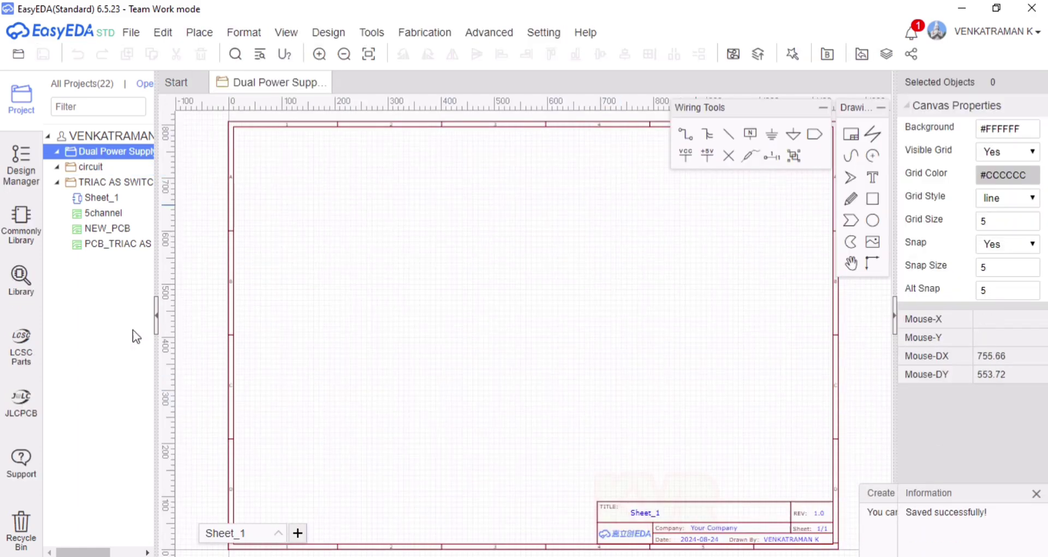
- Collapse the project tree and reposition the Wiring Tools palette beside the Drawing Tools palette
{"action": "left_click", "coordinate": [156, 317]}
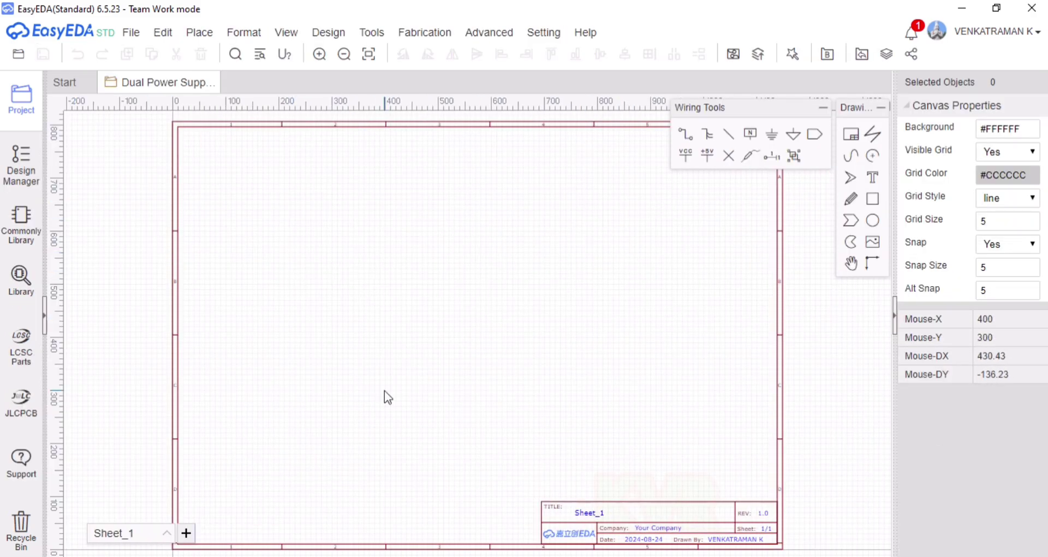
{"action": "left_click", "coordinate": [320, 54]}
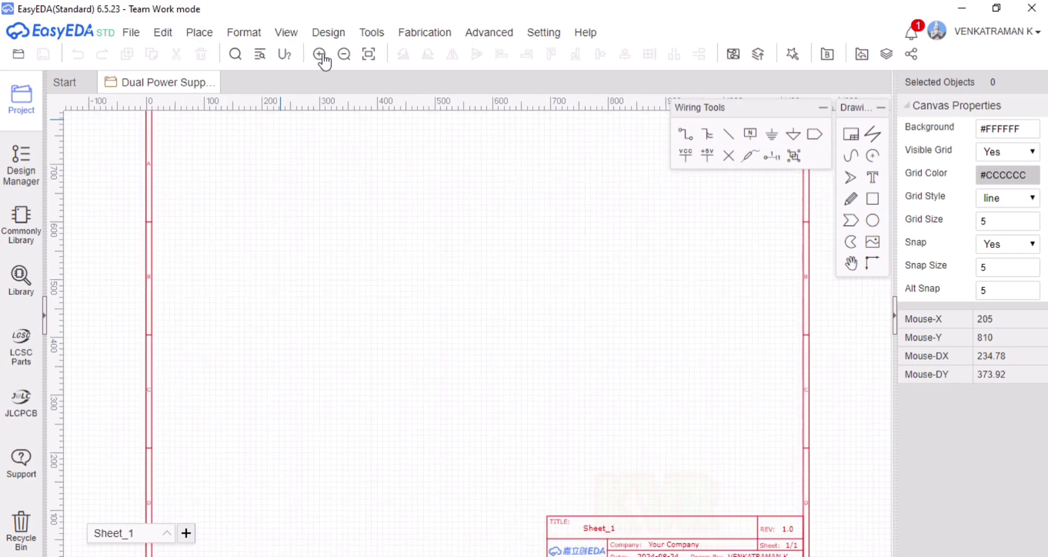
{"action": "mouse_move", "coordinate": [293, 238]}
{"action": "right_mouse_down"}
{"action": "mouse_move", "coordinate": [398, 385]}
{"action": "mouse_move", "coordinate": [289, 248]}
{"action": "right_mouse_up"}
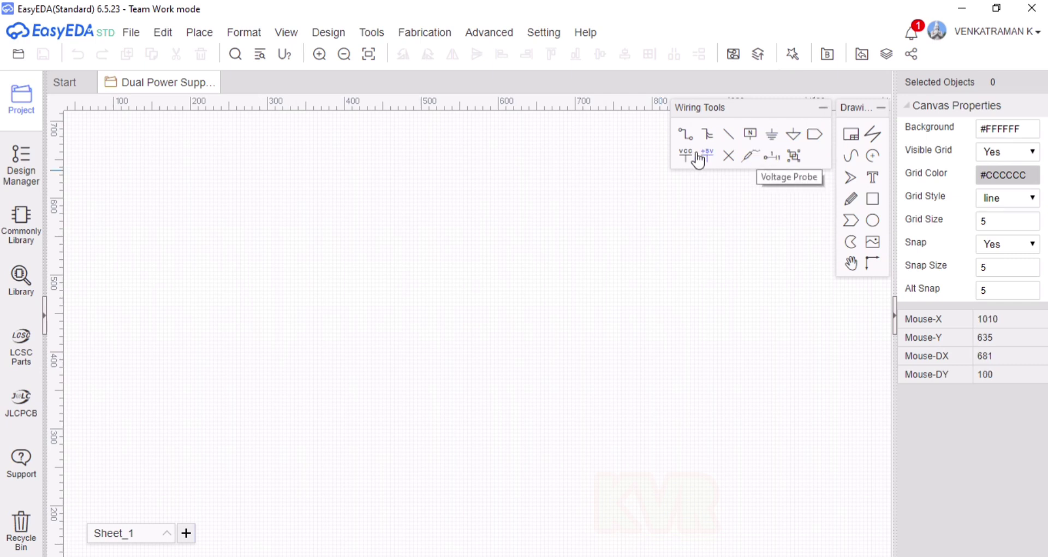
{"action": "left_click_drag", "start_coordinate": [739, 114], "coordinate": [406, 271]}
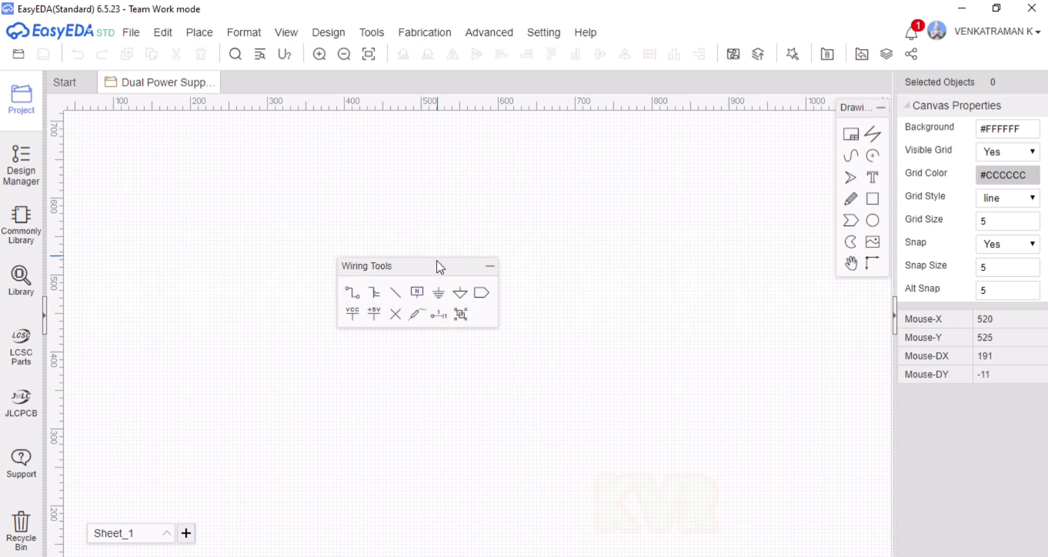
{"action": "mouse_move", "coordinate": [437, 260]}
{"action": "left_mouse_down"}
{"action": "mouse_move", "coordinate": [679, 168]}
{"action": "mouse_move", "coordinate": [760, 99]}
{"action": "left_mouse_up"}
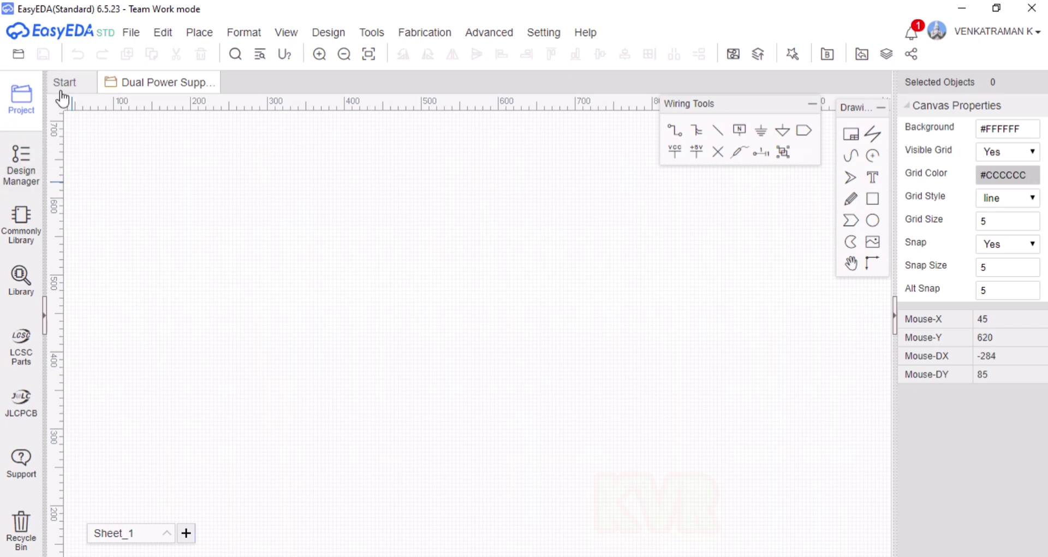
- Search the component library for 1N4007 and select the 1N4007S diode with the DO-41 footprint
{"action": "left_click", "coordinate": [20, 280]}
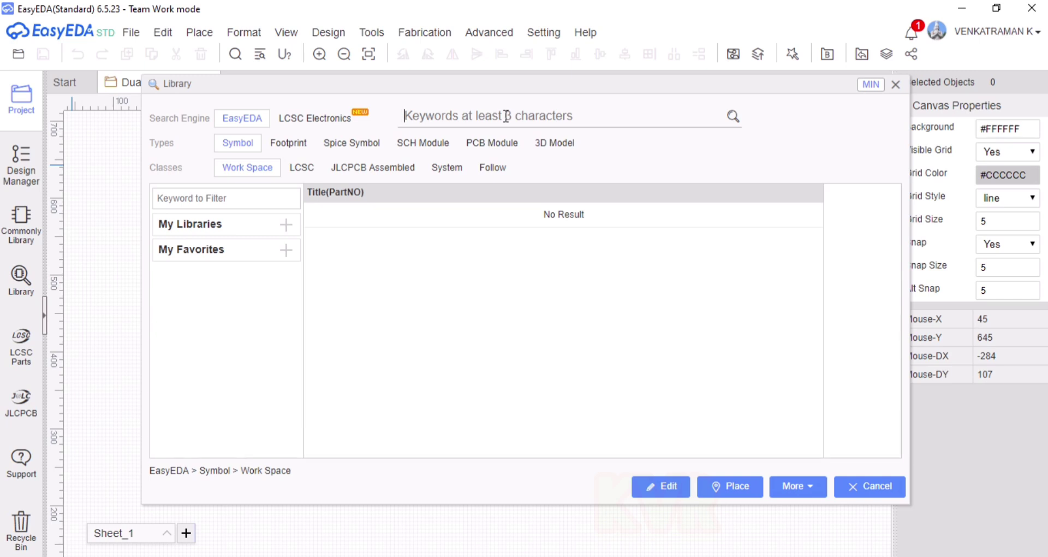
{"action": "type", "text": "1N4007"}
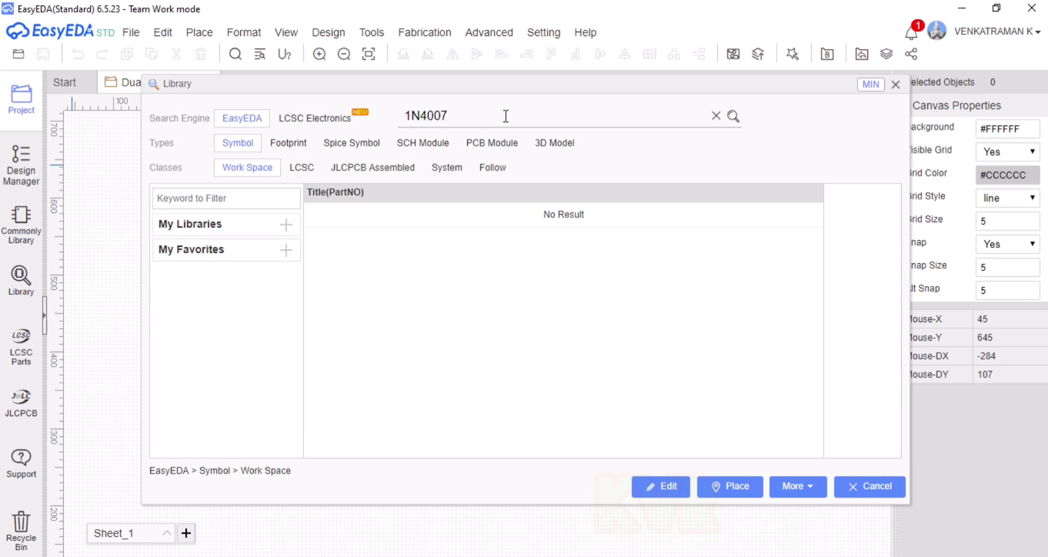
{"action": "key", "text": "Return"}
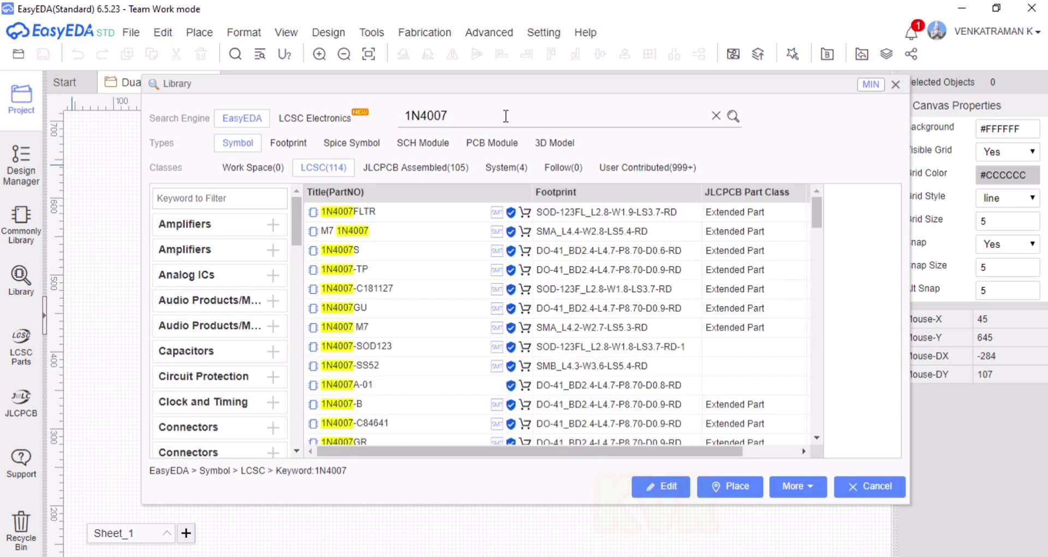
{"action": "left_click", "coordinate": [393, 250]}
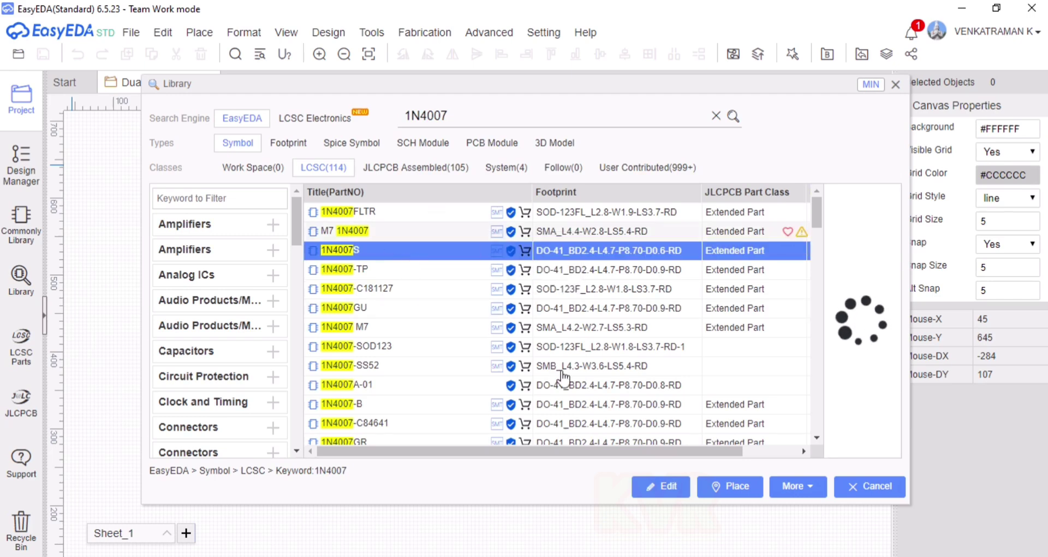
- Review the supplier's product listing for the 1N4007S diode and close it
{"action": "left_click", "coordinate": [874, 380]}
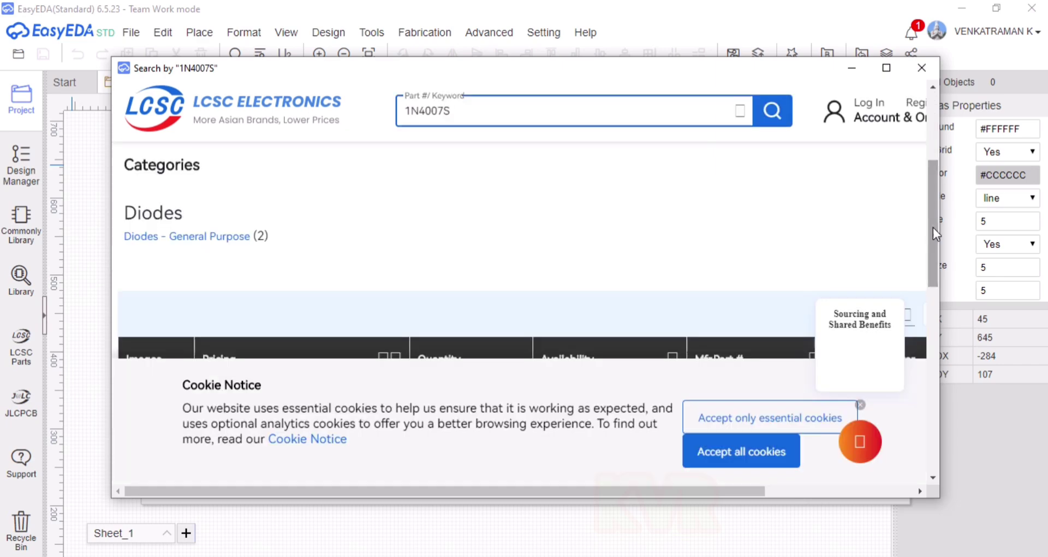
{"action": "scroll", "coordinate": [934, 254], "scroll_direction": "down", "scroll_amount": 3}
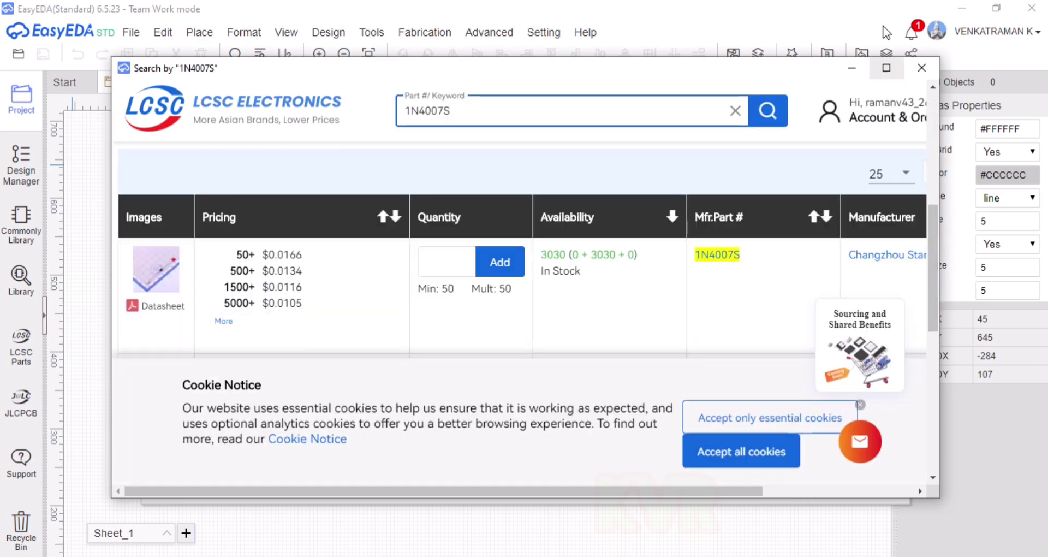
{"action": "left_click", "coordinate": [921, 67]}
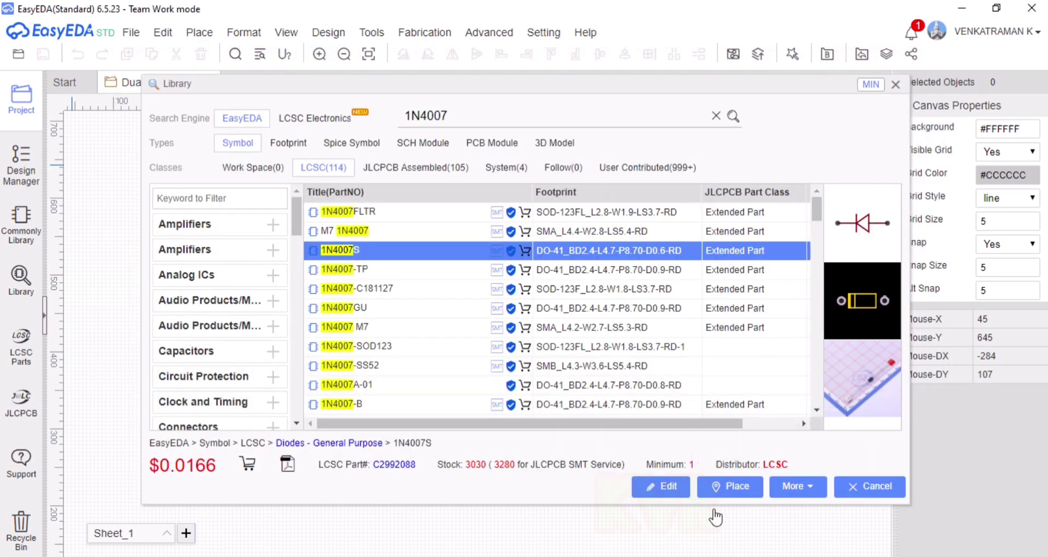
- Place four 1N4007S diodes on the sheet in a two-by-two arrangement
{"action": "left_click", "coordinate": [730, 486]}
{"action": "left_click", "coordinate": [397, 263]}
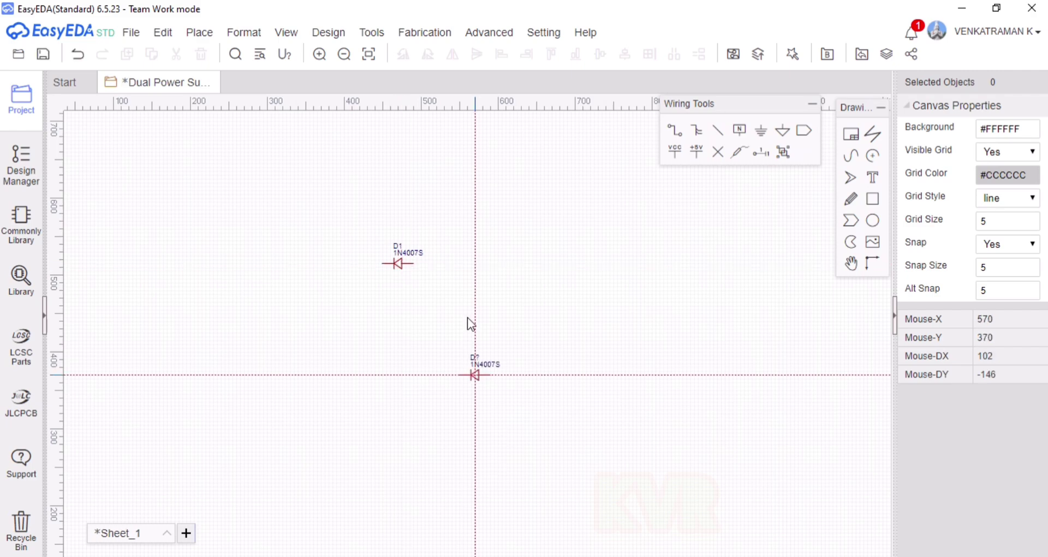
{"action": "left_click", "coordinate": [398, 310]}
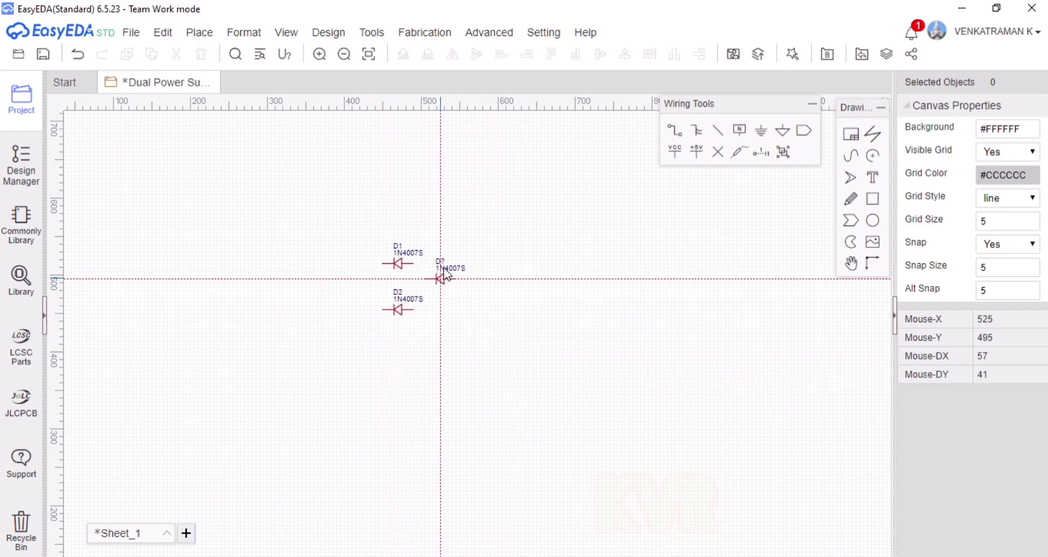
{"action": "left_click", "coordinate": [455, 263]}
{"action": "left_click", "coordinate": [455, 309]}
{"action": "key", "text": "Escape"}
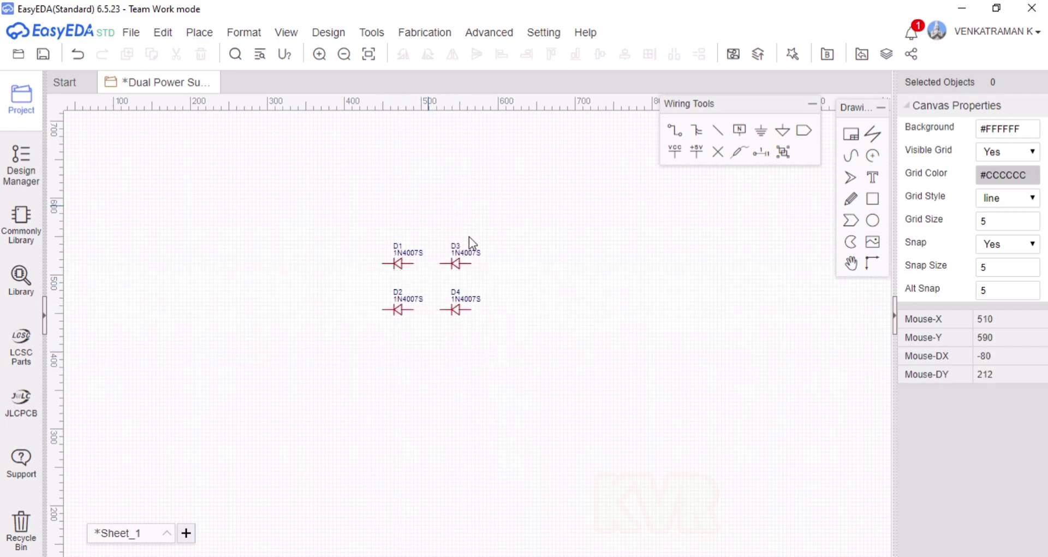
- Rotate all four diodes by 180 degrees so that they point to the right
{"action": "left_click", "coordinate": [401, 264]}
{"action": "key", "text": "space"}
{"action": "key", "text": "space"}
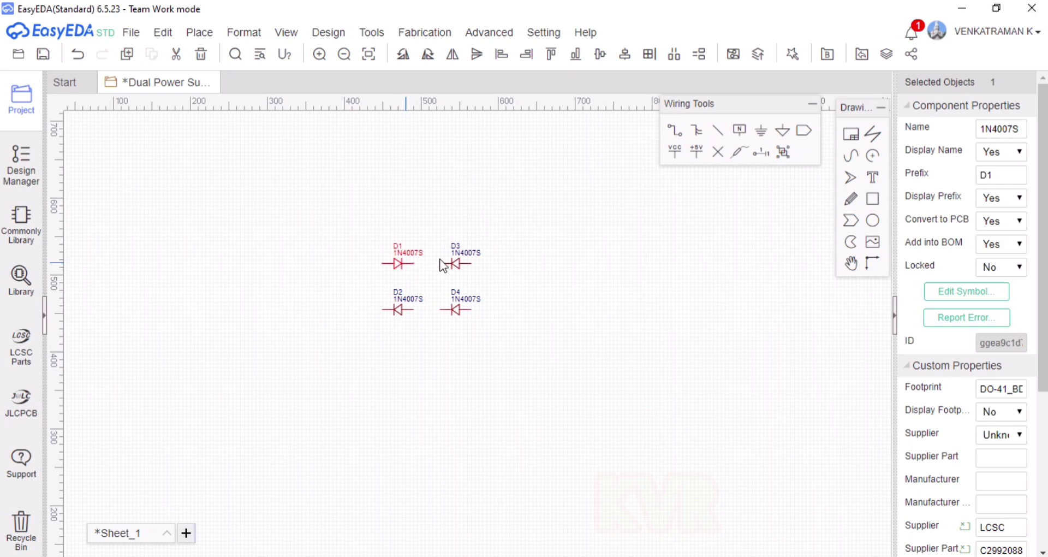
{"action": "left_click", "coordinate": [455, 263]}
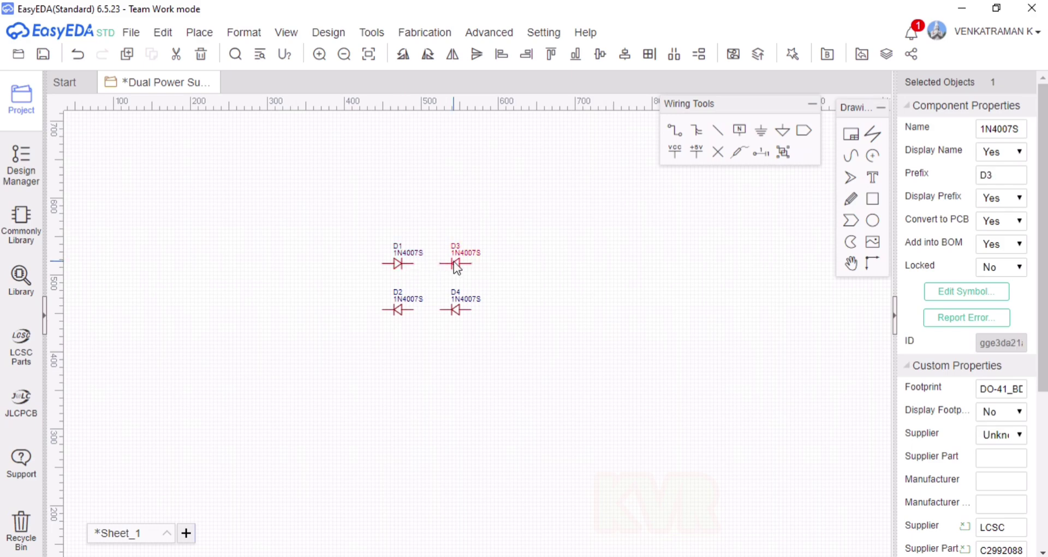
{"action": "left_click", "coordinate": [400, 310]}
{"action": "left_click", "coordinate": [456, 313]}
- Change the name label of each of the four diodes to 1N4007
{"action": "double_click", "coordinate": [418, 301]}
{"action": "left_click", "coordinate": [468, 305]}
{"action": "left_click", "coordinate": [428, 231]}
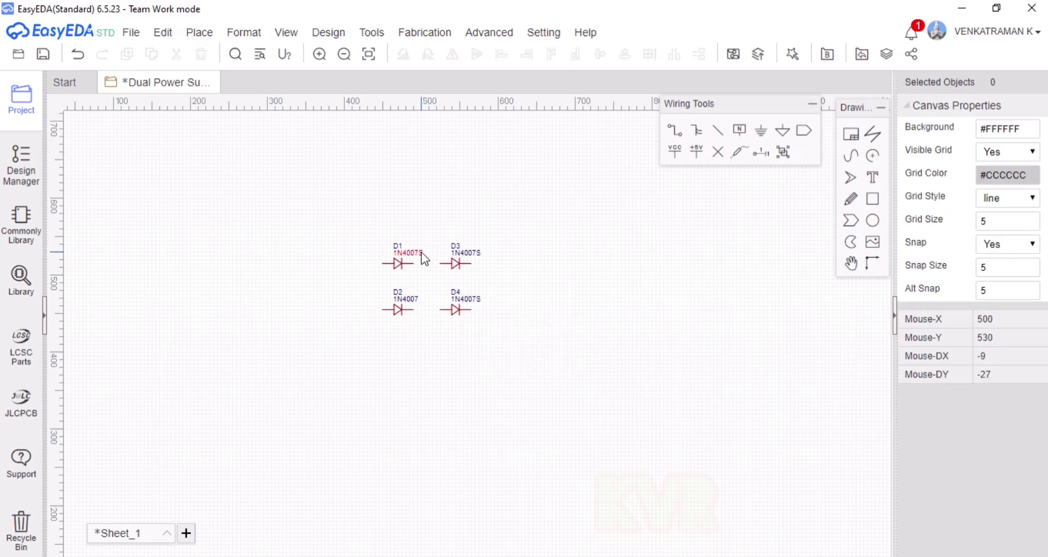
{"action": "double_click", "coordinate": [408, 252]}
{"action": "left_click", "coordinate": [473, 259]}
{"action": "left_click", "coordinate": [592, 270]}
{"action": "double_click", "coordinate": [467, 251]}
{"action": "left_click", "coordinate": [511, 257]}
{"action": "left_click", "coordinate": [484, 295]}
{"action": "double_click", "coordinate": [465, 298]}
{"action": "left_click", "coordinate": [513, 300]}
{"action": "left_click", "coordinate": [505, 312]}
- Open the designator labels of the four diodes one by one to check them
{"action": "double_click", "coordinate": [396, 293]}
{"action": "left_click", "coordinate": [491, 243]}
{"action": "double_click", "coordinate": [396, 246]}
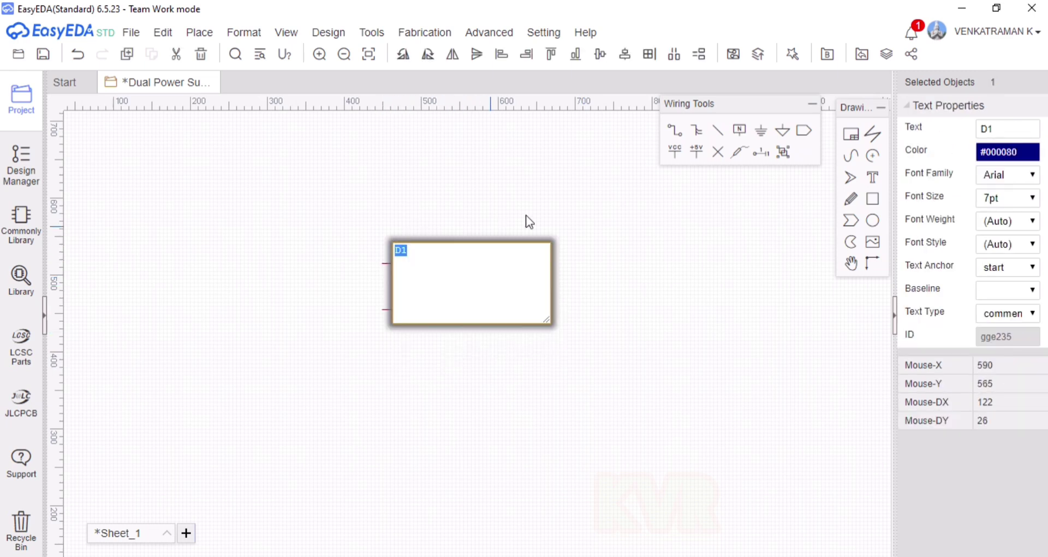
{"action": "left_click", "coordinate": [525, 215]}
{"action": "double_click", "coordinate": [456, 246]}
{"action": "left_click", "coordinate": [544, 199]}
{"action": "double_click", "coordinate": [455, 292]}
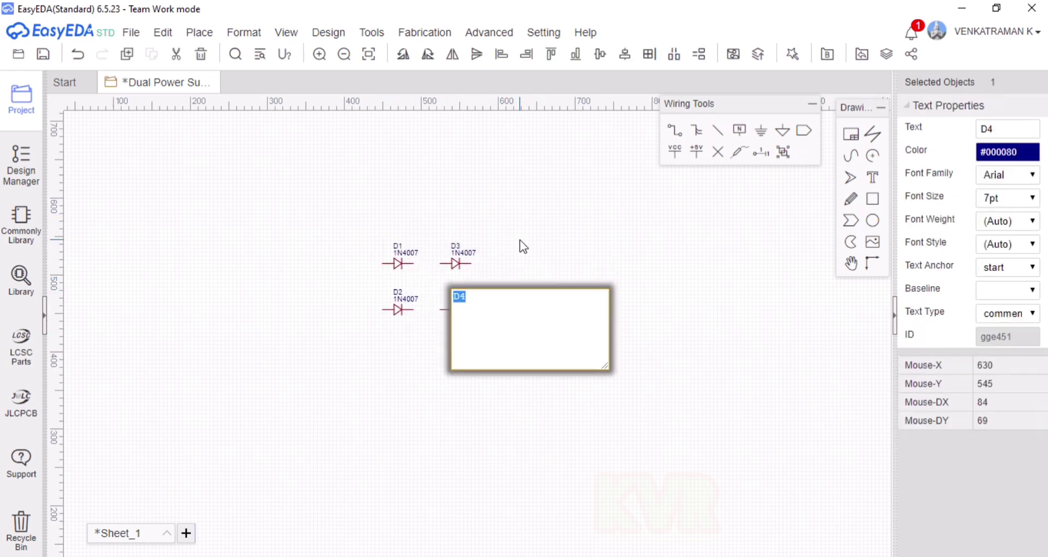
{"action": "left_click", "coordinate": [521, 243]}
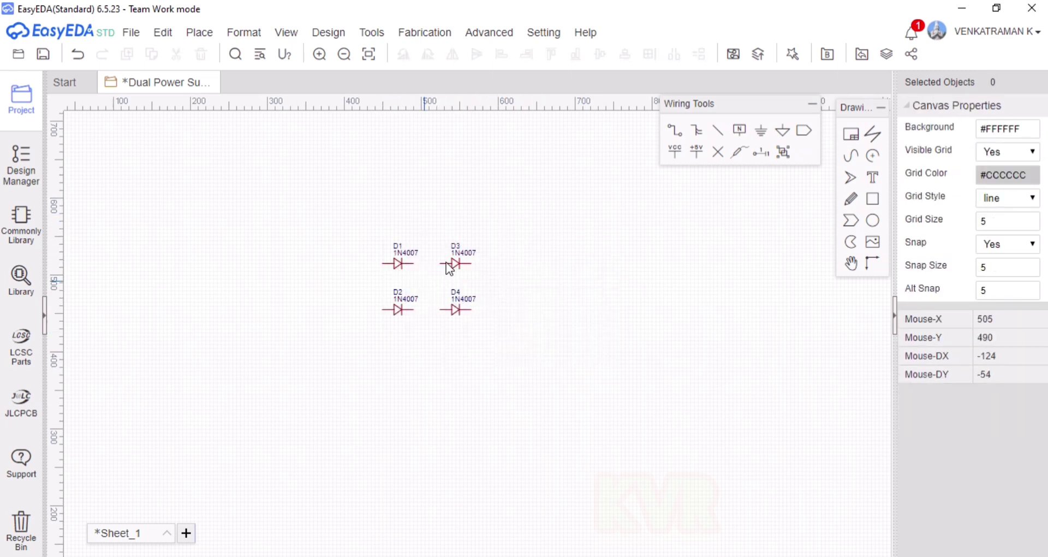
- Search the component library for 1000uF Capacitor and select the 1000uF 35V 13*20 part
{"action": "left_click", "coordinate": [21, 279]}
{"action": "type", "text": "1"}
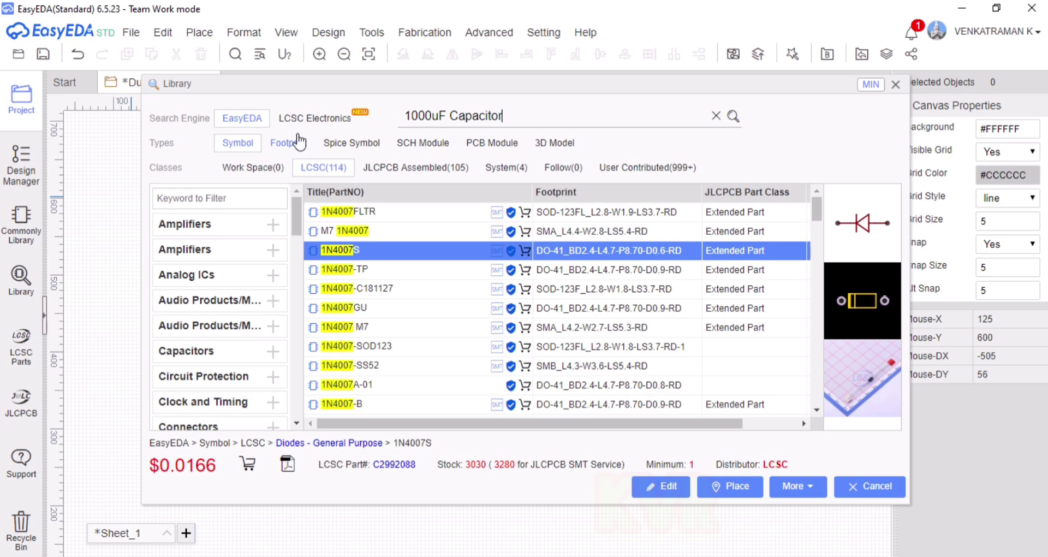
{"action": "type", "text": "000uF Capacitor"}
{"action": "key", "text": "Return"}
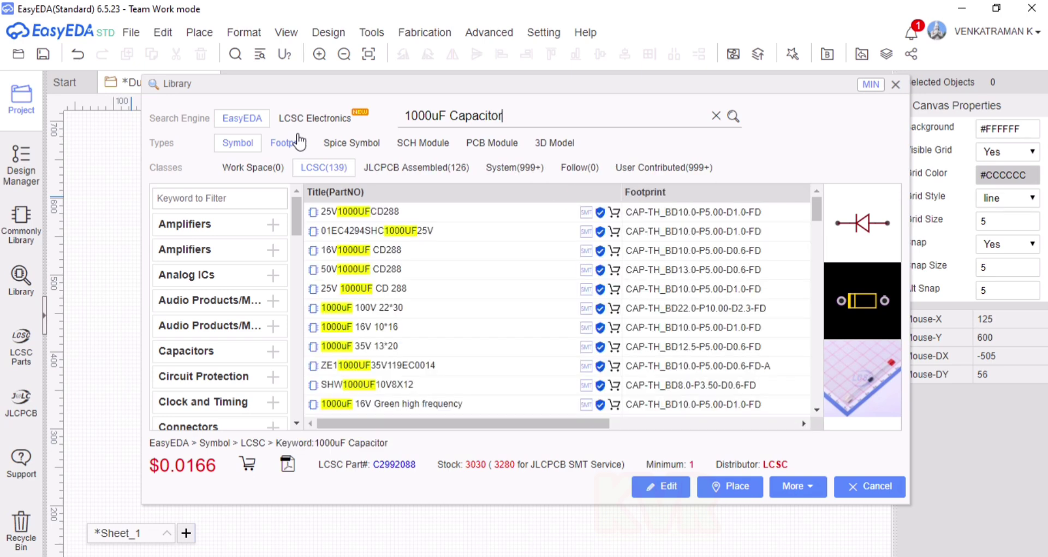
{"action": "left_click", "coordinate": [393, 212]}
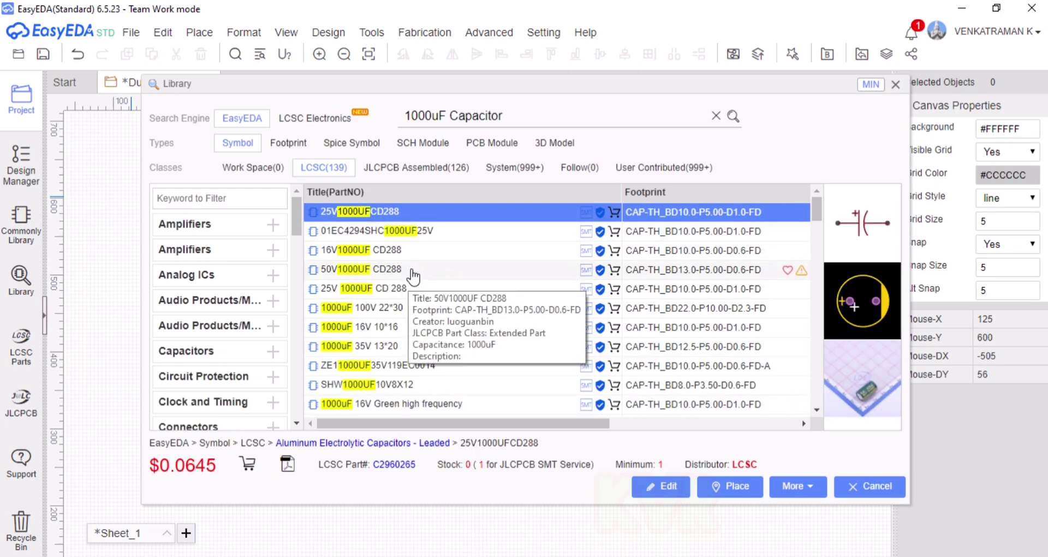
{"action": "left_click", "coordinate": [709, 347]}
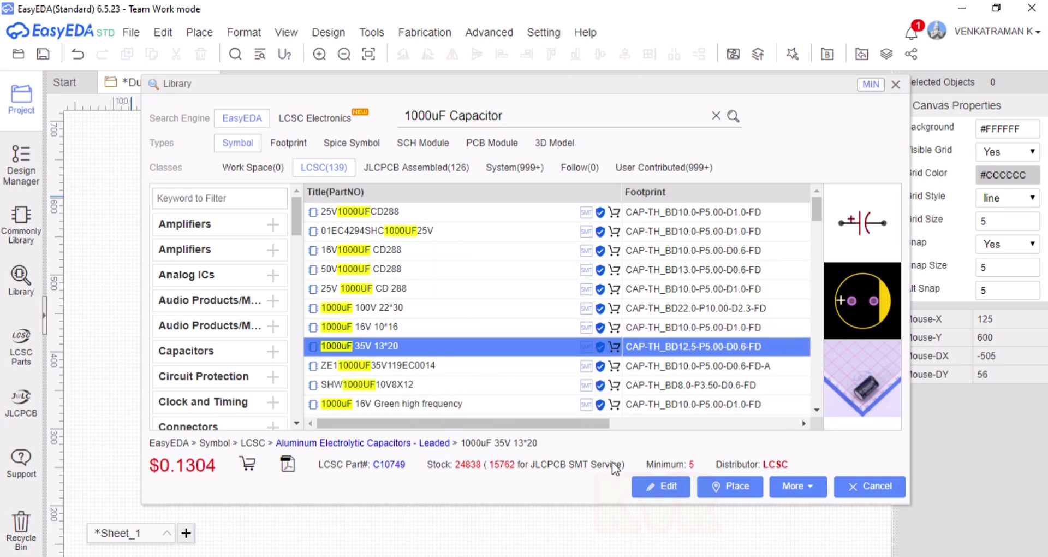
- Place one 1000uF capacitor upright to the right of the diodes, between the two diode rows
{"action": "left_click", "coordinate": [729, 486]}
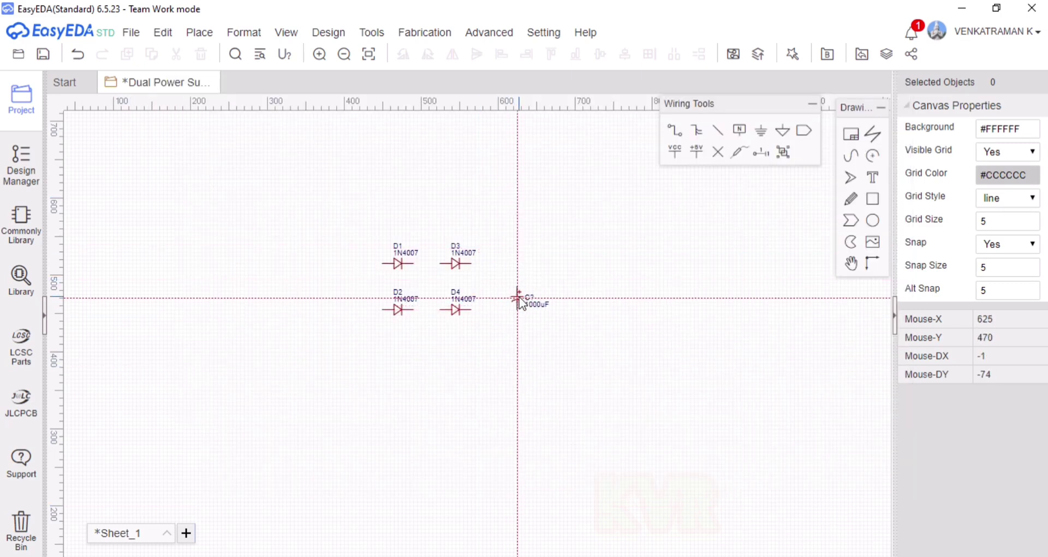
{"action": "left_click", "coordinate": [529, 282]}
{"action": "key", "text": "Escape"}
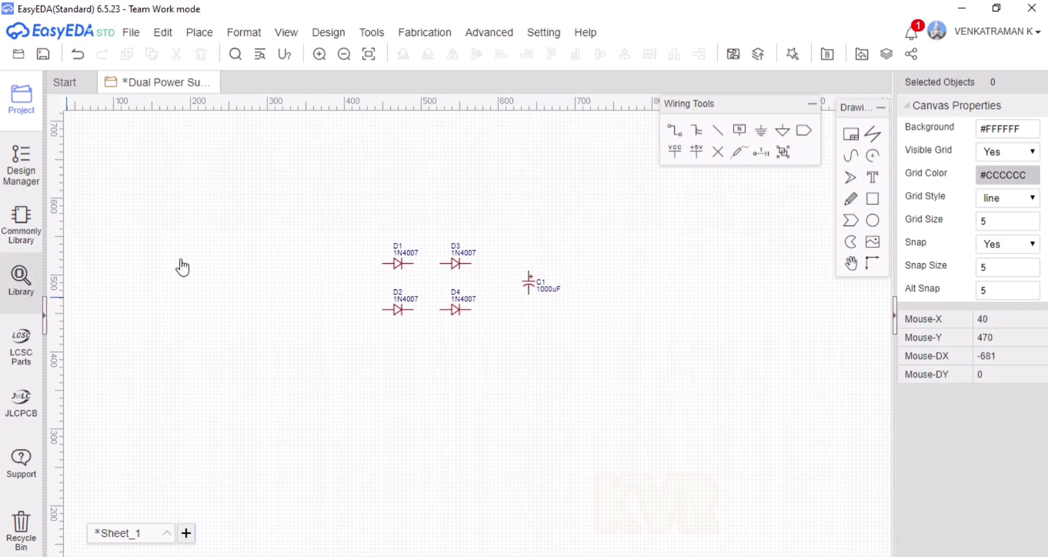
- Search the component library for LM7812 and select the LM7812T regulator with the TO-220-3 footprint
{"action": "key", "text": "BackSpace"}
{"action": "key", "text": "BackSpace"}
{"action": "key", "text": "BackSpace"}
{"action": "key", "text": "BackSpace"}
{"action": "key", "text": "BackSpace"}
{"action": "key", "text": "BackSpace"}
{"action": "key", "text": "BackSpace"}
{"action": "key", "text": "BackSpace"}
{"action": "key", "text": "BackSpace"}
{"action": "key", "text": "BackSpace"}
{"action": "key", "text": "BackSpace"}
{"action": "key", "text": "BackSpace"}
{"action": "key", "text": "BackSpace"}
{"action": "key", "text": "BackSpace"}
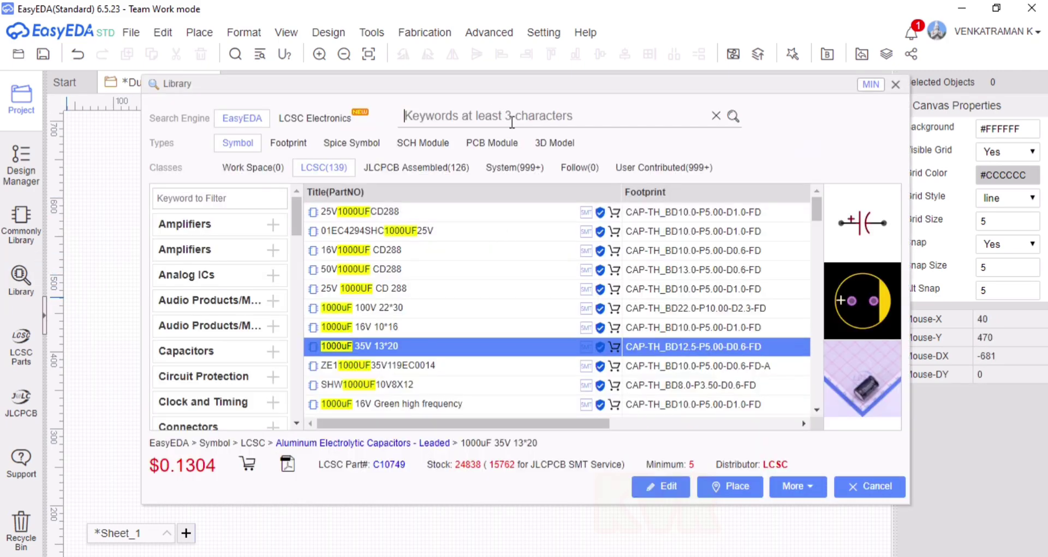
{"action": "type", "text": "LM7805"}
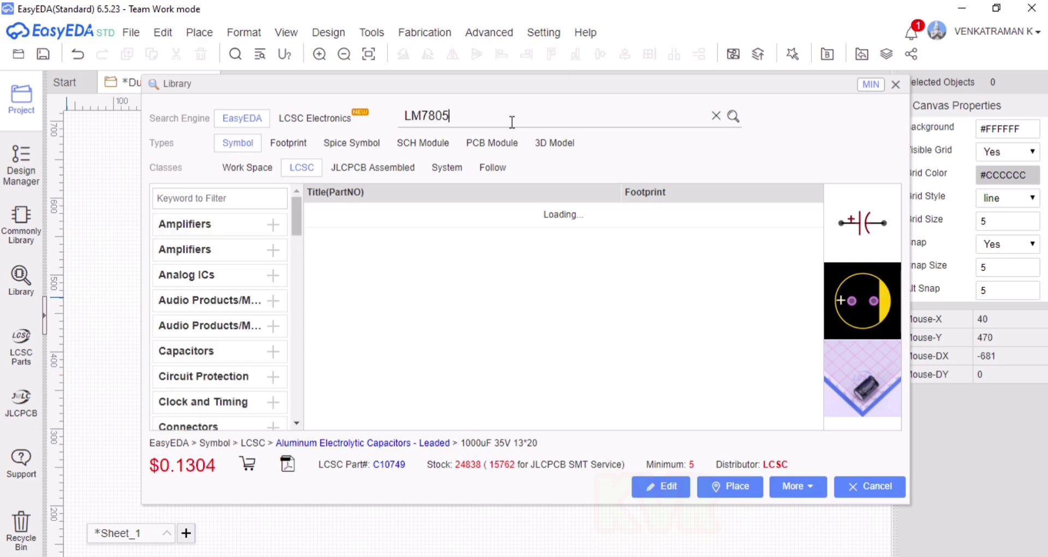
{"action": "key", "text": "BackSpace"}
{"action": "key", "text": "BackSpace"}
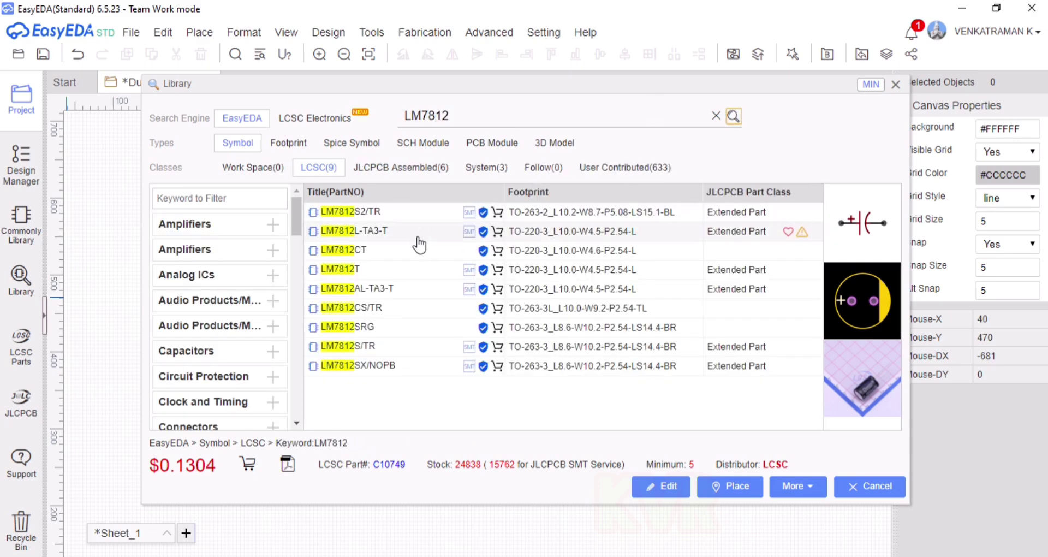
{"action": "left_click", "coordinate": [393, 273]}
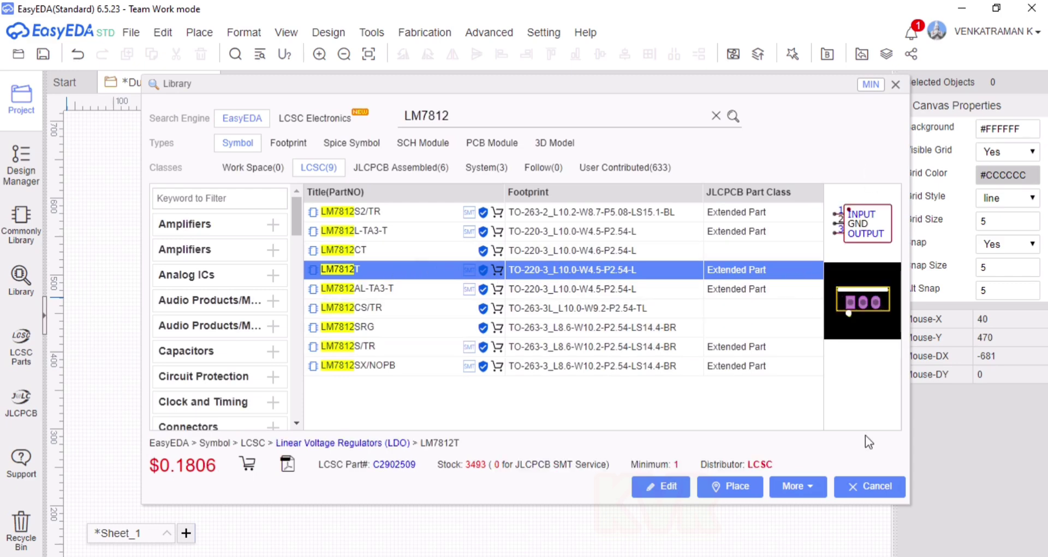
- Place one LM7812T regulator with its pins facing down, above and to the right of the capacitor
{"action": "left_click", "coordinate": [729, 486]}
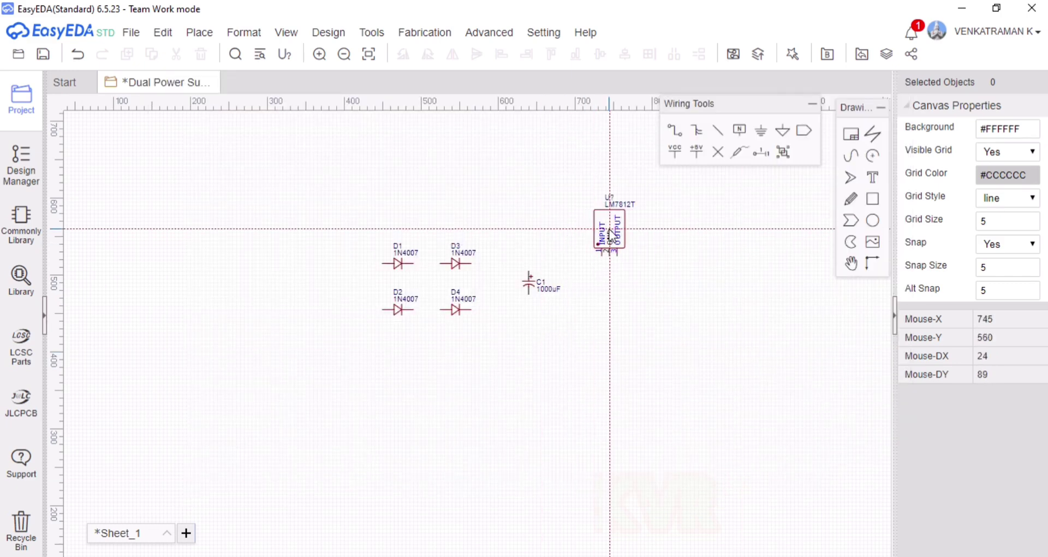
{"action": "left_click", "coordinate": [628, 225]}
{"action": "key", "text": "space"}
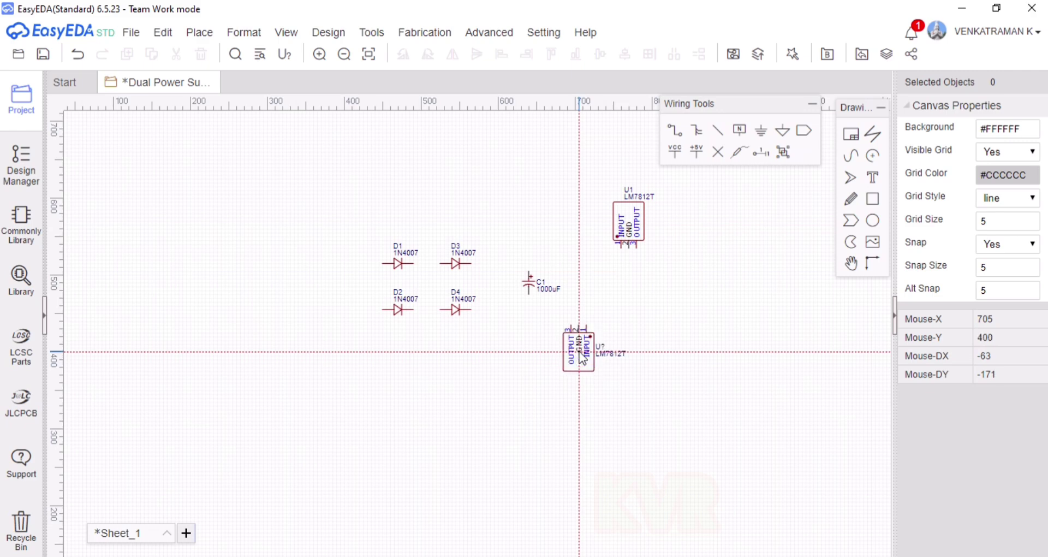
{"action": "key", "text": "Escape"}
- Search the component library for LM7912 to bring up the LM7912T regulator with the TO-220-3 footprint
{"action": "left_click", "coordinate": [20, 279]}
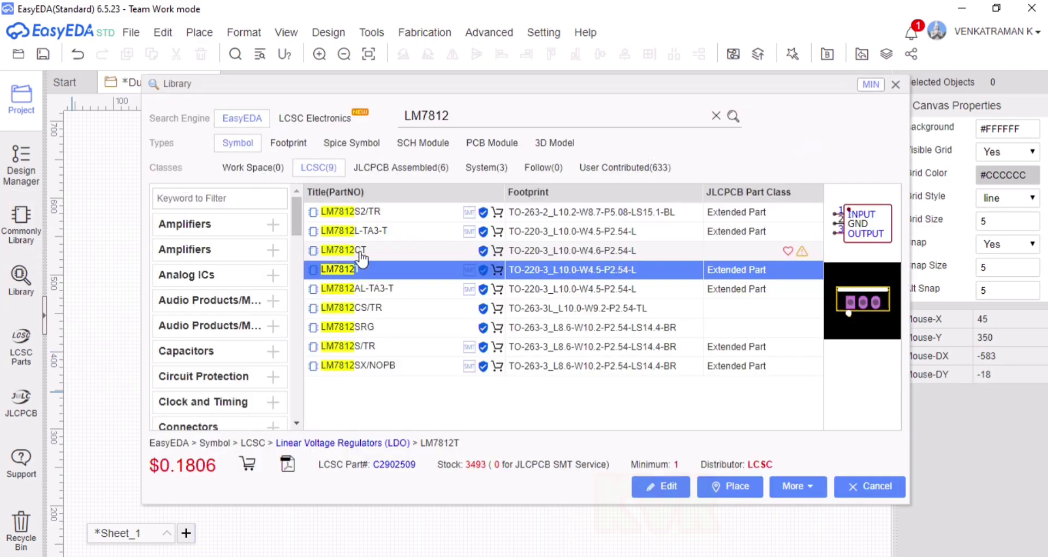
{"action": "double_click", "coordinate": [439, 115]}
{"action": "type", "text": "LM79"}
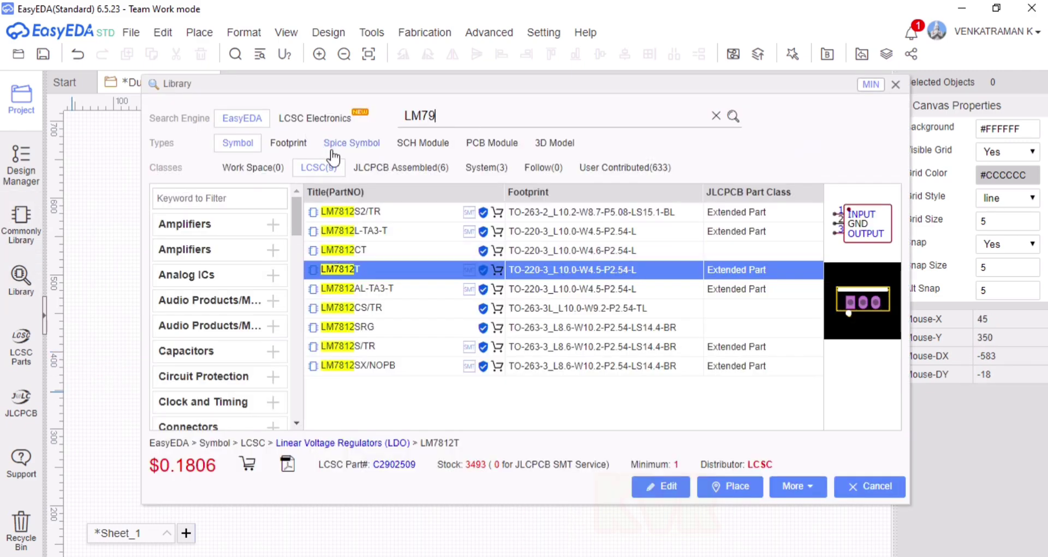
{"action": "type", "text": "12"}
{"action": "key", "text": "Return"}
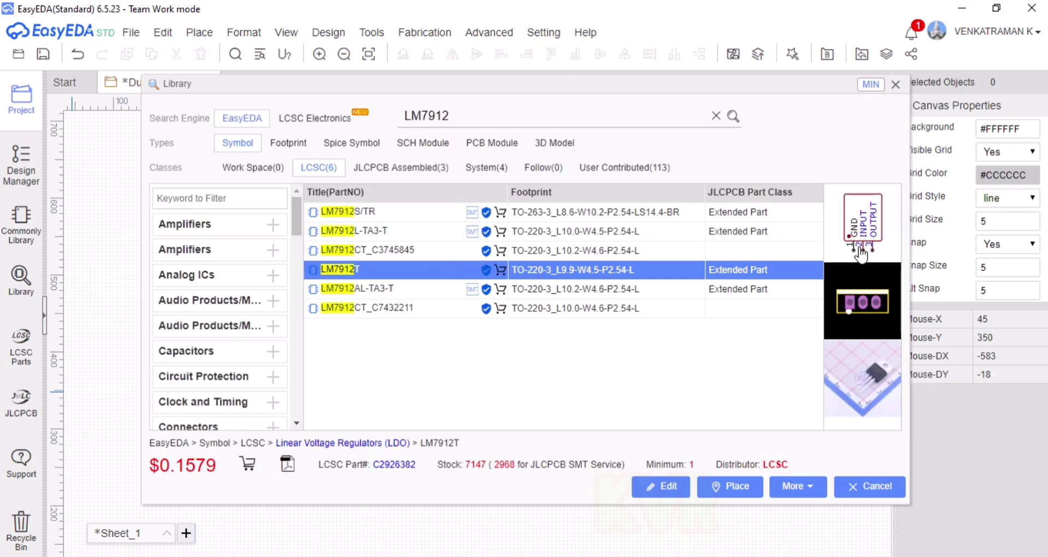
- Place one LM7912T regulator directly below the LM7812T, rotated so its pins face up
{"action": "left_click", "coordinate": [738, 492]}
{"action": "key", "text": "space"}
{"action": "key", "text": "space"}
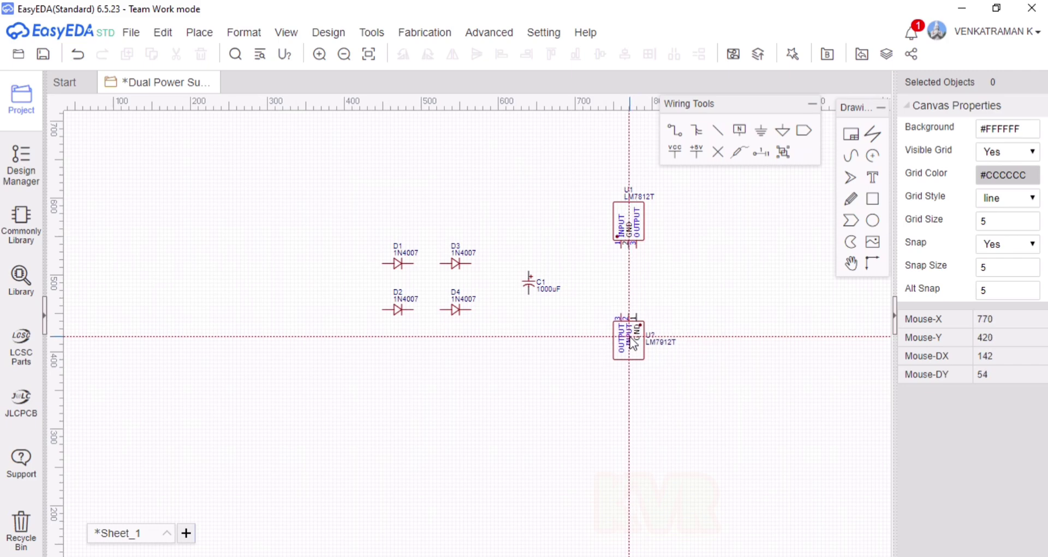
{"action": "left_click", "coordinate": [633, 341]}
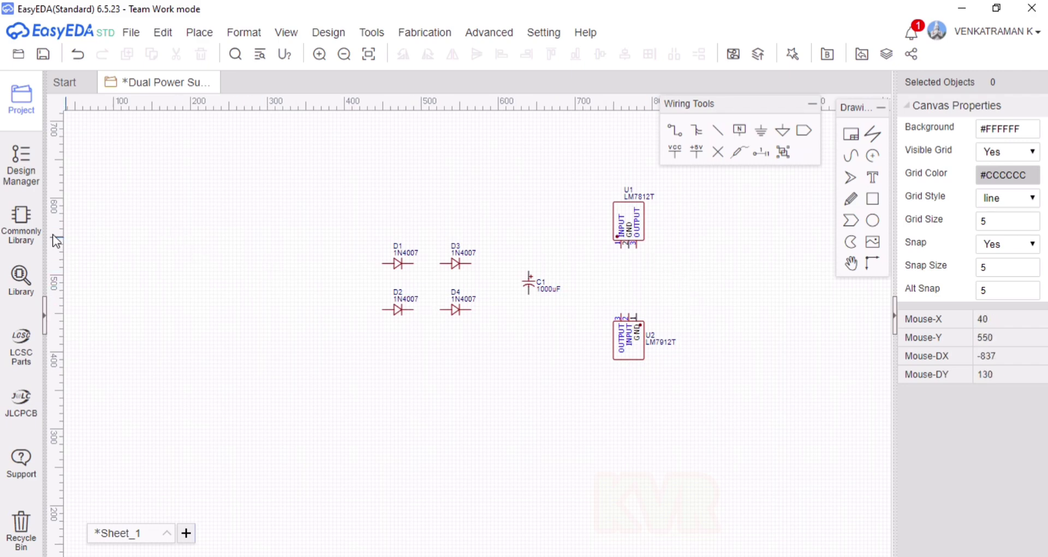
- Reopen the component library and clear the previous search keyword
{"action": "left_click", "coordinate": [26, 307]}
{"action": "left_click", "coordinate": [479, 118]}
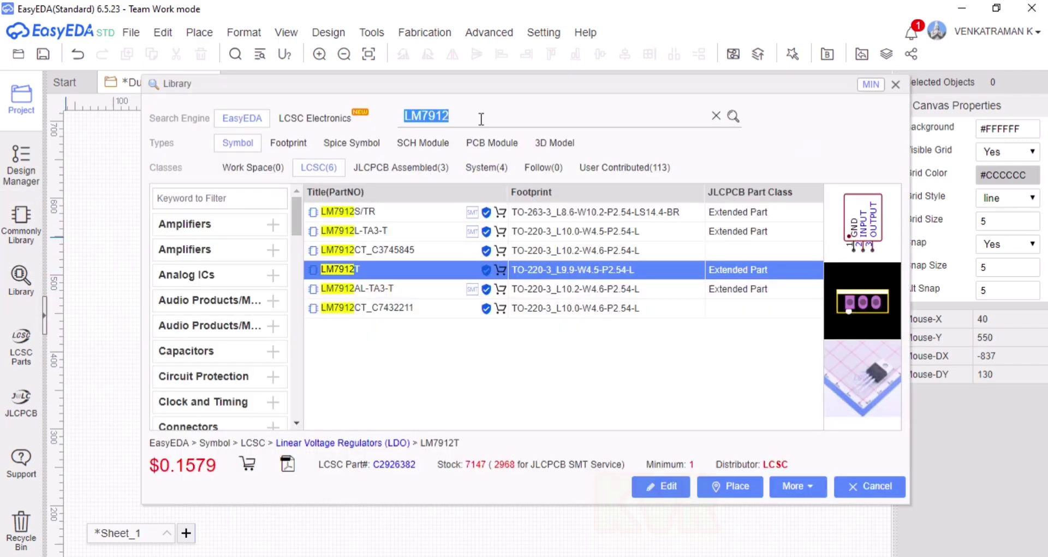
{"action": "key", "text": "BackSpace"}
{"action": "key", "text": "BackSpace"}
{"action": "key", "text": "BackSpace"}
{"action": "key", "text": "BackSpace"}
{"action": "key", "text": "BackSpace"}
{"action": "key", "text": "BackSpace"}
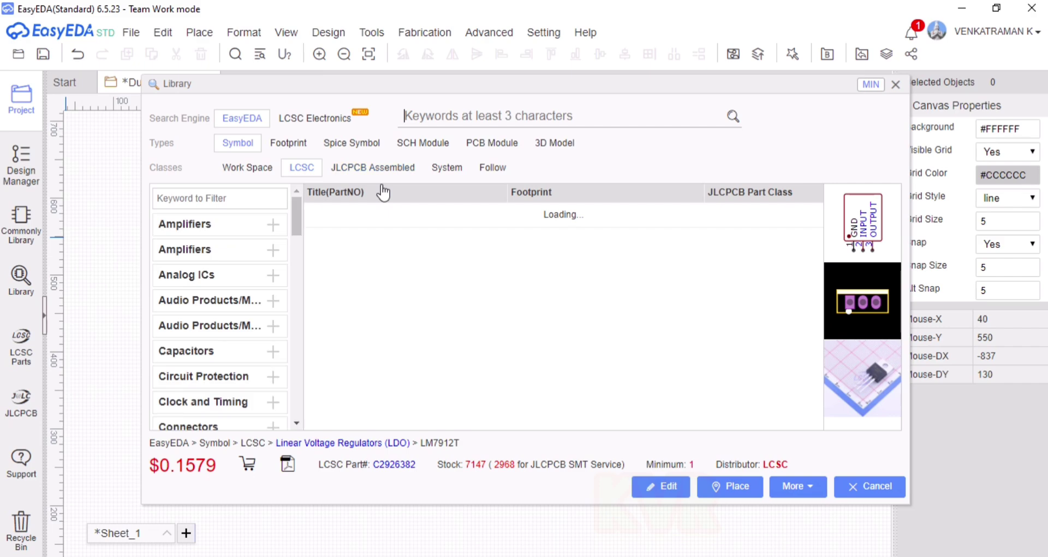
{"action": "type", "text": "CONNE"}
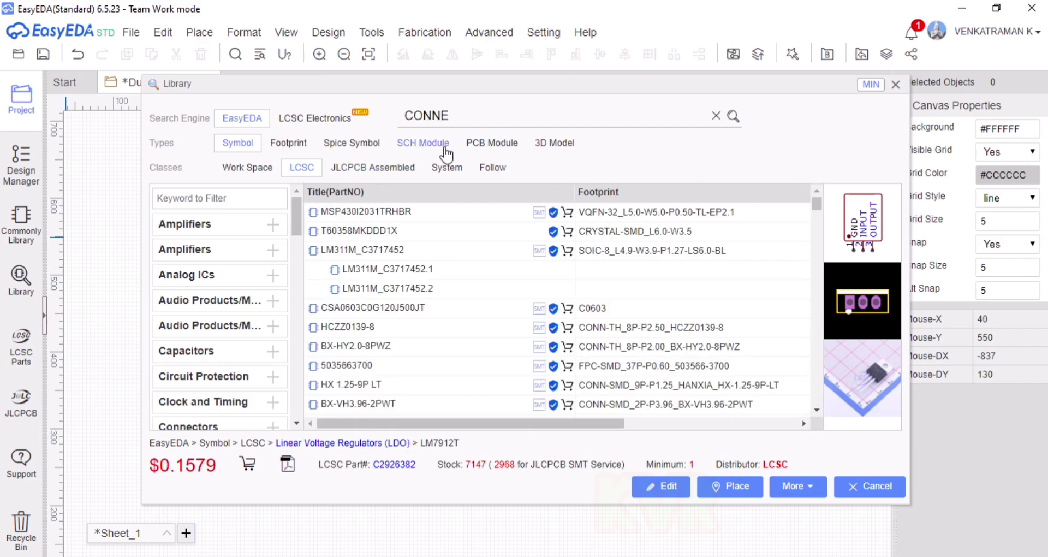
{"action": "key", "text": "BackSpace"}
{"action": "key", "text": "BackSpace"}
{"action": "key", "text": "BackSpace"}
{"action": "key", "text": "BackSpace"}
{"action": "key", "text": "BackSpace"}
- Browse the library's Connectors category to Barrier Terminal Blocks and select the three-pin DBT30H-9.5-3P connector
{"action": "mouse_move", "coordinate": [295, 193]}
{"action": "left_mouse_down"}
{"action": "mouse_move", "coordinate": [301, 406]}
{"action": "mouse_move", "coordinate": [293, 251]}
{"action": "left_mouse_up"}
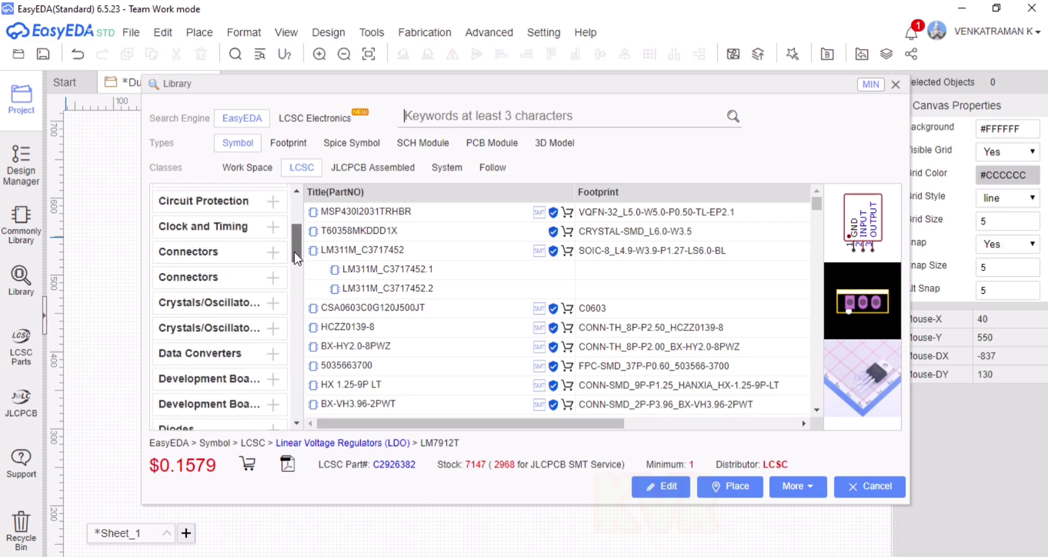
{"action": "left_click", "coordinate": [252, 252]}
{"action": "left_click", "coordinate": [230, 311]}
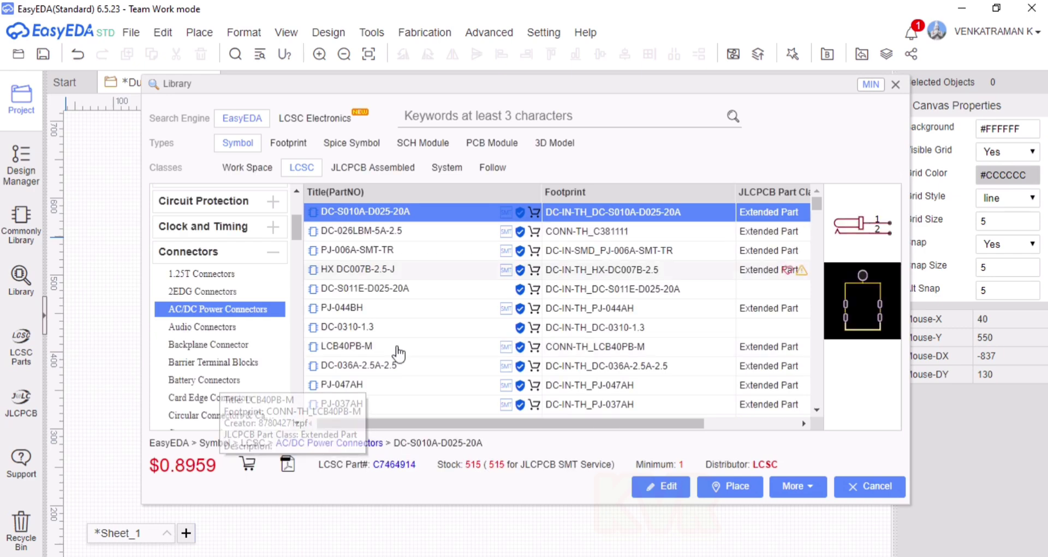
{"action": "left_click", "coordinate": [397, 365]}
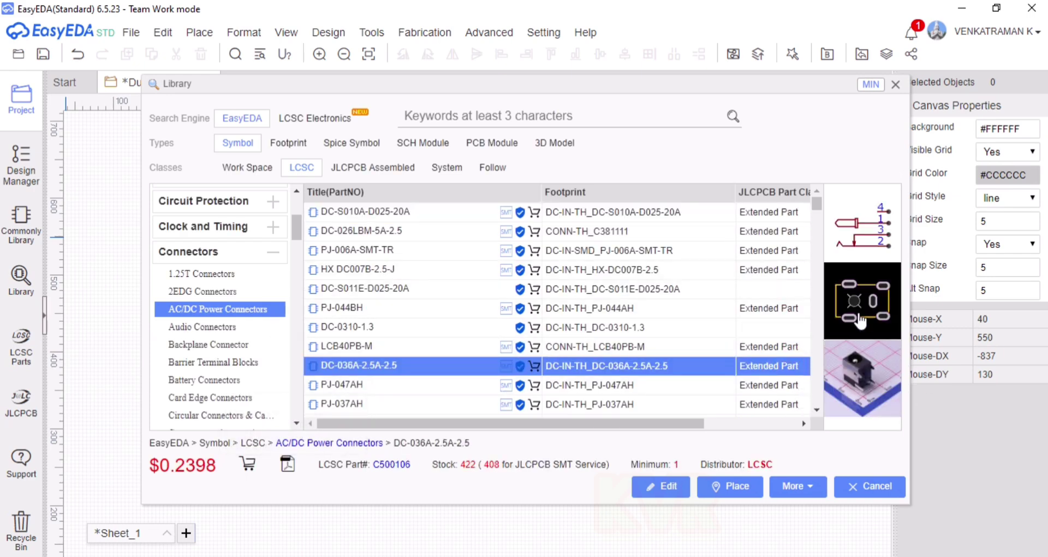
{"action": "left_click", "coordinate": [266, 362]}
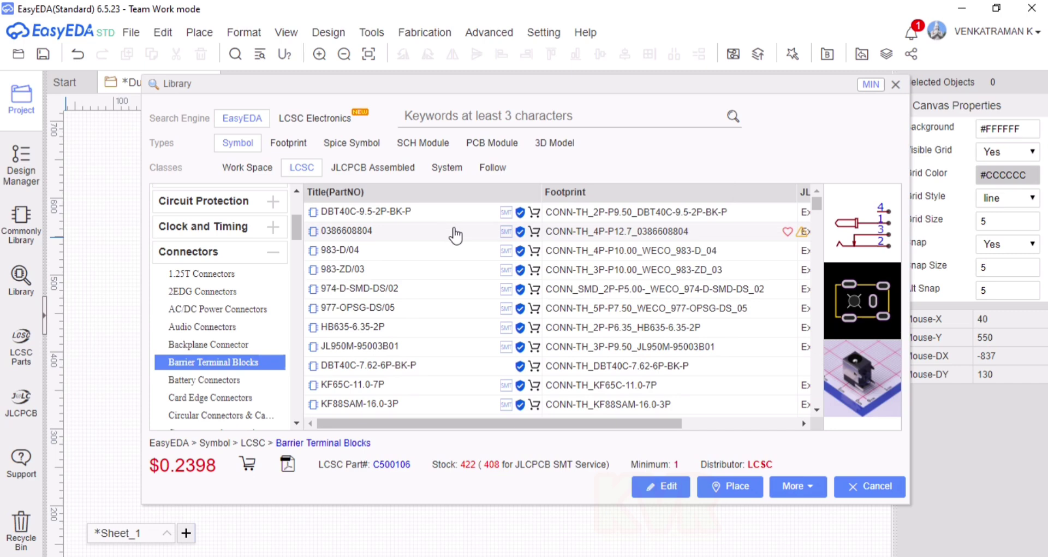
{"action": "scroll", "coordinate": [453, 229], "scroll_direction": "down", "scroll_amount": 5}
{"action": "left_click", "coordinate": [715, 355]}
- Place two DBT30H-9.5-3P connectors with pins facing the circuit, one left of the diodes and one right of the regulators
{"action": "left_click", "coordinate": [729, 486]}
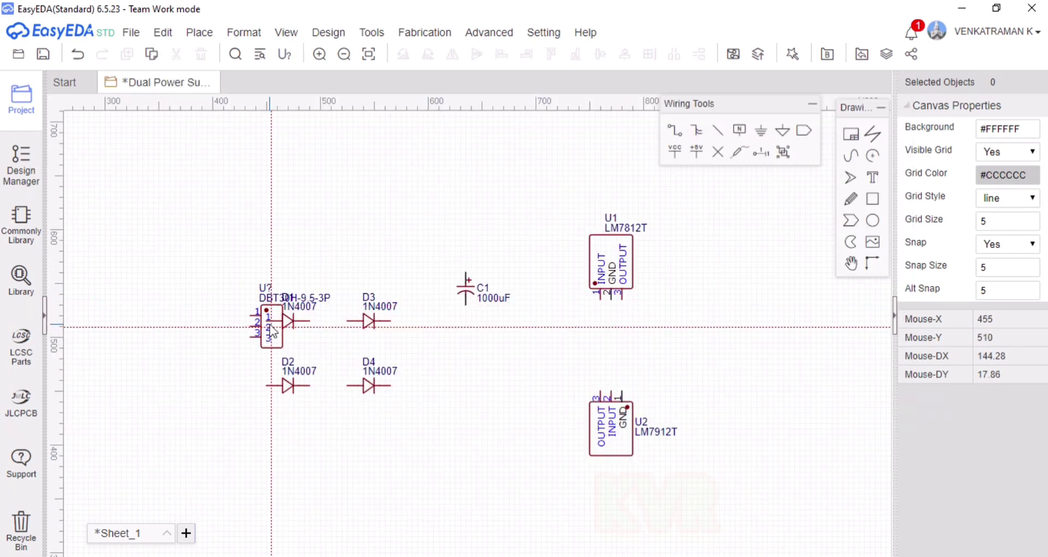
{"action": "left_click", "coordinate": [127, 349]}
{"action": "key", "text": "space"}
{"action": "key", "text": "space"}
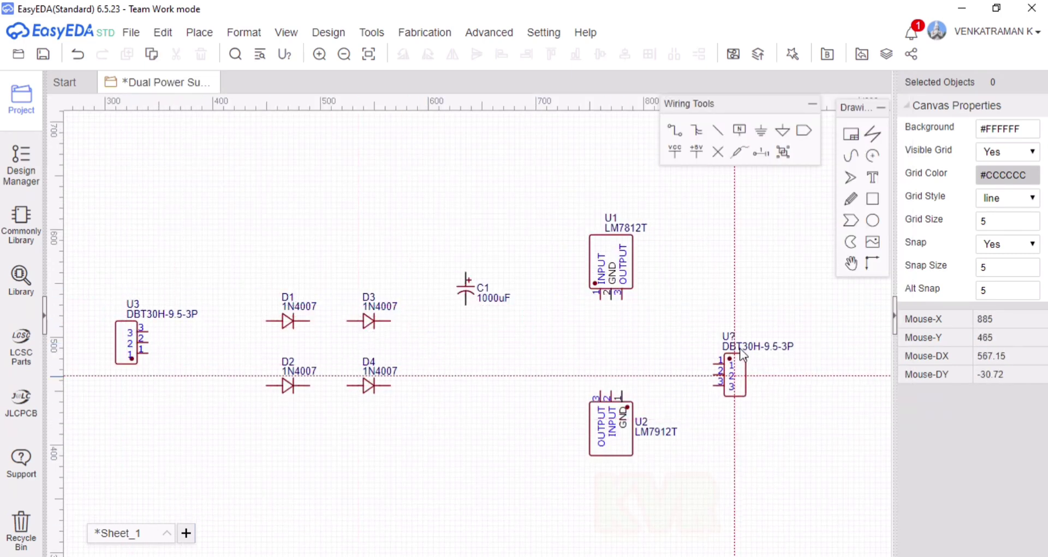
{"action": "left_click", "coordinate": [744, 343]}
{"action": "key", "text": "Escape"}
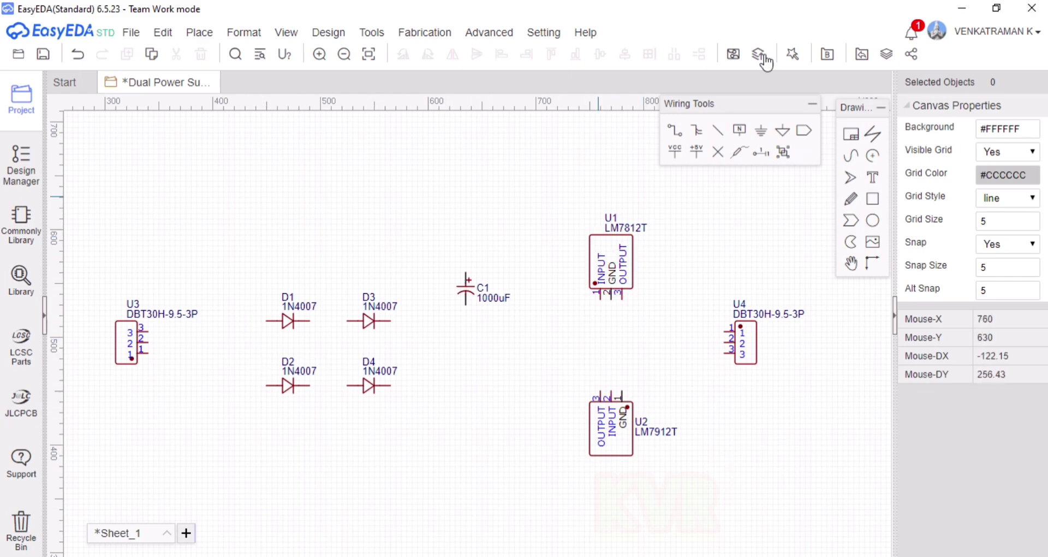
- Wire the cathode of D1 to the anode of D3 and the cathode of D2 to the anode of D4
{"action": "left_click", "coordinate": [675, 131]}
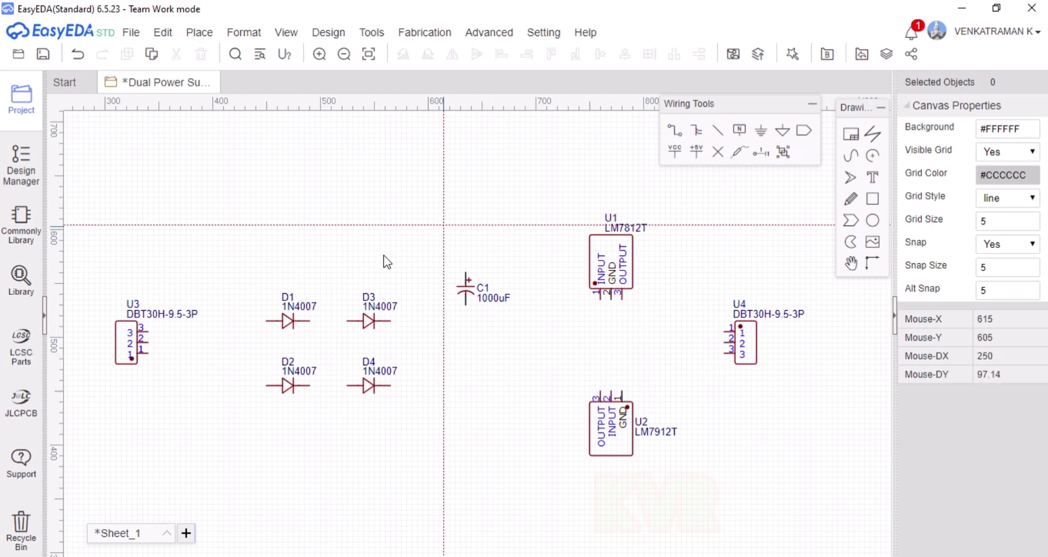
{"action": "left_click", "coordinate": [310, 321]}
{"action": "left_click", "coordinate": [347, 321]}
{"action": "left_click", "coordinate": [310, 385]}
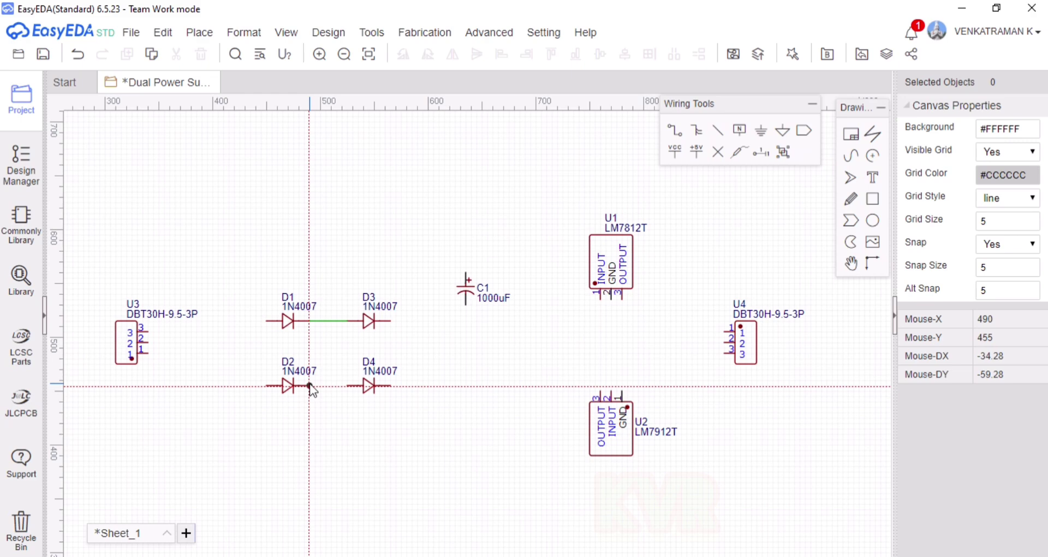
{"action": "left_click", "coordinate": [347, 386]}
- Wire the D1–D3 connection over the top of D1 to pin 3 of connector U3
{"action": "left_click", "coordinate": [326, 322]}
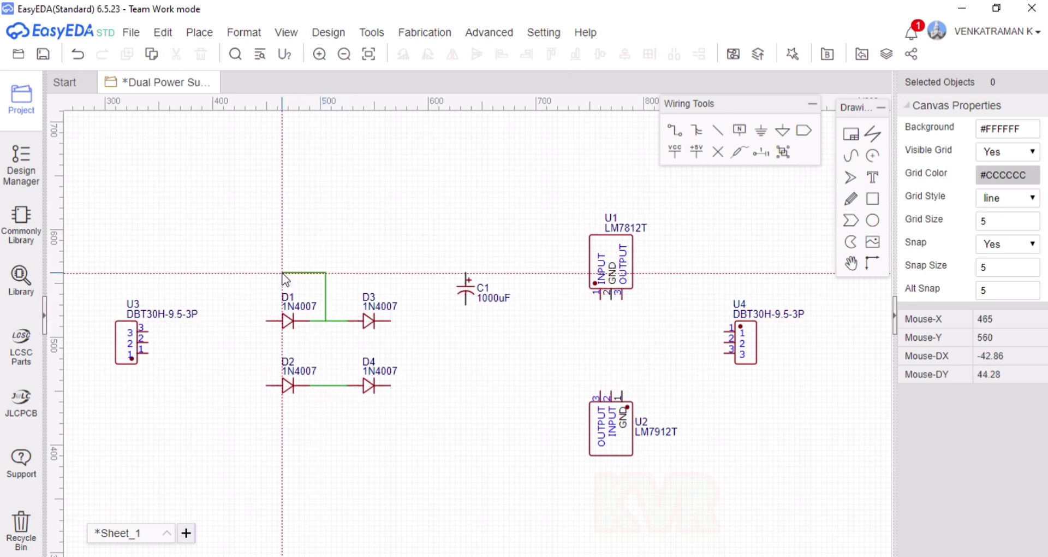
{"action": "left_click", "coordinate": [208, 267]}
{"action": "left_click", "coordinate": [208, 331]}
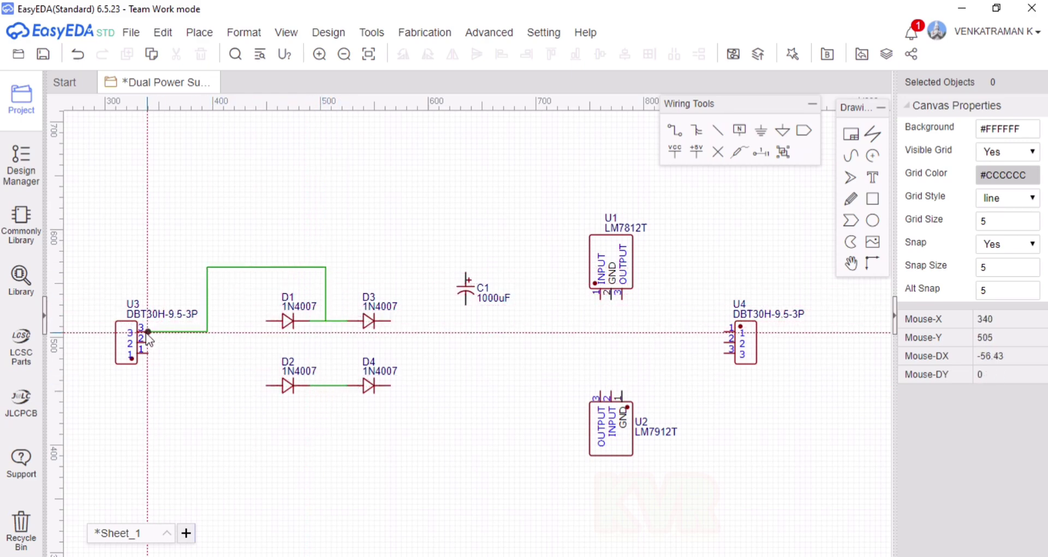
{"action": "left_click", "coordinate": [147, 331]}
- Wire pin 1 of connector U3 underneath D2 to the D2–D4 connection
{"action": "left_click", "coordinate": [148, 353]}
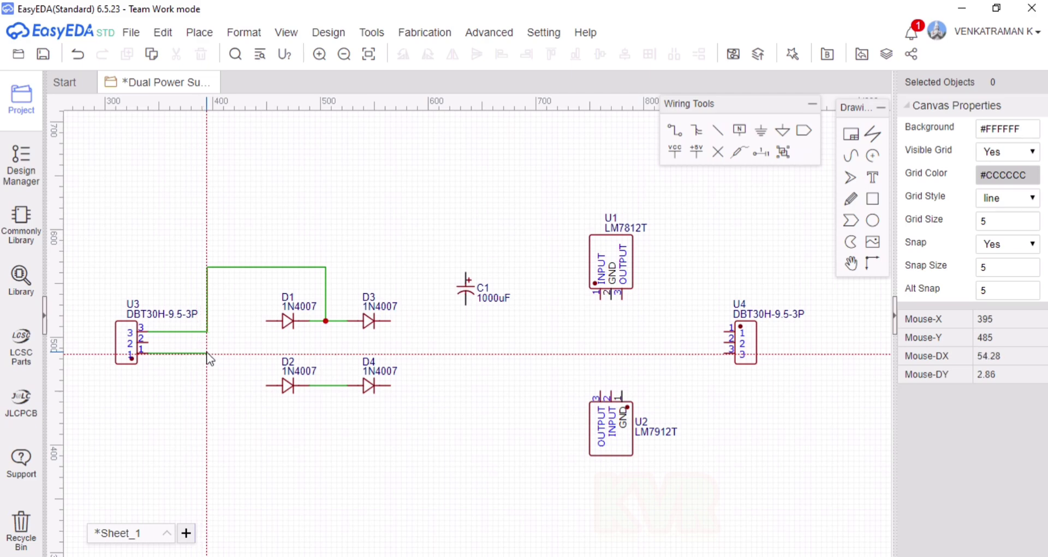
{"action": "left_click", "coordinate": [207, 354]}
{"action": "left_click", "coordinate": [206, 418]}
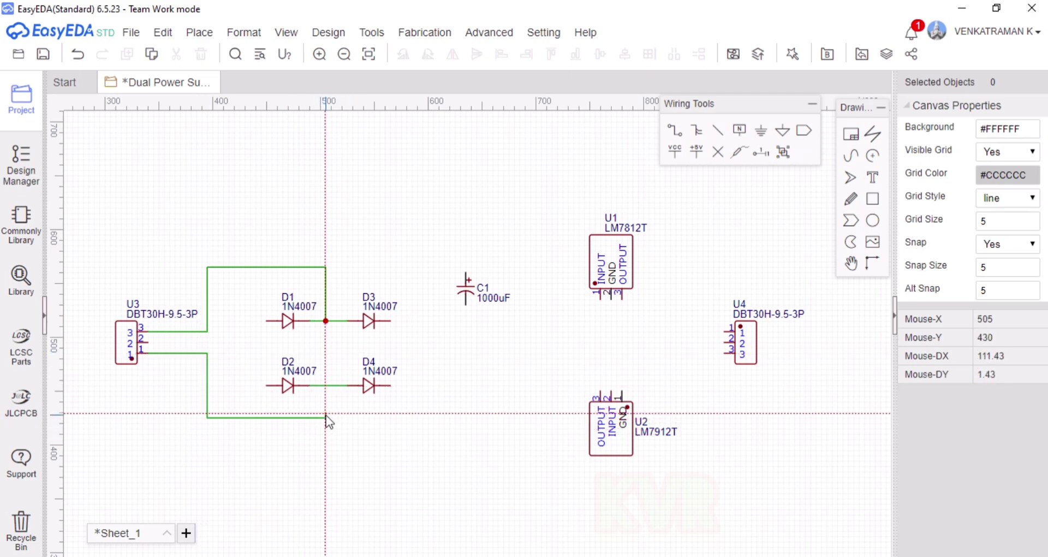
{"action": "left_click", "coordinate": [325, 418]}
{"action": "left_click", "coordinate": [326, 385]}
- Complete the diode bridge by wiring the anodes of D1 and D2 together and the cathodes of D3 and D4 together
{"action": "left_click", "coordinate": [266, 321]}
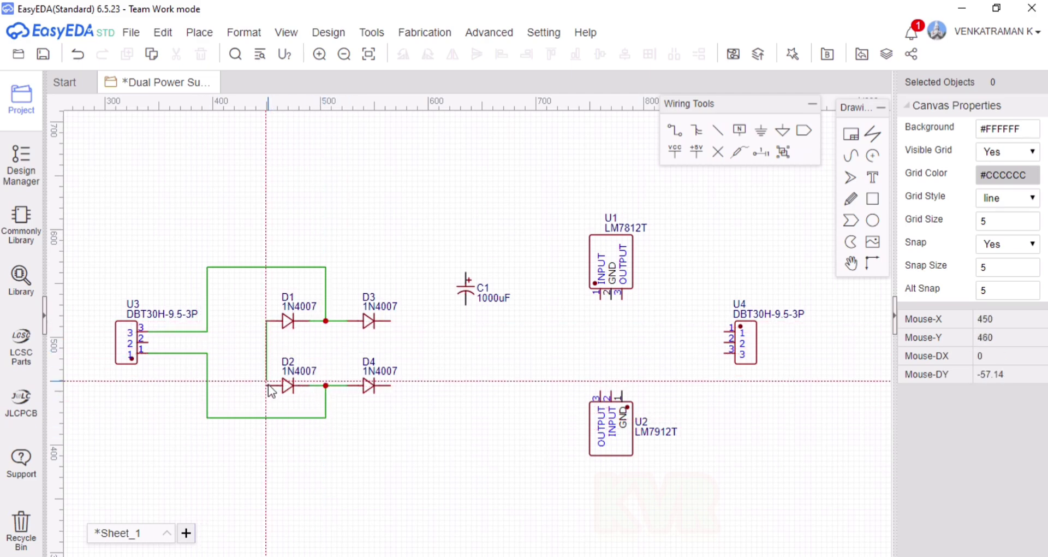
{"action": "left_click", "coordinate": [266, 386]}
{"action": "left_click", "coordinate": [390, 321]}
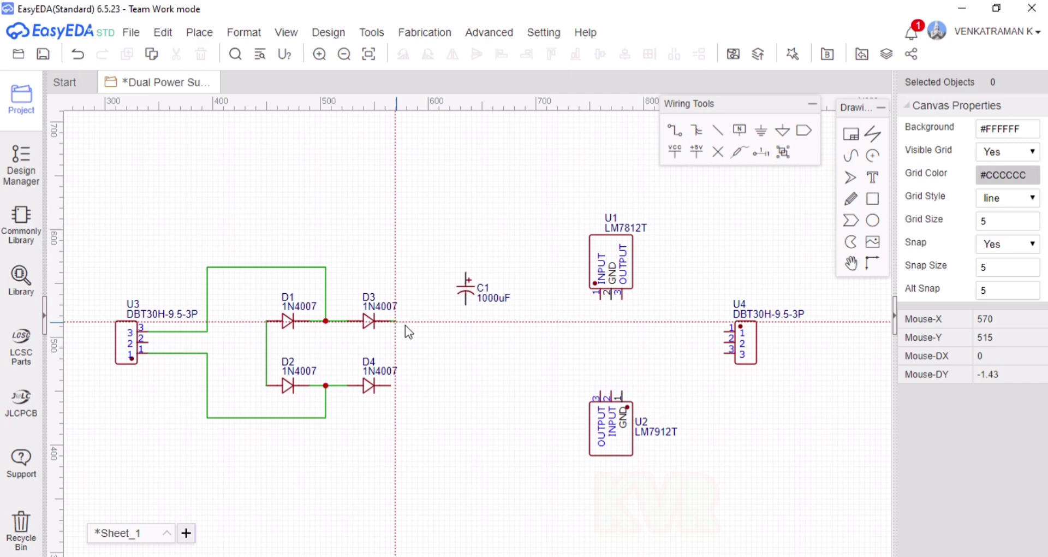
{"action": "left_click", "coordinate": [406, 386]}
{"action": "left_click", "coordinate": [390, 385]}
{"action": "key", "text": "Escape"}
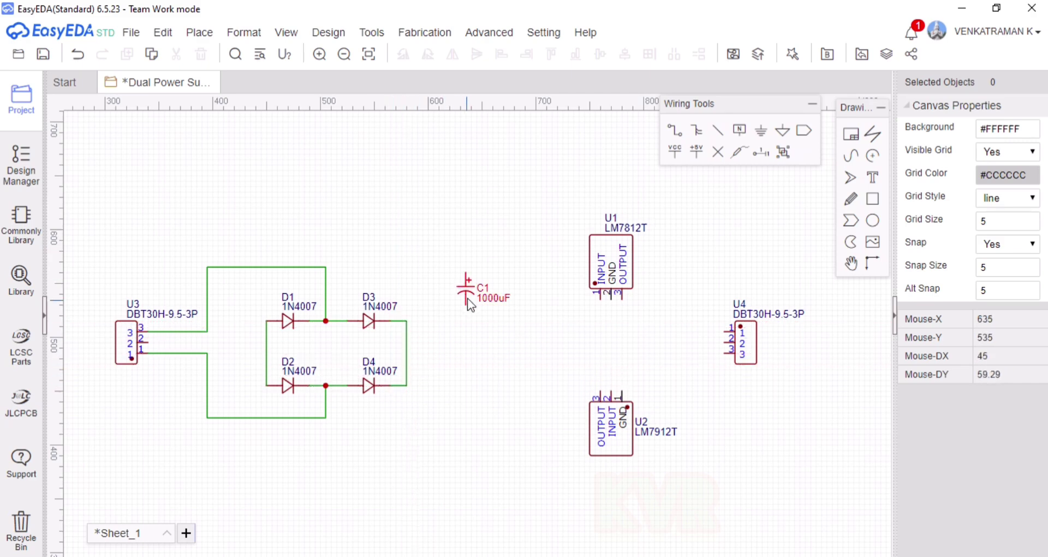
- Duplicate the 1000uF capacitor C1 and place the copy directly below it, level with the lower diode row
{"action": "left_click", "coordinate": [467, 298]}
{"action": "key", "text": "ctrl+v"}
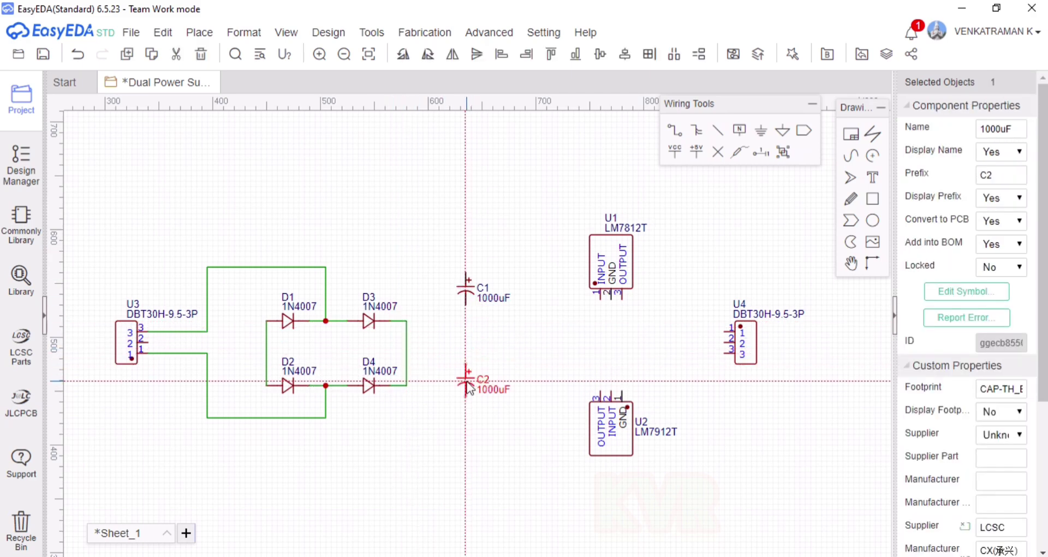
{"action": "left_click", "coordinate": [465, 386]}
{"action": "right_click", "coordinate": [465, 385]}
{"action": "left_click", "coordinate": [631, 342]}
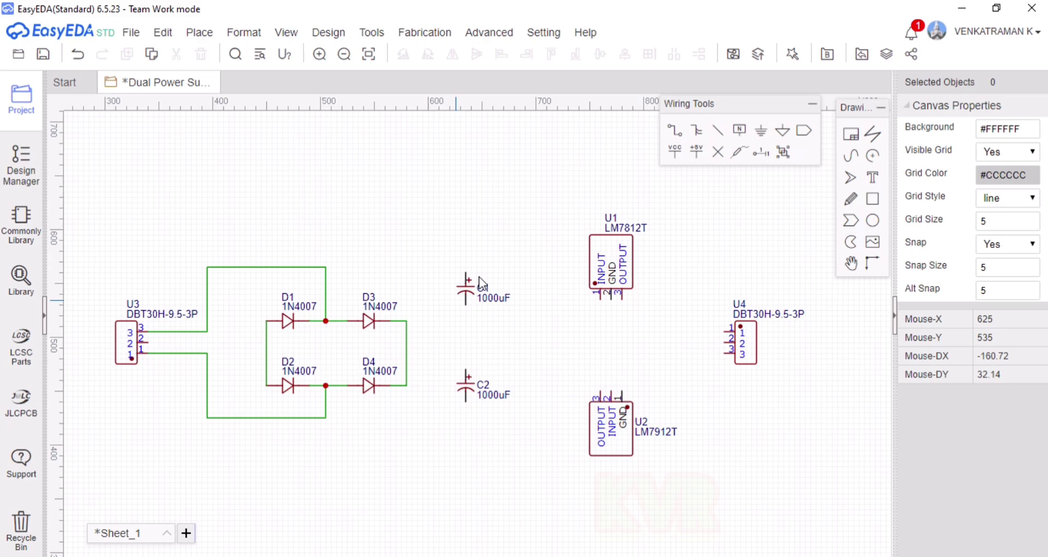
- Wire the negative terminal of C1 to the positive terminal of C2
{"action": "left_click", "coordinate": [673, 131]}
{"action": "left_click", "coordinate": [466, 303]}
{"action": "left_click", "coordinate": [465, 370]}
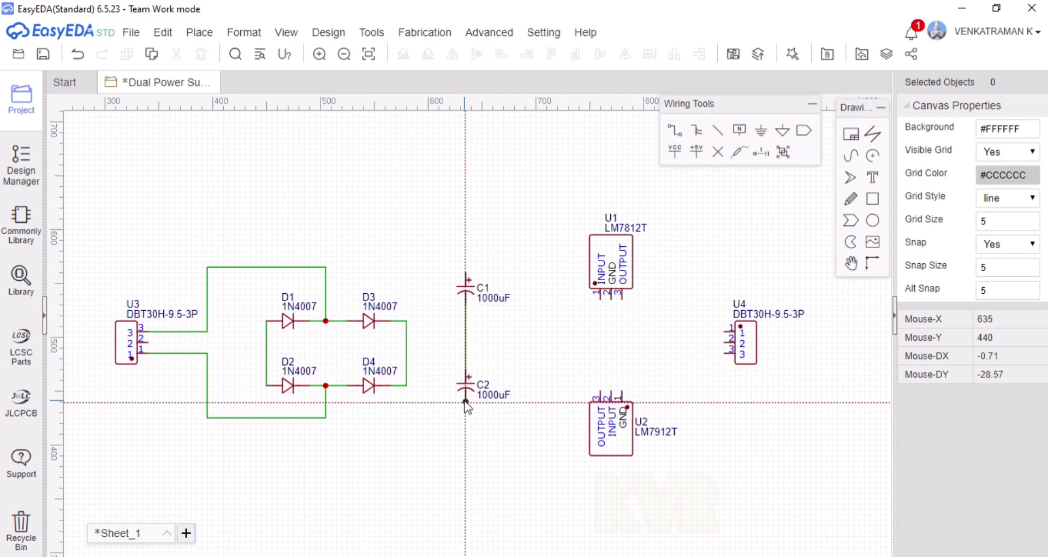
- Wire pin 2 of connector U3 underneath the diode bridge to the midpoint between C1 and C2
{"action": "left_click", "coordinate": [146, 342]}
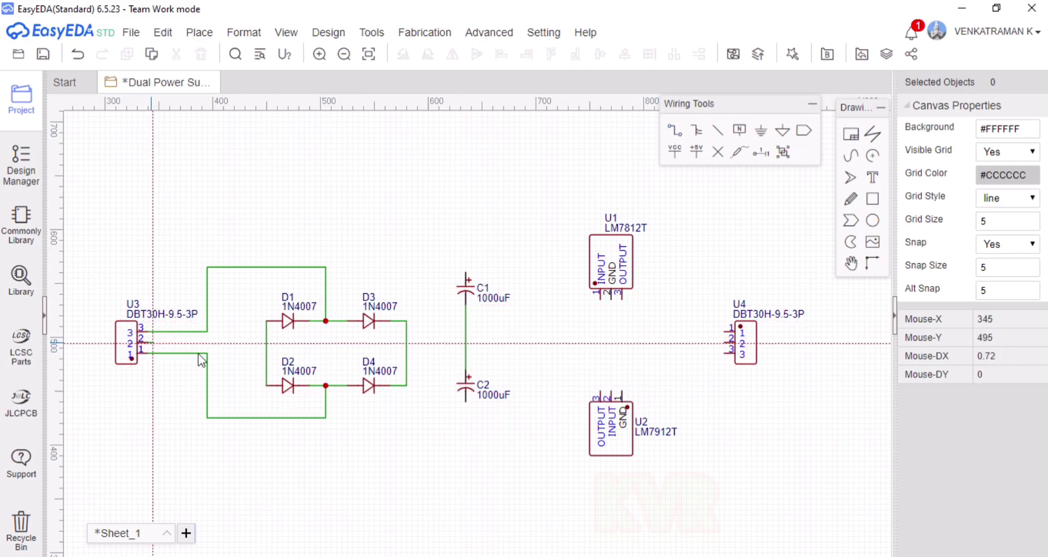
{"action": "left_click", "coordinate": [245, 450]}
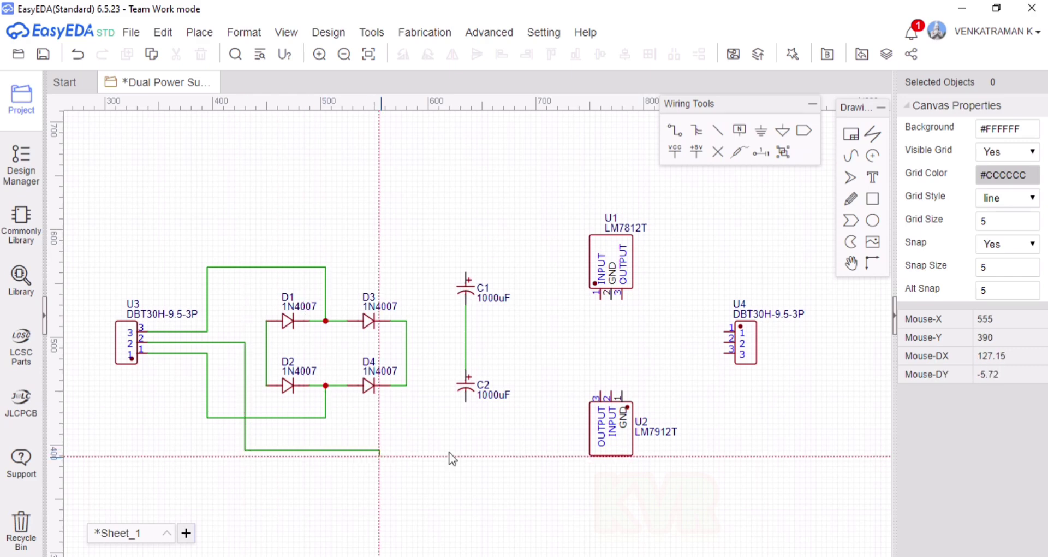
{"action": "left_click", "coordinate": [433, 451]}
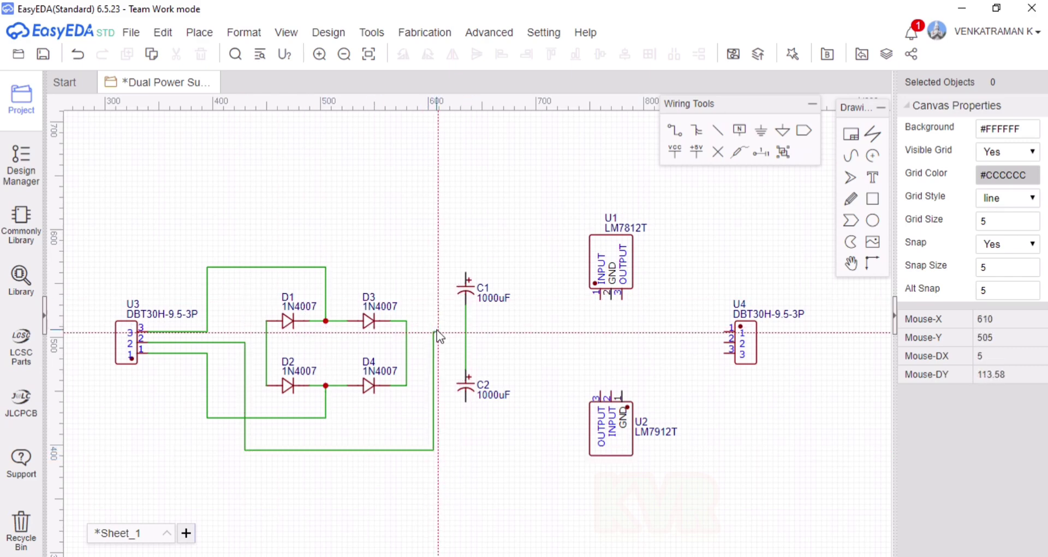
{"action": "left_click", "coordinate": [465, 338]}
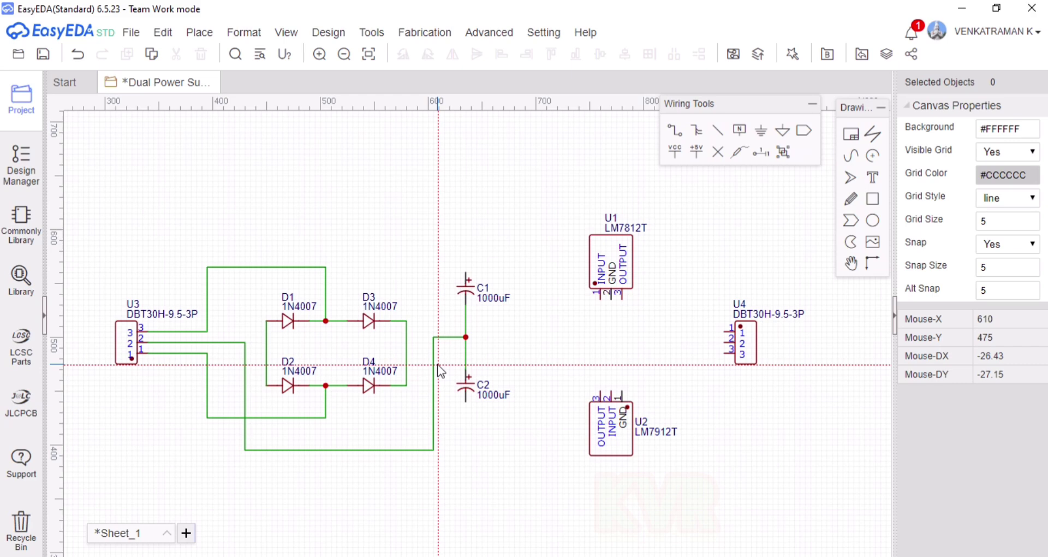
- Wire the positive terminal of C1 to the D3/D4 cathode line and the negative terminal of C2 to the D1/D2 anode line
{"action": "left_click", "coordinate": [465, 273]}
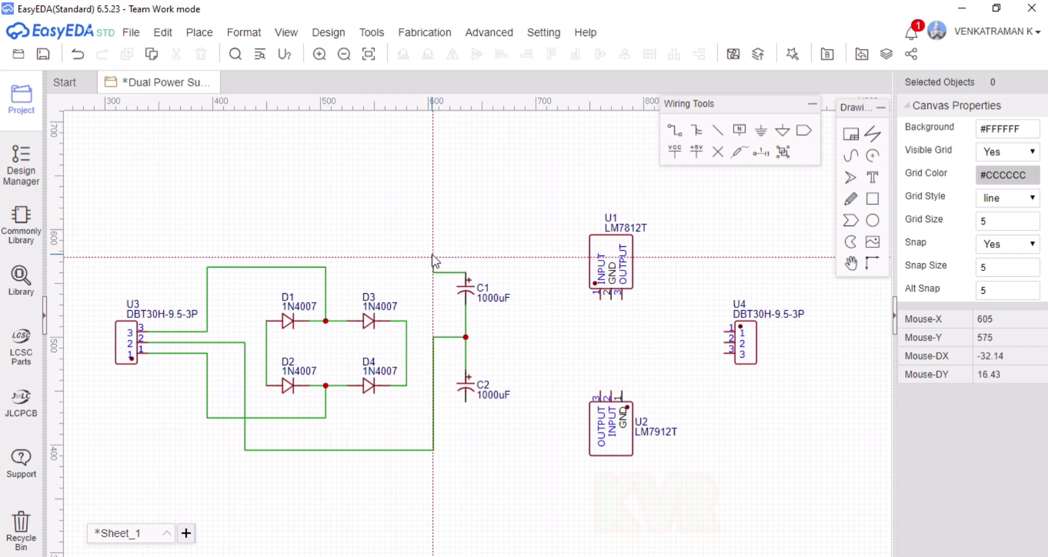
{"action": "left_click", "coordinate": [407, 359]}
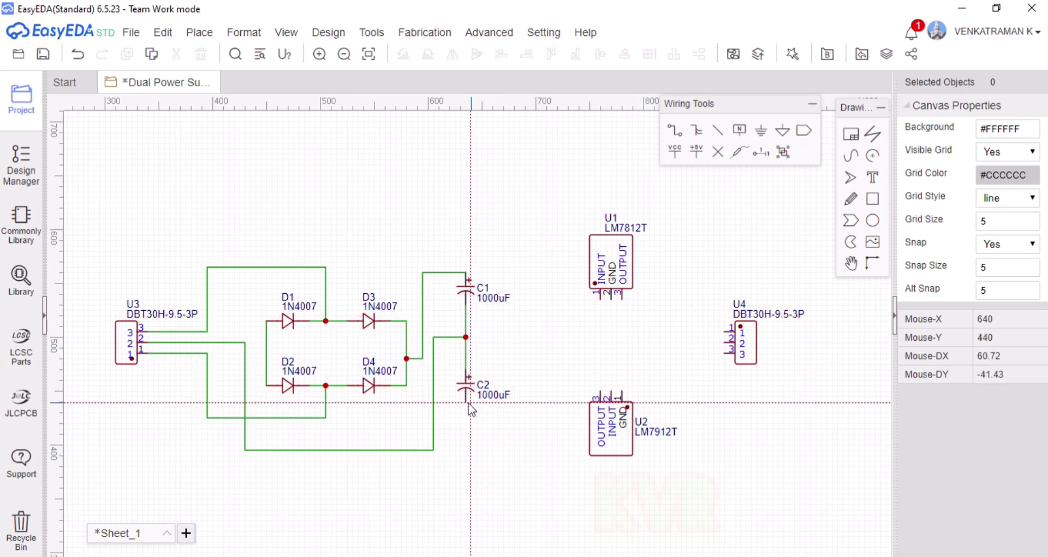
{"action": "left_click", "coordinate": [266, 349]}
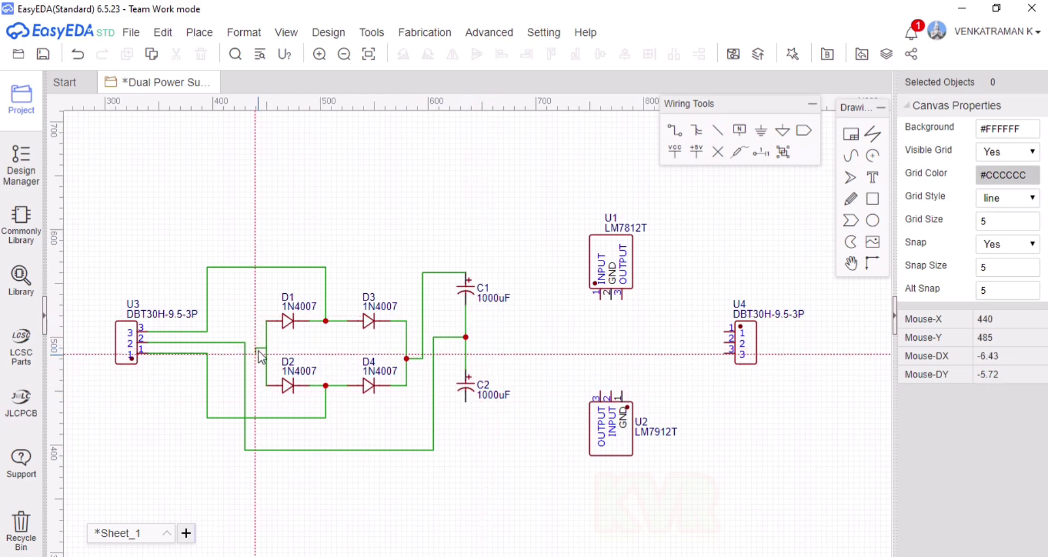
{"action": "left_click", "coordinate": [257, 351]}
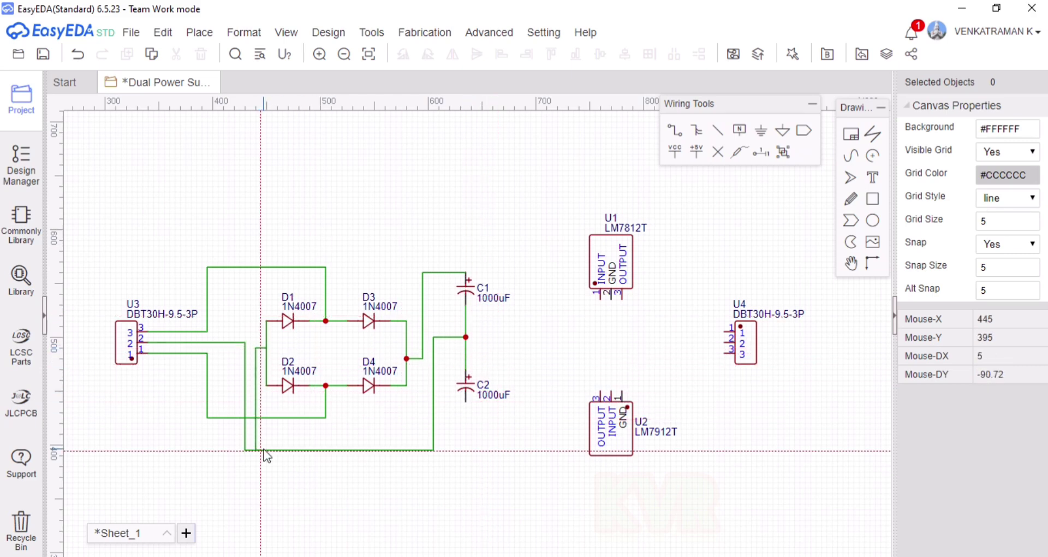
{"action": "left_click", "coordinate": [465, 429]}
{"action": "left_click", "coordinate": [466, 402]}
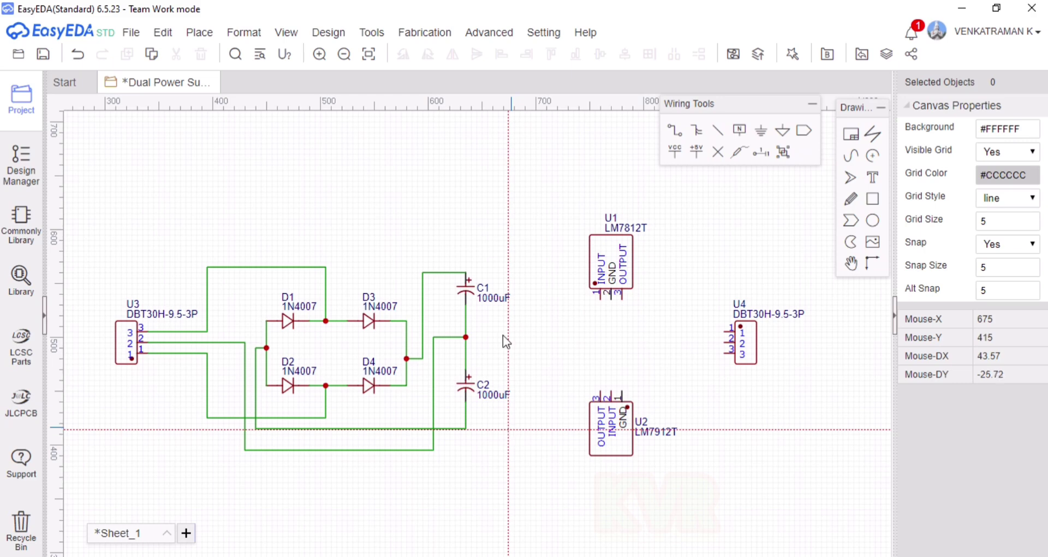
- Wire the midpoint between C1 and C2 to the GND pins of U1 and U2 and to pin 2 of connector U4
{"action": "left_click", "coordinate": [465, 336]}
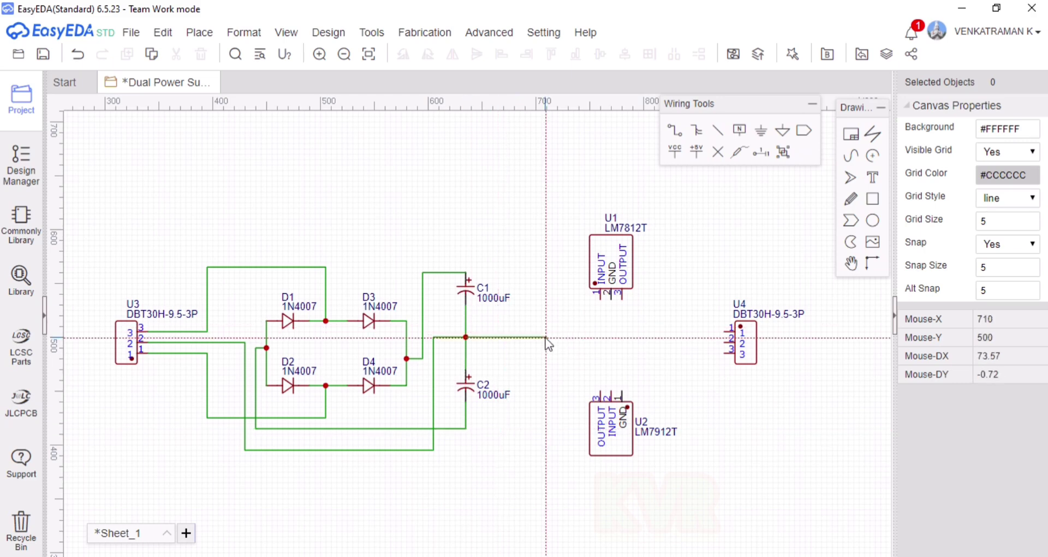
{"action": "left_click", "coordinate": [612, 337]}
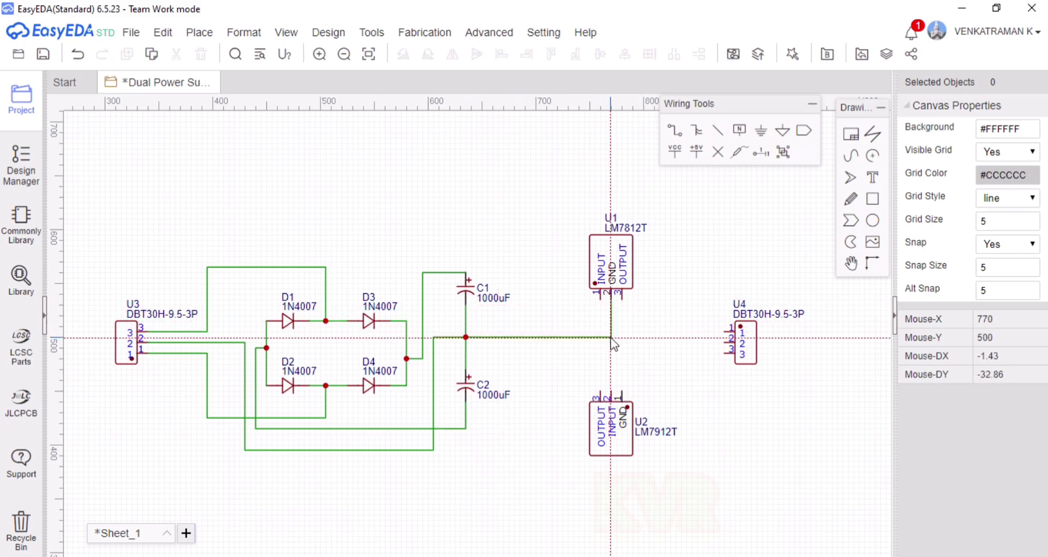
{"action": "left_click", "coordinate": [611, 337]}
{"action": "left_click", "coordinate": [623, 338]}
{"action": "left_click", "coordinate": [621, 390]}
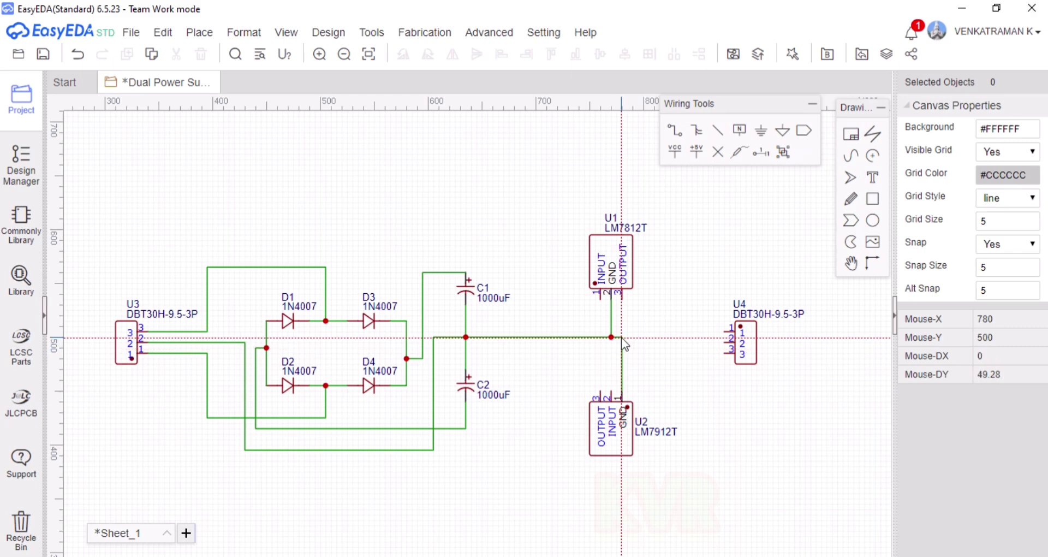
{"action": "left_click", "coordinate": [729, 342]}
{"action": "left_click", "coordinate": [622, 343]}
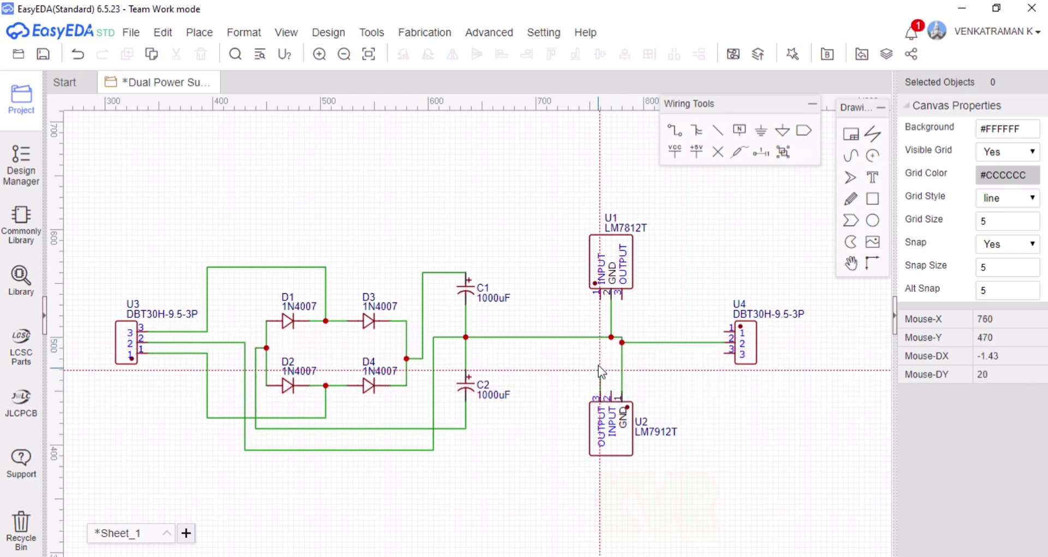
- Wire the OUTPUT pin of U2 to pin 3 of U4, and the negative line below C2 to the INPUT pin of U2
{"action": "left_click", "coordinate": [724, 353]}
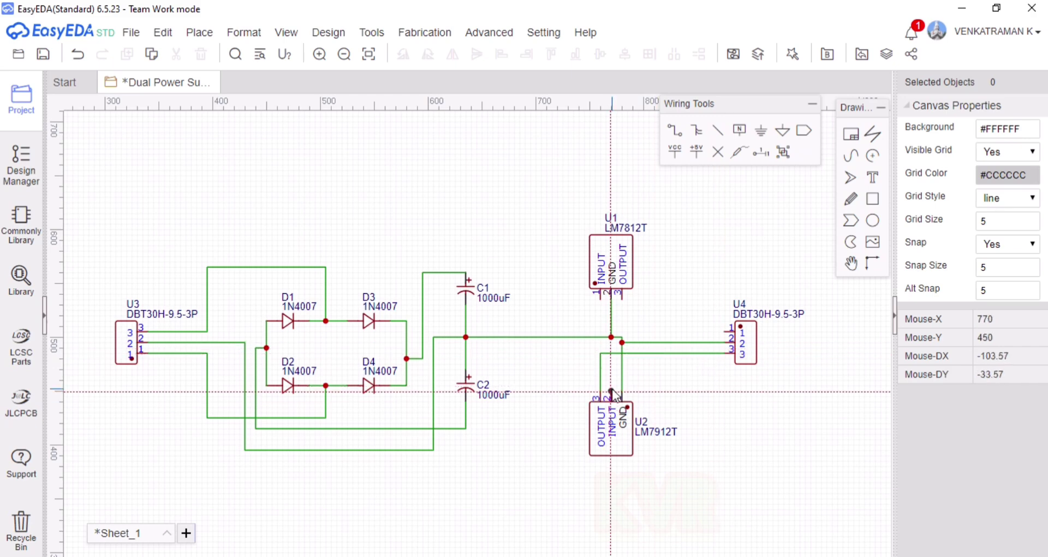
{"action": "left_click", "coordinate": [466, 427]}
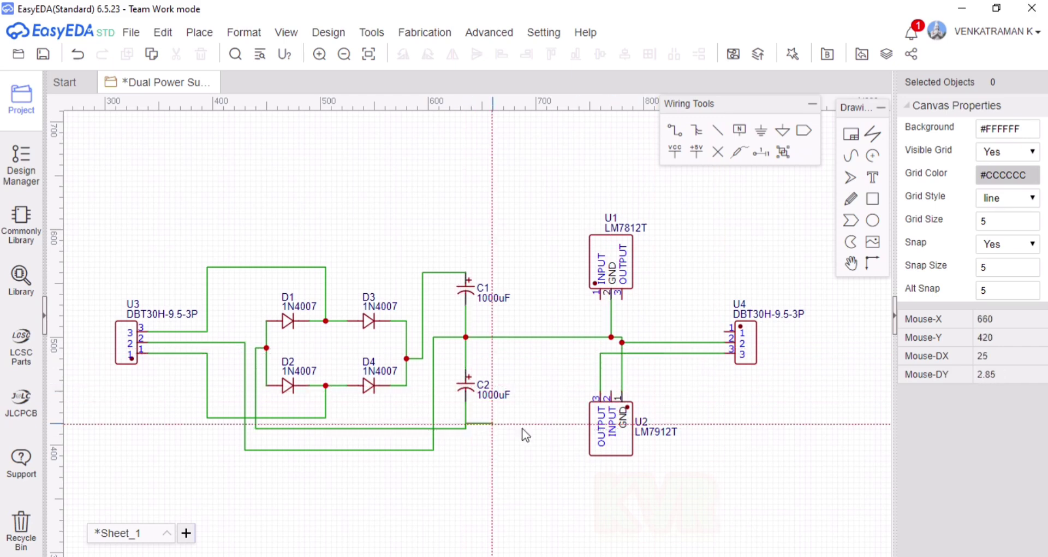
{"action": "left_click", "coordinate": [562, 427]}
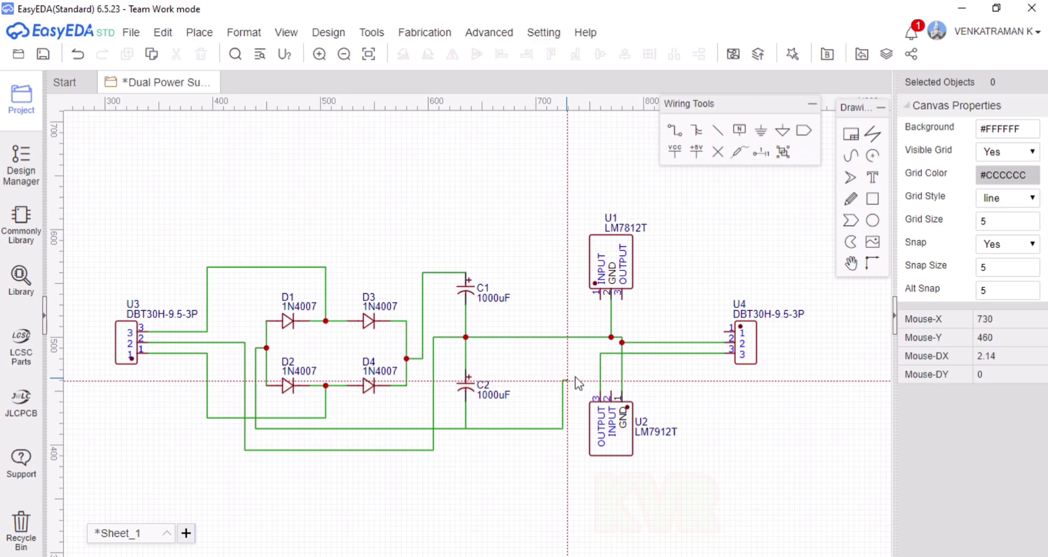
{"action": "left_click", "coordinate": [611, 380]}
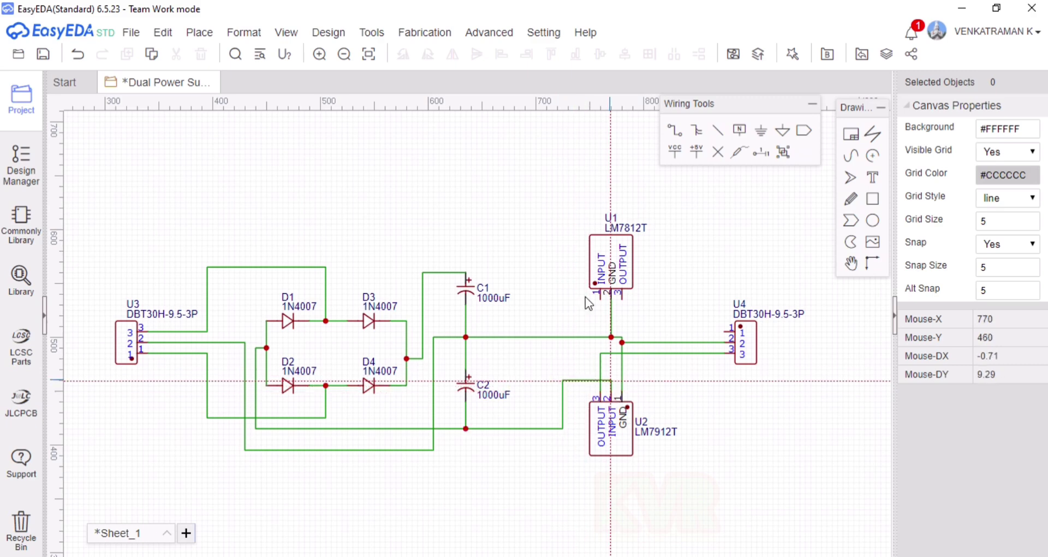
{"action": "left_click", "coordinate": [466, 272]}
{"action": "left_click", "coordinate": [529, 272]}
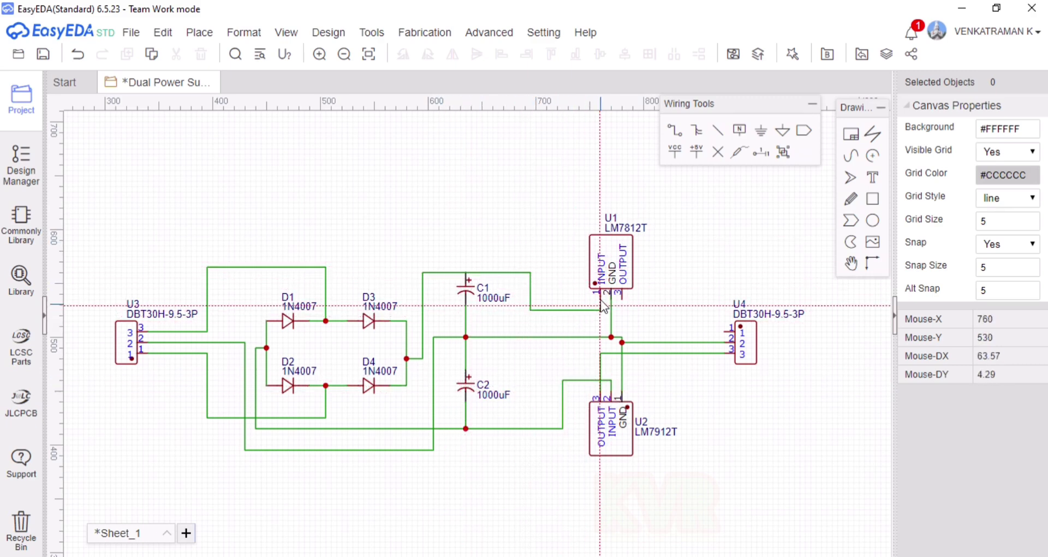
{"action": "key", "text": "Escape"}
{"action": "key", "text": "ctrl+z"}
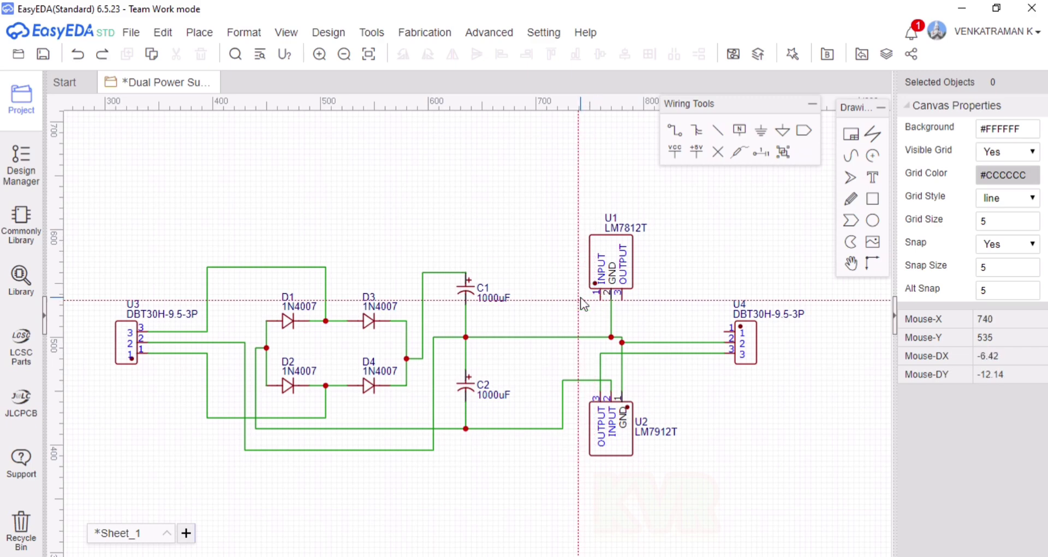
- Wire the positive terminal of C1 to the INPUT pin of U1, and the OUTPUT pin of U1 to pin 1 of U4
{"action": "left_click", "coordinate": [466, 271]}
{"action": "left_click", "coordinate": [545, 304]}
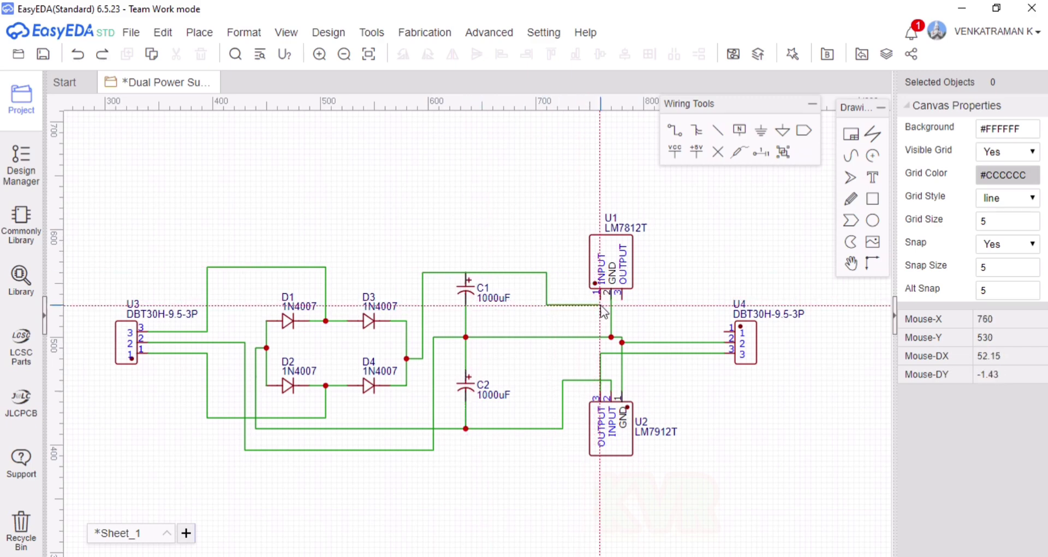
{"action": "left_click", "coordinate": [601, 298]}
{"action": "left_click", "coordinate": [621, 301]}
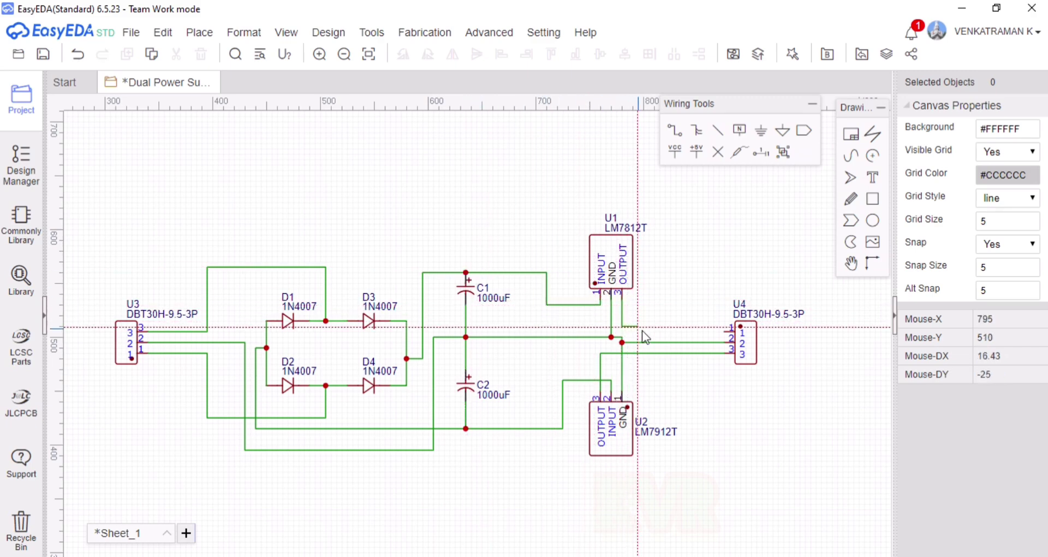
{"action": "left_click", "coordinate": [732, 331]}
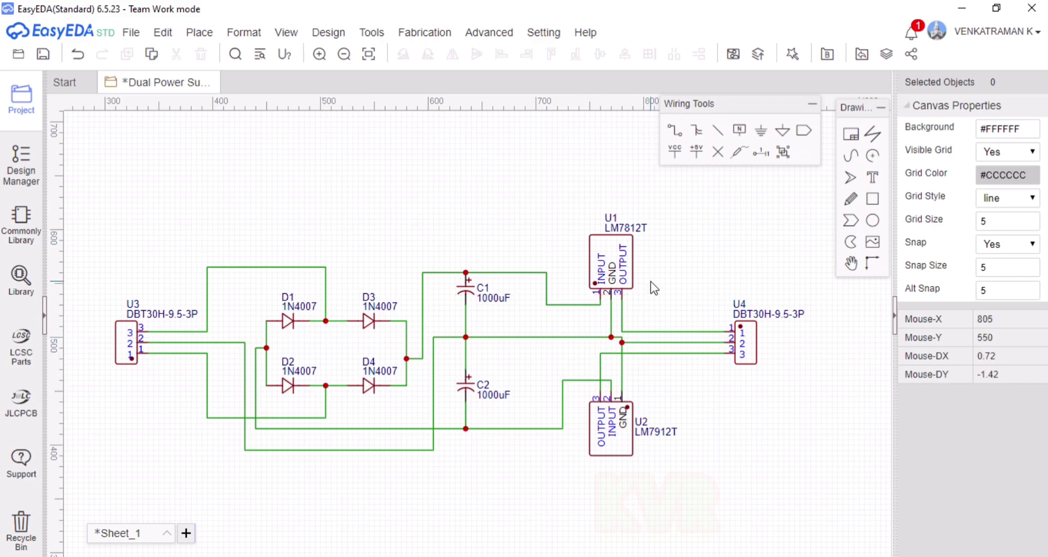
- Set the stroke colour of the wire from pin 3 of U3 to the D1/D3 junction to red #FF3333
{"action": "left_click", "coordinate": [179, 332]}
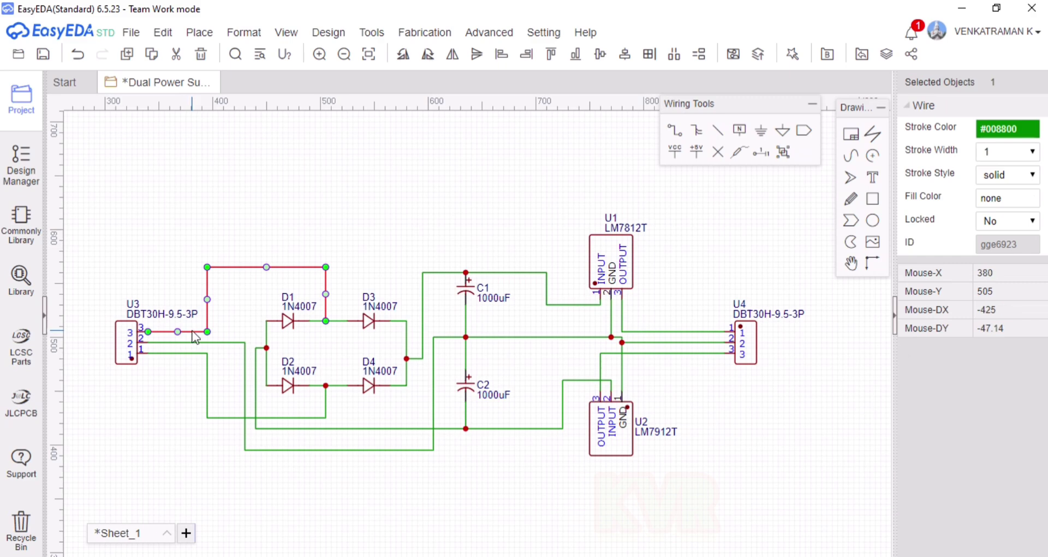
{"action": "left_click", "coordinate": [1025, 135]}
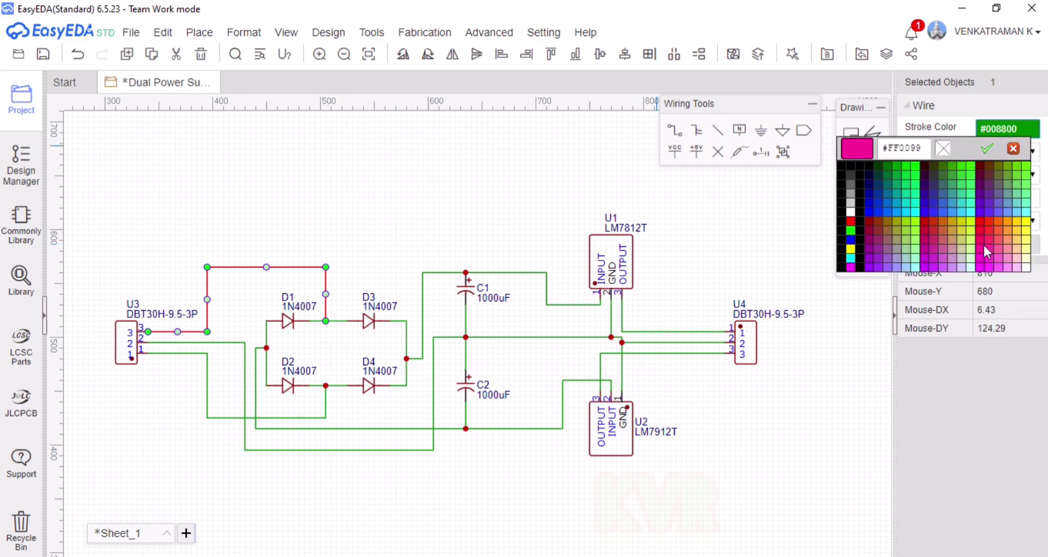
{"action": "left_click", "coordinate": [991, 231]}
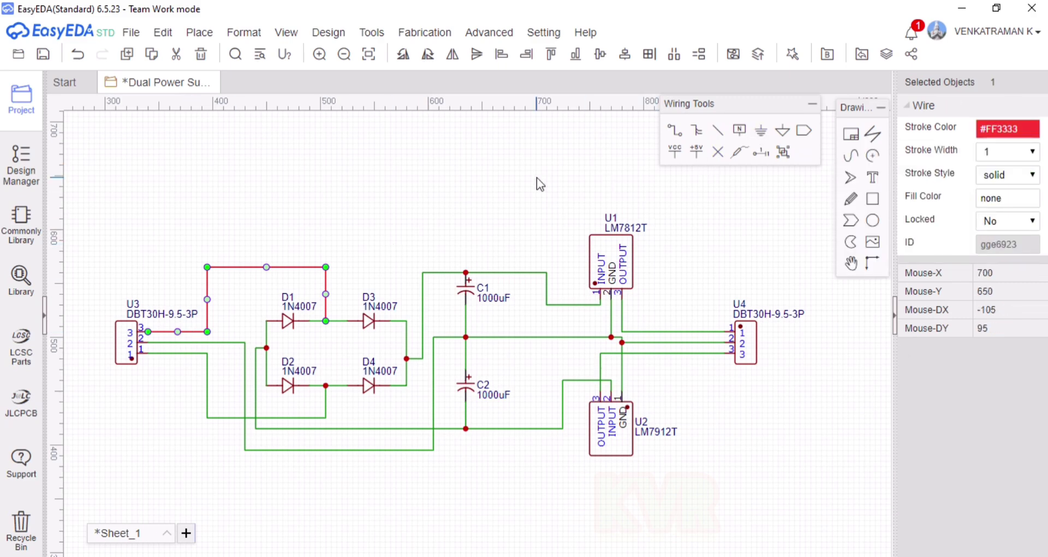
{"action": "left_click", "coordinate": [364, 263]}
- Recolour black the wire from pin 2 of U3 to the capacitor midpoint and the wire from the midpoint to the GND pin of U1
{"action": "left_click", "coordinate": [219, 342]}
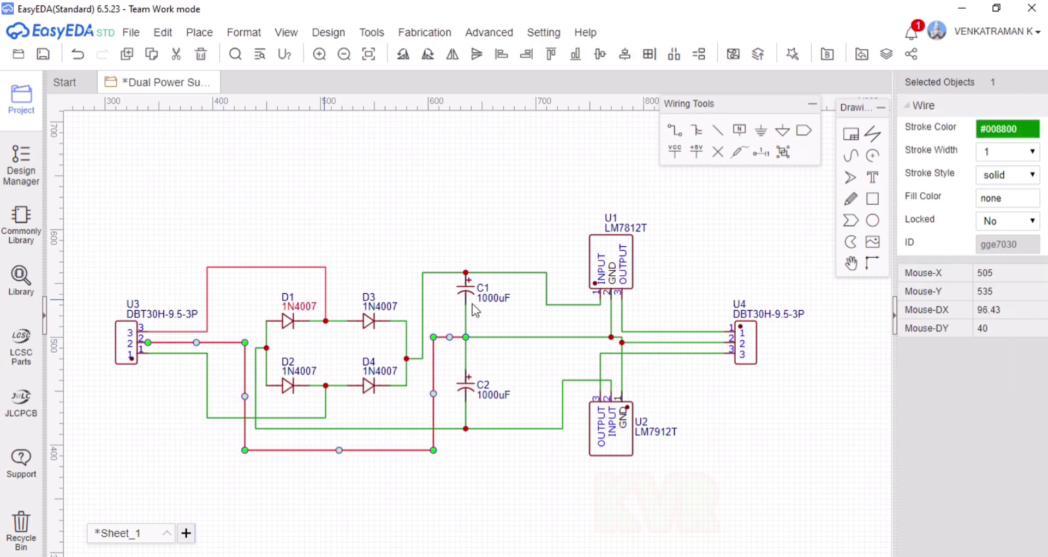
{"action": "left_click", "coordinate": [1007, 129]}
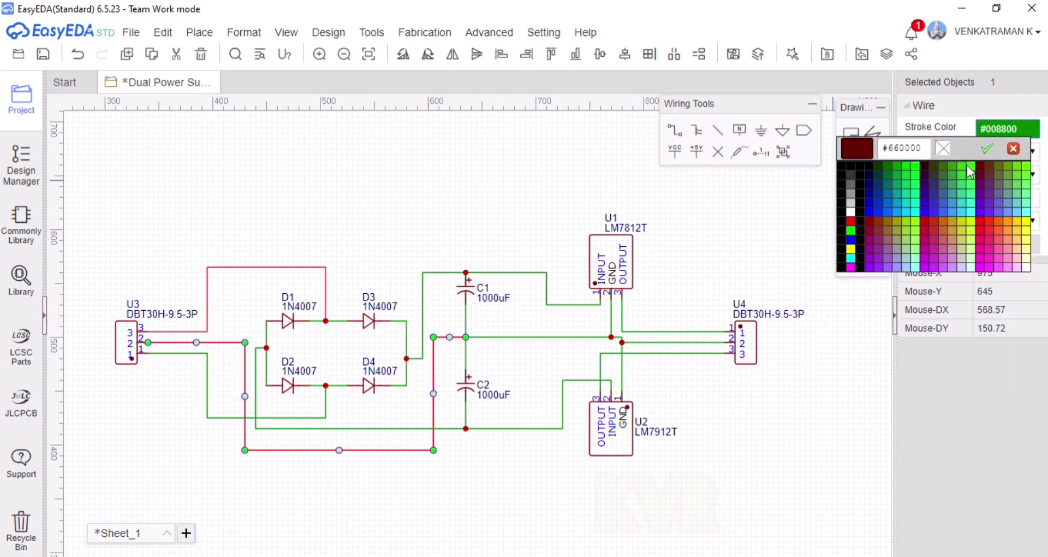
{"action": "left_click", "coordinate": [862, 171]}
{"action": "left_click", "coordinate": [466, 288]}
{"action": "left_click", "coordinate": [510, 337]}
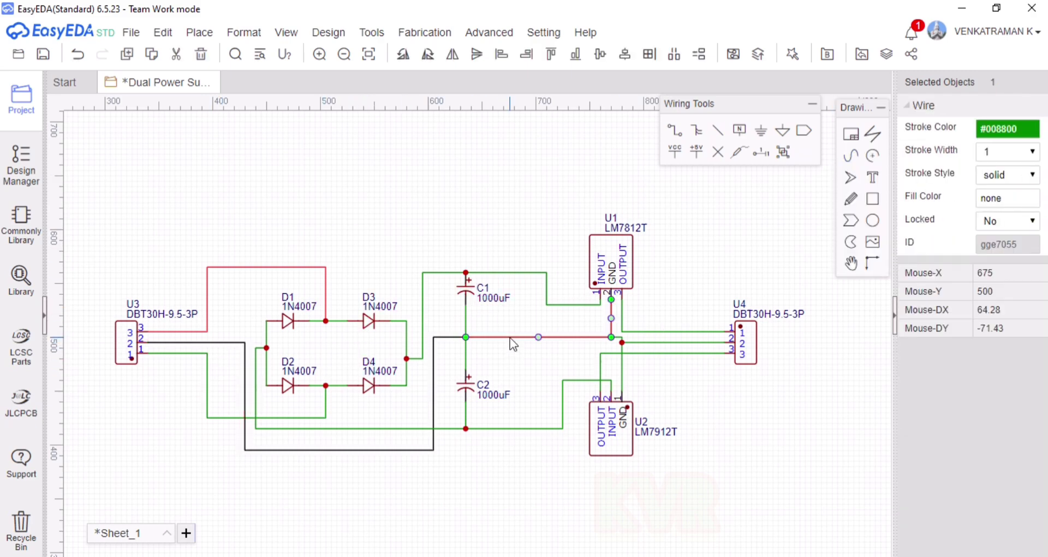
{"action": "left_click", "coordinate": [1007, 129]}
{"action": "left_click", "coordinate": [864, 165]}
{"action": "left_click", "coordinate": [639, 344]}
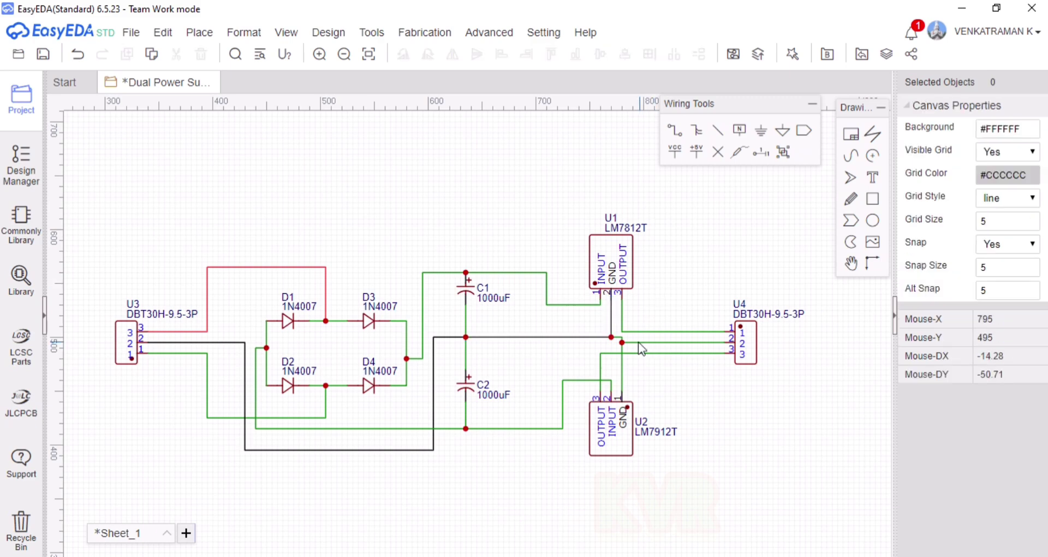
- Recolour black the ground wire leading to pin 2 of U4 and the wire leading to the GND pin of U2
{"action": "left_click", "coordinate": [637, 342]}
{"action": "left_click", "coordinate": [1006, 129]}
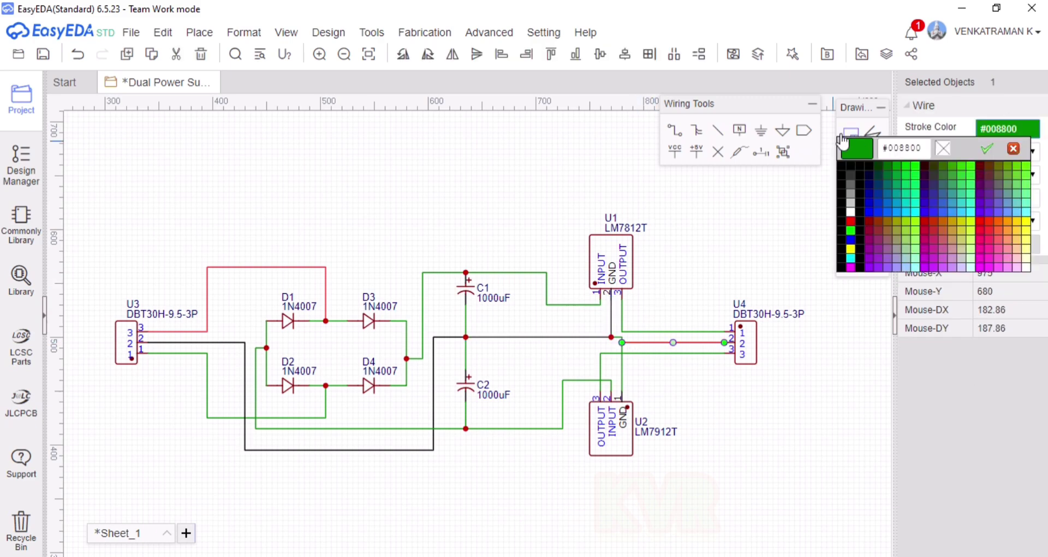
{"action": "left_click", "coordinate": [865, 165]}
{"action": "left_click", "coordinate": [738, 244]}
{"action": "left_click", "coordinate": [622, 349]}
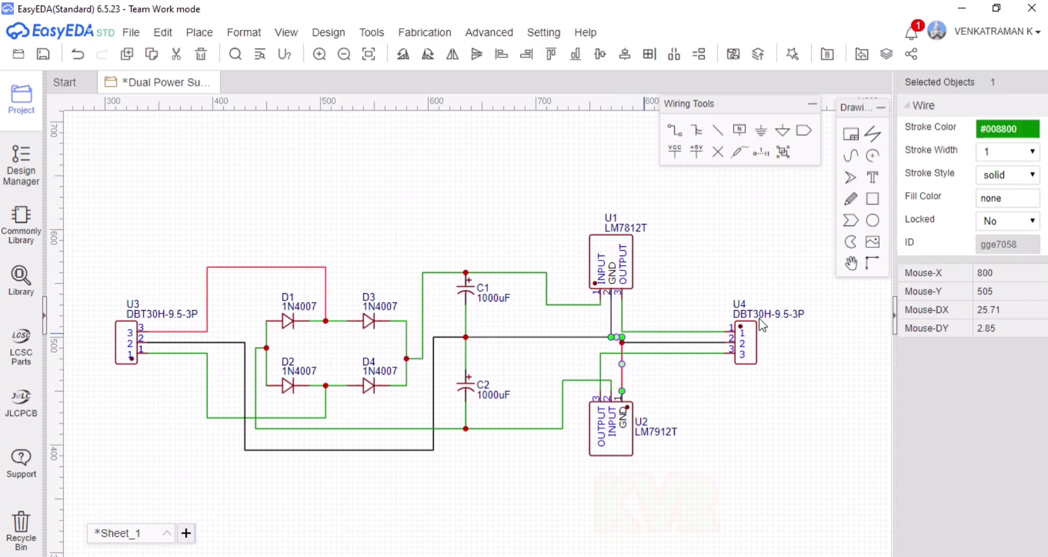
{"action": "left_click", "coordinate": [1006, 129]}
{"action": "left_click", "coordinate": [864, 164]}
{"action": "left_click", "coordinate": [649, 401]}
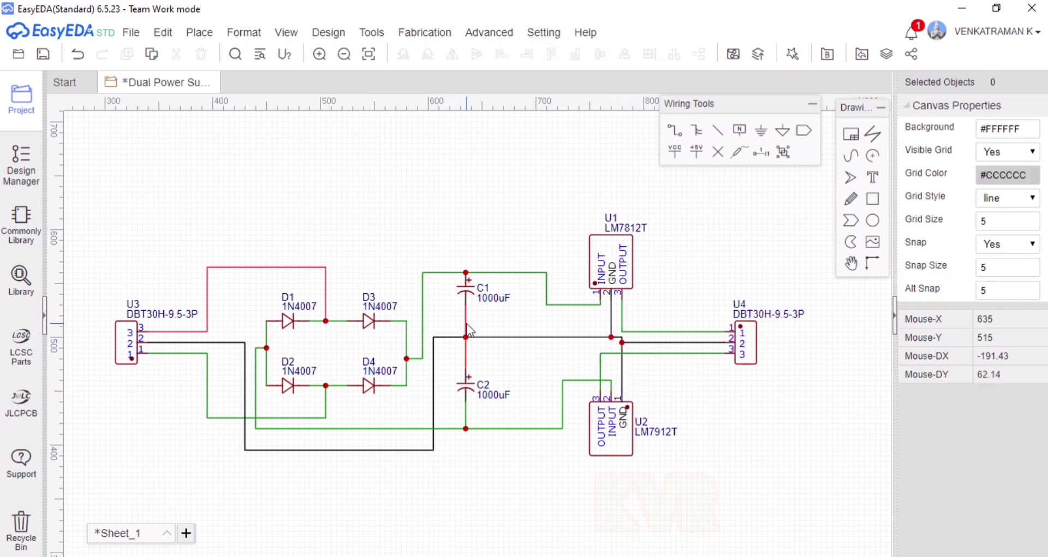
- Recolour the vertical wire between C1 and C2 black
{"action": "left_click", "coordinate": [468, 337]}
{"action": "left_click", "coordinate": [1007, 129]}
{"action": "left_click", "coordinate": [865, 166]}
{"action": "left_click", "coordinate": [505, 374]}
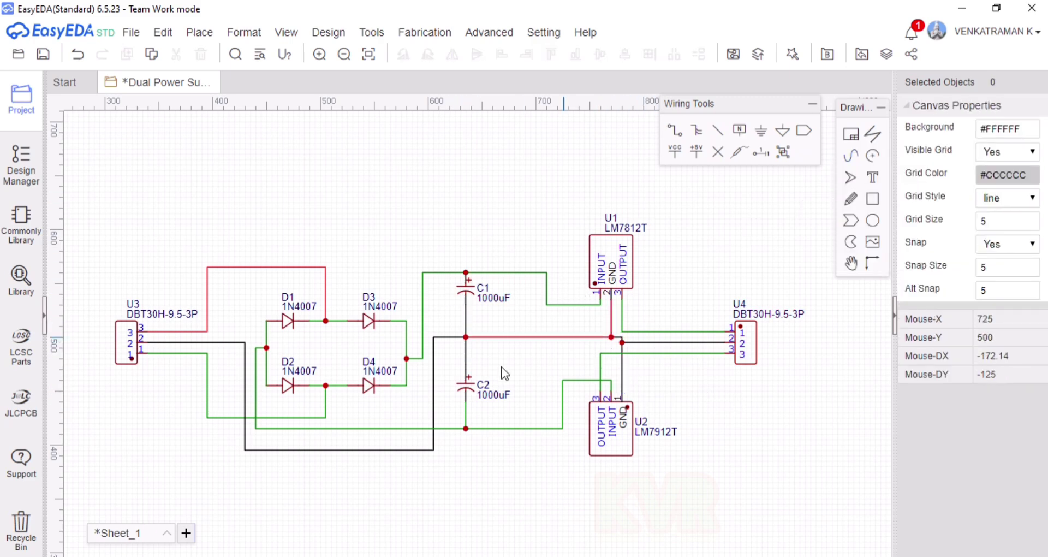
- Recolour the short wire between D1 and D3 red to match the wire from pin 3 of U3
{"action": "left_click", "coordinate": [334, 321]}
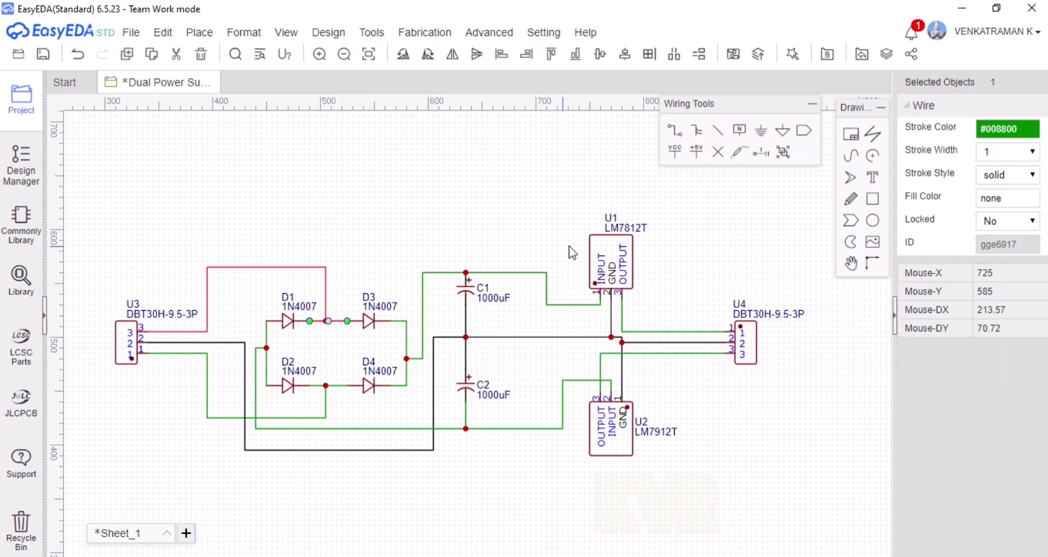
{"action": "left_click", "coordinate": [991, 129]}
{"action": "left_click", "coordinate": [987, 232]}
{"action": "left_click", "coordinate": [694, 227]}
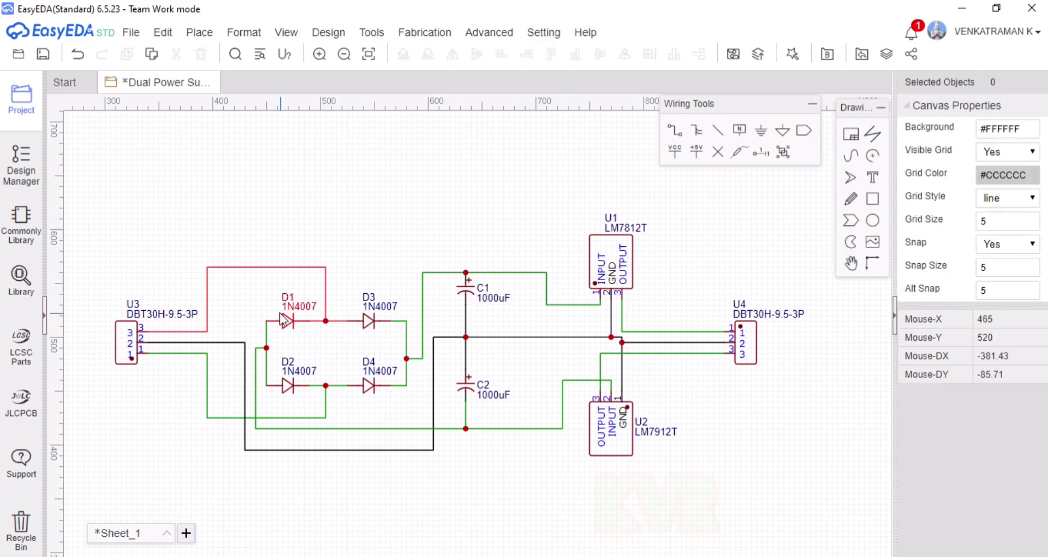
{"action": "left_click", "coordinate": [256, 388]}
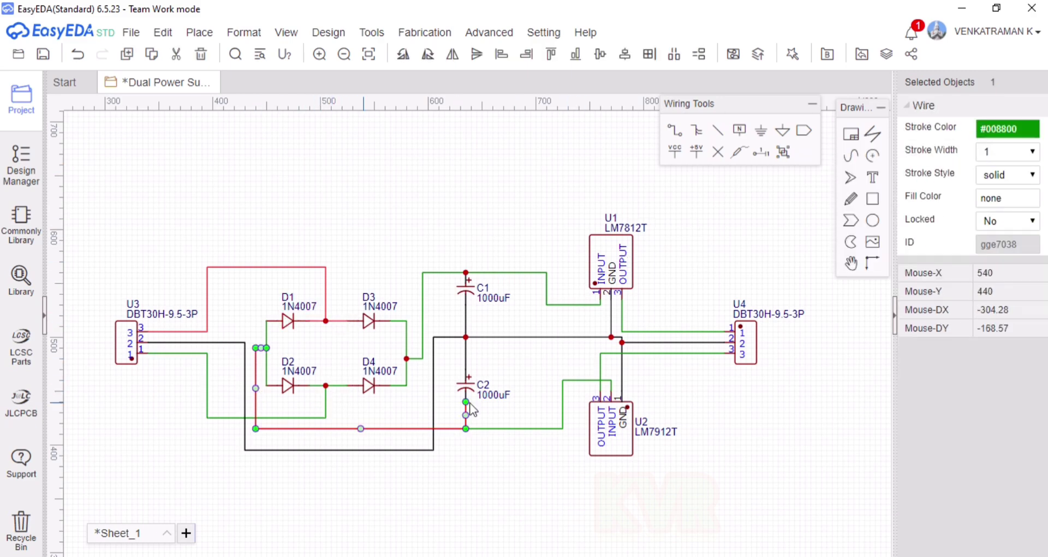
{"action": "left_click", "coordinate": [396, 259]}
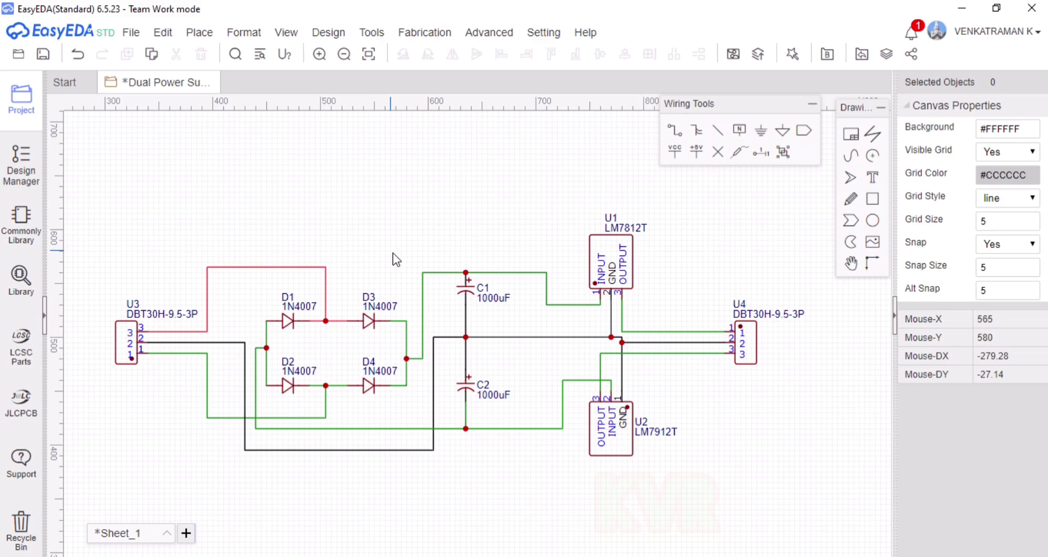
- Set the stroke colour of the positive wire from the D3/D4 line past C1 to the INPUT pin of U1 to #FF3366
{"action": "left_click", "coordinate": [431, 272]}
{"action": "left_click", "coordinate": [1014, 130]}
{"action": "left_click", "coordinate": [980, 235]}
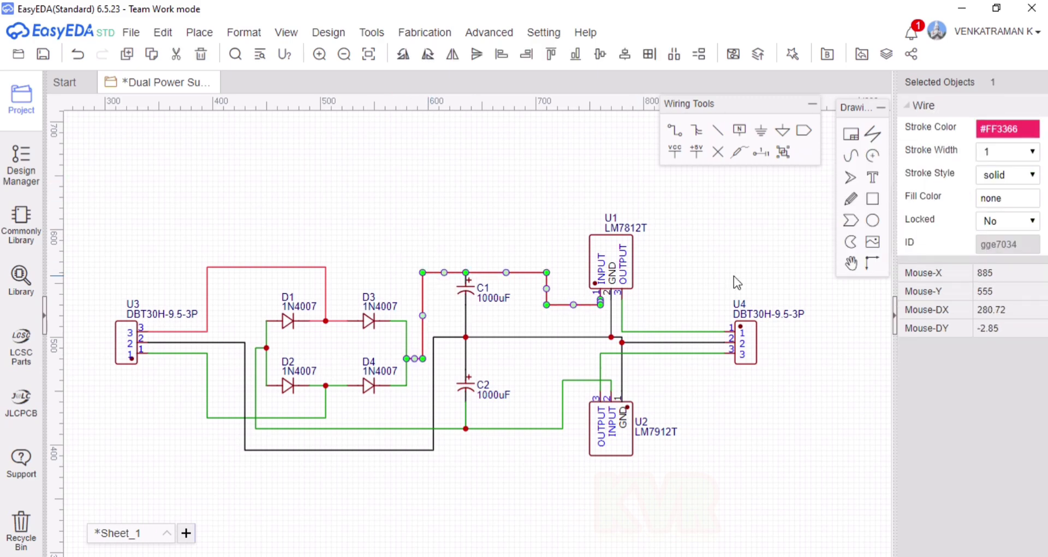
{"action": "left_click", "coordinate": [734, 277]}
- Set the stroke colour of the wire from U1's OUTPUT pin to pin 1 of U4 to #FF3366
{"action": "left_click", "coordinate": [622, 315]}
{"action": "left_click", "coordinate": [1023, 131]}
{"action": "left_click", "coordinate": [989, 234]}
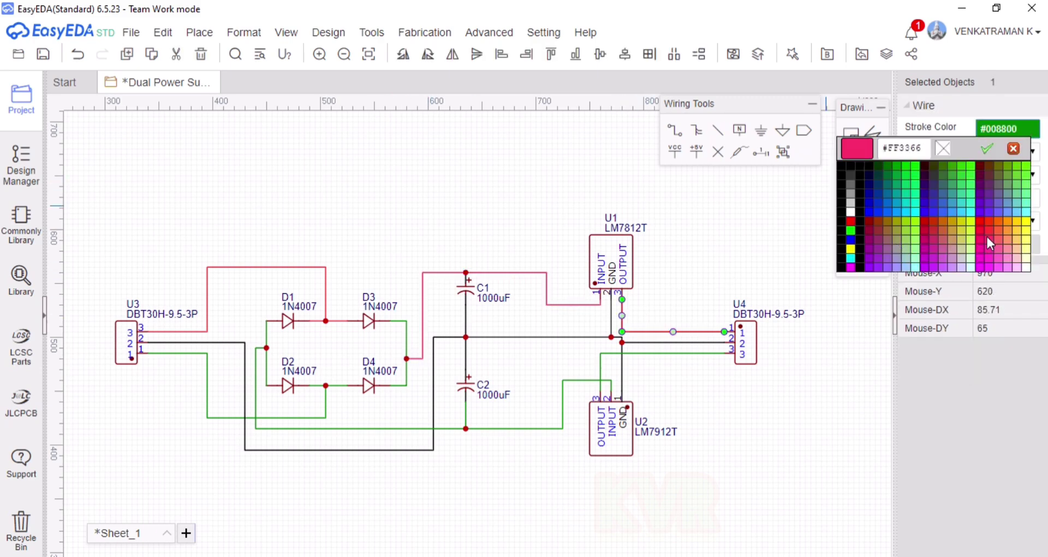
{"action": "left_click", "coordinate": [698, 314]}
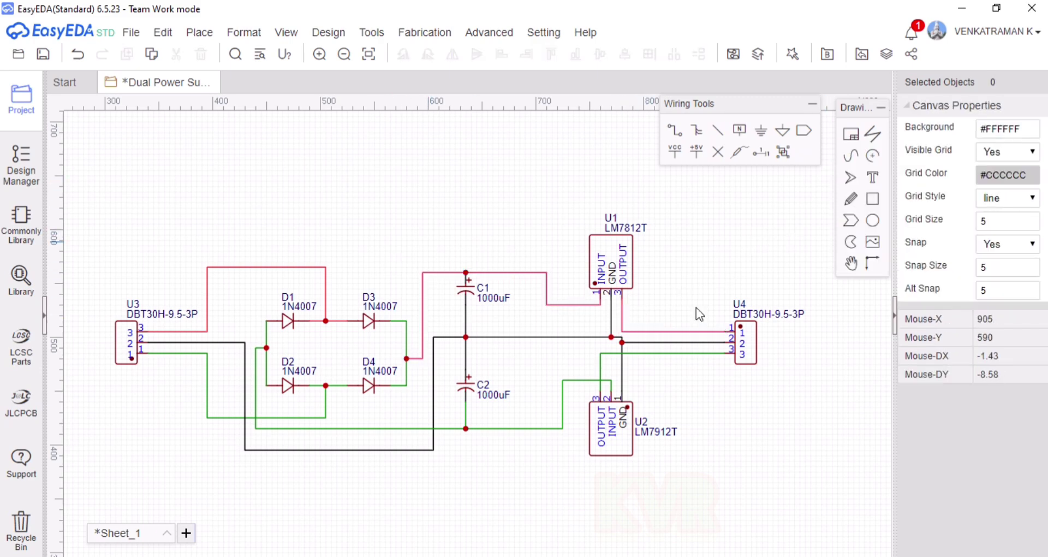
- Recolour the vertical wire joining D3 and D4 with #FF3366 to match the positive line
{"action": "left_click", "coordinate": [407, 342]}
{"action": "left_click", "coordinate": [1014, 130]}
{"action": "left_click", "coordinate": [989, 234]}
{"action": "left_click", "coordinate": [775, 215]}
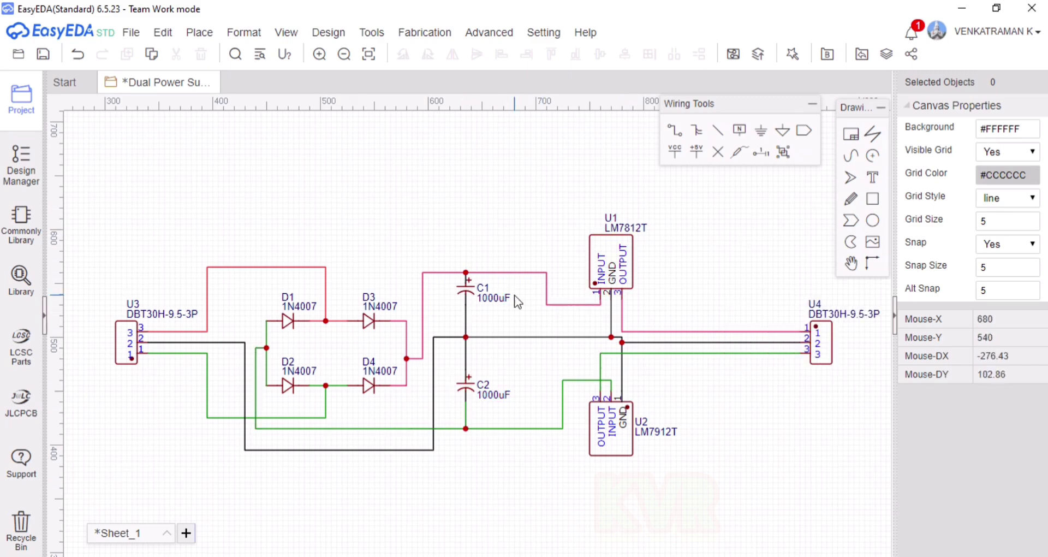
- Trace the AC, positive, negative and ground paths from U3 through the diode bridge and capacitors to the regulators and U4
{"action": "left_click", "coordinate": [288, 322]}
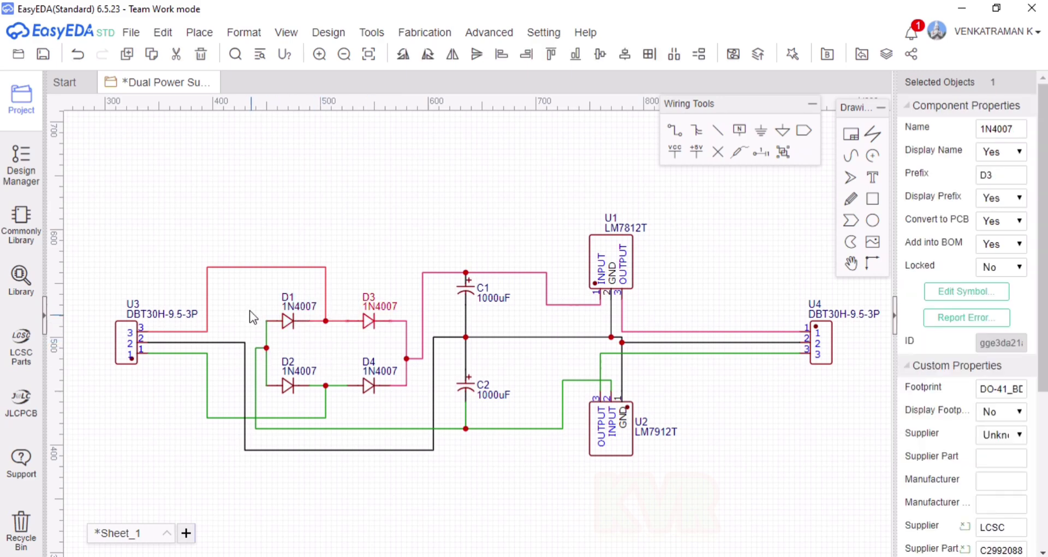
{"action": "left_click_drag", "start_coordinate": [253, 295], "coordinate": [395, 342]}
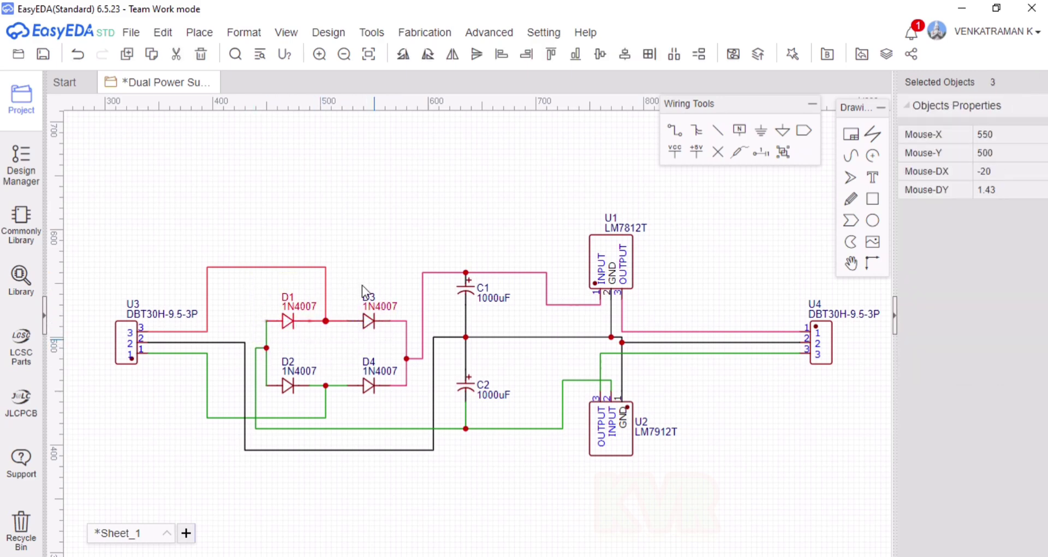
{"action": "left_click", "coordinate": [349, 314]}
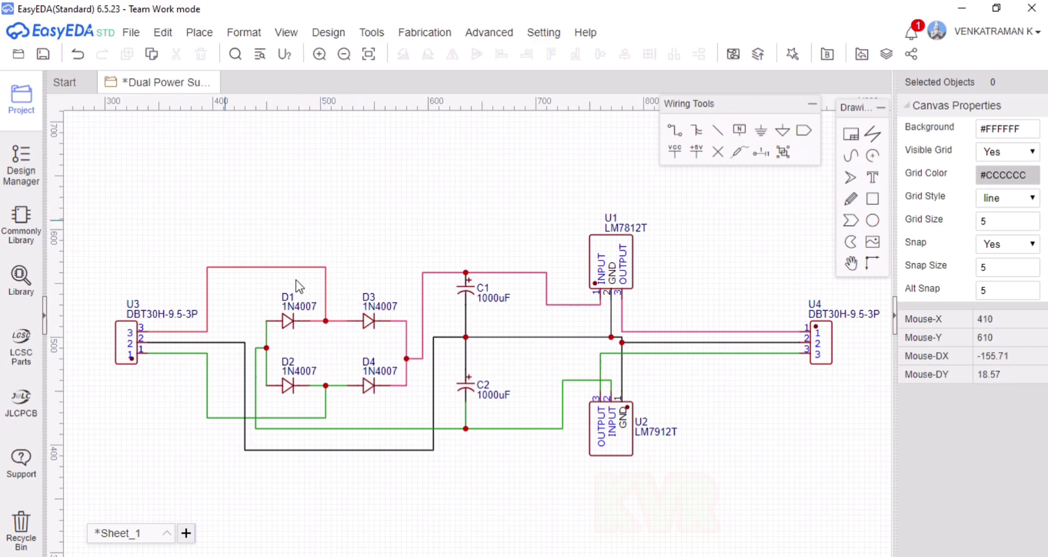
{"action": "left_click", "coordinate": [288, 386]}
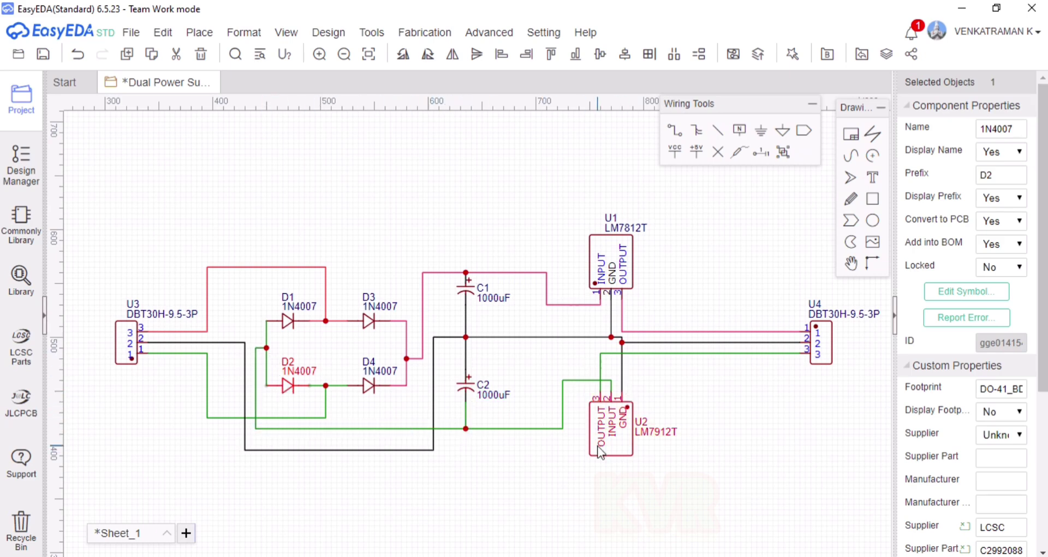
{"action": "left_click", "coordinate": [553, 427]}
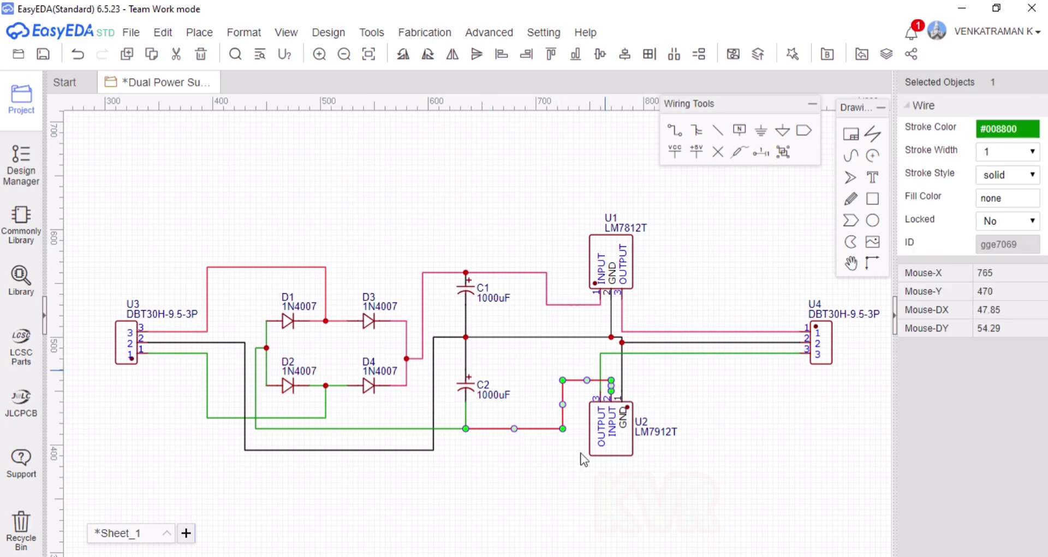
{"action": "key", "text": "Escape"}
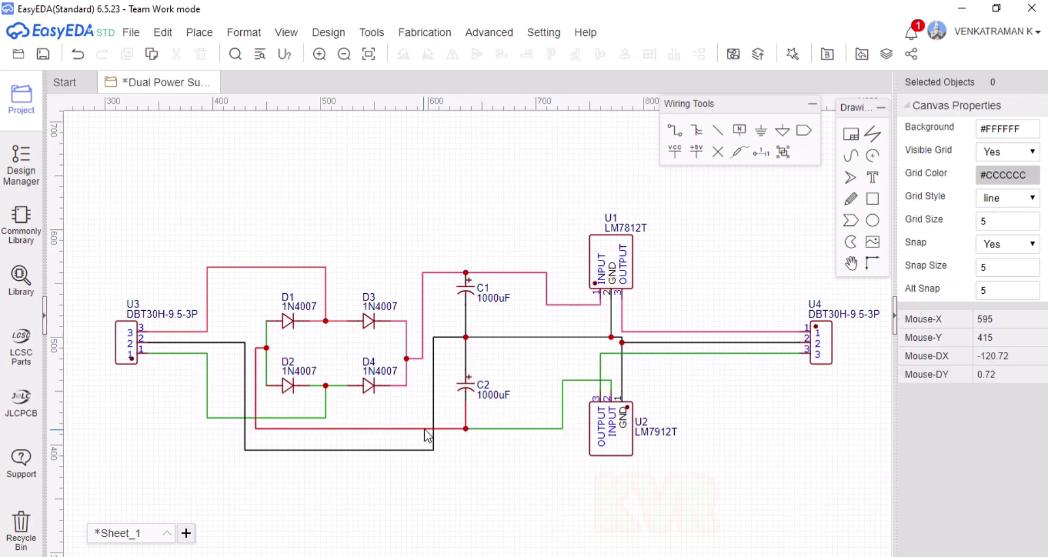
{"action": "left_click", "coordinate": [424, 428]}
{"action": "key", "text": "Escape"}
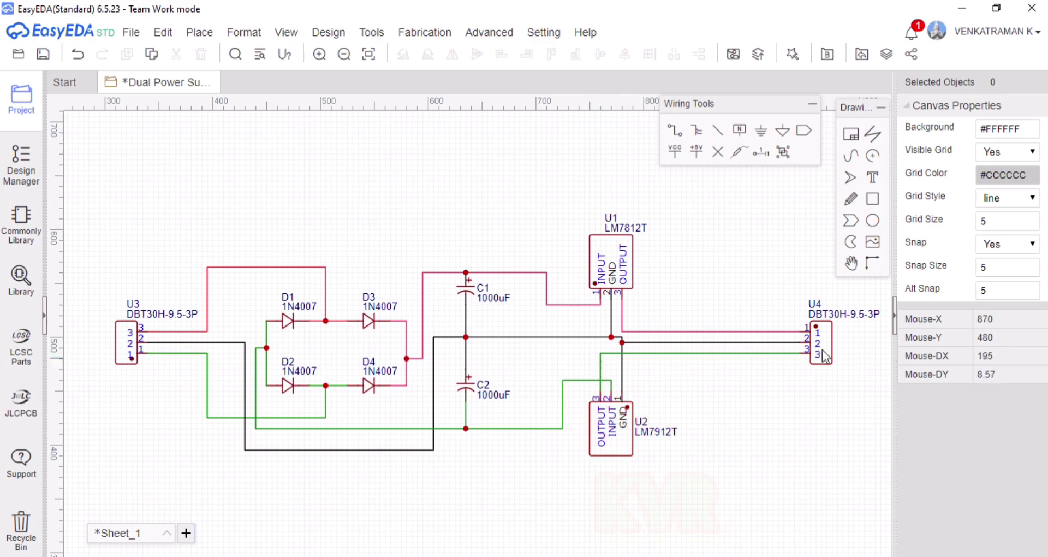
{"action": "left_click", "coordinate": [622, 385]}
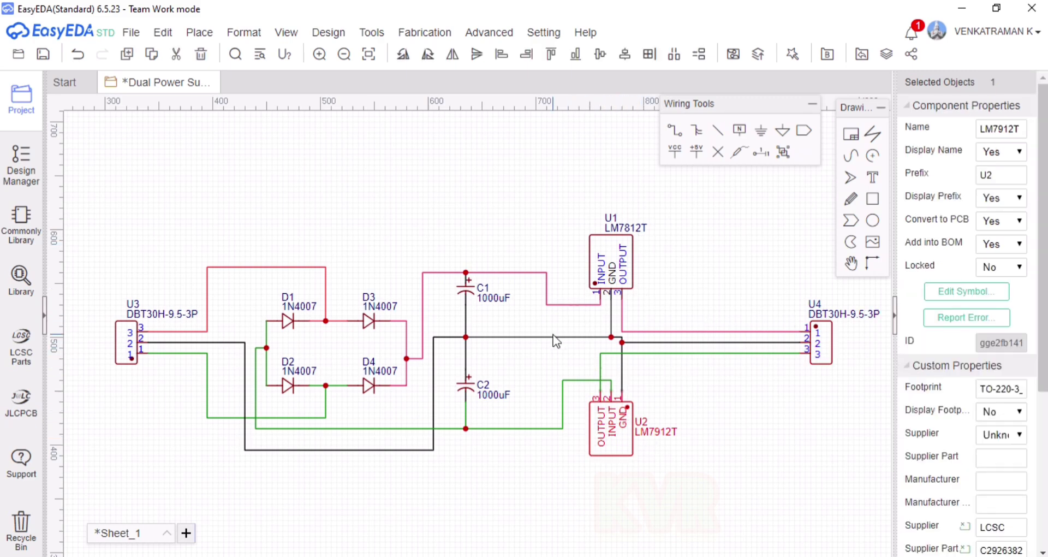
{"action": "left_click", "coordinate": [315, 451]}
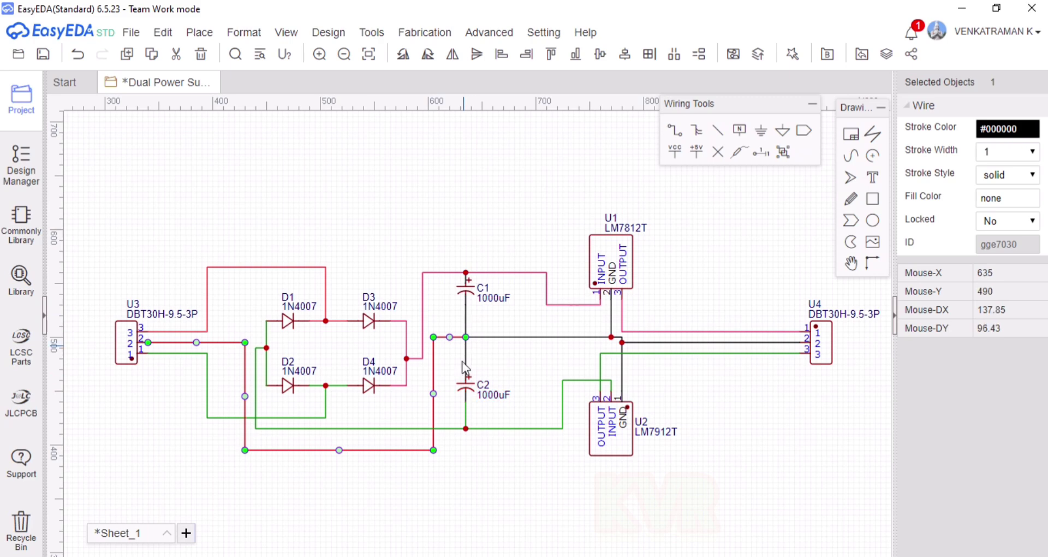
{"action": "left_click", "coordinate": [465, 390]}
{"action": "left_click", "coordinate": [466, 306]}
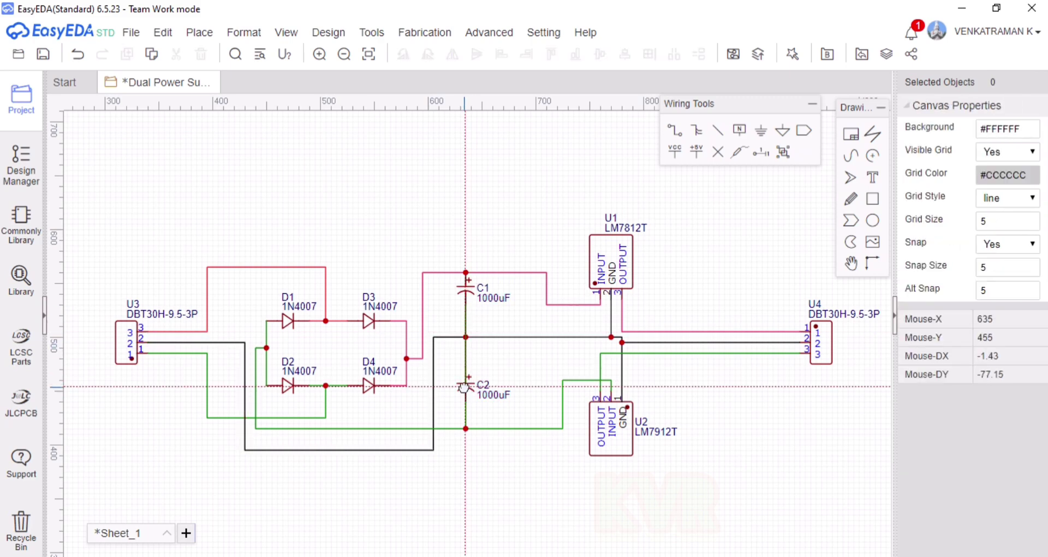
{"action": "key", "text": "ctrl+z"}
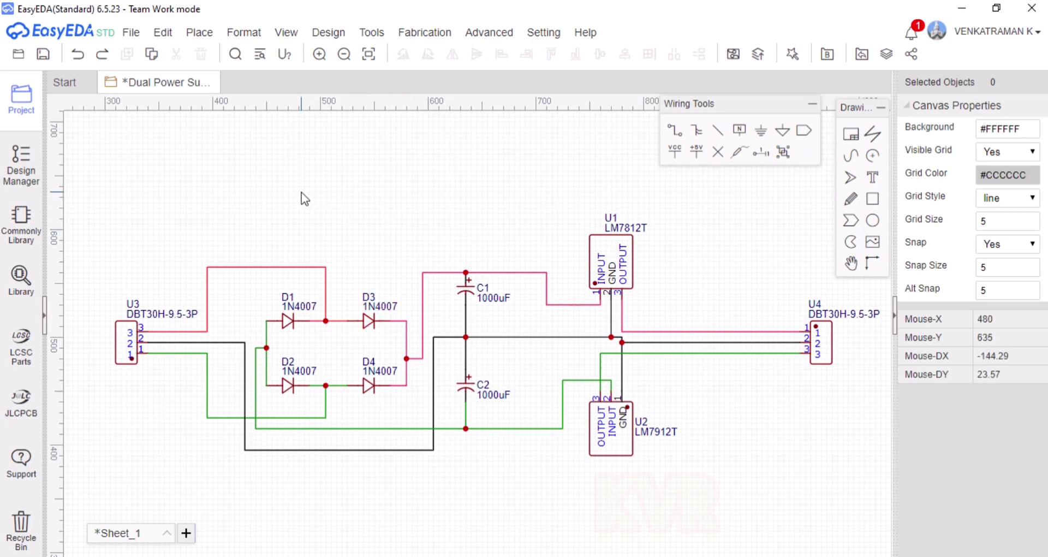
- Save the dual power supply schematic and convert it to a PCB
{"action": "left_click", "coordinate": [126, 38]}
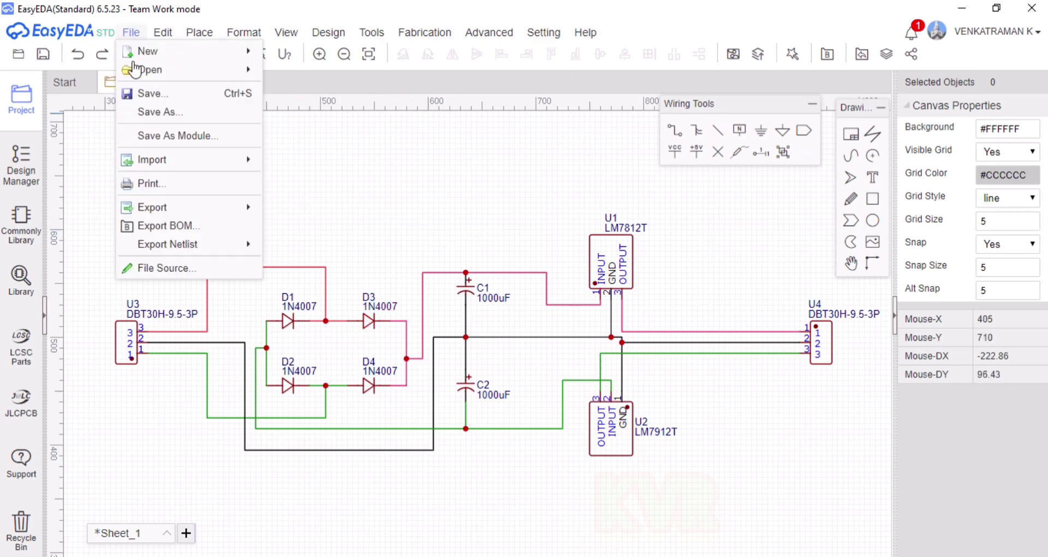
{"action": "left_click", "coordinate": [150, 91]}
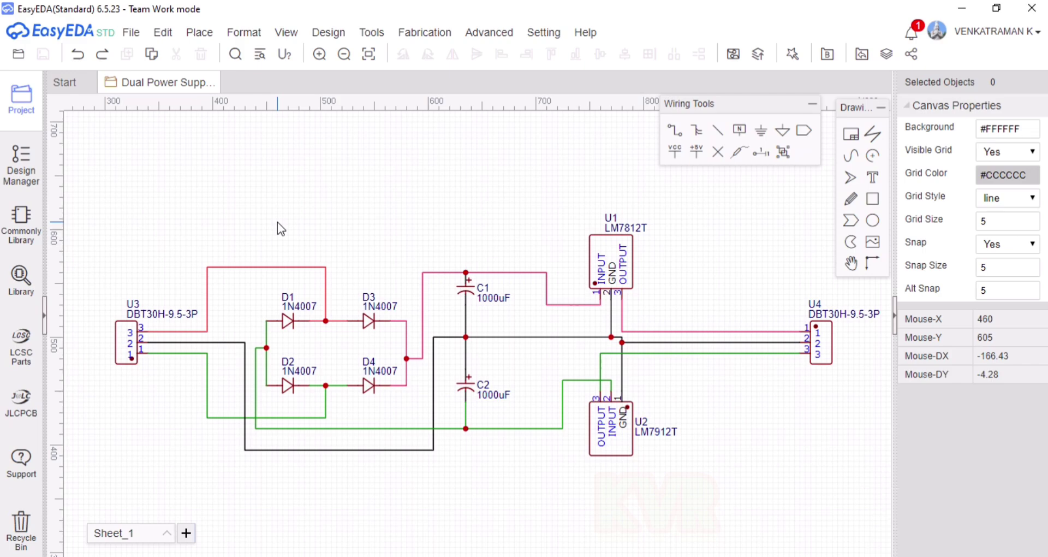
{"action": "left_click", "coordinate": [163, 32]}
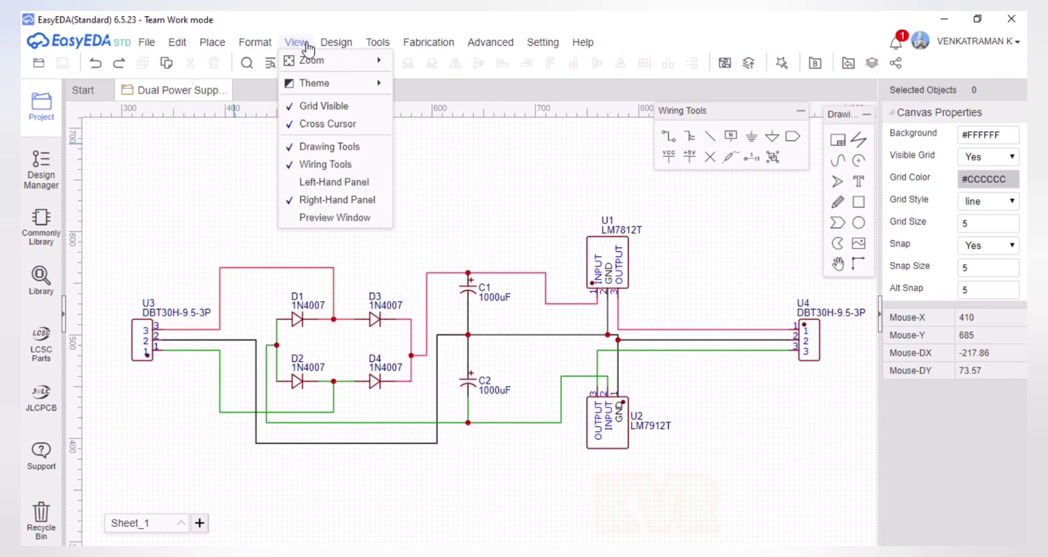
{"action": "mouse_move", "coordinate": [329, 32]}
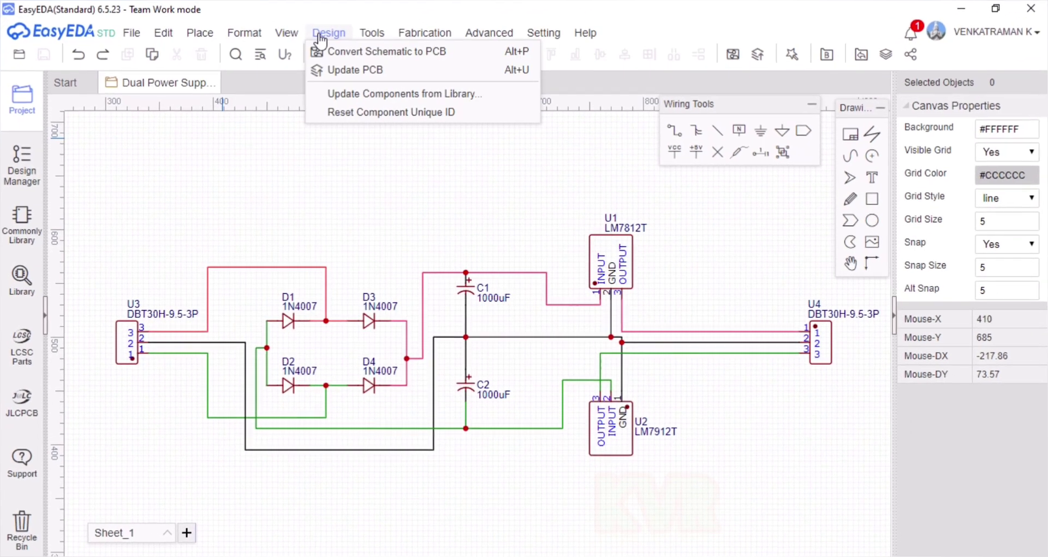
{"action": "left_click", "coordinate": [354, 55]}
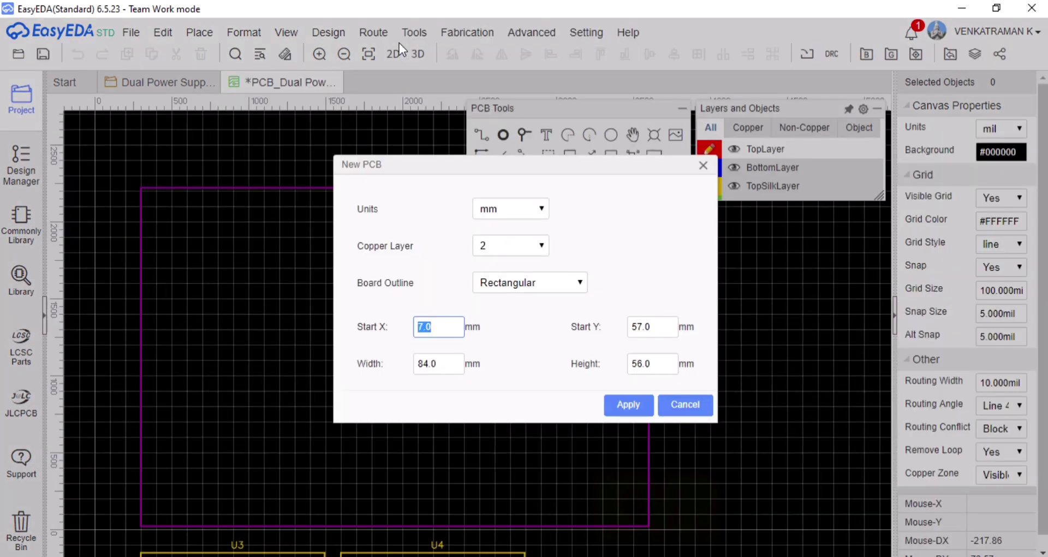
- Create the new PCB in mm with 2 copper layers and a rectangular board outline, 84 mm wide and 56 mm high
{"action": "left_click", "coordinate": [481, 243]}
{"action": "left_click", "coordinate": [480, 244]}
{"action": "left_click", "coordinate": [505, 282]}
{"action": "left_click", "coordinate": [507, 298]}
{"action": "left_click", "coordinate": [628, 408]}
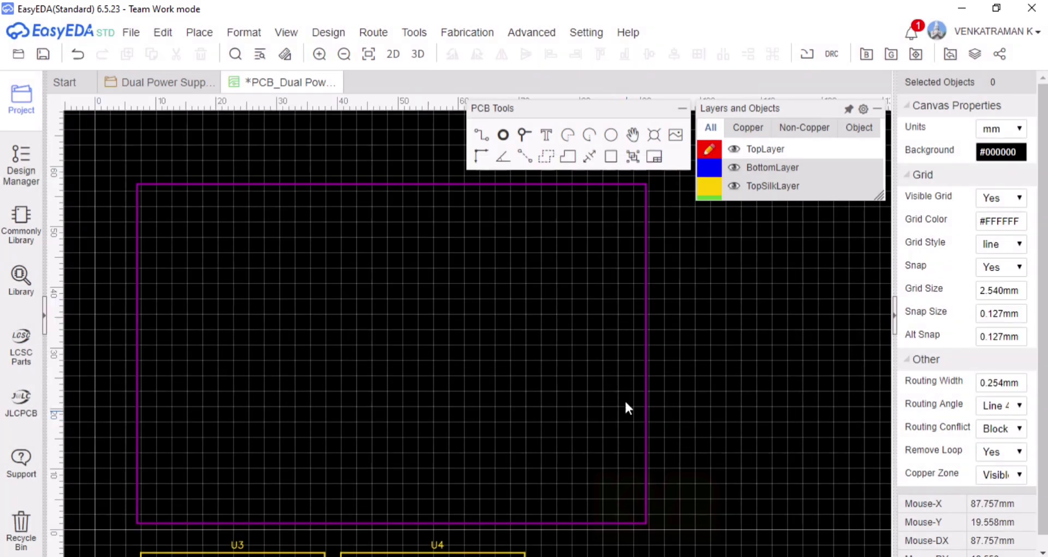
- Examine the footprints below the board outline and compare connector U3 with its wiring in the schematic
{"action": "left_click", "coordinate": [344, 54]}
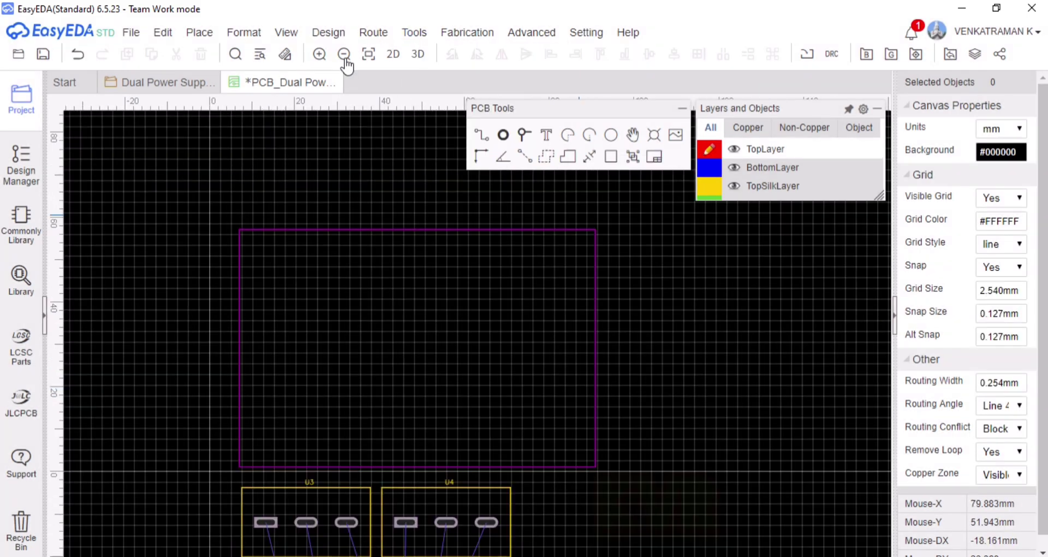
{"action": "right_click_drag", "start_coordinate": [389, 168], "coordinate": [365, 138]}
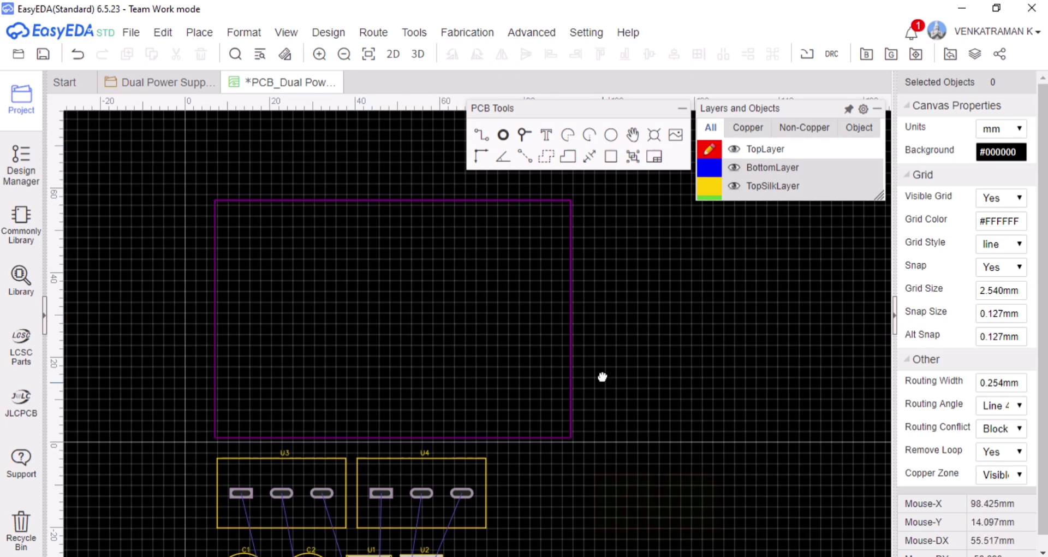
{"action": "right_click_drag", "start_coordinate": [603, 380], "coordinate": [606, 354]}
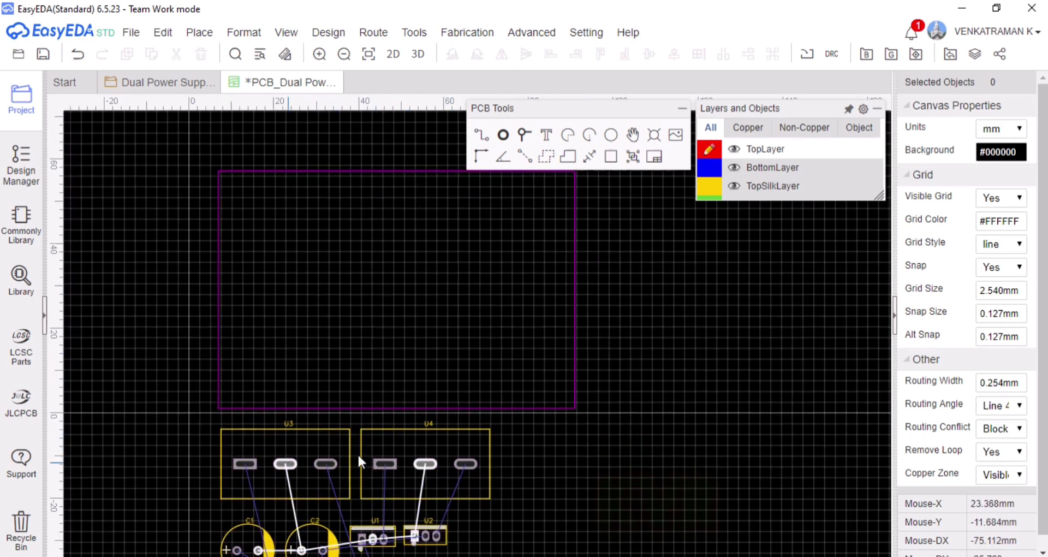
{"action": "scroll", "coordinate": [552, 398], "scroll_direction": "down", "scroll_amount": 3}
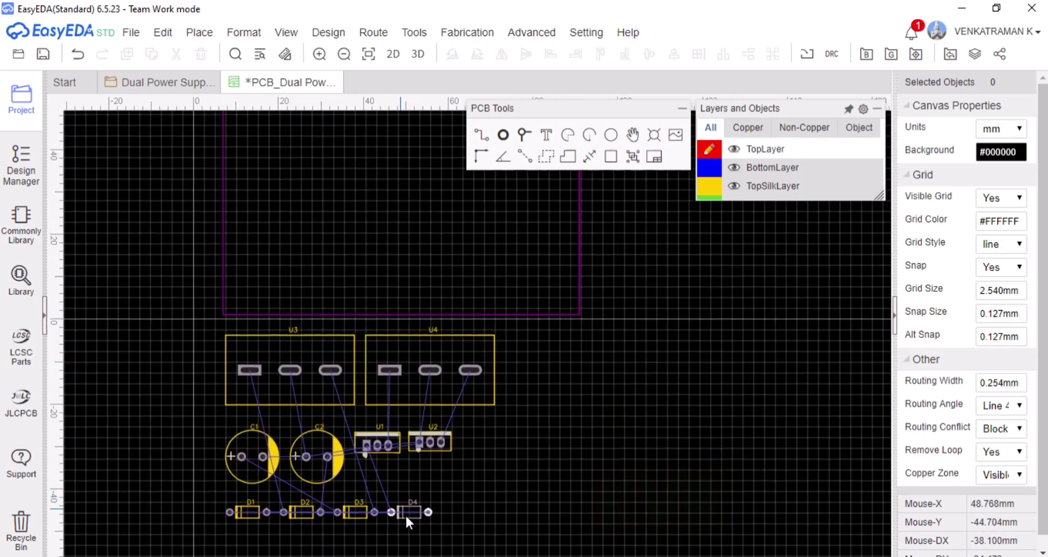
{"action": "left_click_drag", "start_coordinate": [405, 513], "coordinate": [411, 522]}
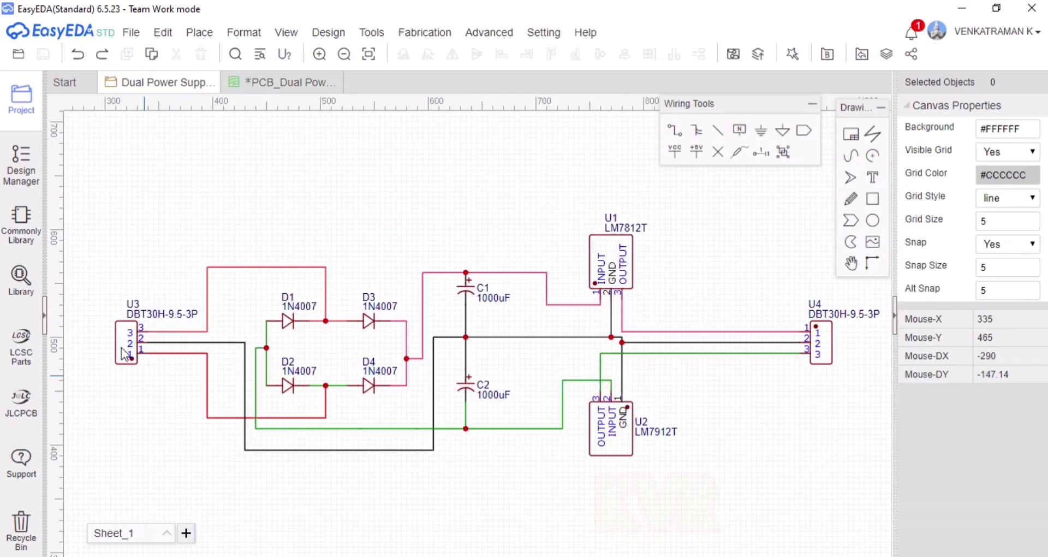
{"action": "left_click_drag", "start_coordinate": [94, 238], "coordinate": [193, 459]}
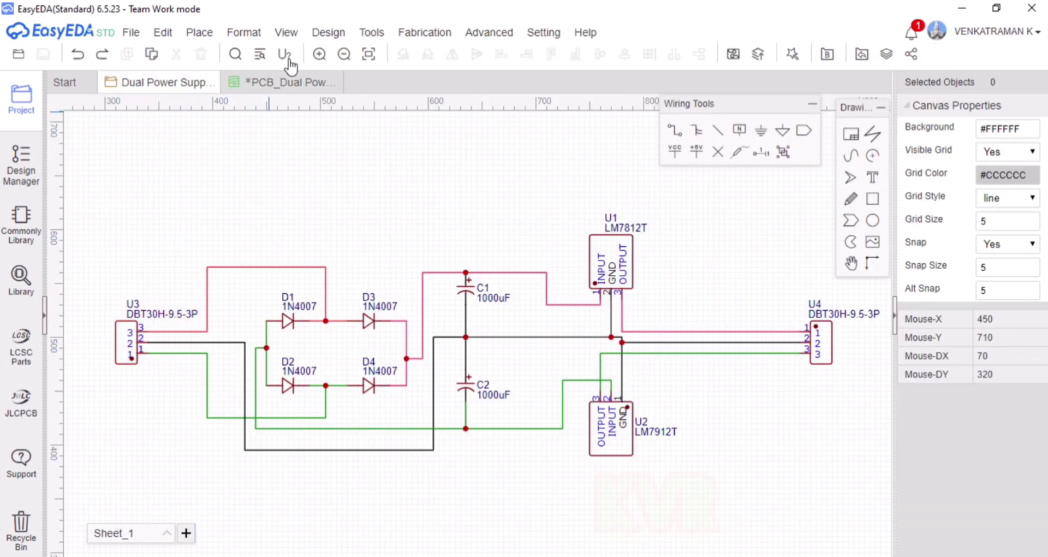
- On the PCB, turn connectors U3 and U4 upright, placing U3 inside the board's left edge and U4 beyond its right edge
{"action": "left_click", "coordinate": [284, 78]}
{"action": "mouse_move", "coordinate": [271, 345]}
{"action": "left_mouse_down"}
{"action": "mouse_move", "coordinate": [255, 200]}
{"action": "mouse_move", "coordinate": [274, 197]}
{"action": "mouse_move", "coordinate": [289, 213]}
{"action": "left_mouse_up"}
{"action": "left_click", "coordinate": [266, 201]}
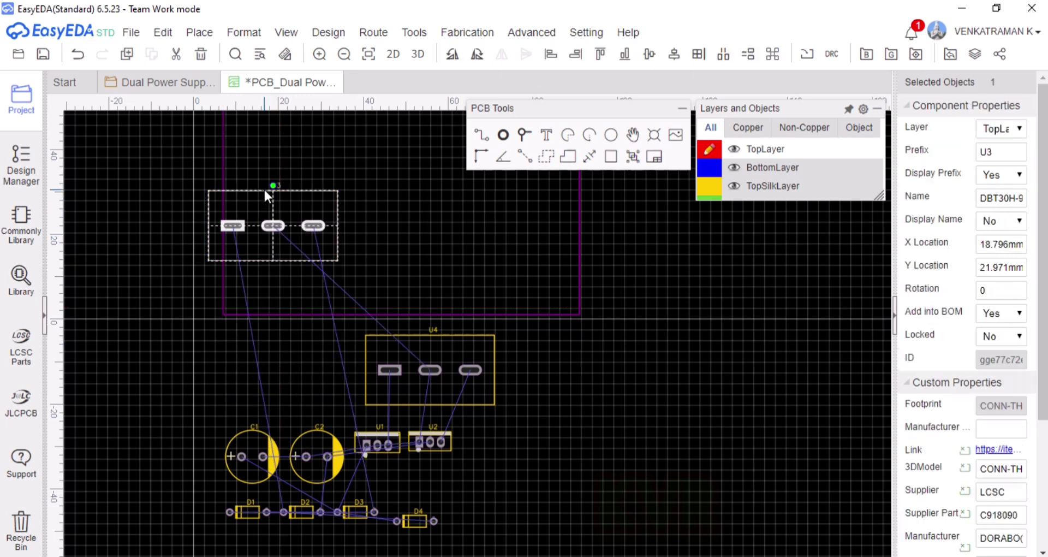
{"action": "key", "text": "space"}
{"action": "left_click_drag", "start_coordinate": [327, 228], "coordinate": [290, 226]}
{"action": "left_click_drag", "start_coordinate": [421, 339], "coordinate": [651, 243]}
{"action": "key", "text": "space"}
- Move the diodes onto the board, with D1 above U3 and D3, D4 and D2 stacked to the right of U3
{"action": "left_click_drag", "start_coordinate": [248, 520], "coordinate": [280, 133]}
{"action": "left_click_drag", "start_coordinate": [301, 512], "coordinate": [340, 288]}
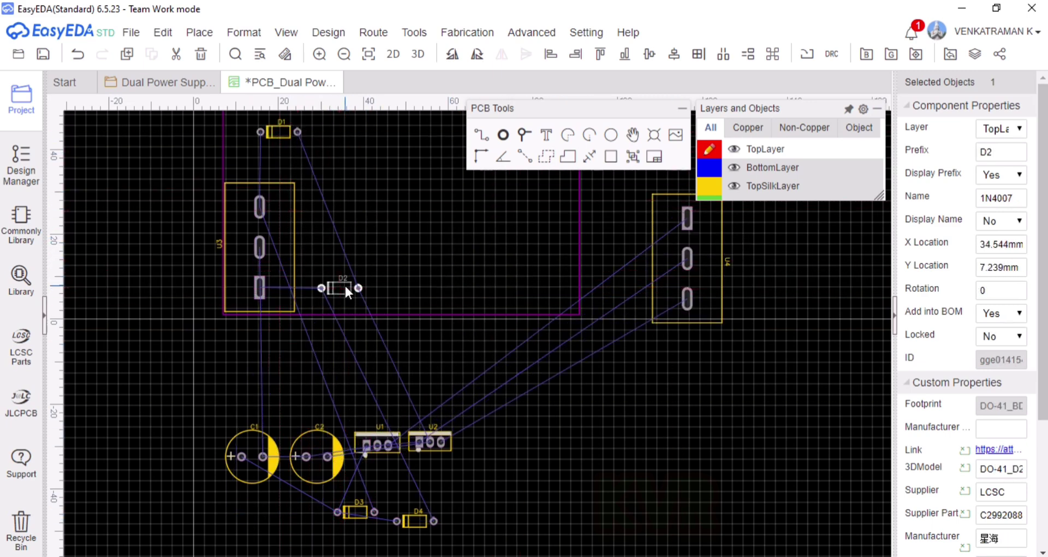
{"action": "left_click_drag", "start_coordinate": [417, 521], "coordinate": [343, 259]}
{"action": "left_click_drag", "start_coordinate": [354, 511], "coordinate": [339, 230]}
- Move capacitors C2 and C1 to the middle of the board and regulators U1 and U2 to their right
{"action": "left_click_drag", "start_coordinate": [320, 444], "coordinate": [414, 253]}
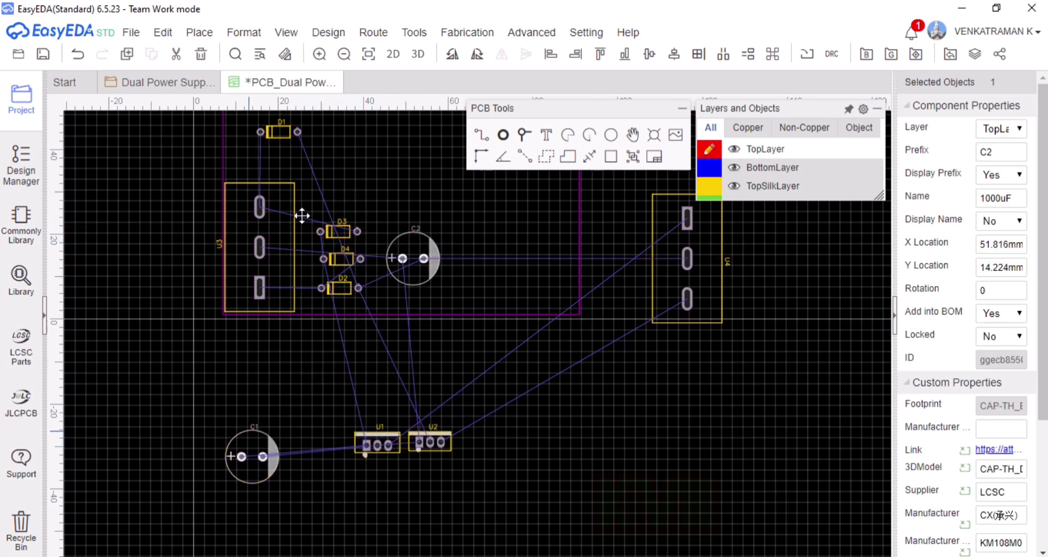
{"action": "left_click_drag", "start_coordinate": [250, 430], "coordinate": [378, 146]}
{"action": "left_click_drag", "start_coordinate": [392, 435], "coordinate": [486, 213]}
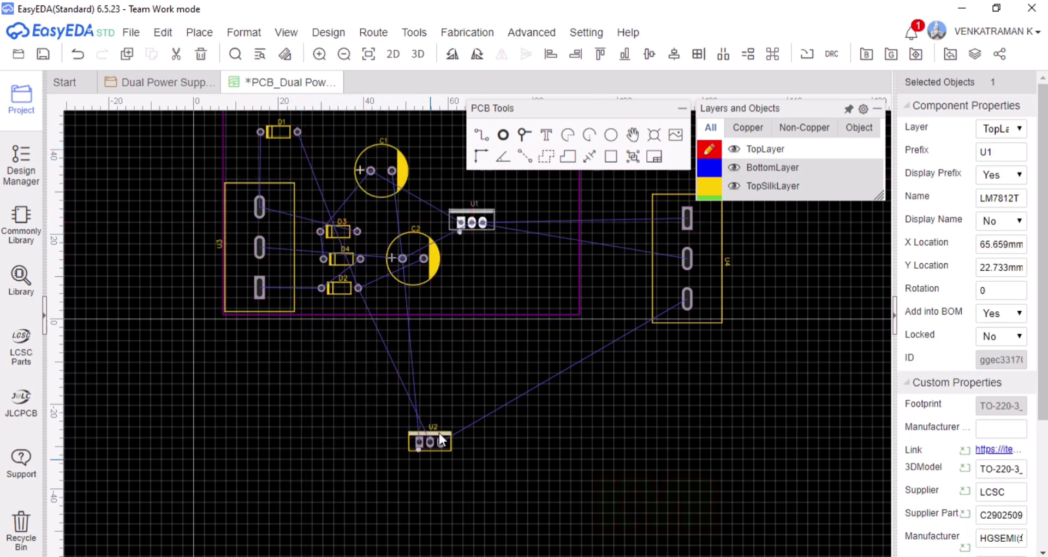
{"action": "left_click_drag", "start_coordinate": [439, 435], "coordinate": [505, 286]}
- Shift diode D1 towards the board's upper edge and move connector U3 up along the left edge to just below it
{"action": "right_click_drag", "start_coordinate": [364, 273], "coordinate": [404, 382]}
{"action": "right_click_drag", "start_coordinate": [315, 138], "coordinate": [240, 214]}
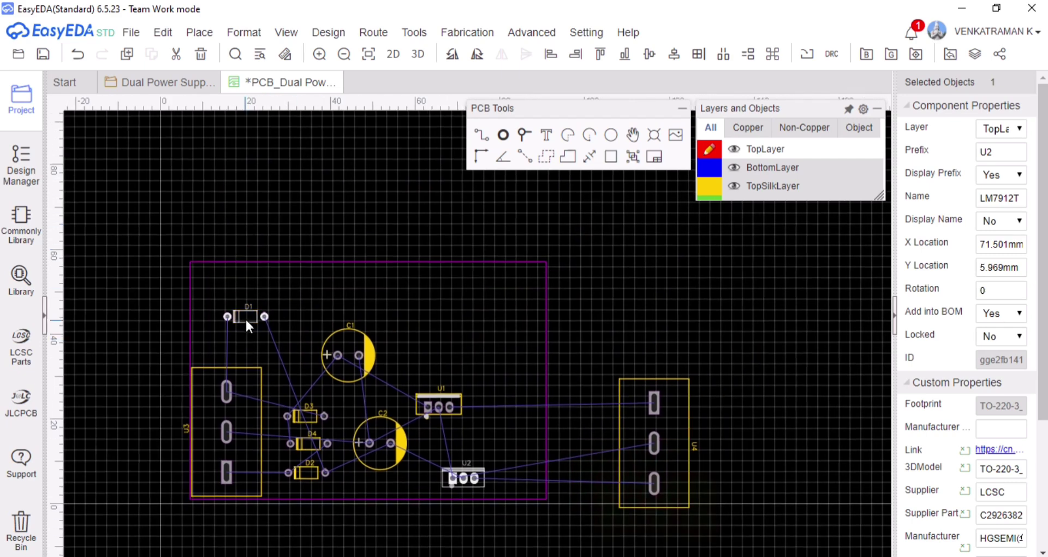
{"action": "left_click_drag", "start_coordinate": [245, 318], "coordinate": [250, 291]}
{"action": "left_click", "coordinate": [236, 379]}
{"action": "left_click_drag", "start_coordinate": [236, 379], "coordinate": [239, 324]}
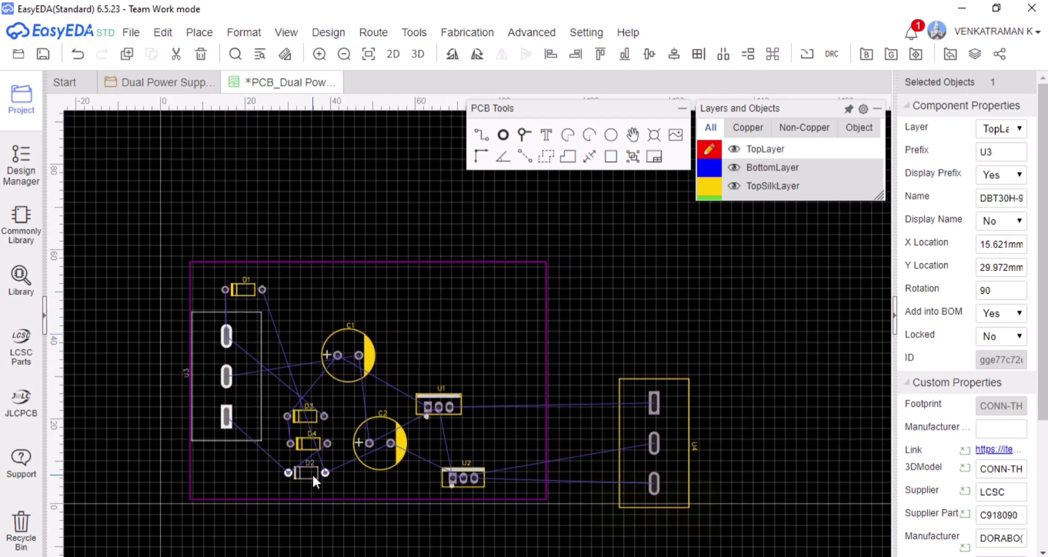
- Move D2 just below U3 and place D1 and D3 upright side by side between U3 and C1
{"action": "left_click_drag", "start_coordinate": [319, 473], "coordinate": [258, 469]}
{"action": "left_click_drag", "start_coordinate": [305, 416], "coordinate": [306, 350]}
{"action": "key", "text": "space"}
{"action": "left_click_drag", "start_coordinate": [244, 290], "coordinate": [294, 346]}
{"action": "key", "text": "space"}
{"action": "key", "text": "space"}
{"action": "key", "text": "space"}
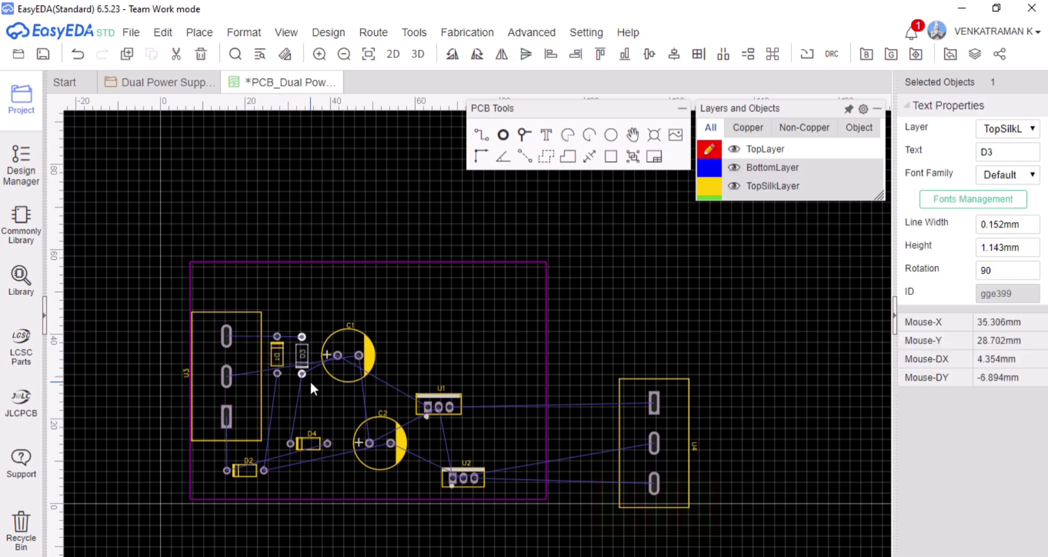
- Turn D2 upright below D1 and shift D1 and D3 slightly up the board
{"action": "left_click", "coordinate": [309, 380]}
{"action": "left_click_drag", "start_coordinate": [262, 470], "coordinate": [279, 424]}
{"action": "key", "text": "space"}
{"action": "left_click_drag", "start_coordinate": [278, 348], "coordinate": [305, 336]}
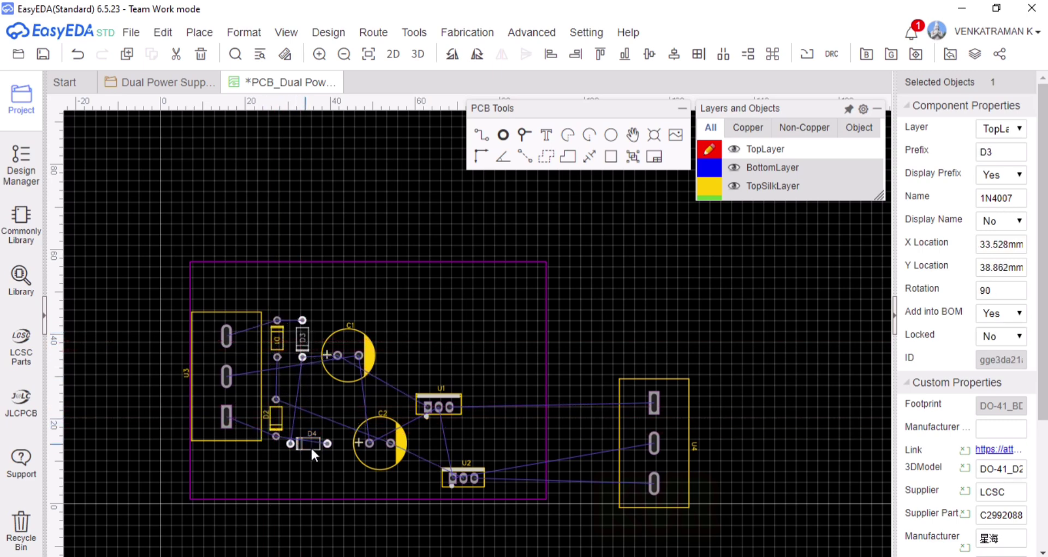
- Turn D4 upright below D3 and line up D2 beside it under D1
{"action": "left_click_drag", "start_coordinate": [311, 449], "coordinate": [303, 403]}
{"action": "key", "text": "space"}
{"action": "left_click", "coordinate": [280, 415]}
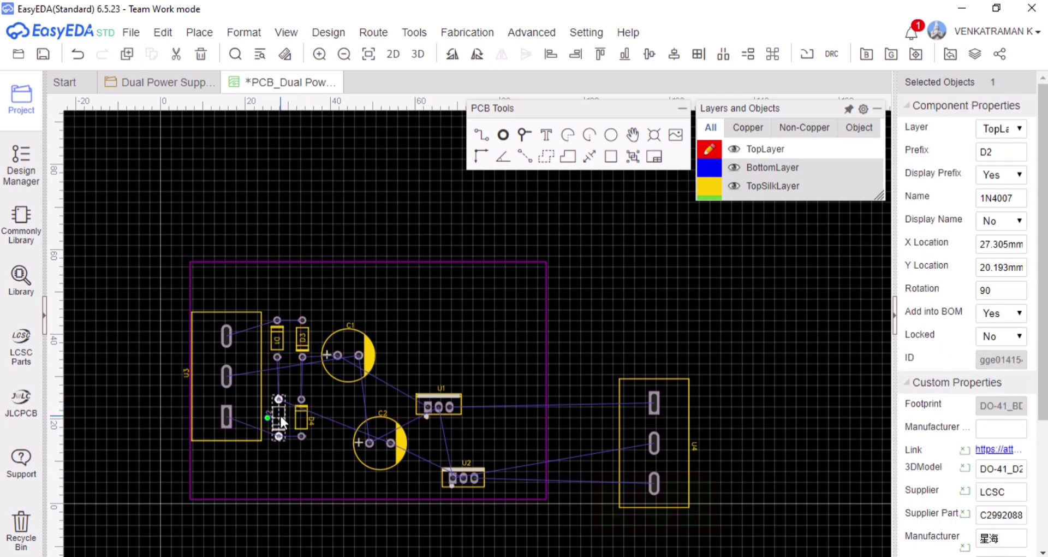
- Line up D2 directly below D1, shift C1 slightly up the board and rotate it by a quarter turn
{"action": "left_click_drag", "start_coordinate": [279, 330], "coordinate": [280, 330]}
{"action": "left_click", "coordinate": [327, 461]}
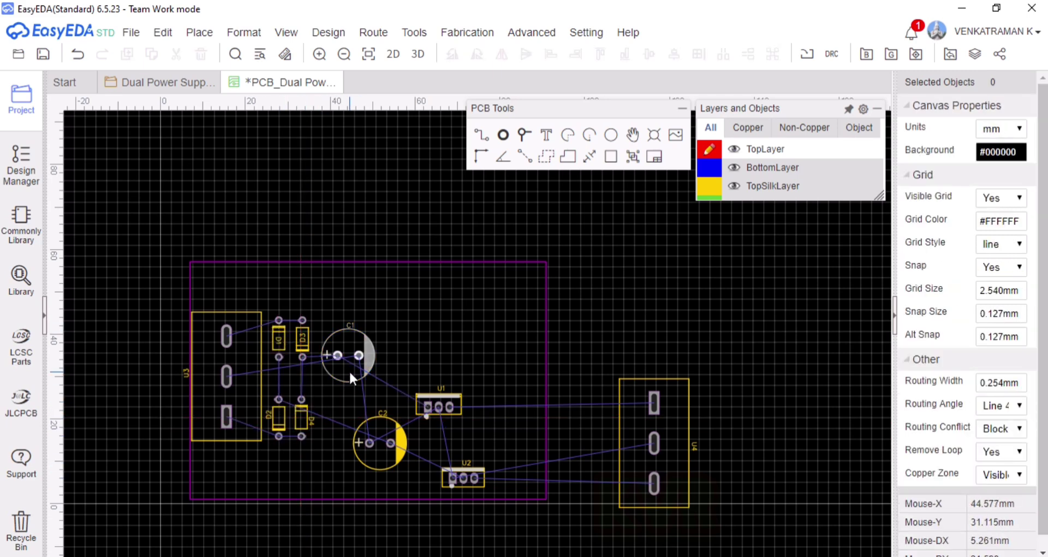
{"action": "mouse_move", "coordinate": [349, 369]}
{"action": "left_mouse_down"}
{"action": "mouse_move", "coordinate": [356, 305]}
{"action": "mouse_move", "coordinate": [371, 385]}
{"action": "mouse_move", "coordinate": [365, 343]}
{"action": "mouse_move", "coordinate": [349, 377]}
{"action": "mouse_move", "coordinate": [350, 349]}
{"action": "left_mouse_up"}
{"action": "key", "text": "space"}
- Move regulator U1 up near the board's upper edge and place C2 beside D4 with a rotation of 270
{"action": "left_click_drag", "start_coordinate": [434, 393], "coordinate": [415, 298]}
{"action": "left_click_drag", "start_coordinate": [382, 437], "coordinate": [324, 390]}
{"action": "key", "text": "space"}
{"action": "key", "text": "space"}
- Turn C1 to a rotation of 270 and line it up beside D3, directly above C2
{"action": "left_click", "coordinate": [349, 338]}
{"action": "key", "text": "space"}
{"action": "key", "text": "space"}
{"action": "key", "text": "space"}
{"action": "left_click_drag", "start_coordinate": [357, 345], "coordinate": [358, 345]}
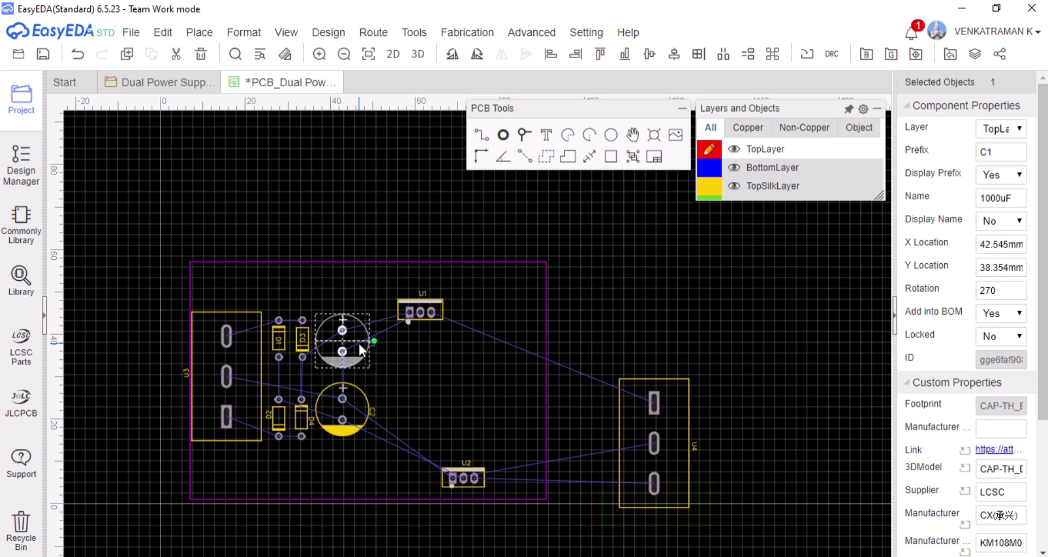
- Move the D4 label off capacitor C2 onto its own diode body
{"action": "left_click", "coordinate": [362, 399]}
{"action": "left_click", "coordinate": [406, 406]}
{"action": "left_click", "coordinate": [361, 403]}
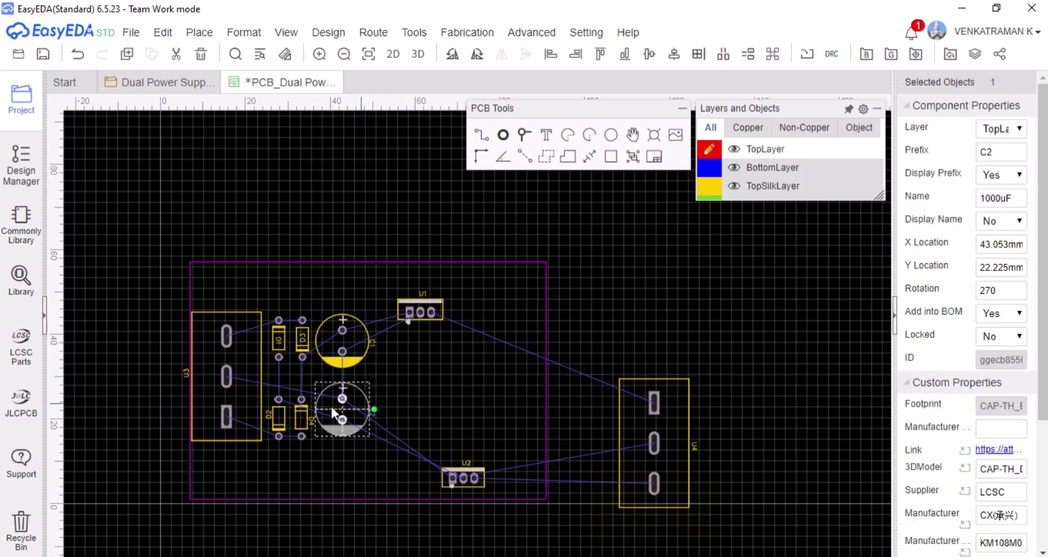
{"action": "left_click", "coordinate": [311, 417]}
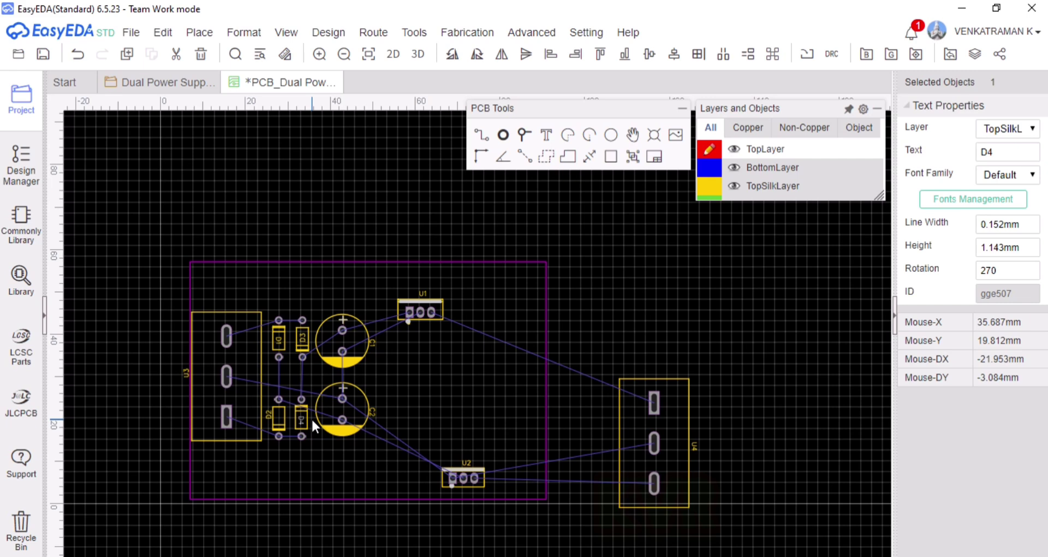
- Place U2 rotated 180 degrees below U1 and move connector U4 onto the board against its right edge
{"action": "left_click_drag", "start_coordinate": [465, 470], "coordinate": [418, 438]}
{"action": "left_click_drag", "start_coordinate": [621, 423], "coordinate": [478, 359]}
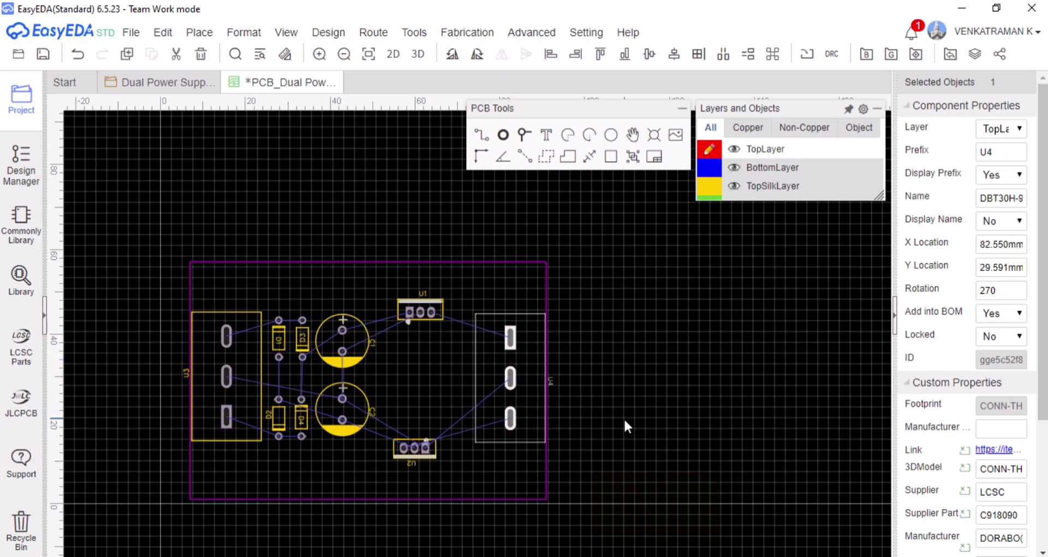
{"action": "left_click", "coordinate": [624, 418]}
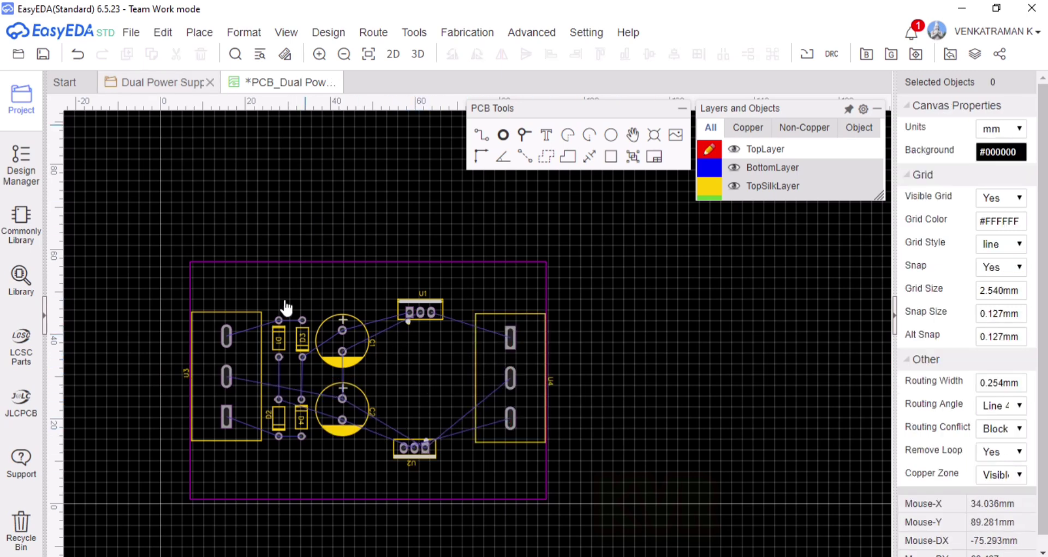
- Return to the schematic and search the component library for "10uF Capacitor"
{"action": "left_click", "coordinate": [158, 82]}
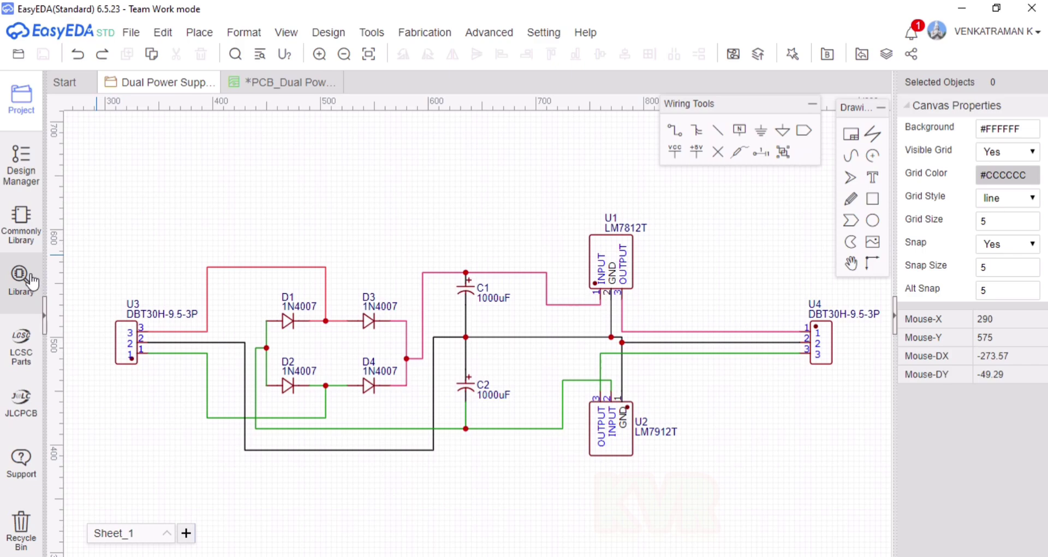
{"action": "key", "text": "shift+f"}
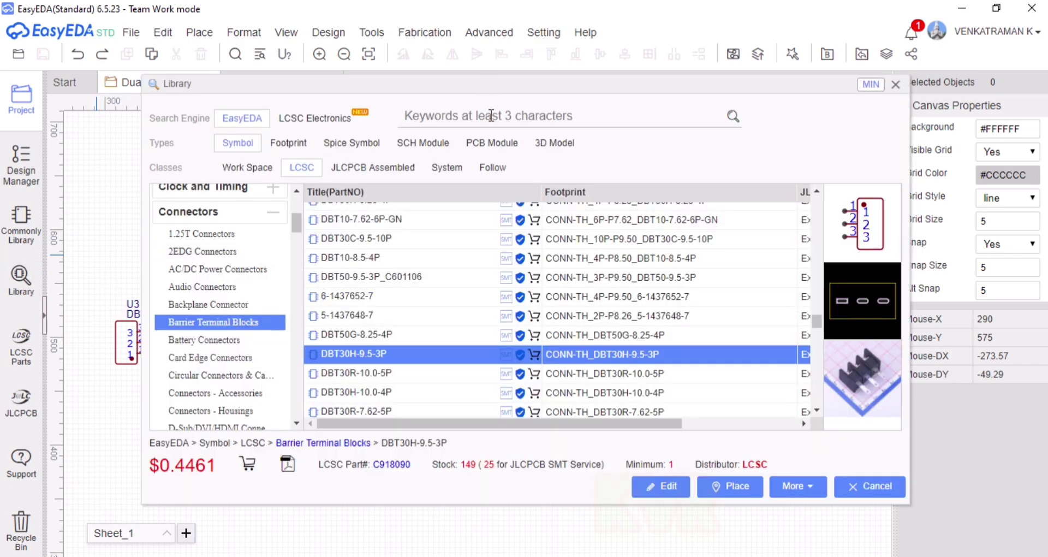
{"action": "type", "text": "10"}
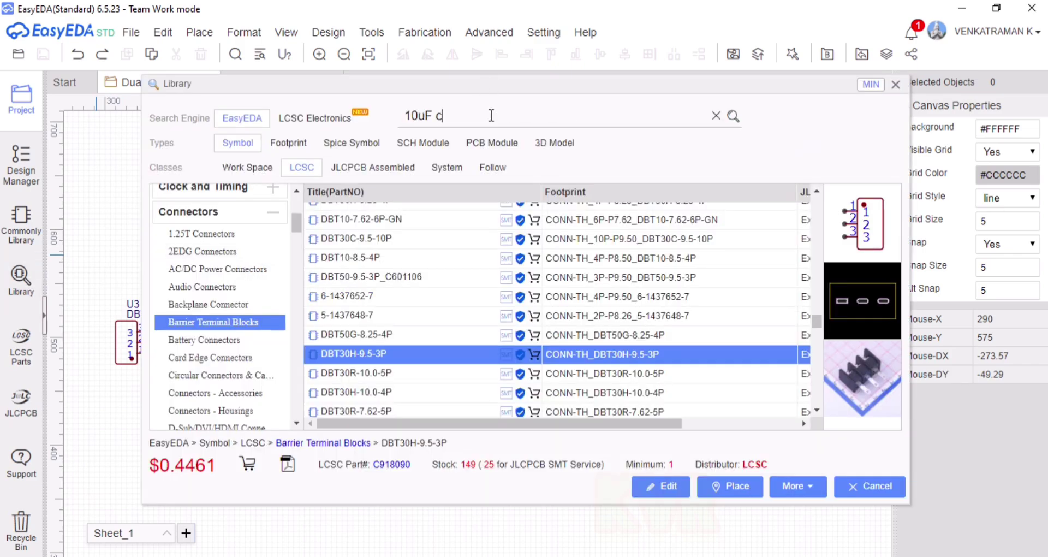
{"action": "type", "text": "uF Capacitor"}
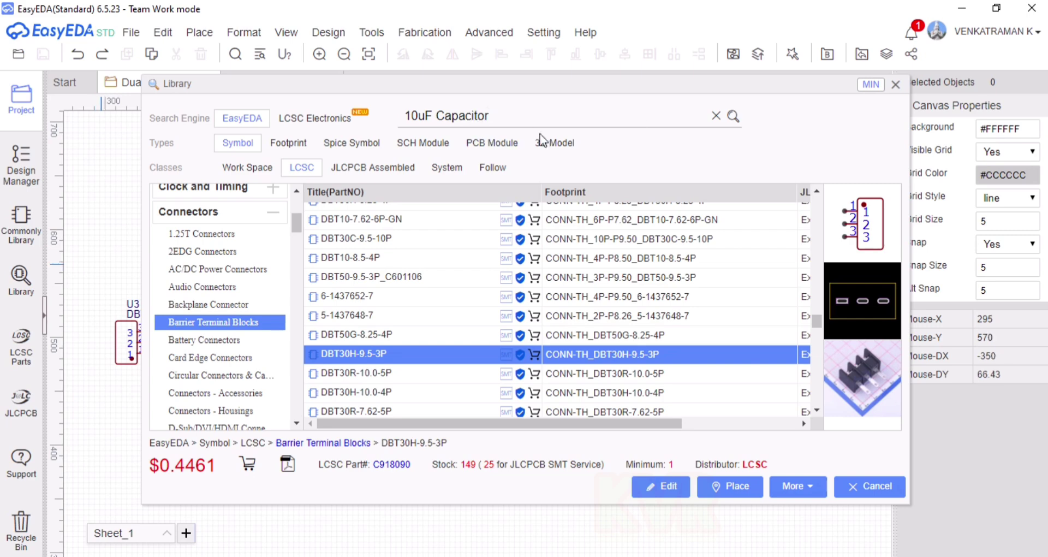
{"action": "left_click", "coordinate": [732, 116]}
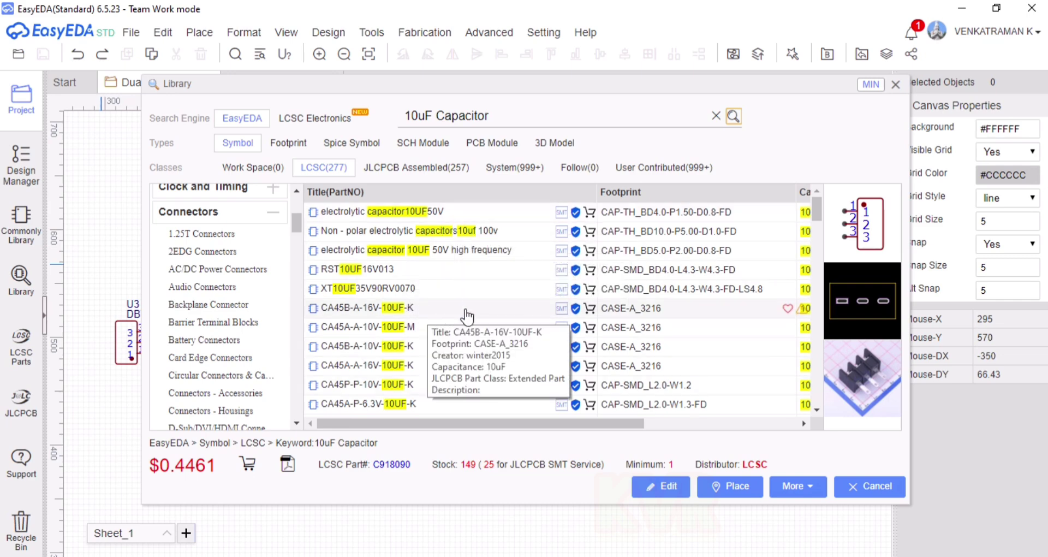
- Look through the LCSC results and select the "10uF 25V 5*11" capacitor with footprint CAP-TH_BD5.0-P2.00-D0.8-FD
{"action": "left_click", "coordinate": [817, 411]}
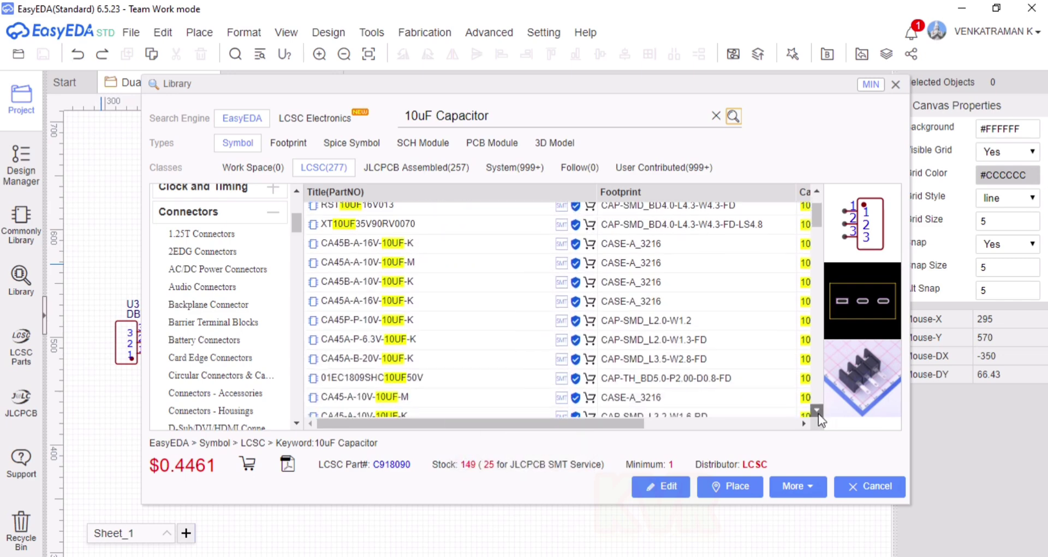
{"action": "left_click", "coordinate": [817, 410]}
{"action": "left_click", "coordinate": [817, 410]}
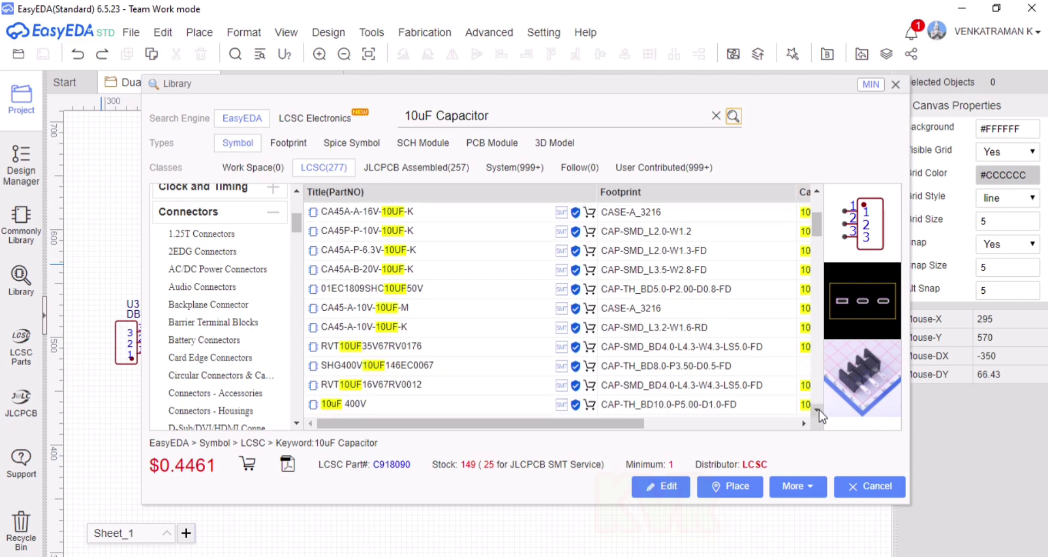
{"action": "left_click", "coordinate": [817, 410]}
{"action": "left_click", "coordinate": [816, 410]}
{"action": "left_click", "coordinate": [817, 410]}
{"action": "left_click", "coordinate": [817, 410]}
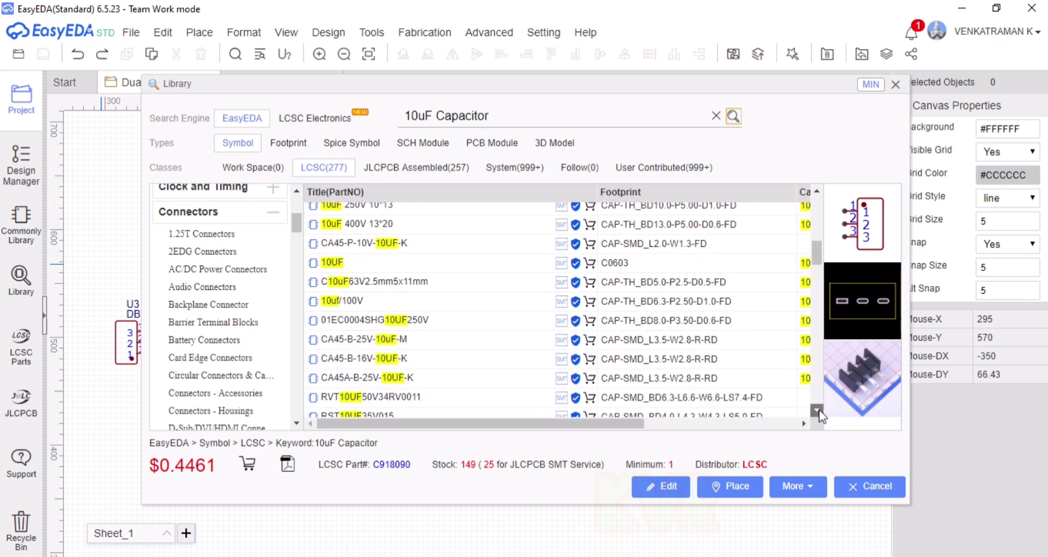
{"action": "left_click", "coordinate": [540, 341]}
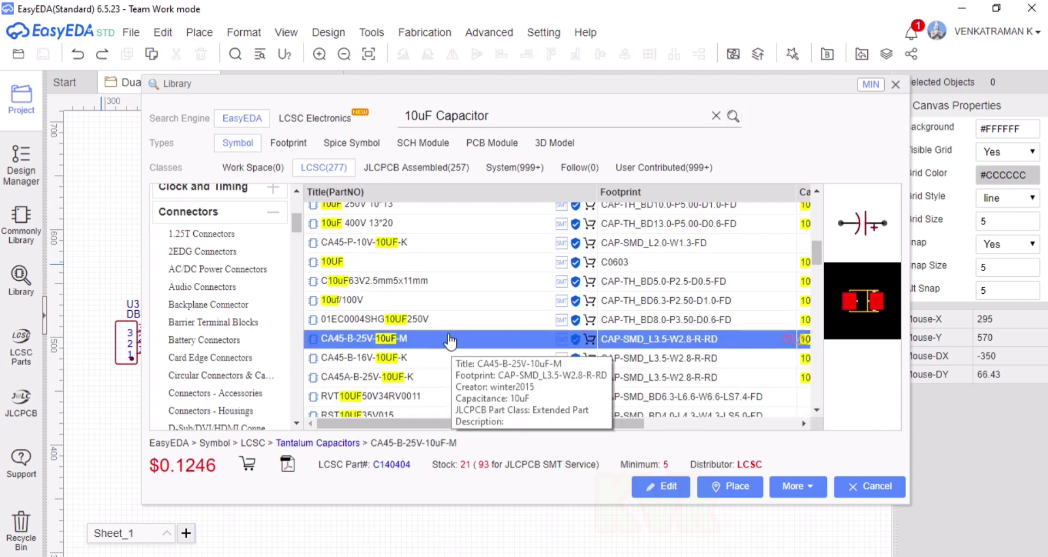
{"action": "left_click", "coordinate": [817, 411]}
{"action": "left_click", "coordinate": [817, 411]}
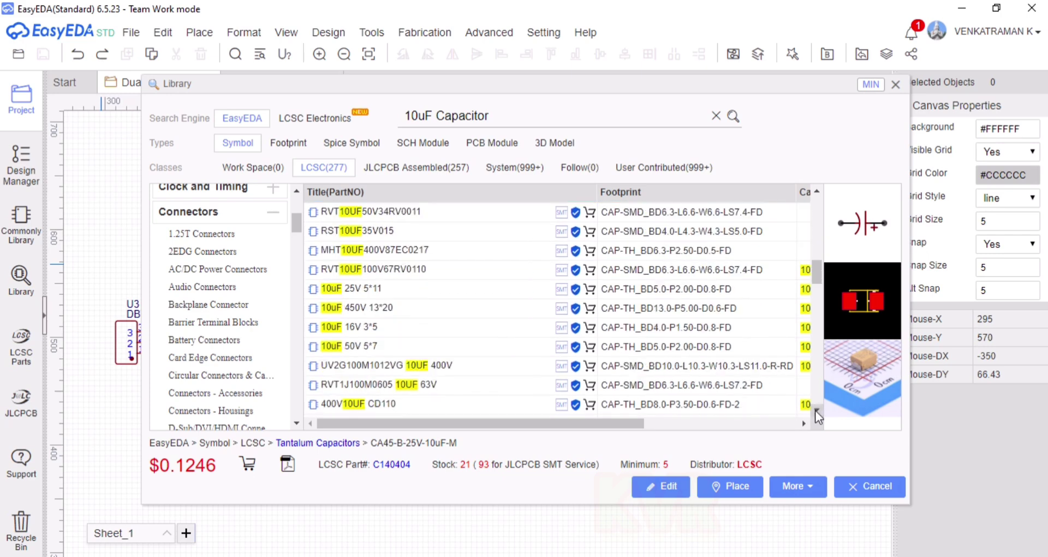
{"action": "left_click", "coordinate": [416, 294]}
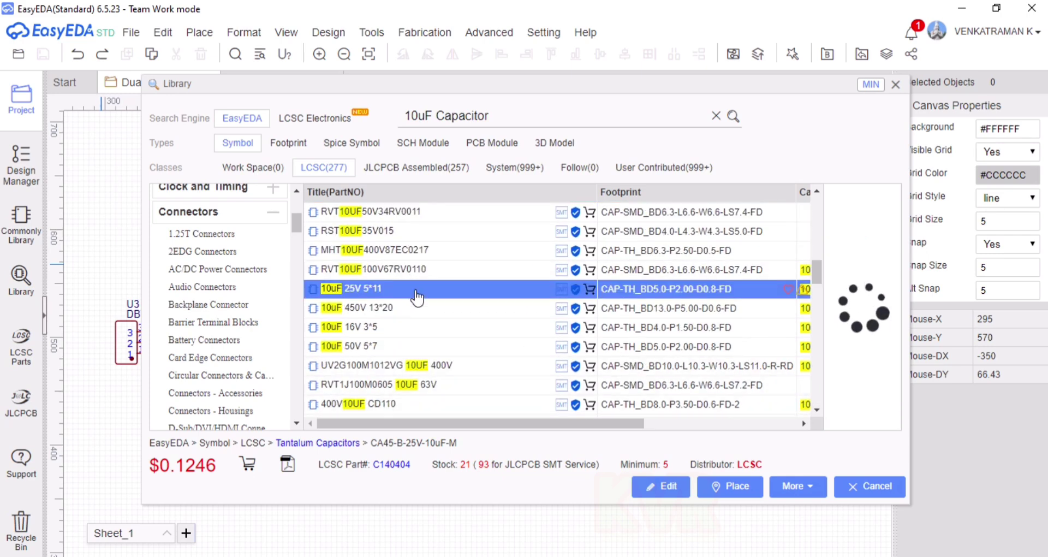
- Place two 10uF capacitors one above the other between the regulators and connector U4
{"action": "left_click", "coordinate": [730, 486]}
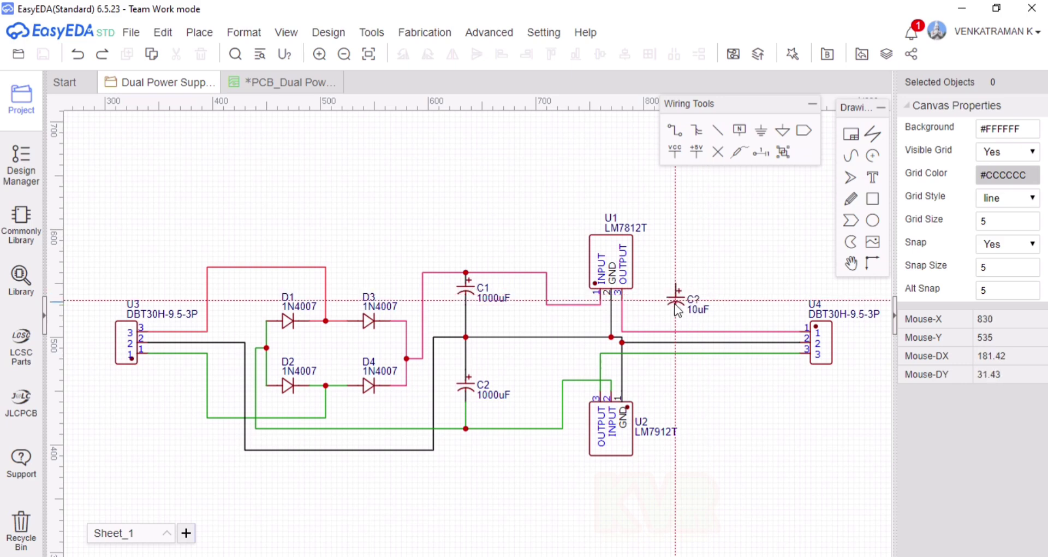
{"action": "left_click", "coordinate": [676, 304]}
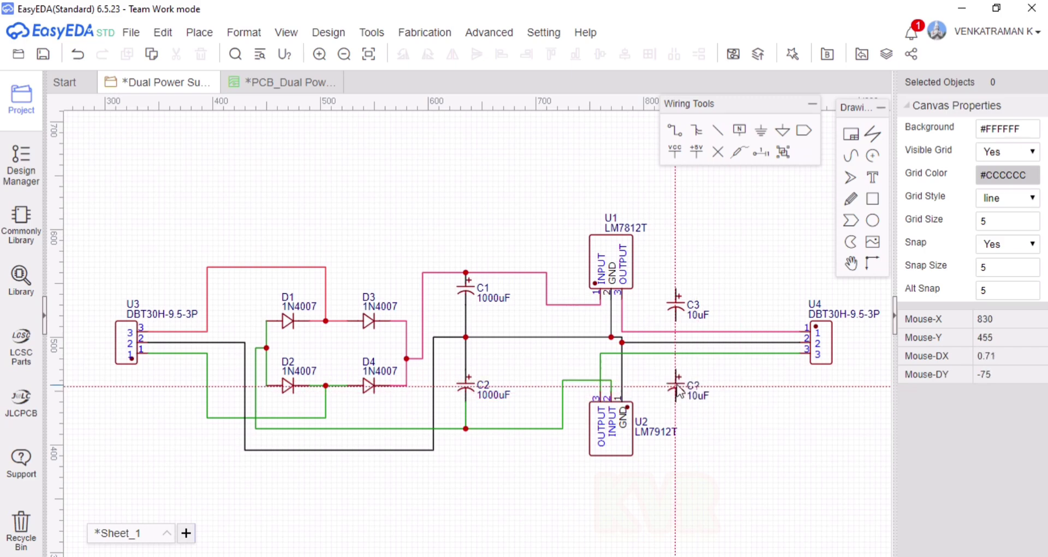
{"action": "left_click", "coordinate": [679, 386]}
{"action": "key", "text": "Escape"}
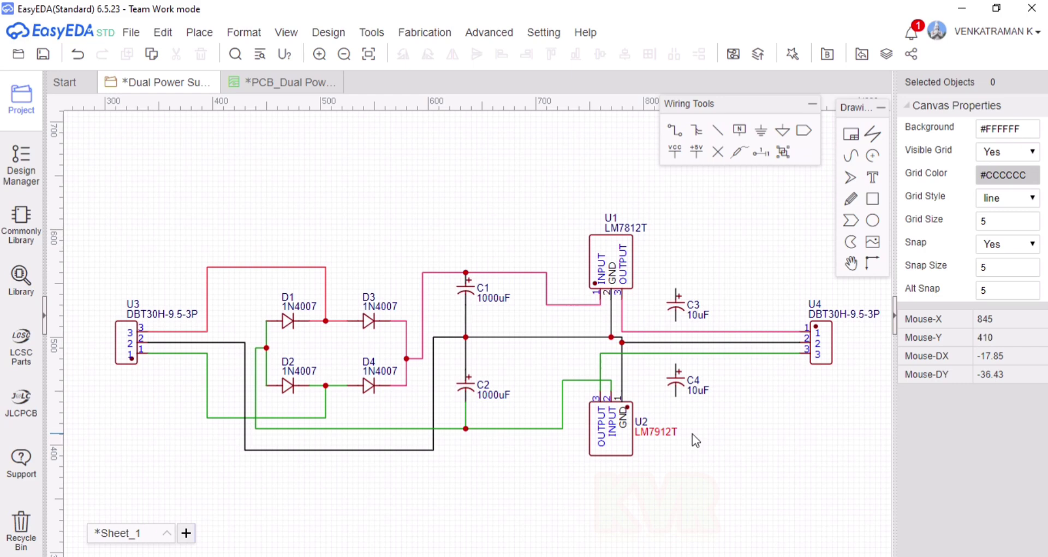
- Wire C3's negative pin to C4's positive pin and tie the junction to the ground line
{"action": "left_click", "coordinate": [679, 130]}
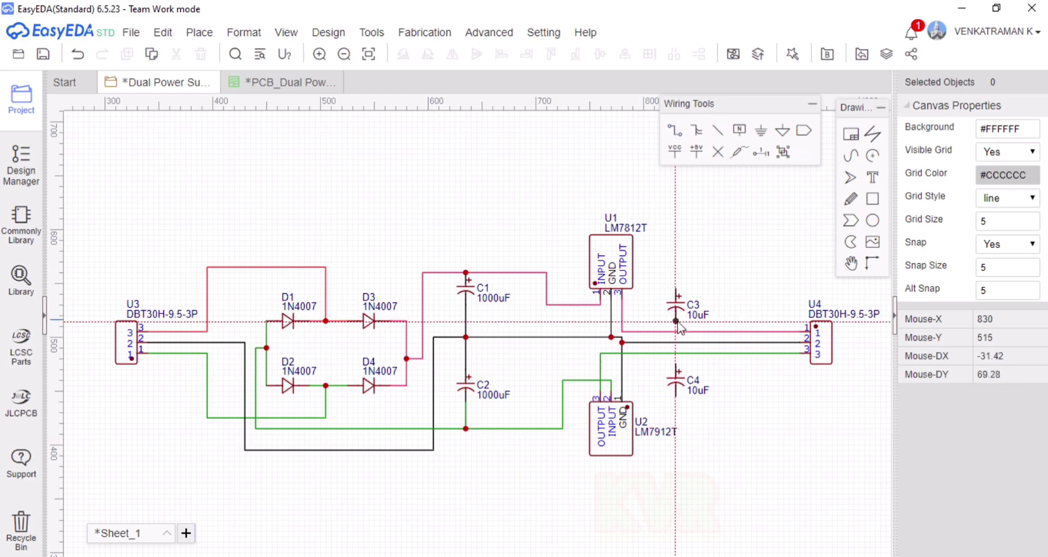
{"action": "left_click", "coordinate": [677, 321]}
{"action": "left_click", "coordinate": [676, 364]}
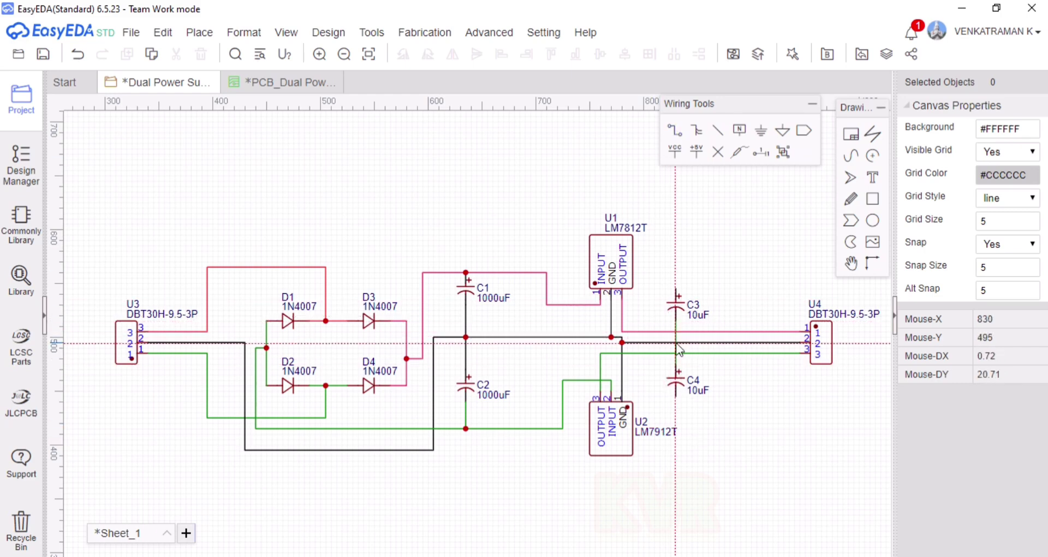
- Replace the wire from U1's output to U4 pin 1 with one that runs through C3's positive pin
{"action": "left_click", "coordinate": [722, 331]}
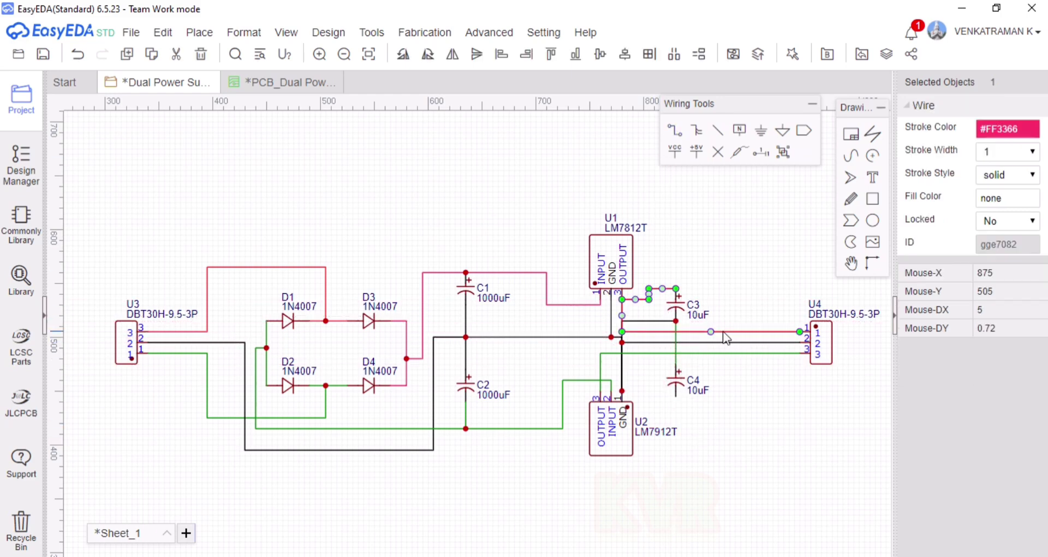
{"action": "key", "text": "Delete"}
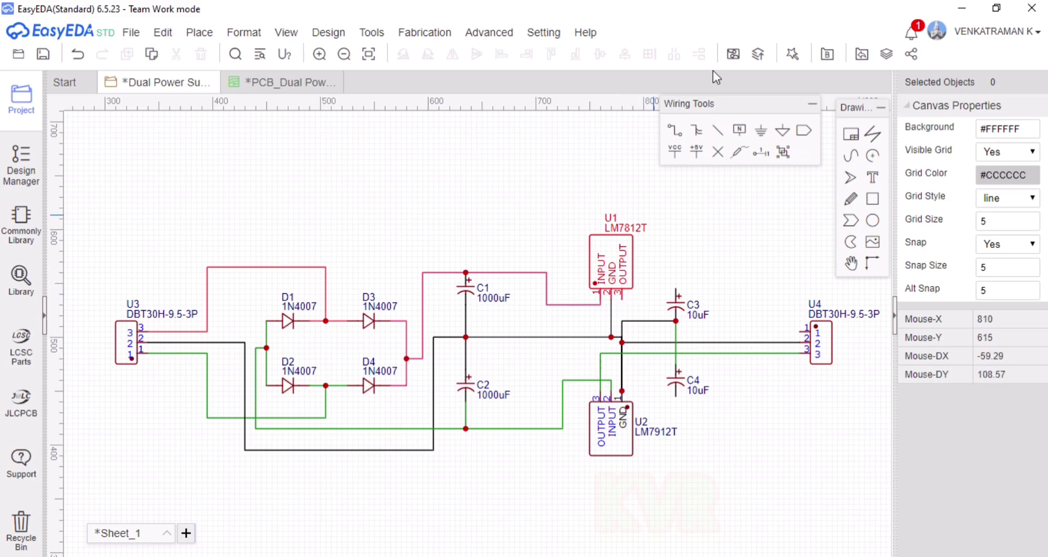
{"action": "key", "text": "w"}
{"action": "left_click", "coordinate": [622, 298]}
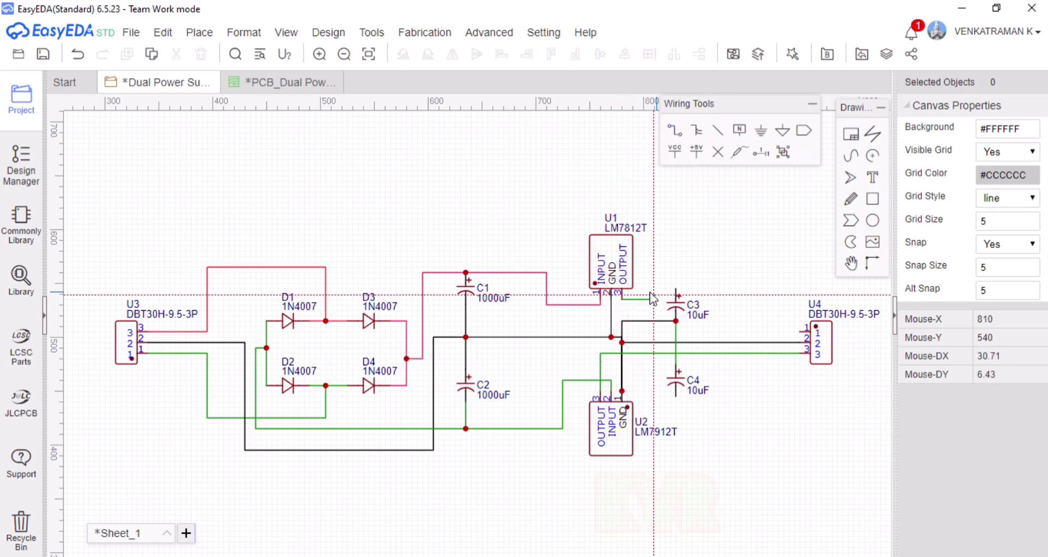
{"action": "left_click", "coordinate": [656, 297]}
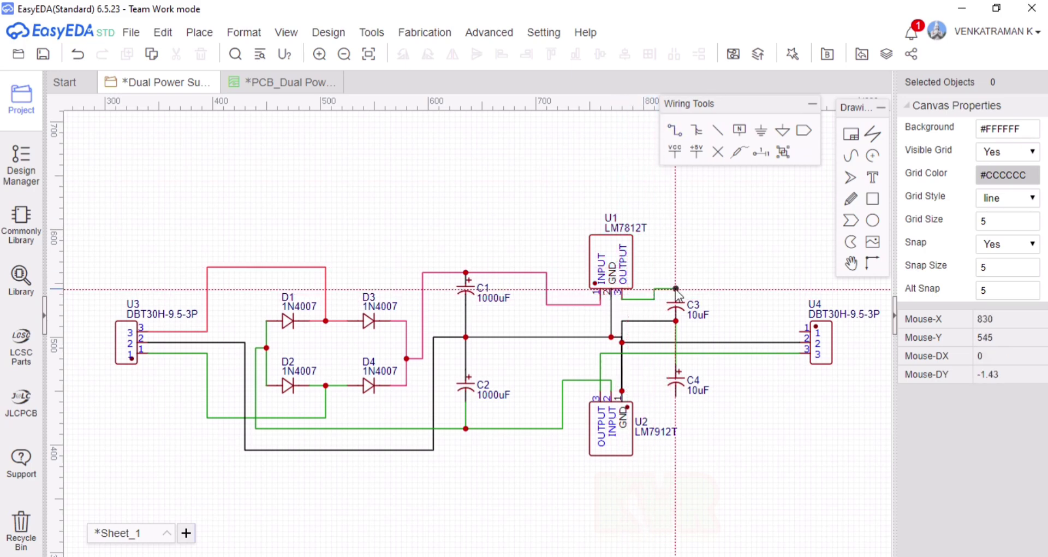
{"action": "left_click", "coordinate": [676, 288]}
{"action": "left_click", "coordinate": [800, 327]}
{"action": "key", "text": "Escape"}
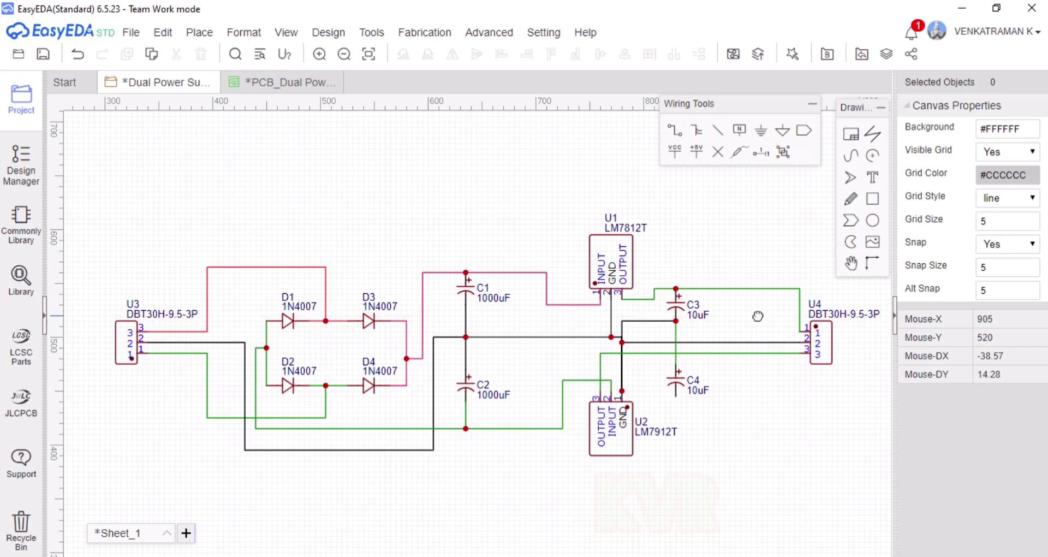
- Replace the wire between U4 pin 3 and U2's output with one that runs through C4's negative pin
{"action": "left_click", "coordinate": [742, 353]}
{"action": "key", "text": "Delete"}
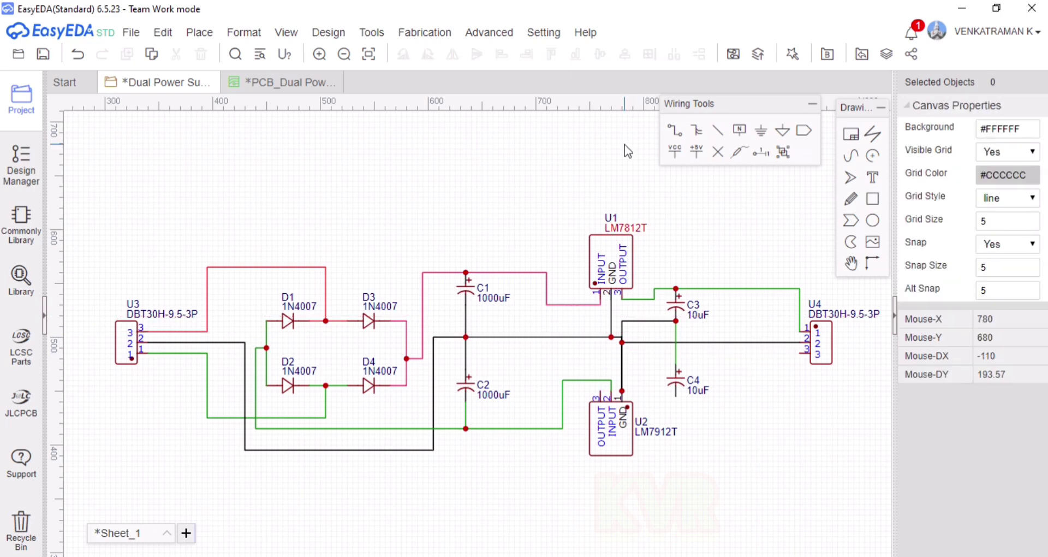
{"action": "left_click", "coordinate": [673, 131]}
{"action": "left_click", "coordinate": [800, 349]}
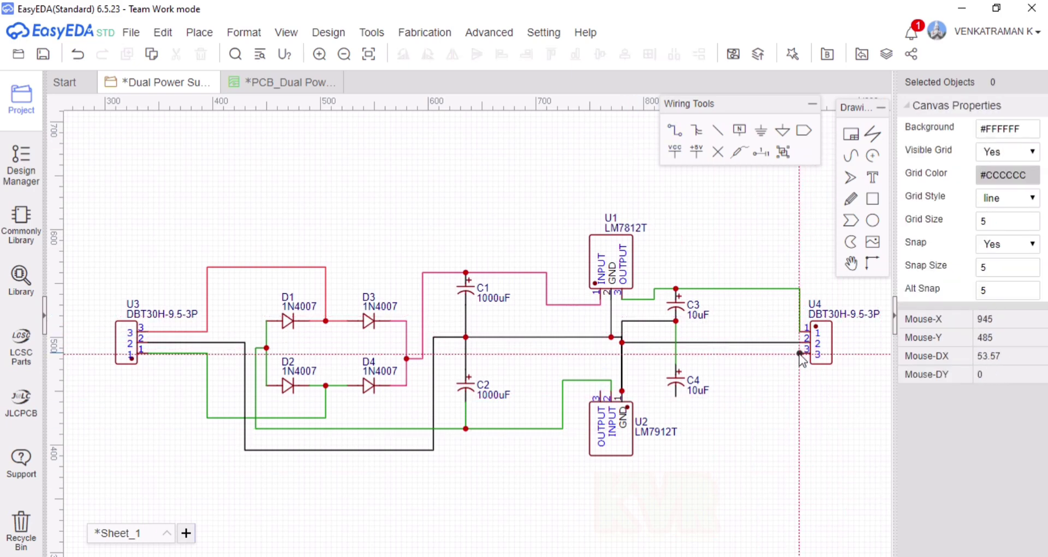
{"action": "left_click", "coordinate": [676, 396]}
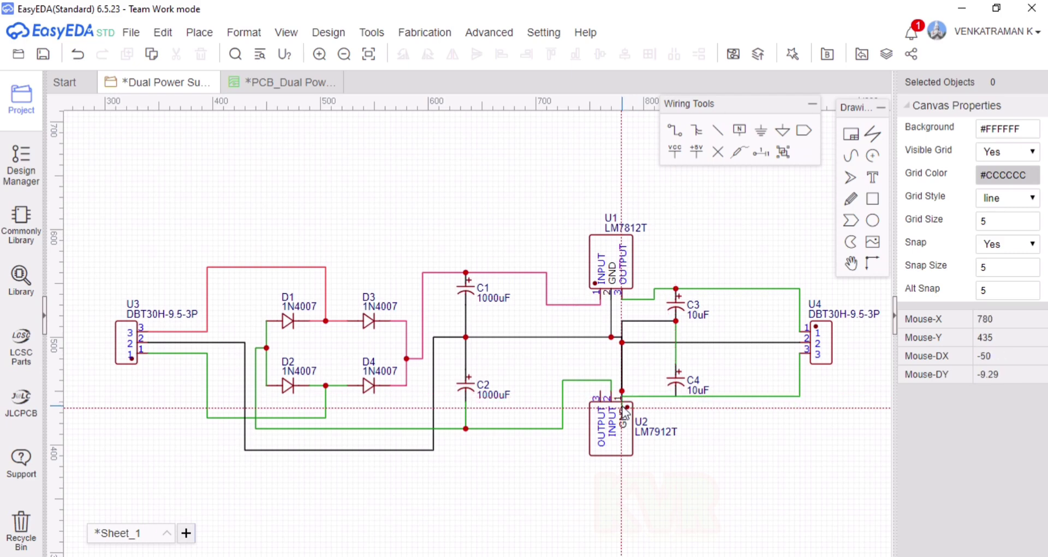
{"action": "left_click", "coordinate": [578, 412]}
{"action": "left_click", "coordinate": [598, 392]}
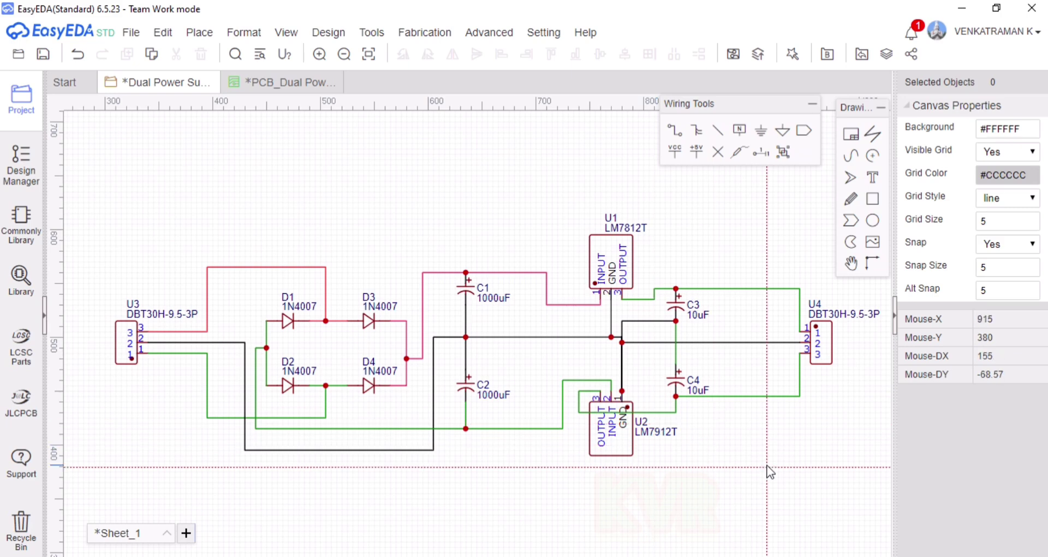
- Save the schematic and try to import its changes into the PCB layout
{"action": "left_click", "coordinate": [44, 58]}
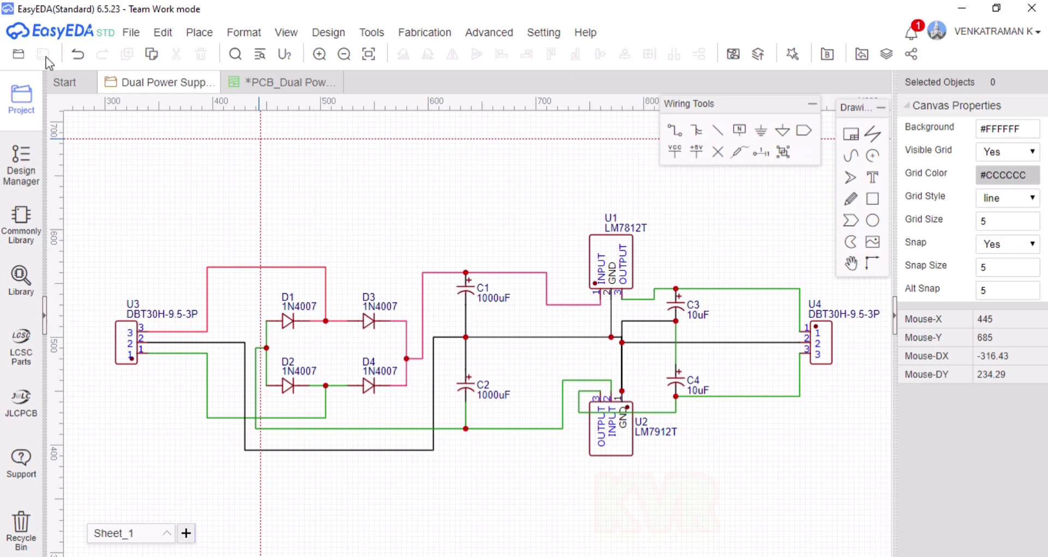
{"action": "left_click", "coordinate": [306, 81]}
{"action": "left_click", "coordinate": [338, 34]}
{"action": "left_click", "coordinate": [344, 52]}
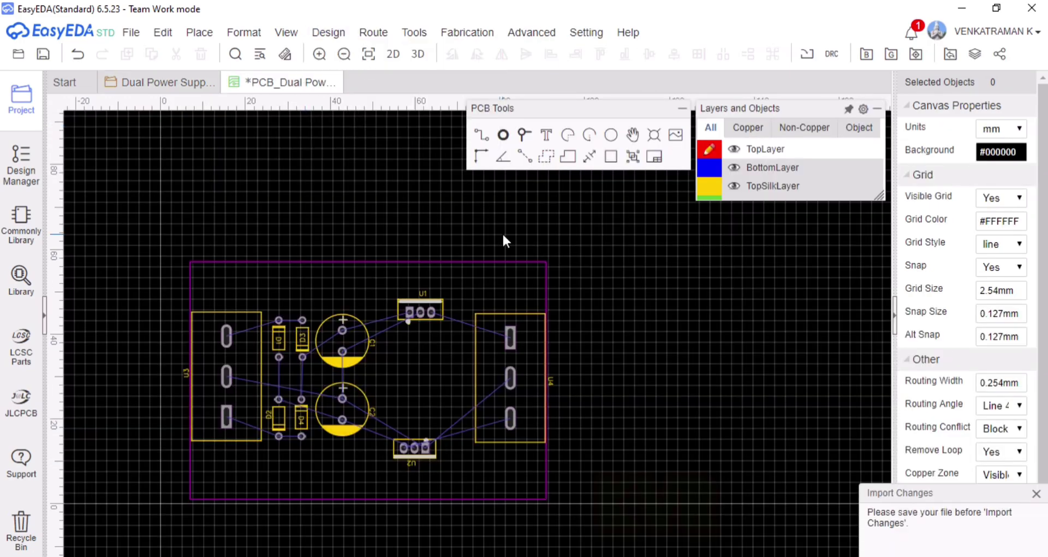
- Save the PCB, import the schematic changes that add C3 and C4, and accept the default design rule
{"action": "left_click", "coordinate": [43, 56]}
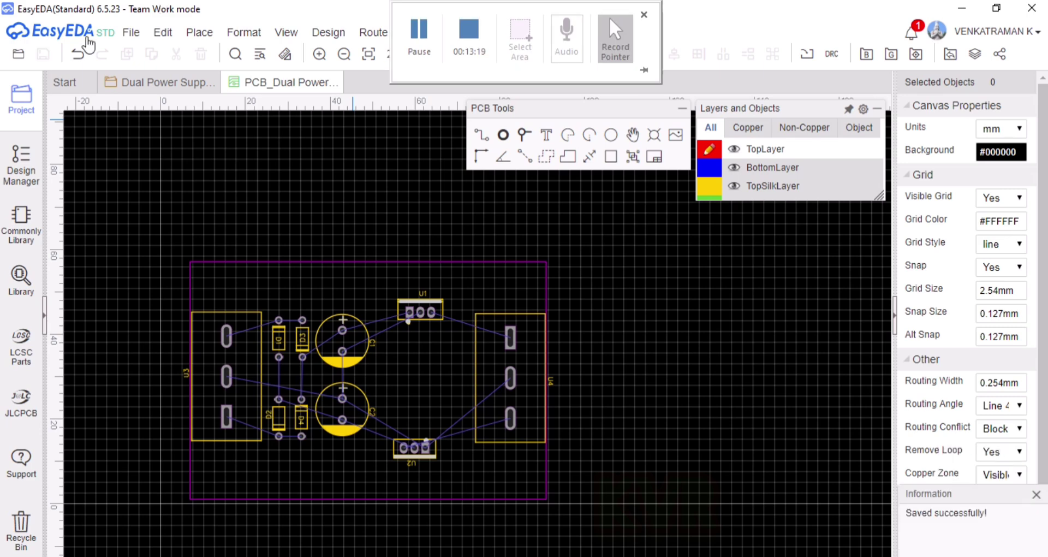
{"action": "left_click", "coordinate": [328, 32]}
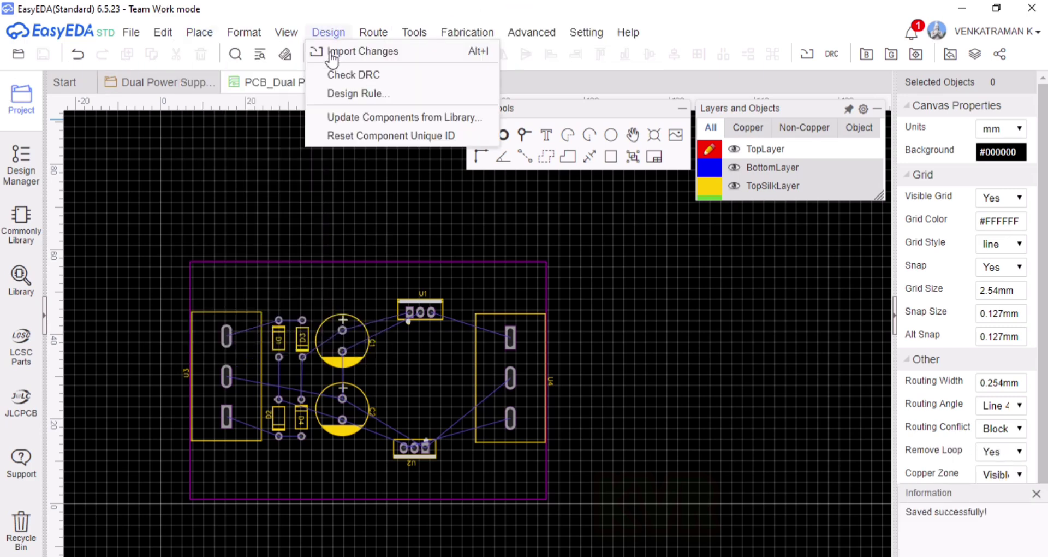
{"action": "left_click", "coordinate": [331, 55]}
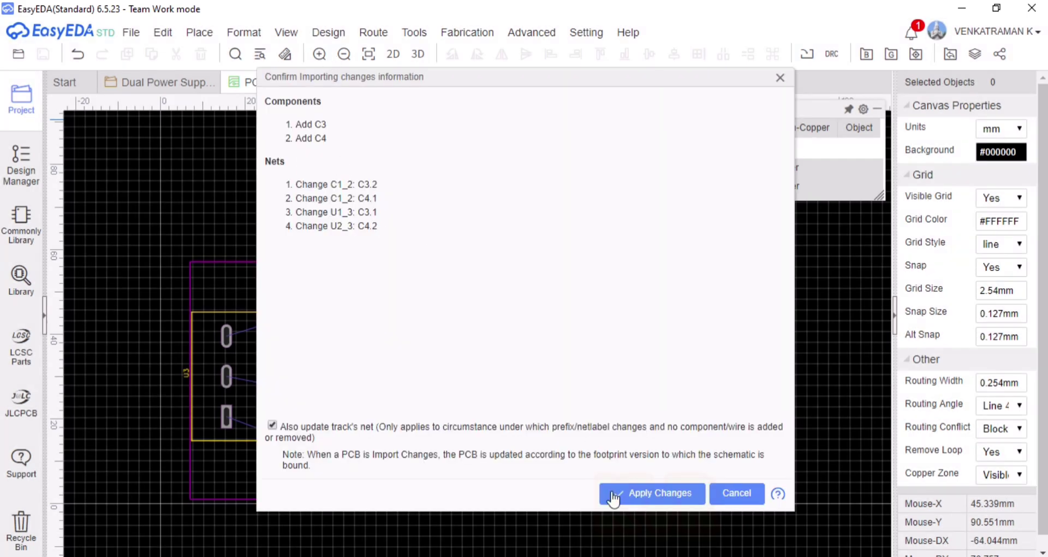
{"action": "left_click", "coordinate": [633, 498]}
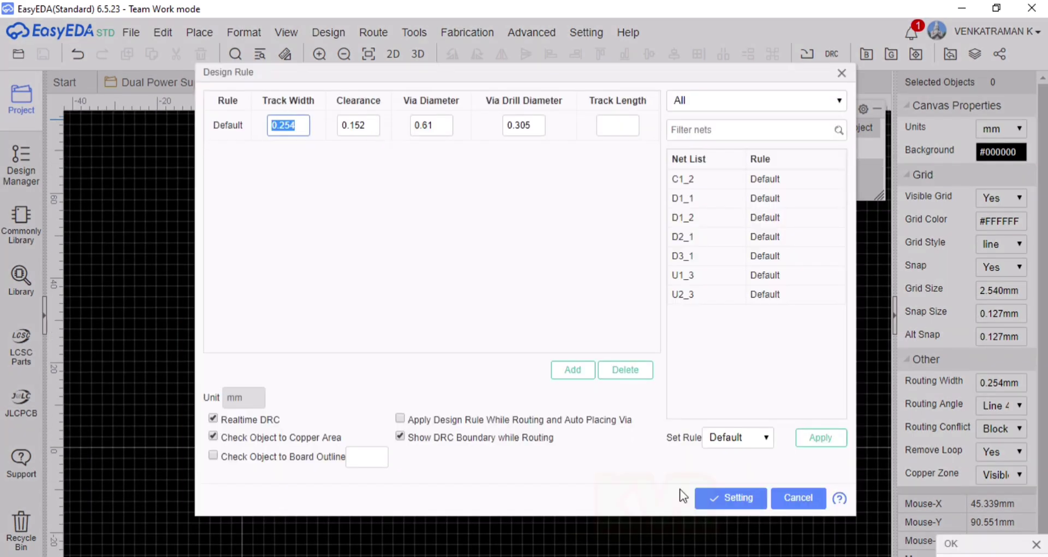
{"action": "left_click", "coordinate": [732, 496]}
- Place C4 above U2 and C3 below U1 inside the board outline, both rotated to 270°
{"action": "left_click_drag", "start_coordinate": [689, 452], "coordinate": [510, 352]}
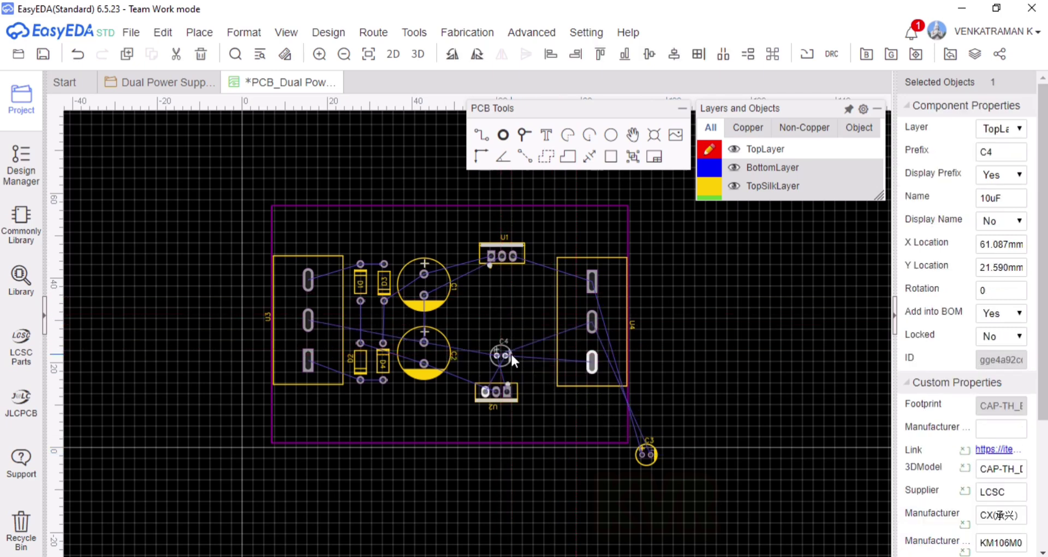
{"action": "key", "text": "space"}
{"action": "key", "text": "space"}
{"action": "key", "text": "space"}
{"action": "left_click_drag", "start_coordinate": [634, 460], "coordinate": [502, 303]}
{"action": "key", "text": "space"}
{"action": "key", "text": "space"}
{"action": "left_click", "coordinate": [529, 296]}
{"action": "key", "text": "space"}
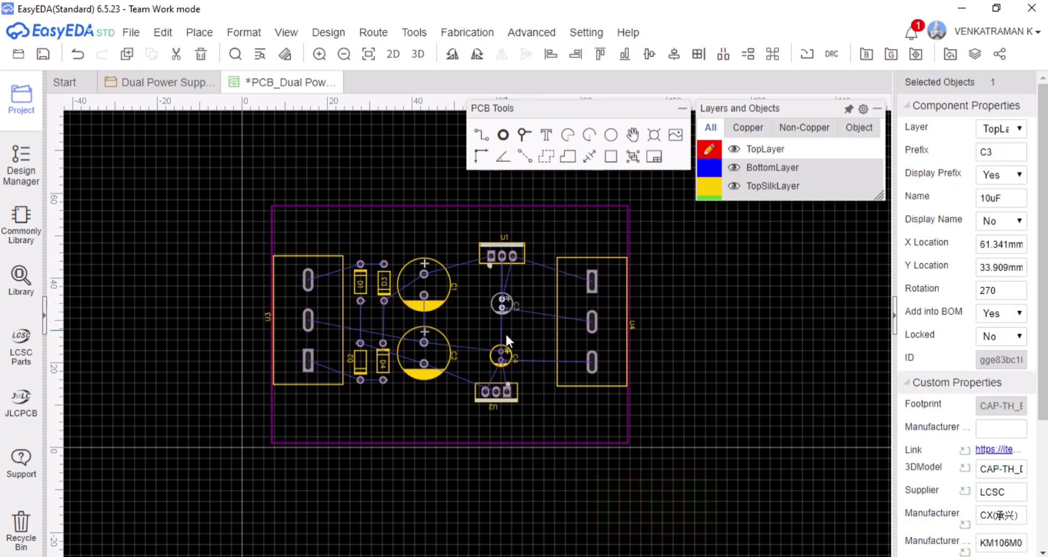
- Move C4, U2 and U1 closer together into a compact column with C3 and save the PCB
{"action": "left_click_drag", "start_coordinate": [503, 338], "coordinate": [503, 330]}
{"action": "left_click_drag", "start_coordinate": [513, 382], "coordinate": [518, 371]}
{"action": "left_click_drag", "start_coordinate": [518, 249], "coordinate": [514, 260]}
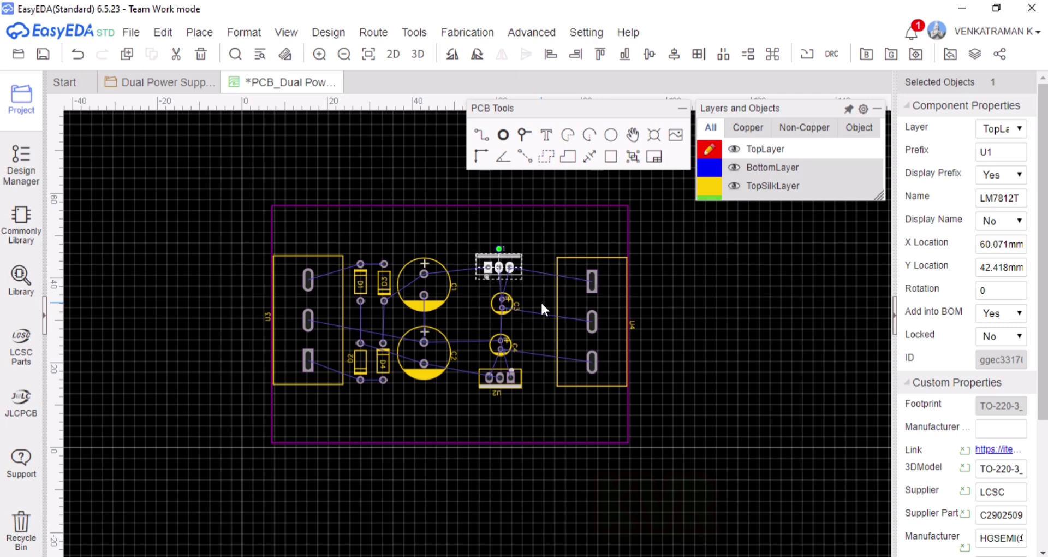
{"action": "left_click", "coordinate": [549, 406]}
{"action": "left_click", "coordinate": [44, 54]}
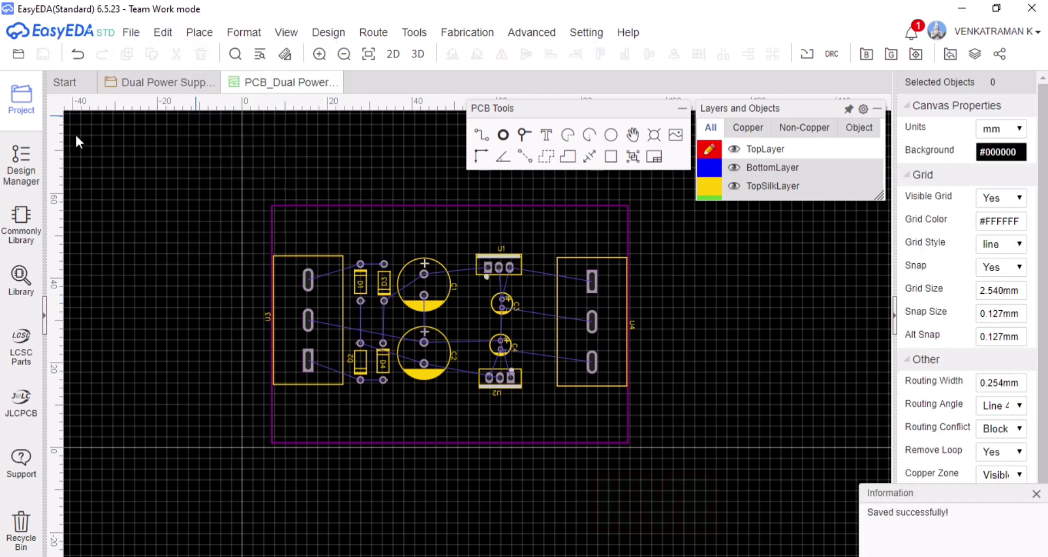
- Inspect the board in the 2D photo view and the 3D view, closing each view when finished
{"action": "left_click", "coordinate": [390, 56]}
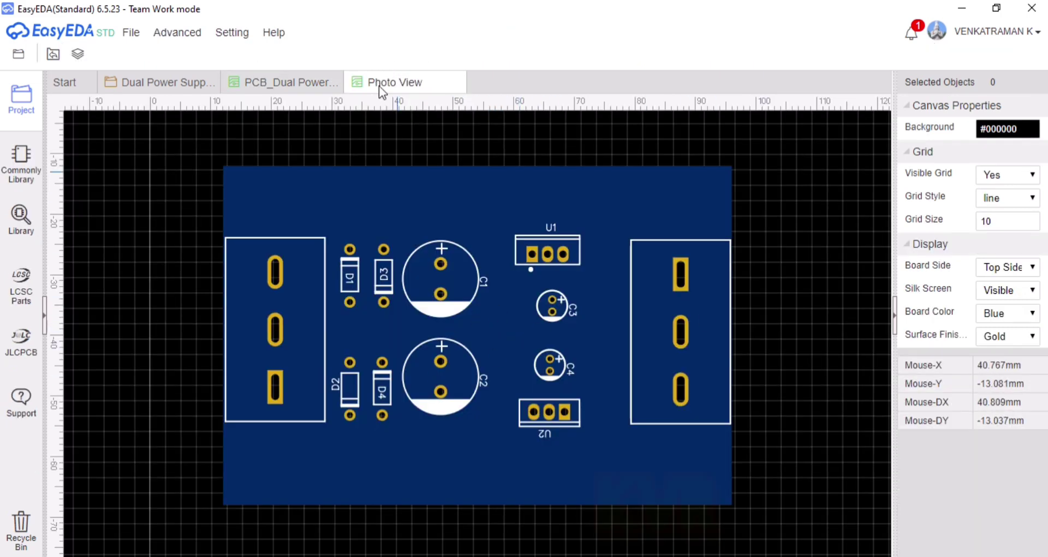
{"action": "left_click", "coordinate": [456, 82]}
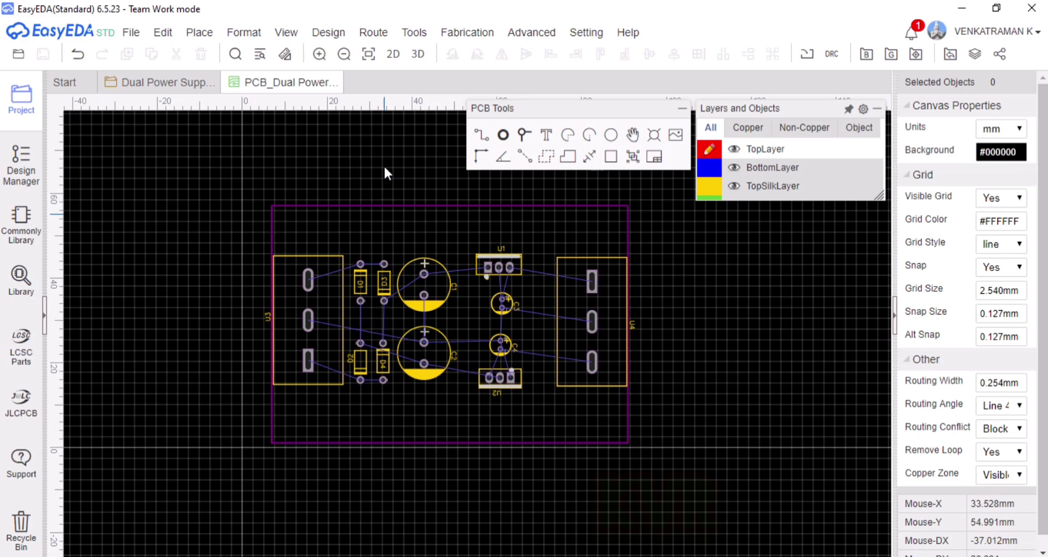
{"action": "left_click", "coordinate": [418, 54]}
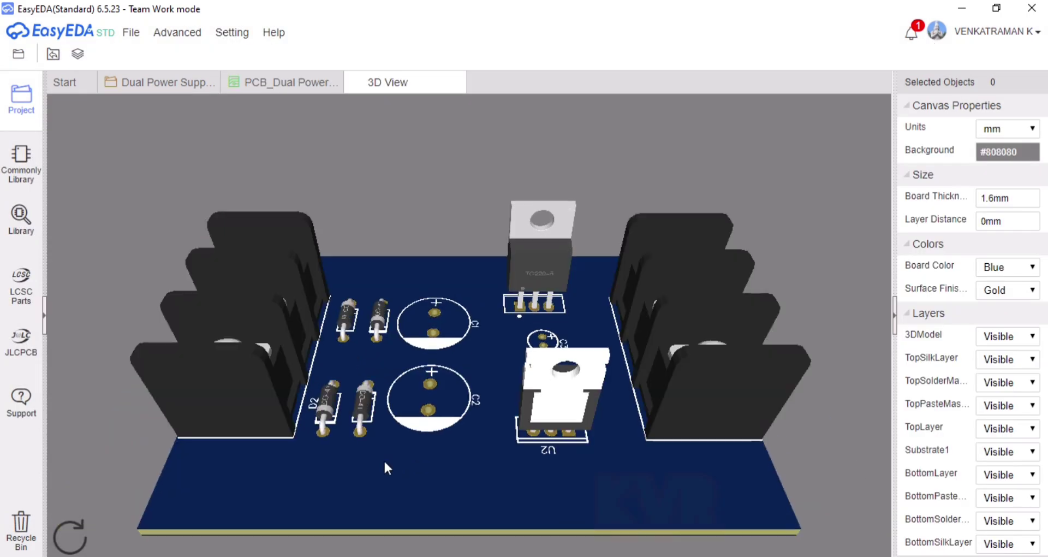
{"action": "left_click_drag", "start_coordinate": [516, 322], "coordinate": [501, 403]}
{"action": "left_click_drag", "start_coordinate": [553, 373], "coordinate": [415, 370]}
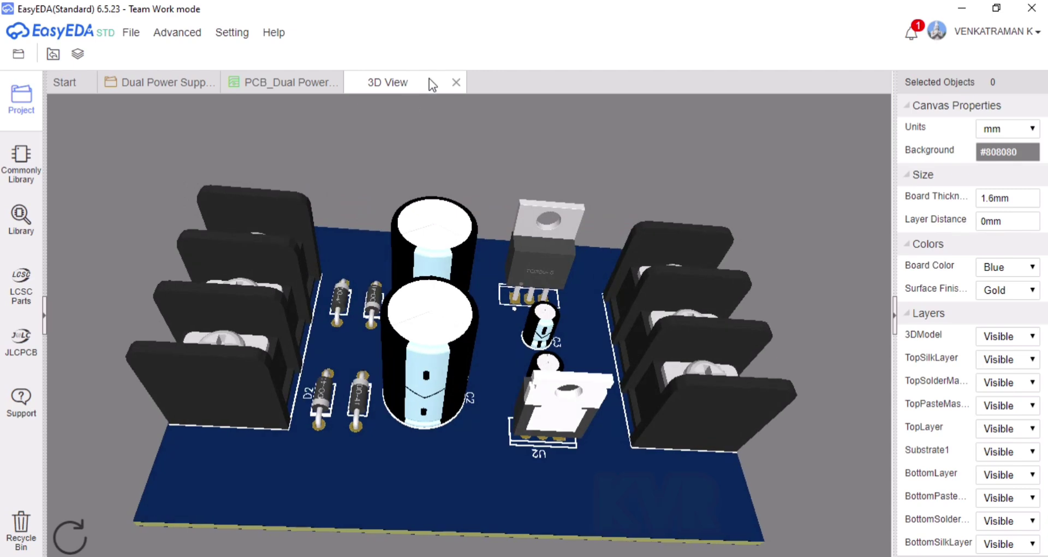
{"action": "left_click", "coordinate": [456, 82]}
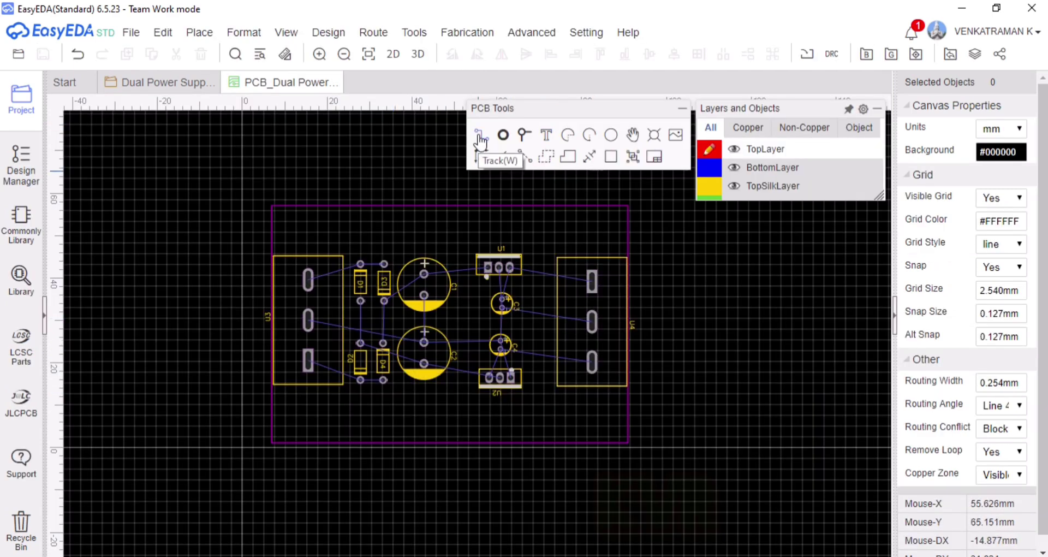
- Make BottomLayer the active layer for routing
{"action": "mouse_move", "coordinate": [717, 252]}
{"action": "left_click", "coordinate": [709, 167]}
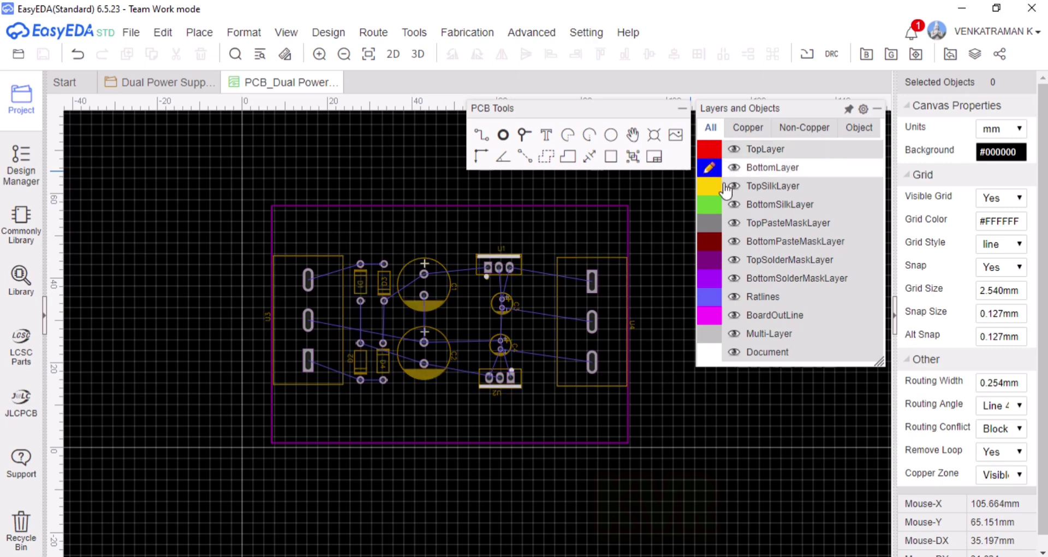
{"action": "left_click", "coordinate": [709, 185]}
{"action": "left_click", "coordinate": [710, 204]}
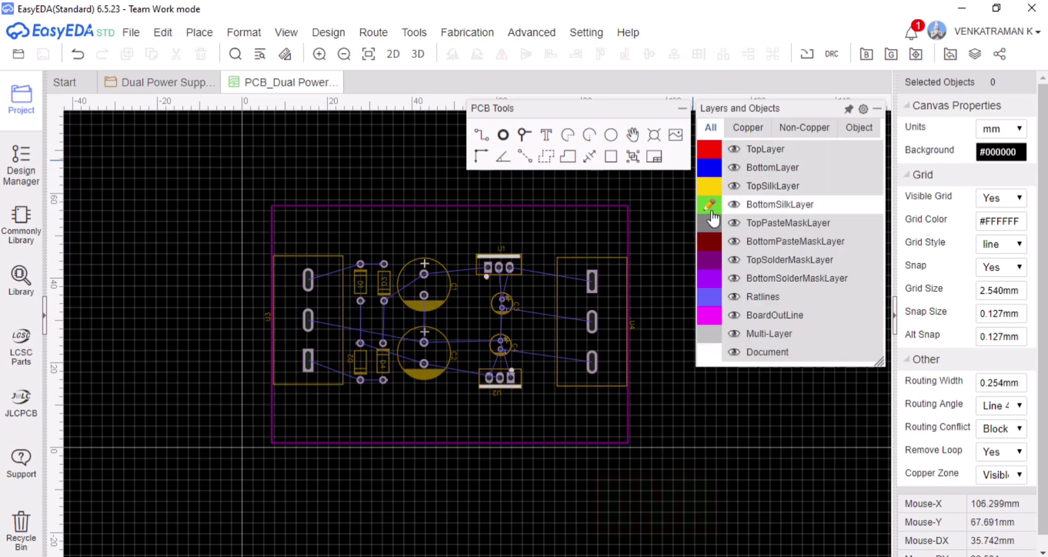
{"action": "left_click", "coordinate": [710, 223]}
{"action": "left_click", "coordinate": [711, 156]}
{"action": "left_click", "coordinate": [710, 167]}
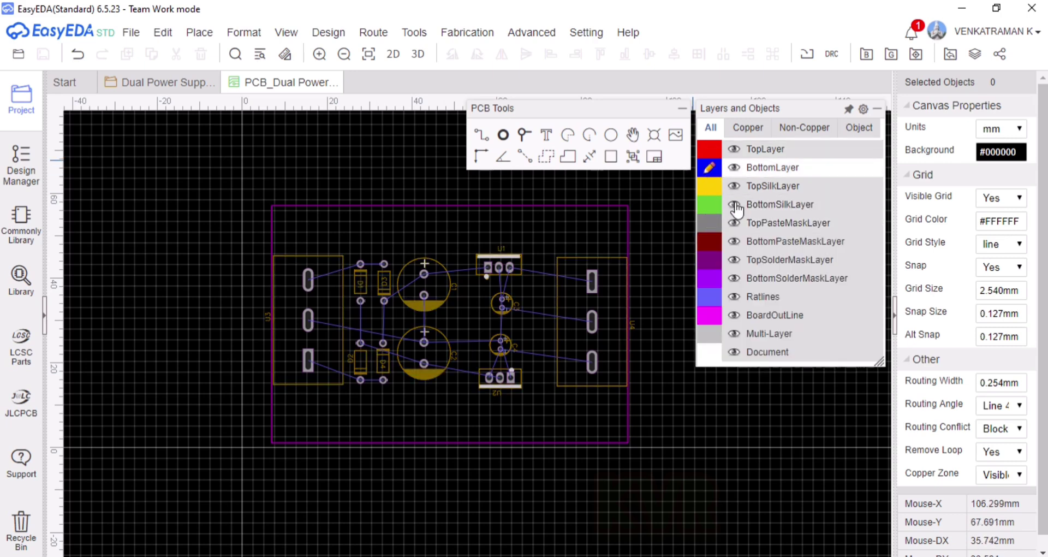
- Route a bottom-layer track from U3's upper pad to D1's upper pad and on to D3's upper pad
{"action": "left_click", "coordinate": [307, 280]}
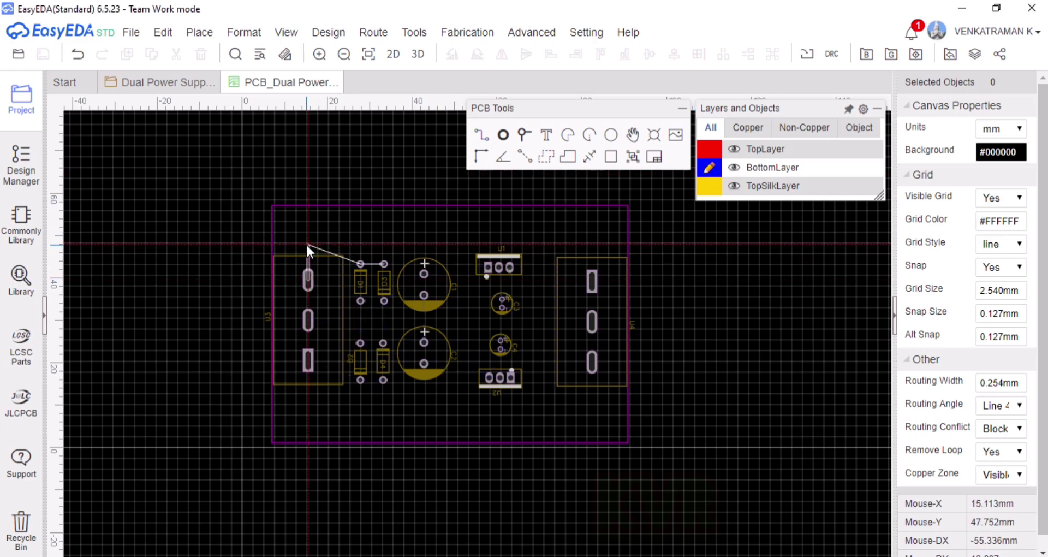
{"action": "left_click", "coordinate": [307, 243]}
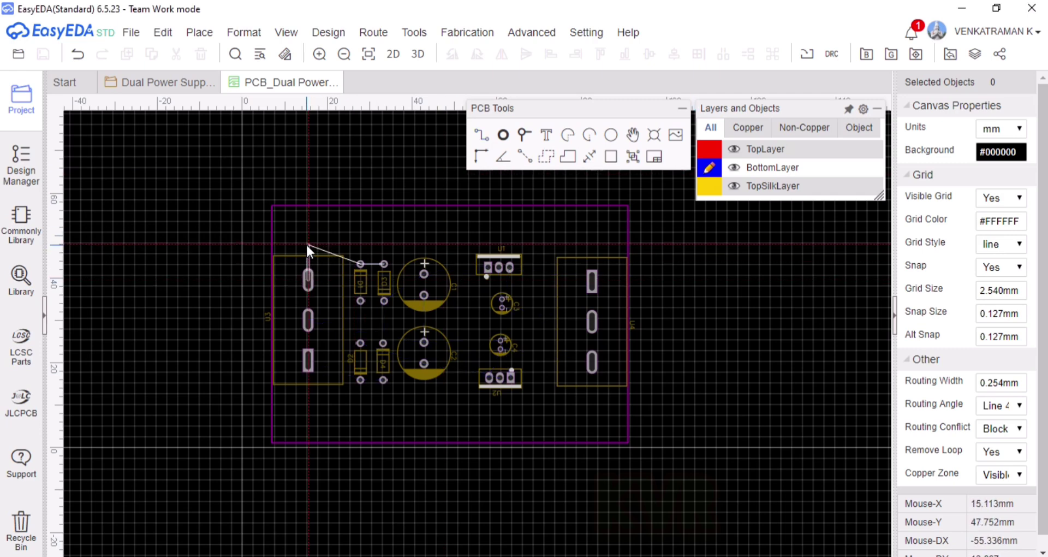
{"action": "left_click", "coordinate": [359, 244]}
{"action": "left_click", "coordinate": [360, 264]}
{"action": "left_click", "coordinate": [360, 264]}
{"action": "left_click", "coordinate": [383, 264]}
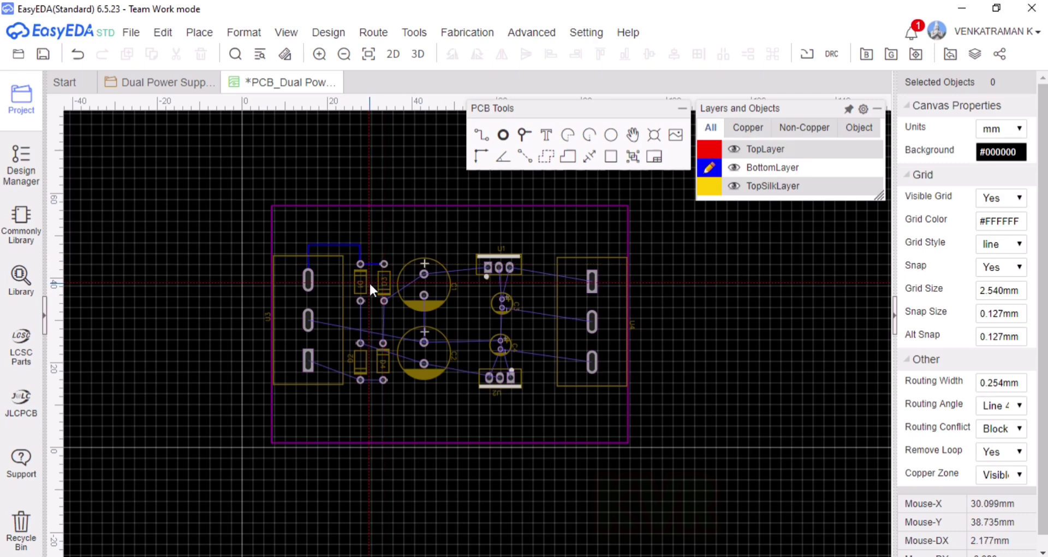
{"action": "right_click", "coordinate": [369, 283]}
- Set the width of the track between U3 and D1 to 1 mm and then to 1.2 mm
{"action": "left_click", "coordinate": [341, 244]}
{"action": "left_click", "coordinate": [999, 151]}
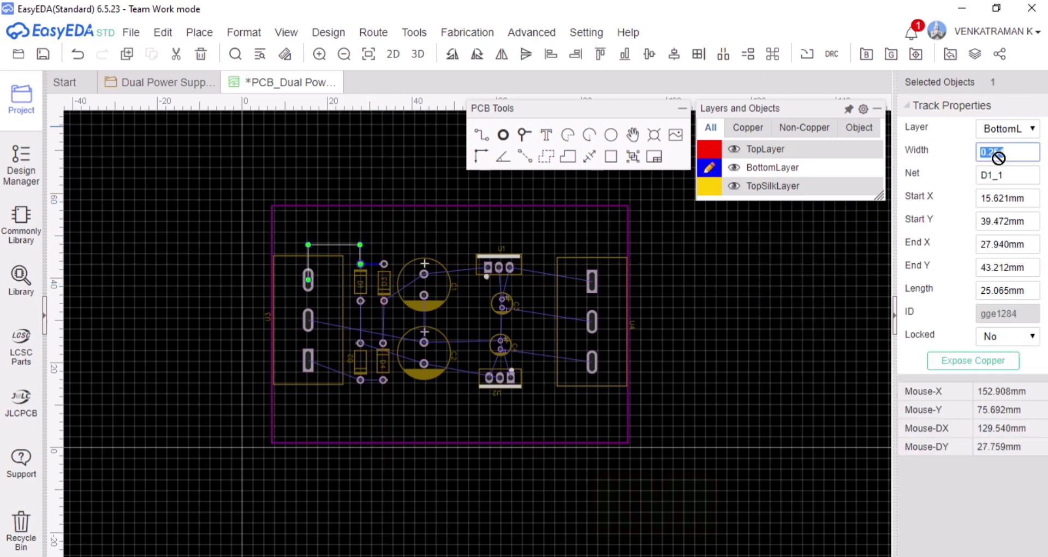
{"action": "type", "text": "1"}
{"action": "key", "text": "Return"}
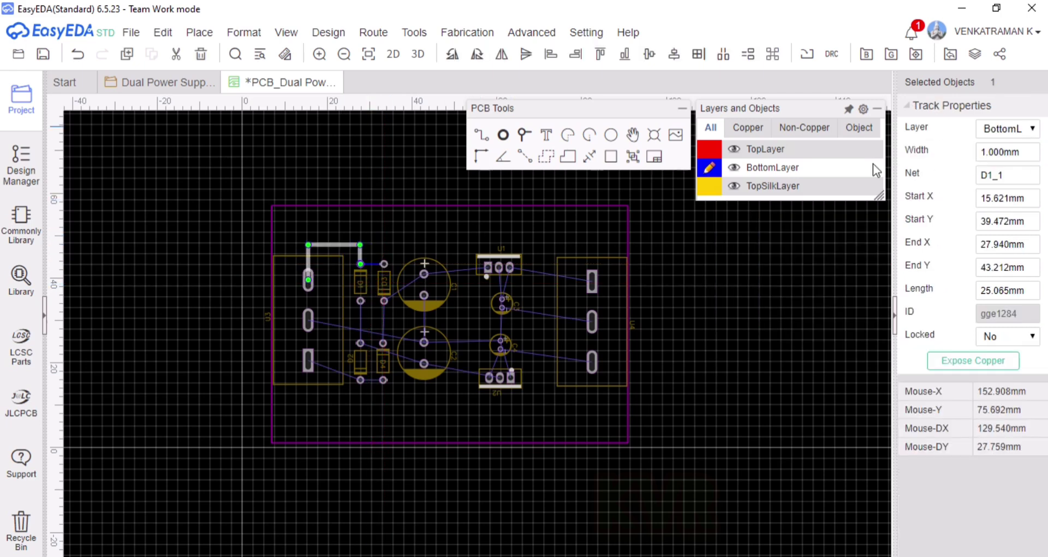
{"action": "left_click", "coordinate": [1014, 152]}
{"action": "type", "text": "1.2"}
{"action": "key", "text": "Return"}
- Set the width of the short track between D1's and D3's upper pads to 1.2 mm
{"action": "left_click", "coordinate": [370, 264]}
{"action": "left_click", "coordinate": [1008, 154]}
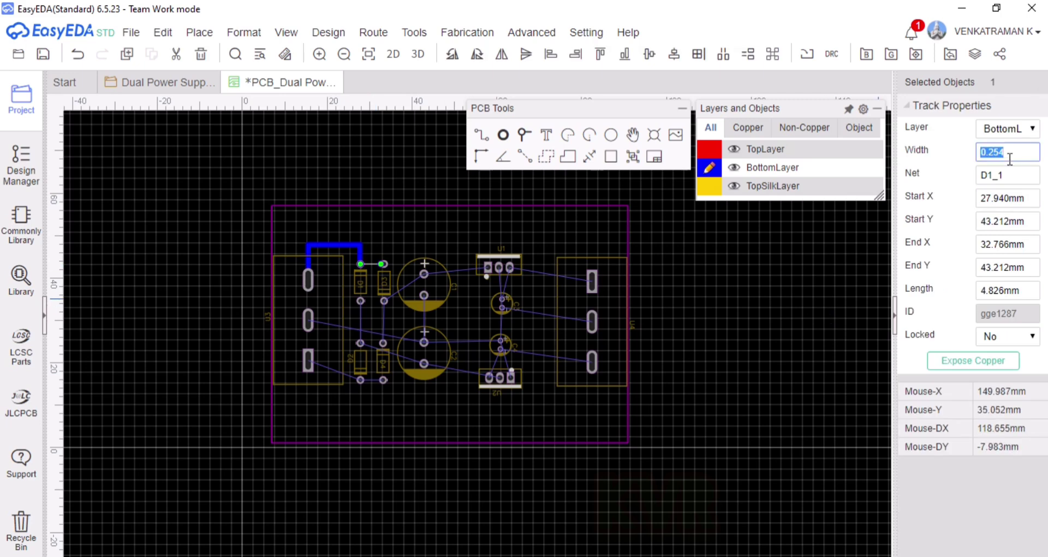
{"action": "type", "text": "1.2"}
{"action": "key", "text": "Return"}
{"action": "left_click", "coordinate": [432, 187]}
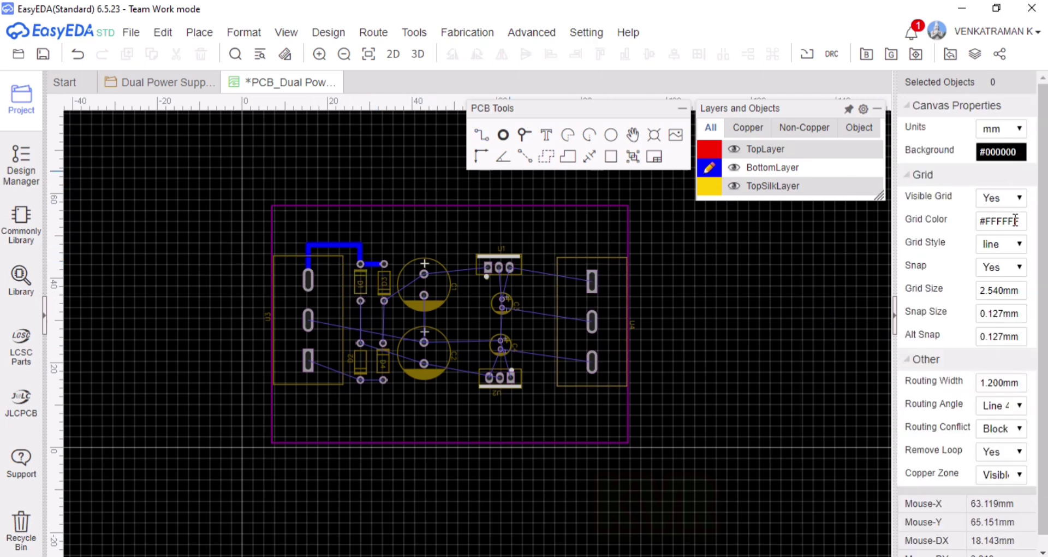
- Route a bottom-layer track from U3's lower pad to D2 and D4, and lower the U3–D1 track level with D1's upper pad
{"action": "left_click", "coordinate": [309, 379]}
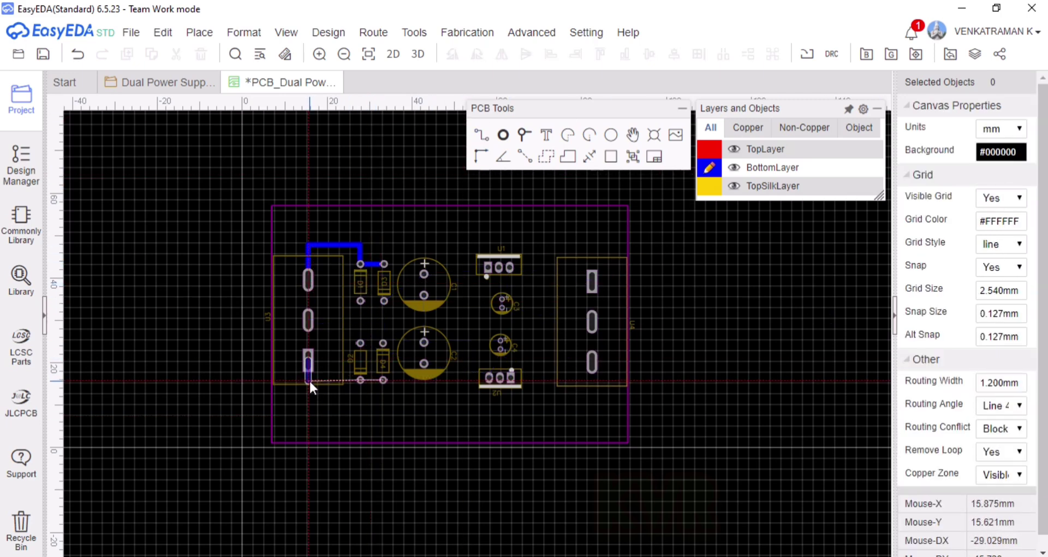
{"action": "left_click", "coordinate": [359, 378]}
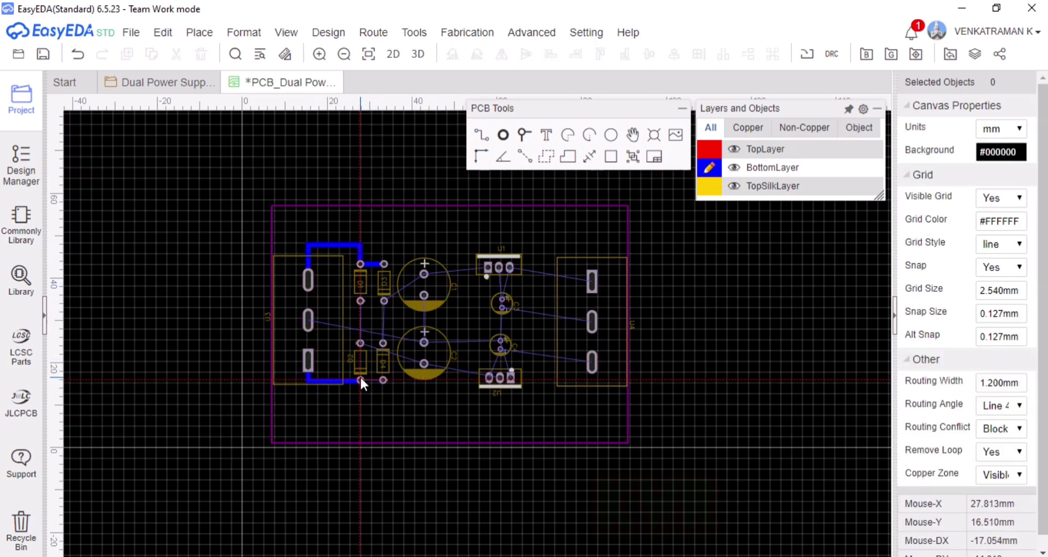
{"action": "left_click", "coordinate": [330, 247]}
{"action": "left_click_drag", "start_coordinate": [330, 247], "coordinate": [328, 260]}
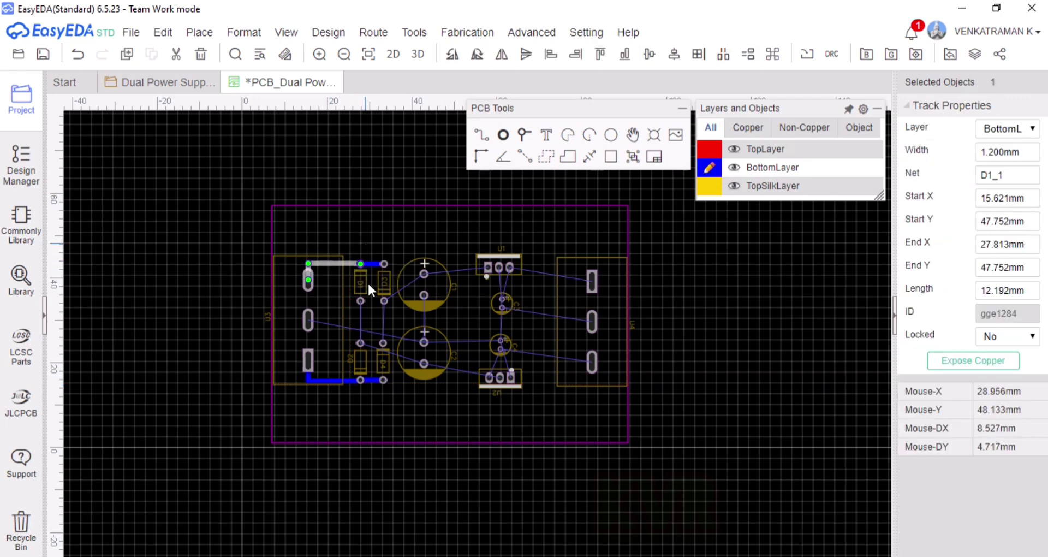
{"action": "left_click", "coordinate": [404, 294]}
- Route vertical 1.2 mm tracks from D1's lower pad to D2's upper pad and from D3's lower pad to D4's upper pad
{"action": "left_click", "coordinate": [481, 135]}
{"action": "left_click", "coordinate": [360, 300]}
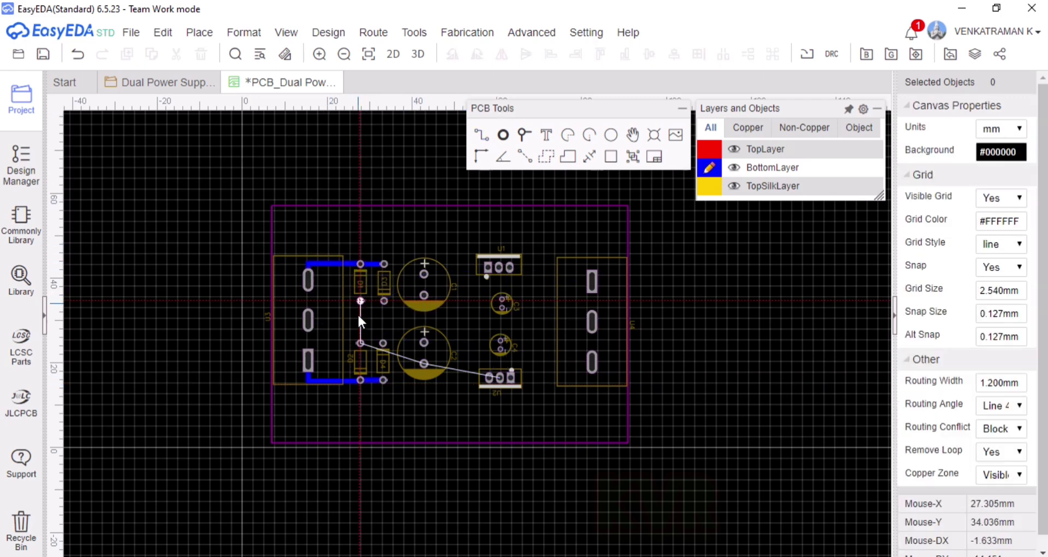
{"action": "left_click", "coordinate": [360, 343]}
{"action": "left_click", "coordinate": [383, 300]}
{"action": "left_click", "coordinate": [383, 343]}
- Route D3's lower pad to C1's positive pad, and C1's negative pad to C2's positive pad
{"action": "left_click", "coordinate": [384, 301]}
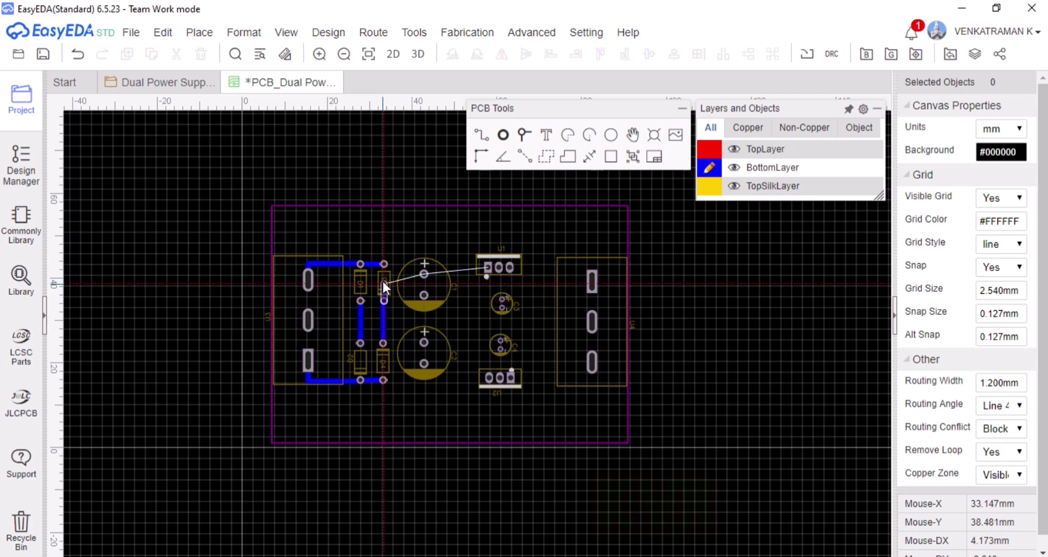
{"action": "left_click", "coordinate": [424, 277]}
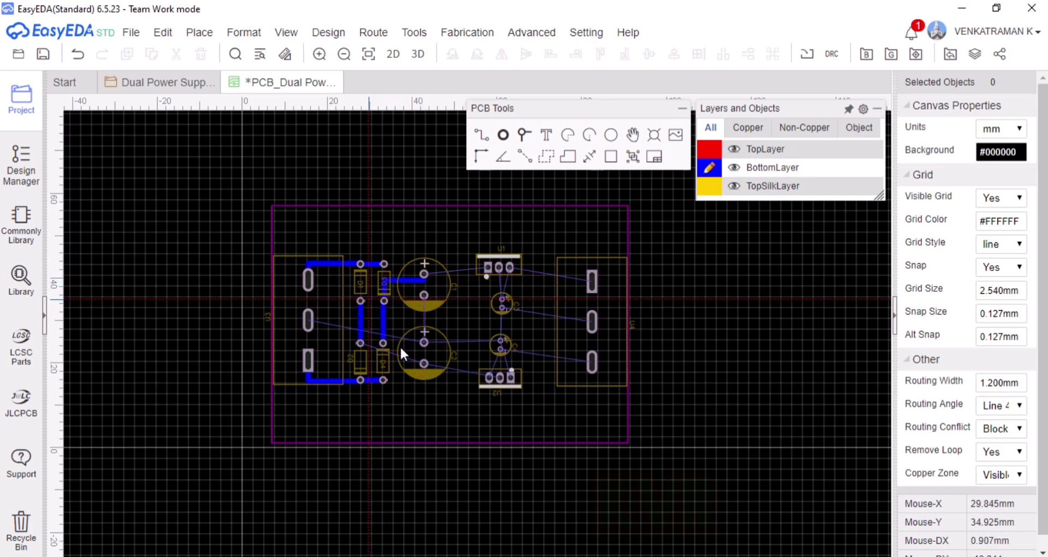
{"action": "left_click", "coordinate": [423, 342]}
{"action": "left_click", "coordinate": [424, 295]}
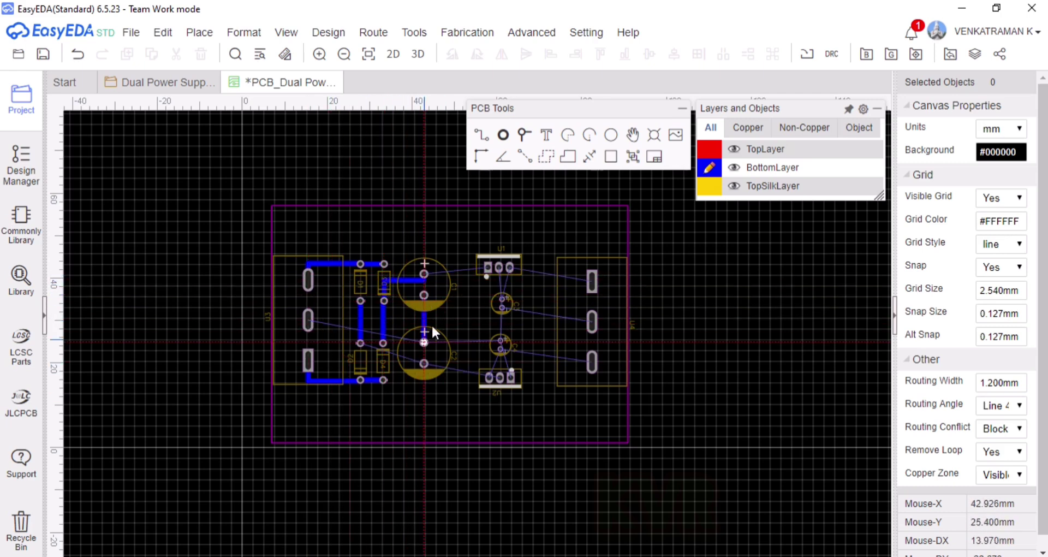
- Try a track between the facing pads of C3 and C4, remove it, and shift both capacitors into vertical alignment
{"action": "left_click", "coordinate": [503, 309]}
{"action": "left_click", "coordinate": [501, 339]}
{"action": "left_click", "coordinate": [509, 338]}
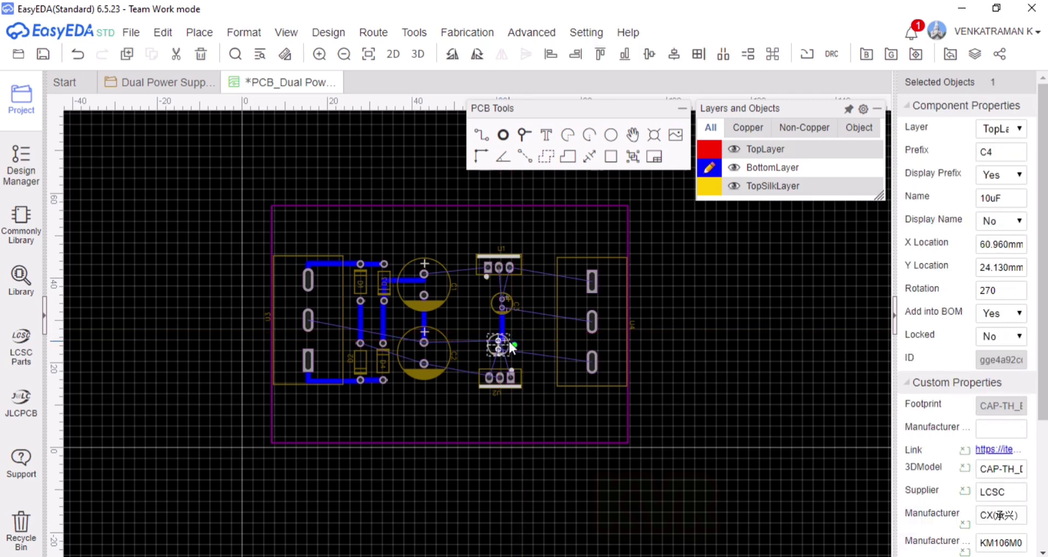
{"action": "mouse_move", "coordinate": [508, 339]}
{"action": "left_mouse_down"}
{"action": "mouse_move", "coordinate": [500, 316]}
{"action": "mouse_move", "coordinate": [502, 329]}
{"action": "left_mouse_up"}
{"action": "left_click", "coordinate": [513, 315]}
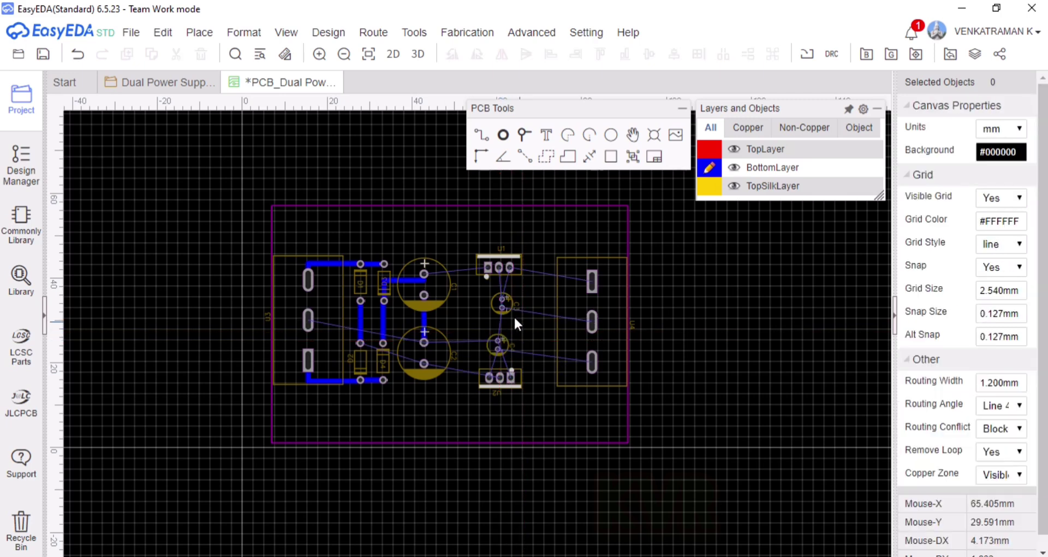
{"action": "left_click", "coordinate": [506, 342]}
{"action": "left_click", "coordinate": [509, 300]}
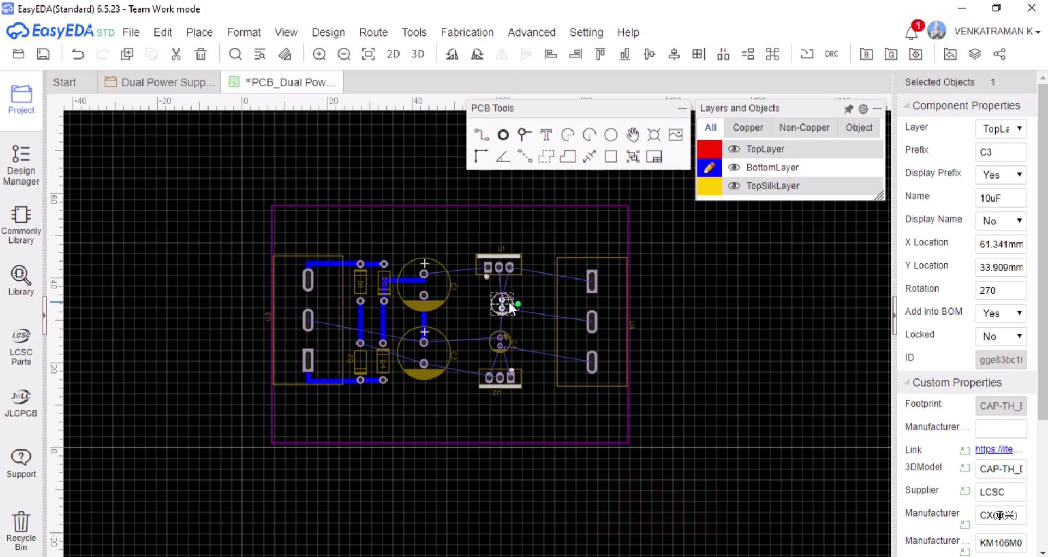
- Route a 1.2 mm bottom-layer track between U1's output pin and U4's upper pad
{"action": "left_click", "coordinate": [481, 134]}
{"action": "left_click", "coordinate": [591, 267]}
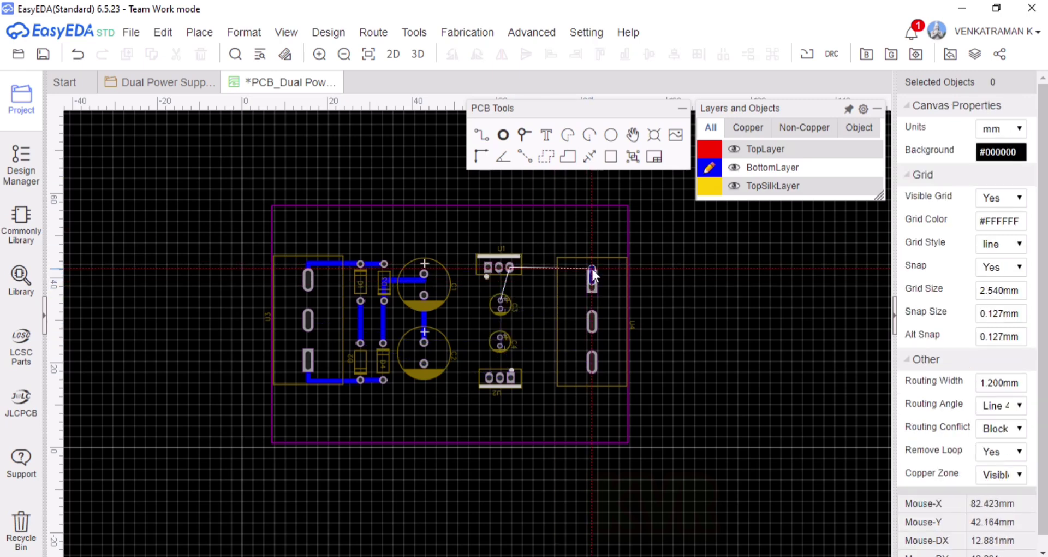
{"action": "left_click", "coordinate": [510, 266]}
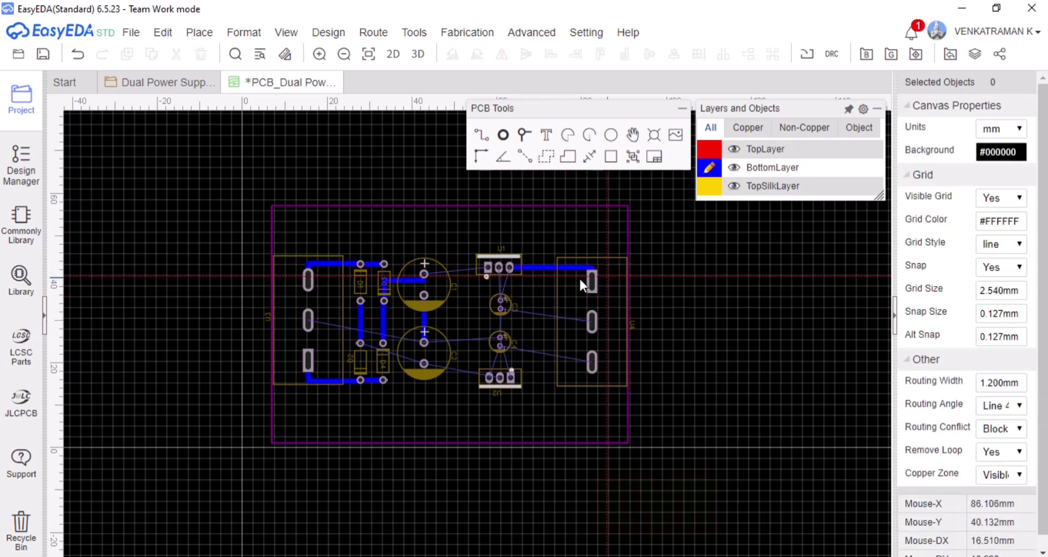
- Route U4's middle pad to C3's lower pad, and connect the C1–C2 link to the C3–C4 link with a horizontal track
{"action": "left_click", "coordinate": [589, 322]}
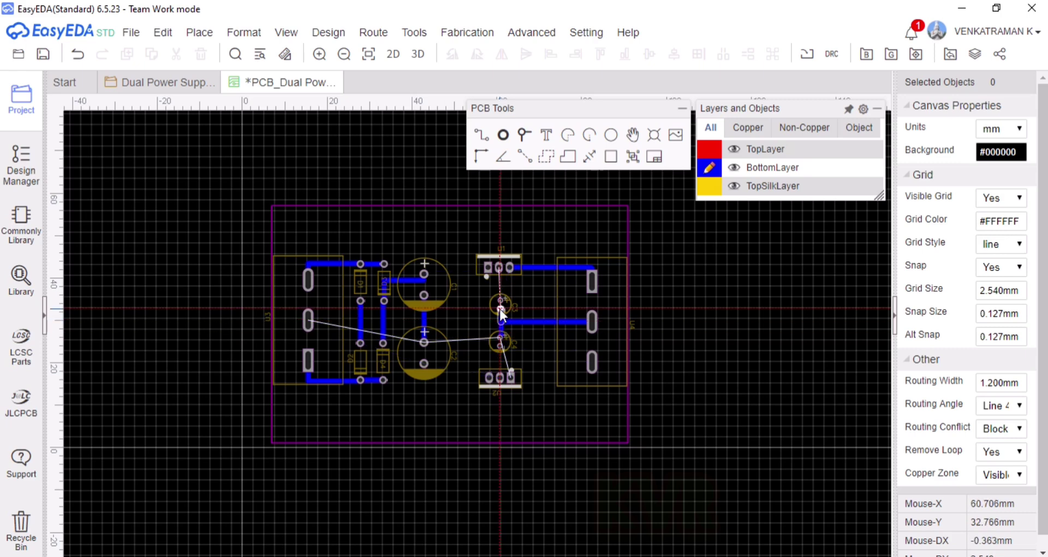
{"action": "left_click", "coordinate": [500, 309]}
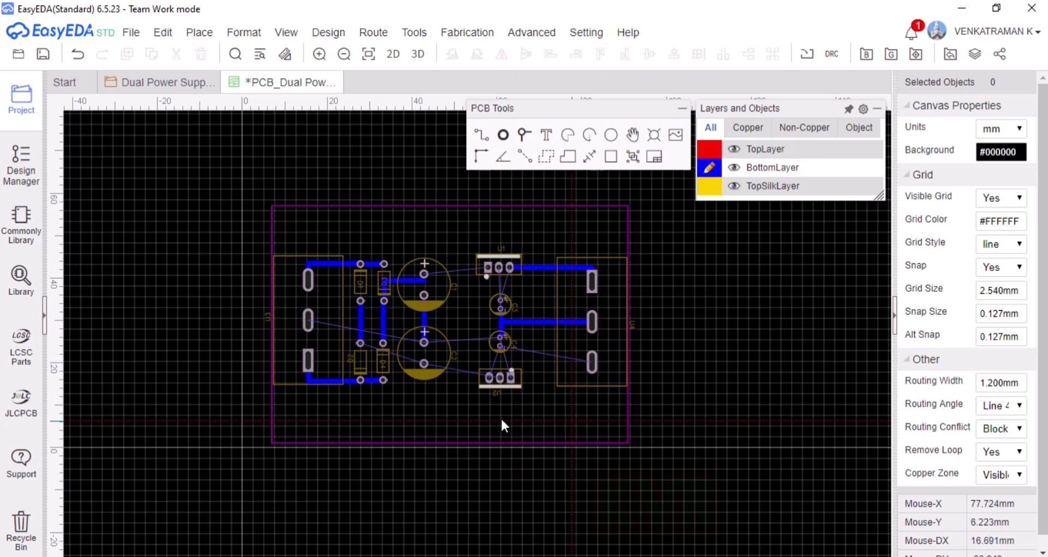
{"action": "left_click", "coordinate": [424, 323]}
{"action": "left_click", "coordinate": [501, 323]}
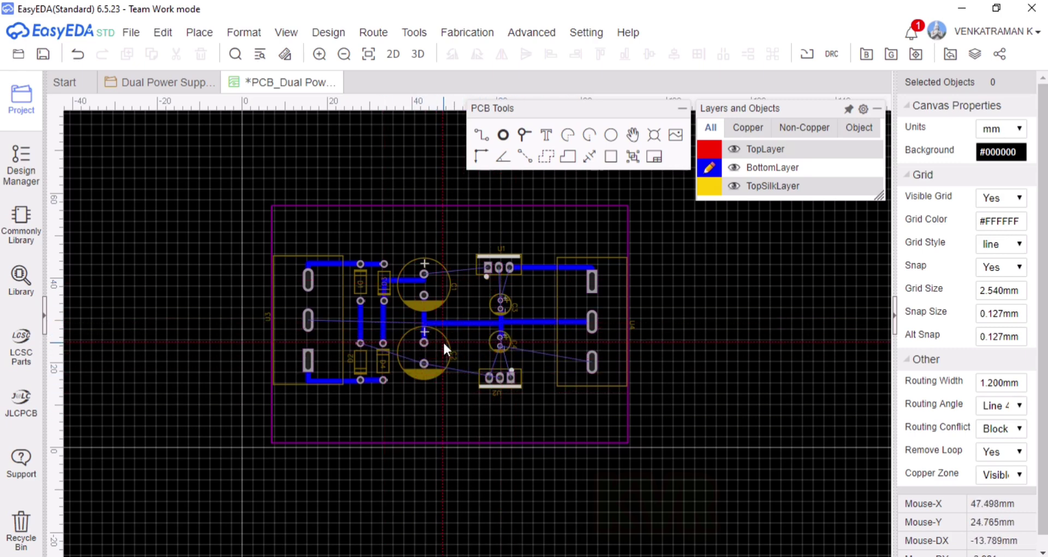
- Nudge the horizontal track running from the C1–C2 link up into line with the track to U4's middle pad
{"action": "left_click", "coordinate": [463, 322]}
{"action": "key", "text": "Up"}
{"action": "key", "text": "Up"}
{"action": "left_click", "coordinate": [466, 333]}
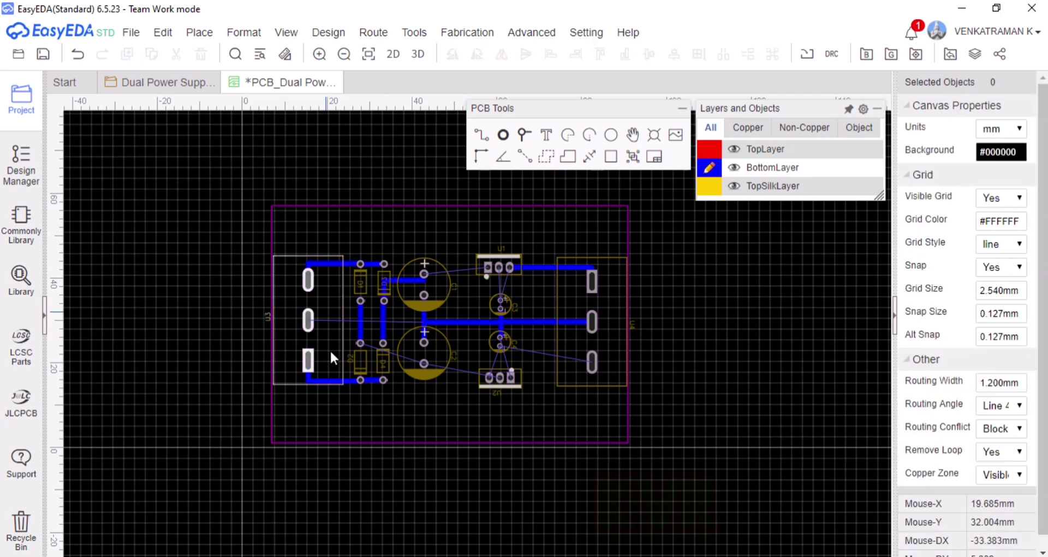
- Route C3's upper pad to U1's output pin, and U2's rightmost pin up to the horizontal centre track
{"action": "key", "text": "w"}
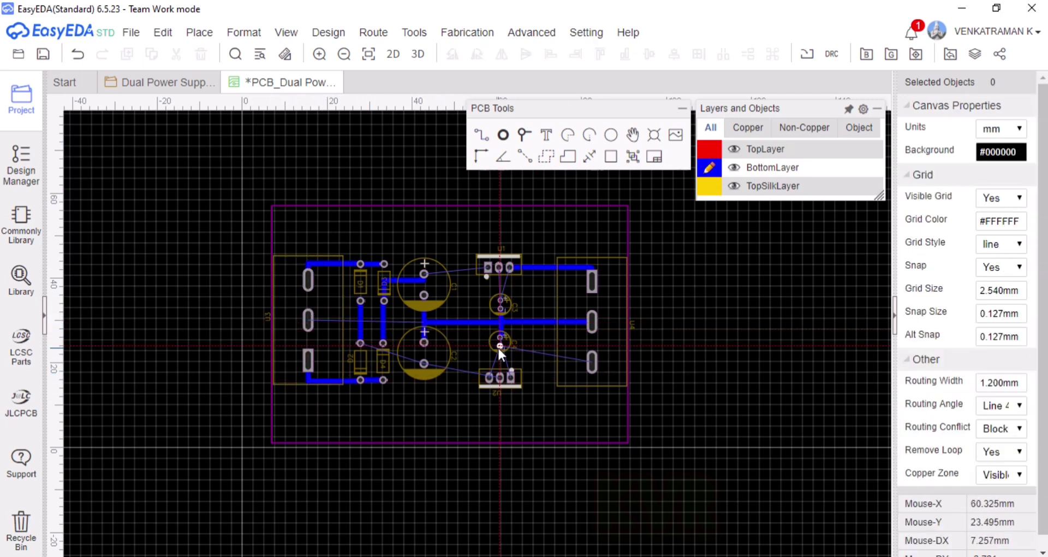
{"action": "left_click", "coordinate": [500, 299]}
{"action": "left_click", "coordinate": [509, 299]}
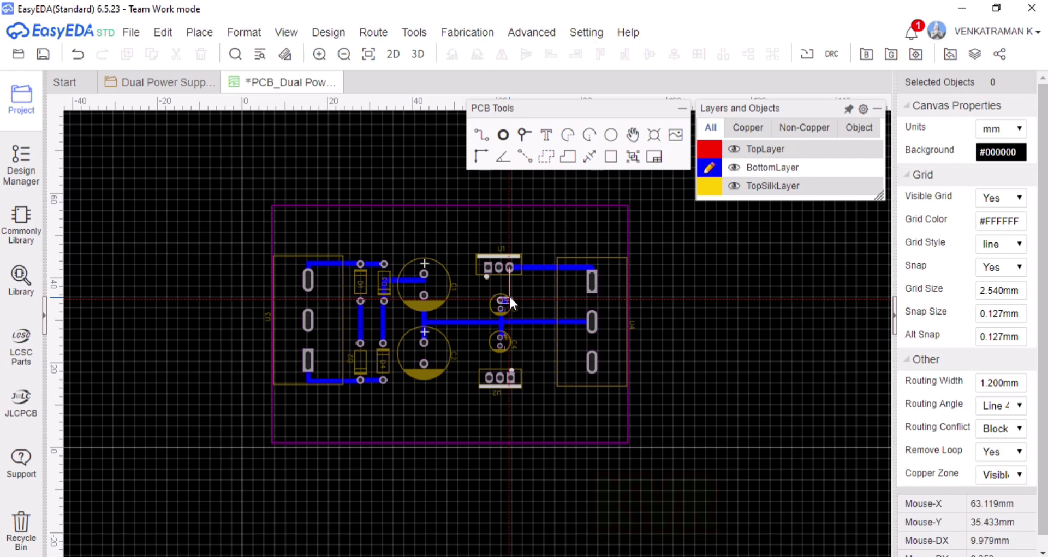
{"action": "left_click", "coordinate": [510, 268]}
{"action": "left_click", "coordinate": [511, 377]}
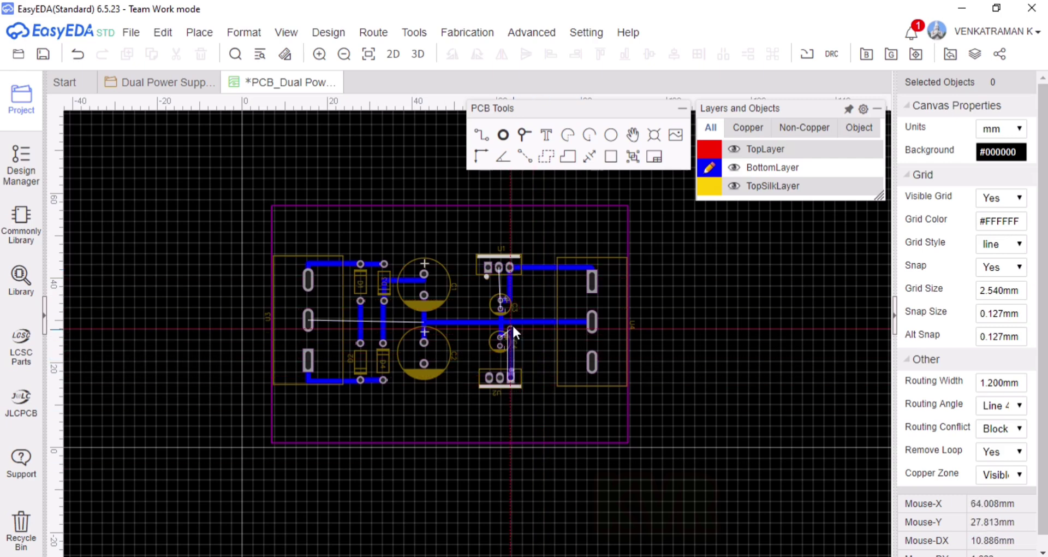
{"action": "key", "text": "Escape"}
- Rotate C4 to 180° and shift it slightly left, clear of the vertical track from U2's rightmost pin
{"action": "left_click", "coordinate": [506, 340]}
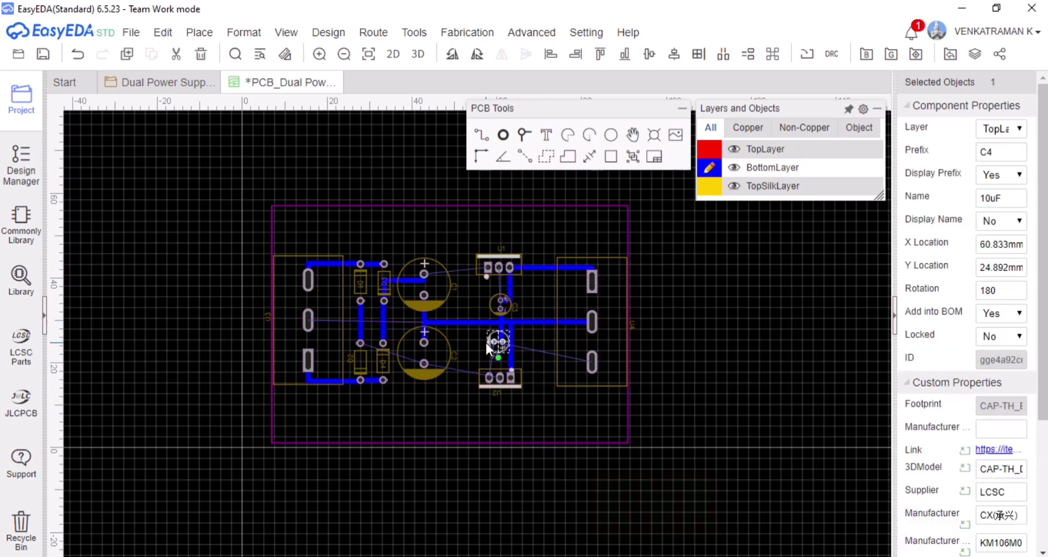
{"action": "left_click_drag", "start_coordinate": [486, 342], "coordinate": [486, 343]}
{"action": "left_click", "coordinate": [511, 338]}
- Delete the old track between U4's middle pad and C4, and reroute C4's right pad through the centre line to U4's middle pad
{"action": "left_click", "coordinate": [501, 326]}
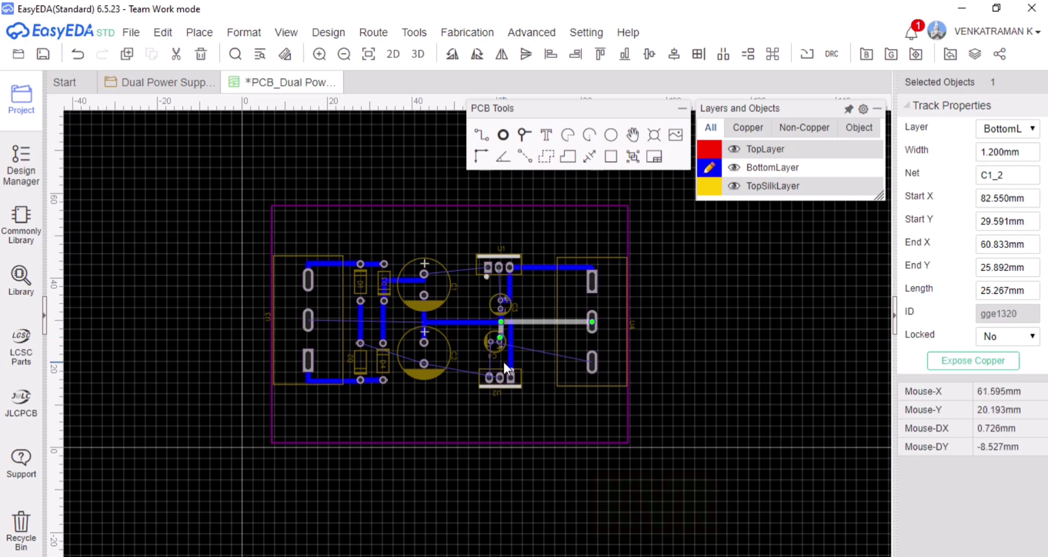
{"action": "key", "text": "Delete"}
{"action": "key", "text": "w"}
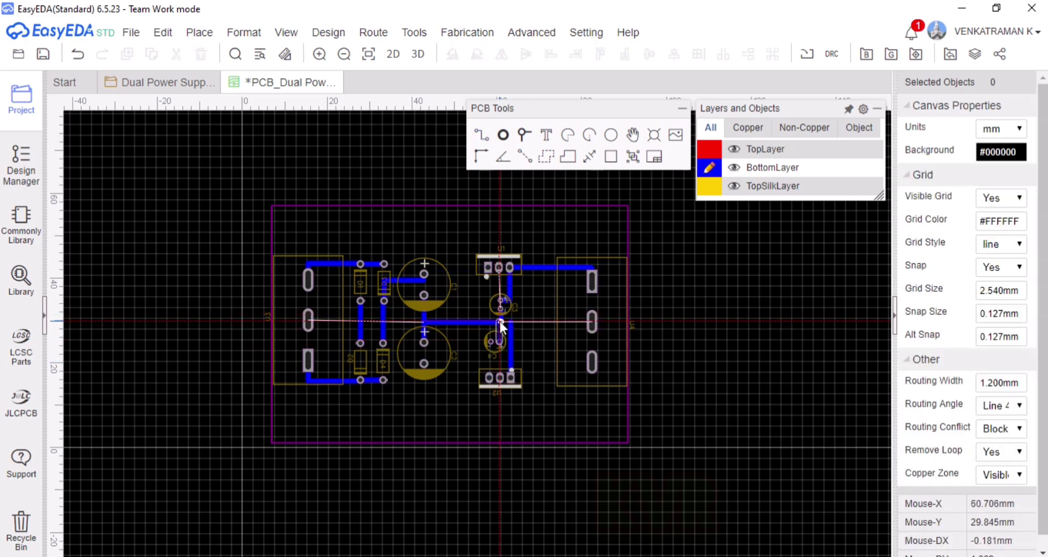
{"action": "left_click", "coordinate": [499, 321]}
{"action": "left_click", "coordinate": [591, 321]}
{"action": "right_click", "coordinate": [543, 344]}
{"action": "left_click", "coordinate": [510, 357]}
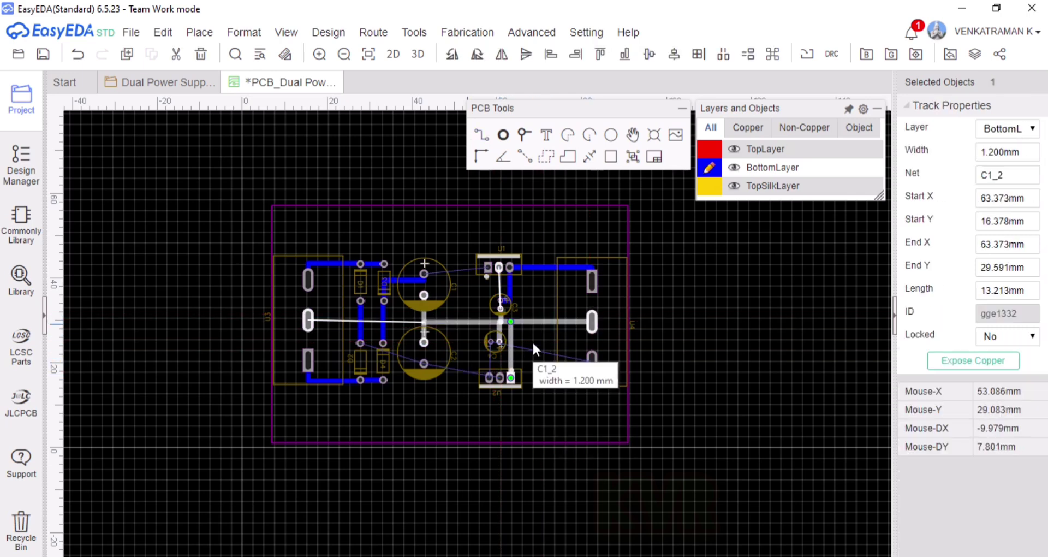
{"action": "left_click", "coordinate": [533, 344]}
{"action": "left_click", "coordinate": [509, 306]}
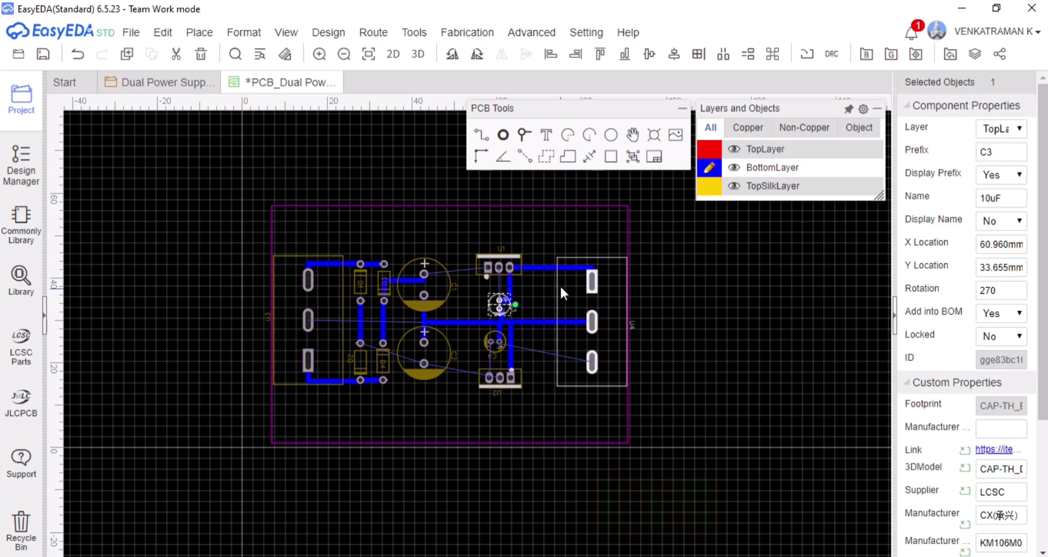
{"action": "left_click", "coordinate": [561, 288]}
{"action": "left_click", "coordinate": [534, 295]}
{"action": "left_click", "coordinate": [500, 316]}
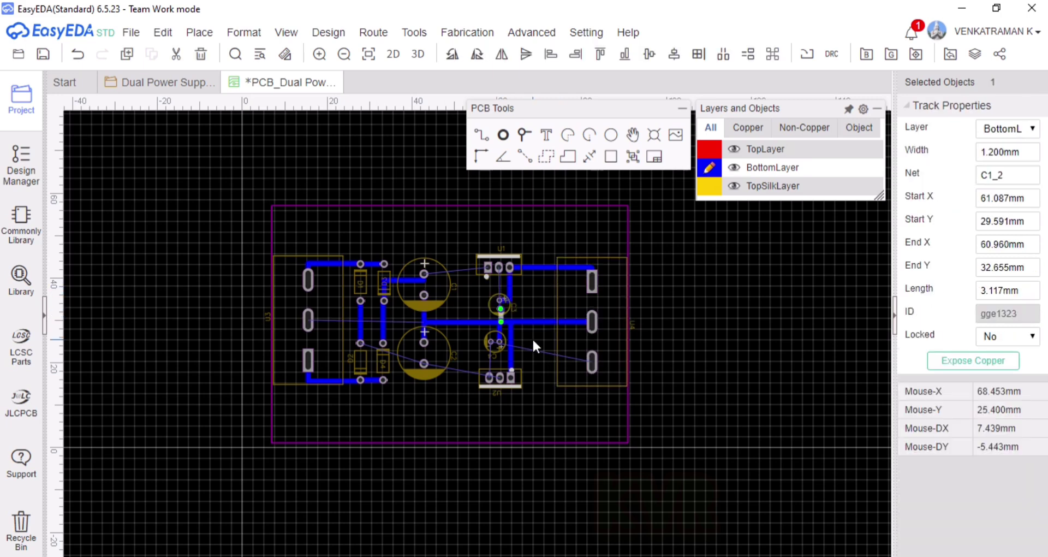
{"action": "left_click", "coordinate": [535, 268]}
{"action": "left_click", "coordinate": [540, 285]}
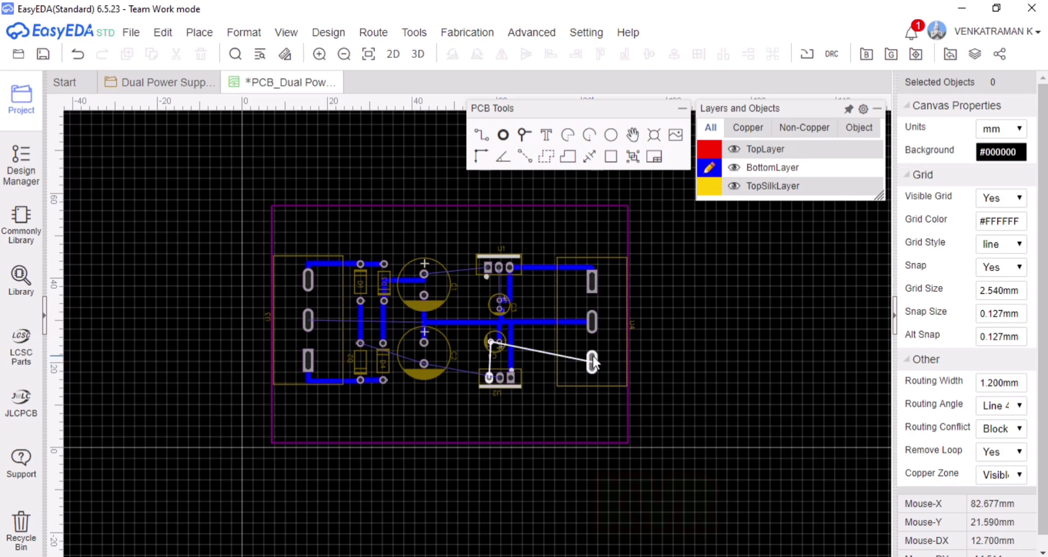
- Route a 1.2 mm bottom-layer track between C1's positive pad and U1's input pin
{"action": "left_click", "coordinate": [479, 132]}
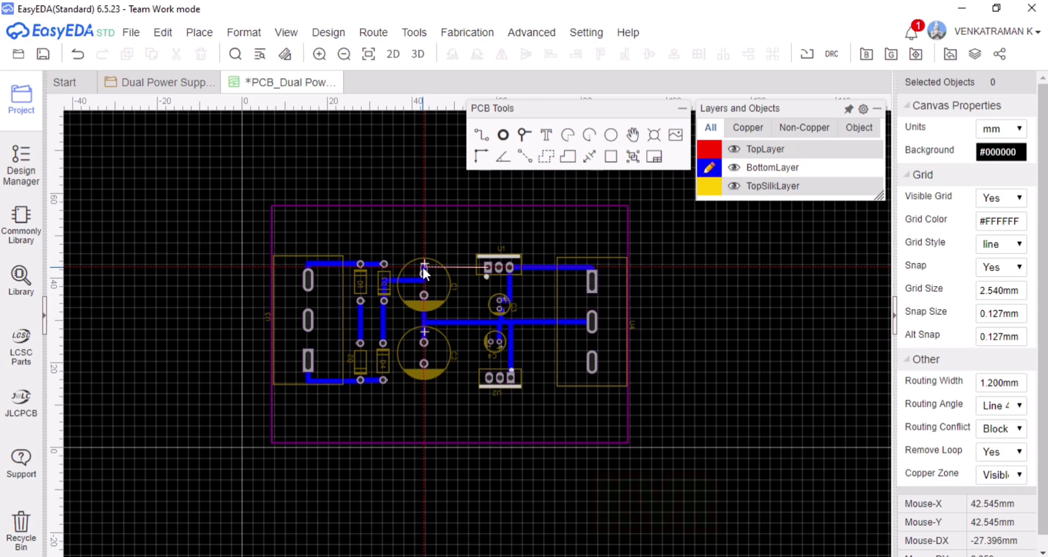
{"action": "left_click", "coordinate": [424, 269]}
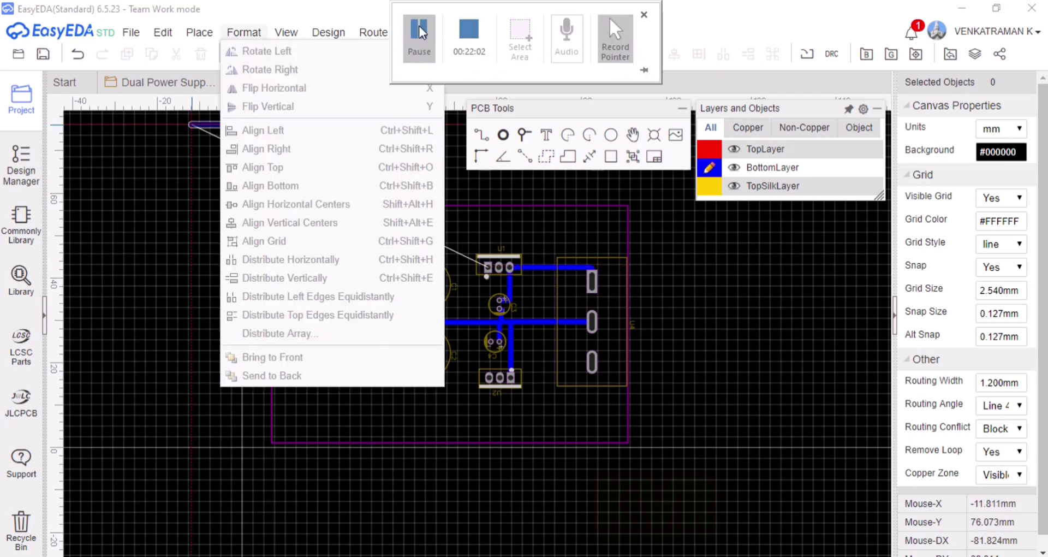
{"action": "left_click", "coordinate": [485, 267]}
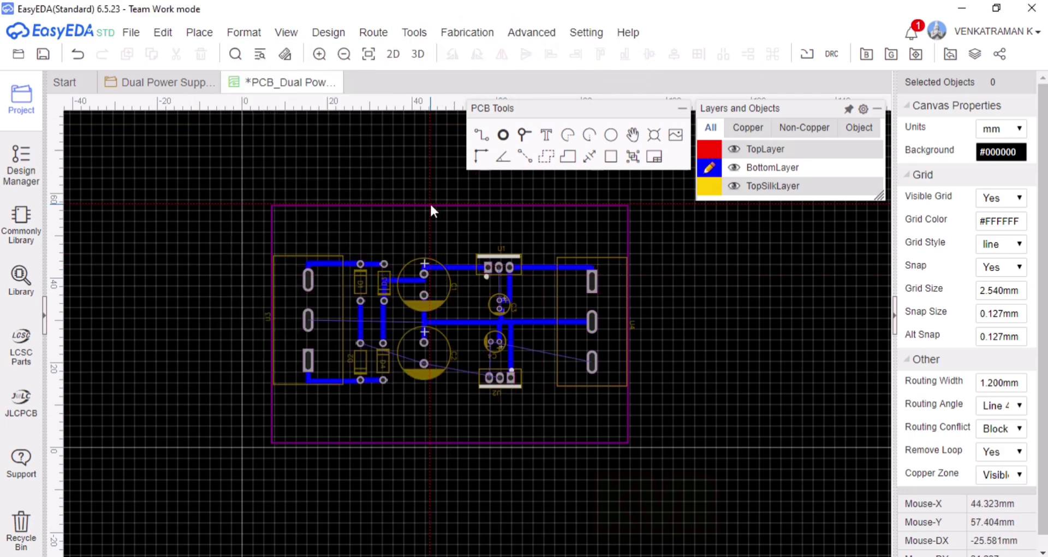
{"action": "left_click", "coordinate": [481, 134]}
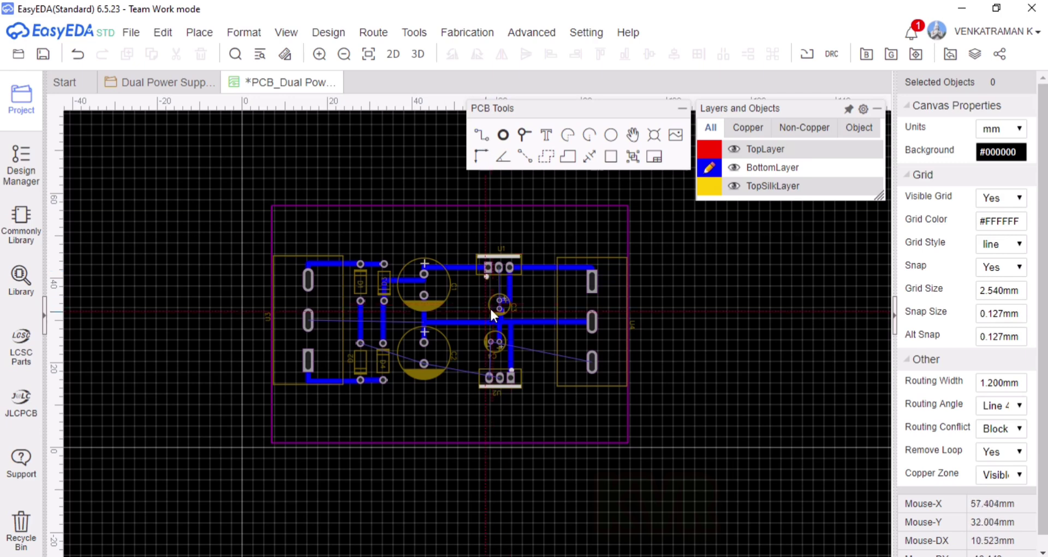
{"action": "left_click", "coordinate": [497, 267]}
{"action": "right_click", "coordinate": [485, 295]}
- Rotate C3 to 180° and move it up beneath U1's output pin
{"action": "left_click", "coordinate": [506, 307]}
{"action": "left_click", "coordinate": [516, 312]}
{"action": "left_click", "coordinate": [507, 305]}
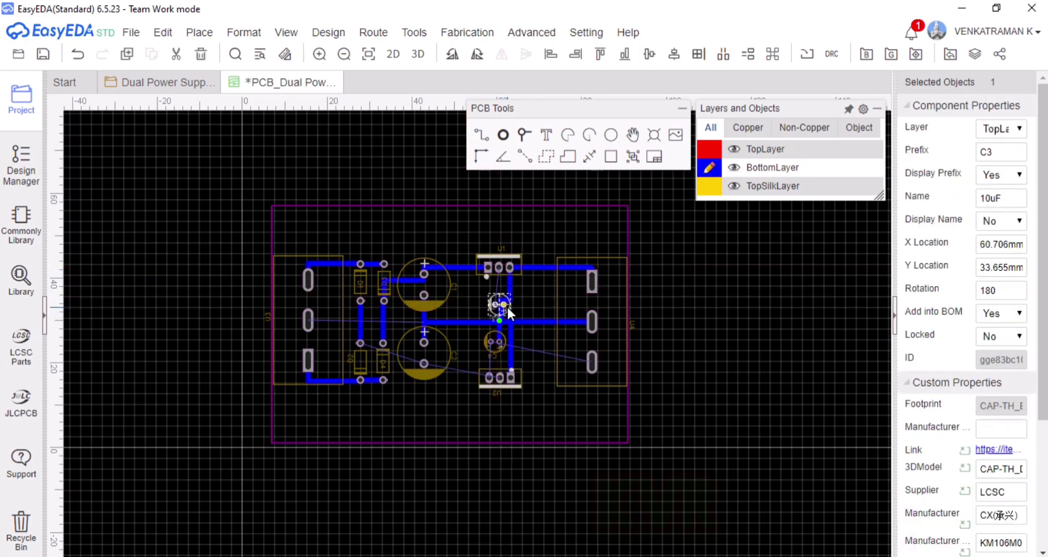
{"action": "mouse_move", "coordinate": [506, 305]}
{"action": "left_mouse_down"}
{"action": "mouse_move", "coordinate": [483, 308]}
{"action": "mouse_move", "coordinate": [509, 298]}
{"action": "left_mouse_up"}
- Remove the old tracks to C3 and position the capacitor at about X 61.7 mm, Y 35.7 mm
{"action": "left_click", "coordinate": [509, 277]}
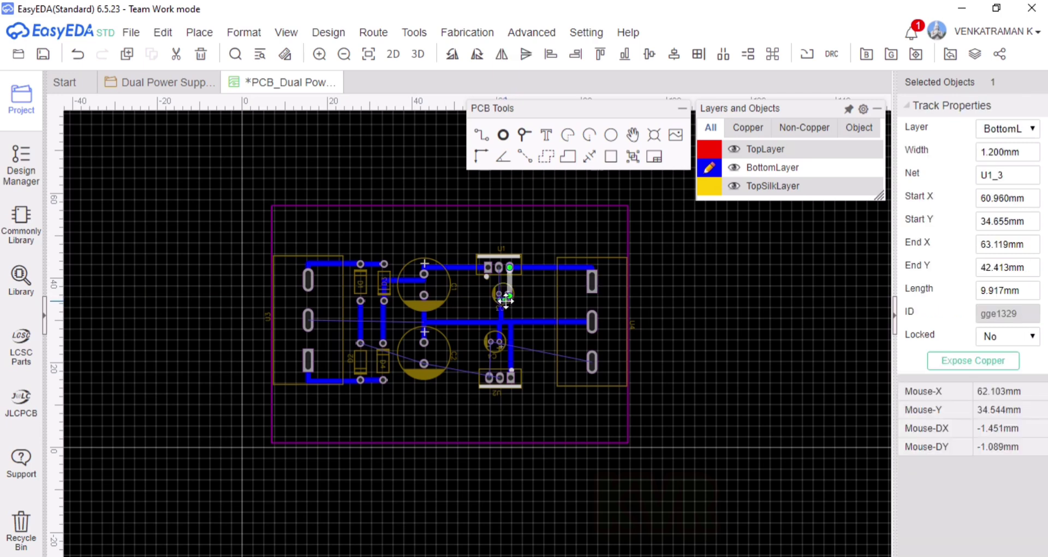
{"action": "left_click", "coordinate": [503, 313]}
{"action": "left_click", "coordinate": [500, 297]}
{"action": "left_click", "coordinate": [501, 297]}
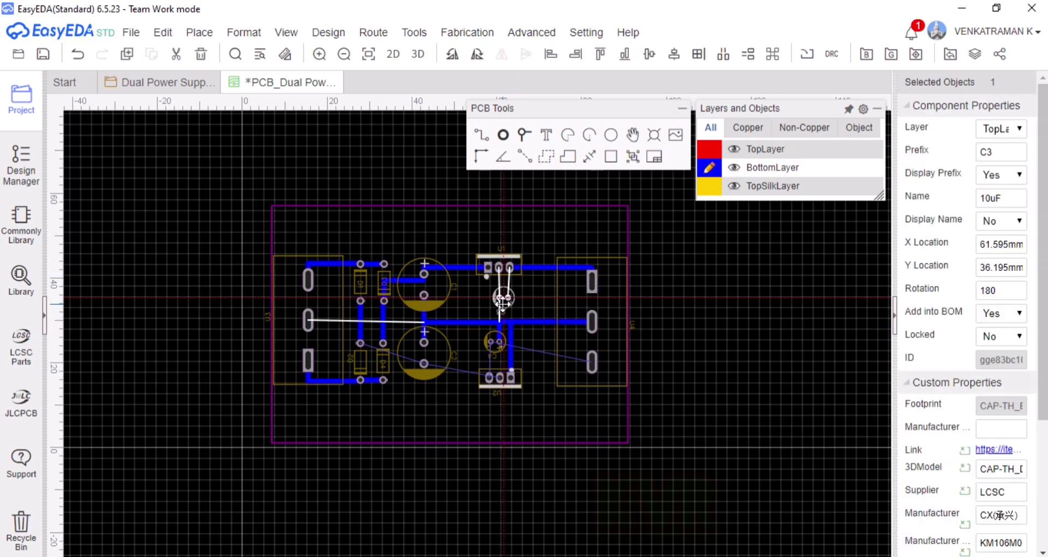
{"action": "left_click_drag", "start_coordinate": [501, 297], "coordinate": [503, 296]}
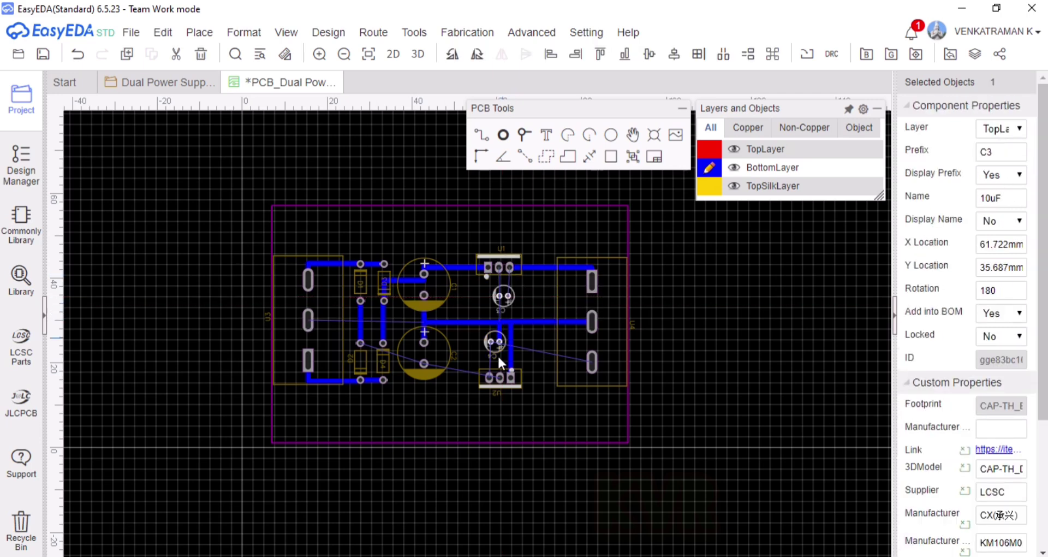
- Route C4's left pad to U2's leftmost pin, and C3's right pad to U1's output pin
{"action": "key", "text": "w"}
{"action": "left_click", "coordinate": [489, 342]}
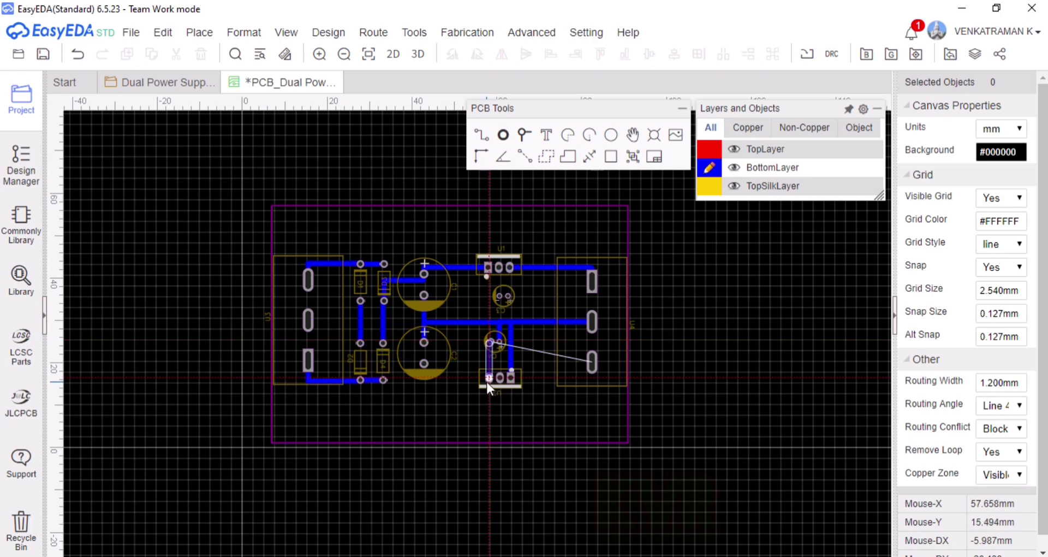
{"action": "left_click", "coordinate": [488, 378]}
{"action": "left_click", "coordinate": [508, 296]}
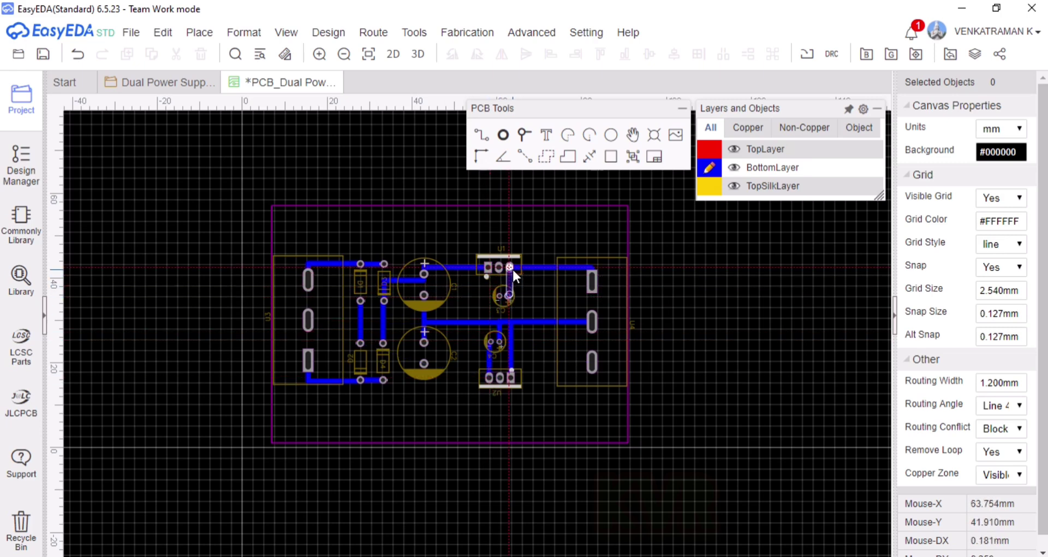
{"action": "key", "text": "Escape"}
- Route U1's middle pin through C3's left pad down to the horizontal centre track
{"action": "left_click", "coordinate": [502, 301]}
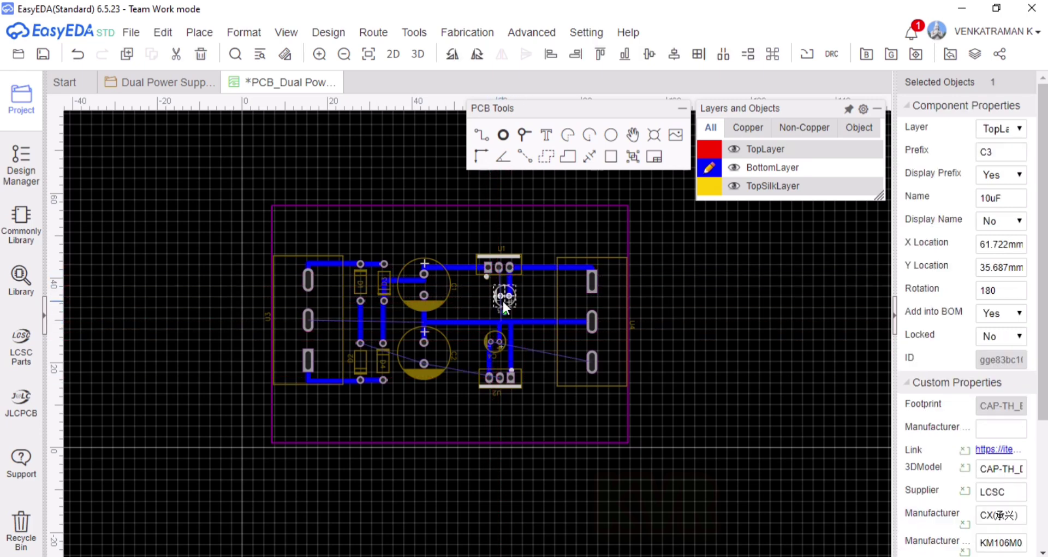
{"action": "left_click", "coordinate": [479, 137]}
{"action": "left_click", "coordinate": [498, 268]}
{"action": "left_click", "coordinate": [499, 297]}
{"action": "left_click", "coordinate": [499, 322]}
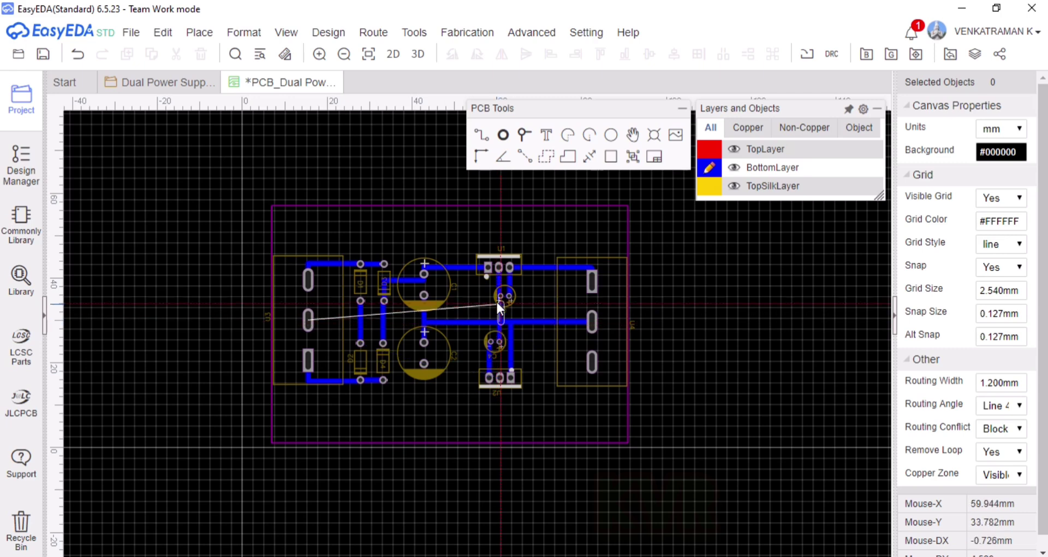
{"action": "right_click", "coordinate": [499, 322]}
{"action": "key", "text": "ctrl+z"}
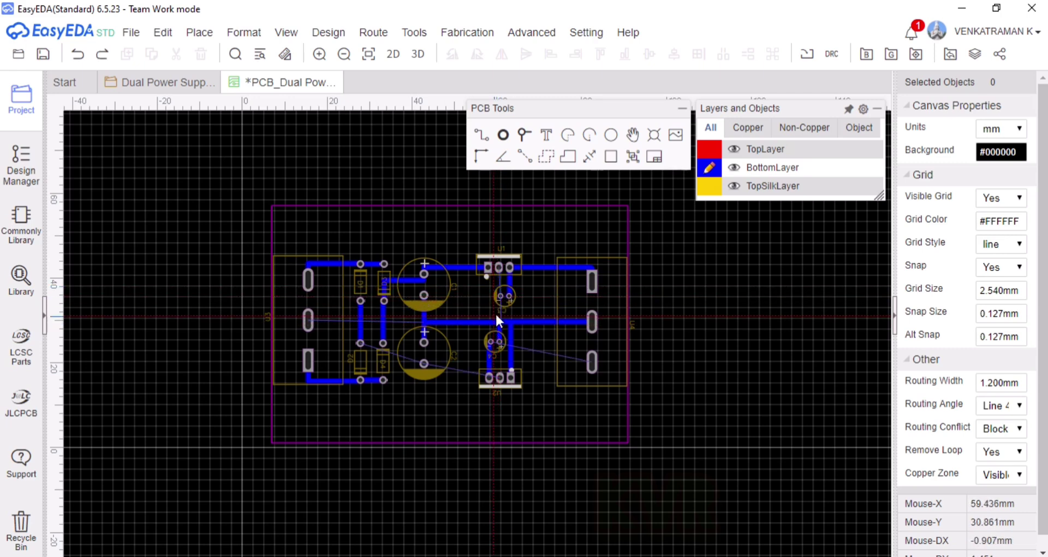
{"action": "key", "text": "ctrl+y"}
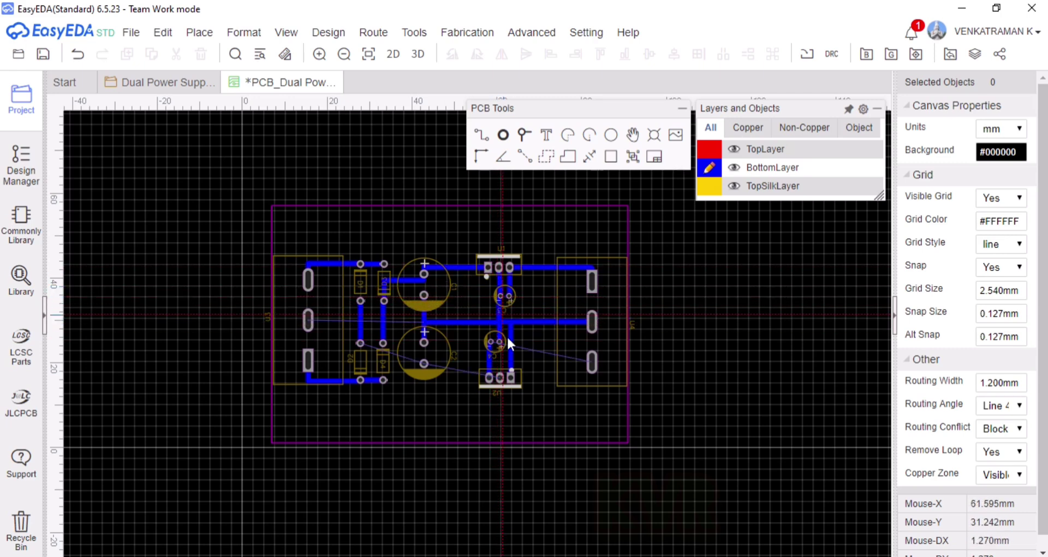
- Route U4's lower pad down and around below U2 to U2's leftmost pin
{"action": "left_click", "coordinate": [480, 137]}
{"action": "left_click", "coordinate": [590, 363]}
{"action": "left_click", "coordinate": [592, 397]}
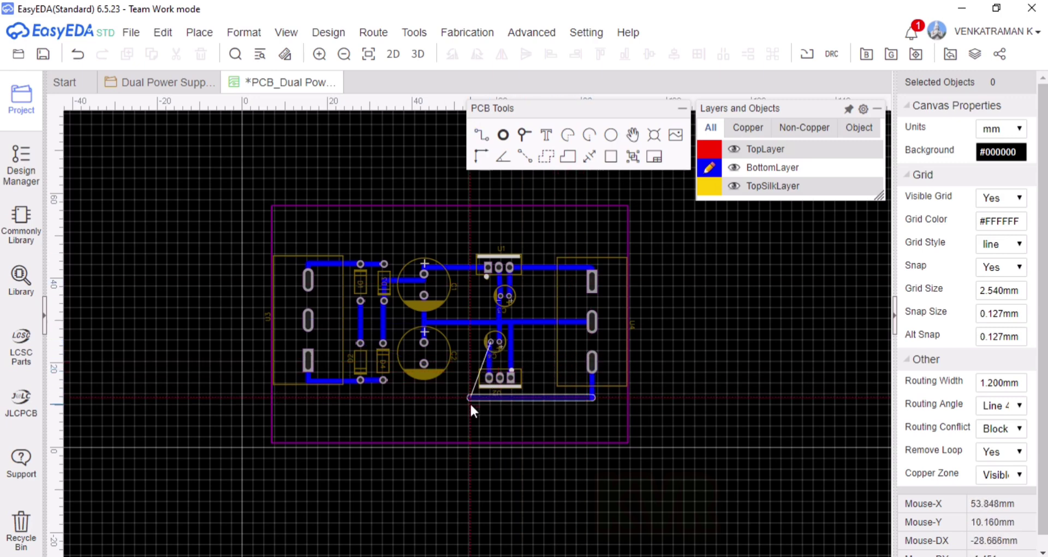
{"action": "left_click", "coordinate": [489, 401]}
{"action": "left_click", "coordinate": [490, 378]}
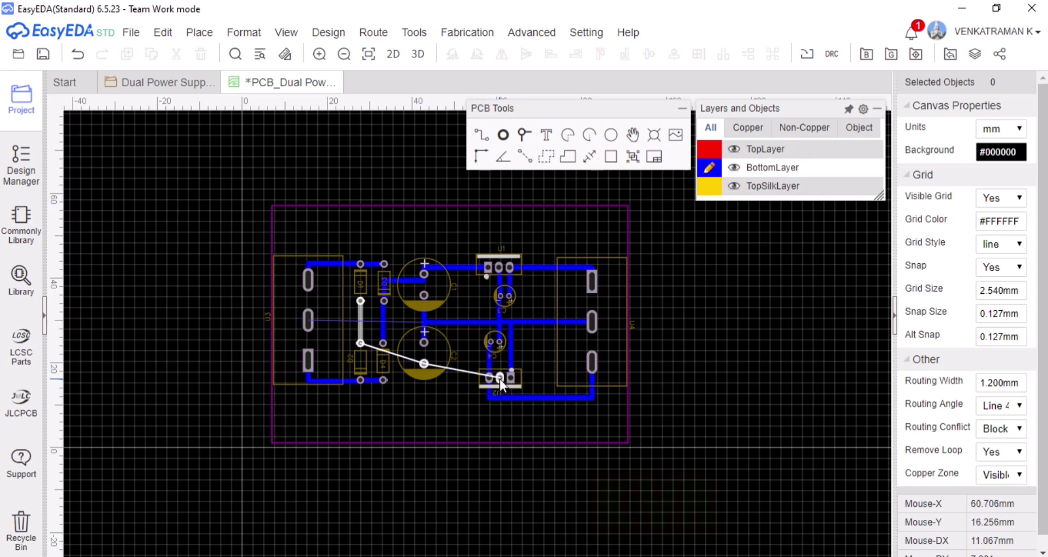
- Route U3's middle pad around the board's left and upper edges and down the right side to U4's middle pad
{"action": "left_click", "coordinate": [308, 320]}
{"action": "left_click", "coordinate": [280, 319]}
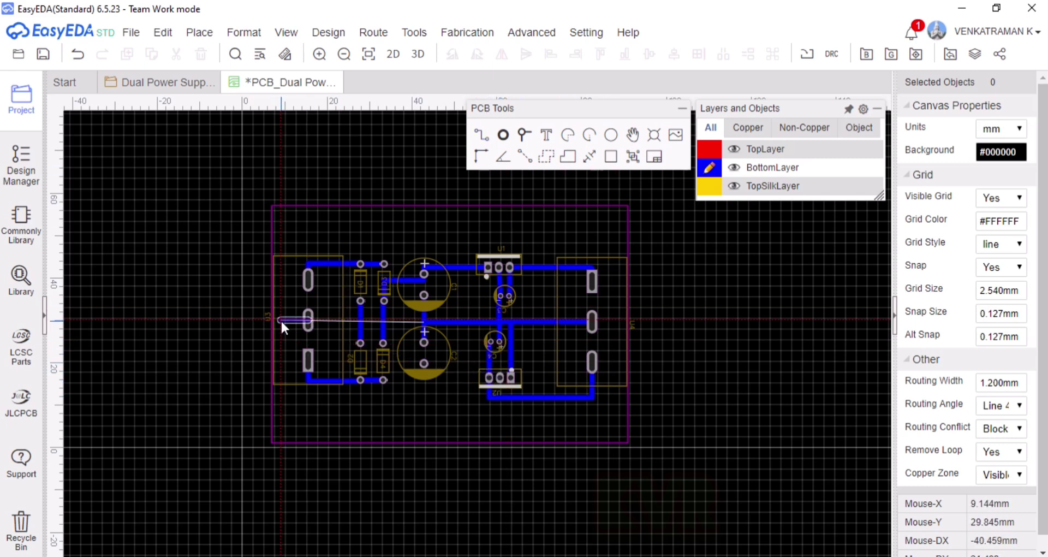
{"action": "left_click", "coordinate": [281, 233]}
{"action": "left_click", "coordinate": [610, 233]}
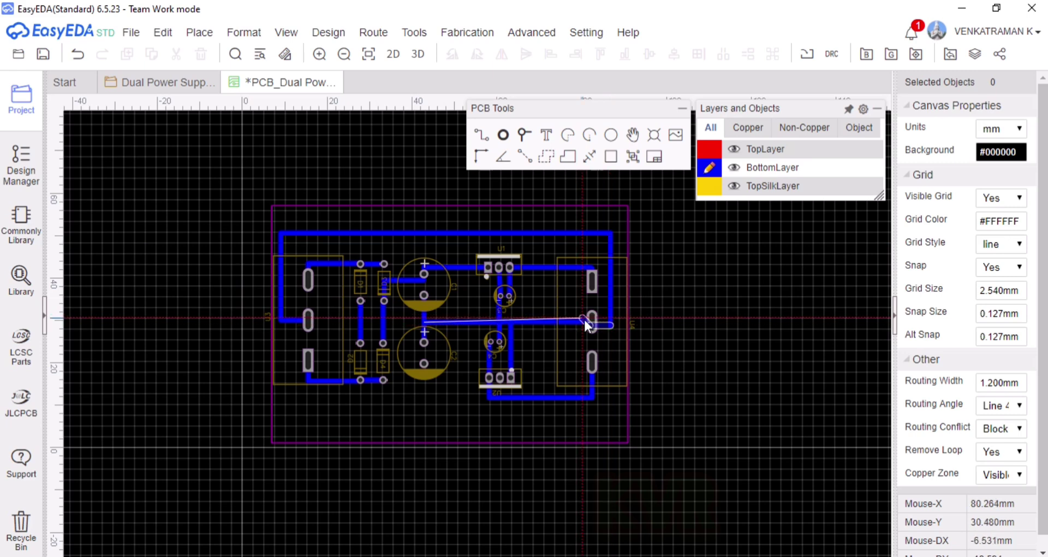
{"action": "left_click", "coordinate": [611, 323]}
{"action": "right_click", "coordinate": [615, 338]}
{"action": "right_click", "coordinate": [608, 324]}
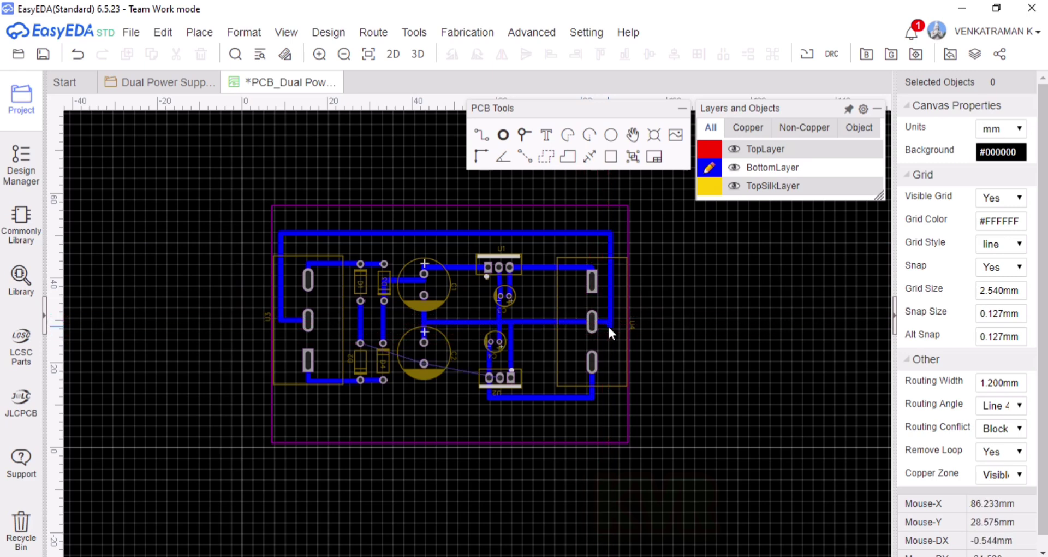
{"action": "left_click", "coordinate": [608, 325]}
{"action": "left_click", "coordinate": [645, 335]}
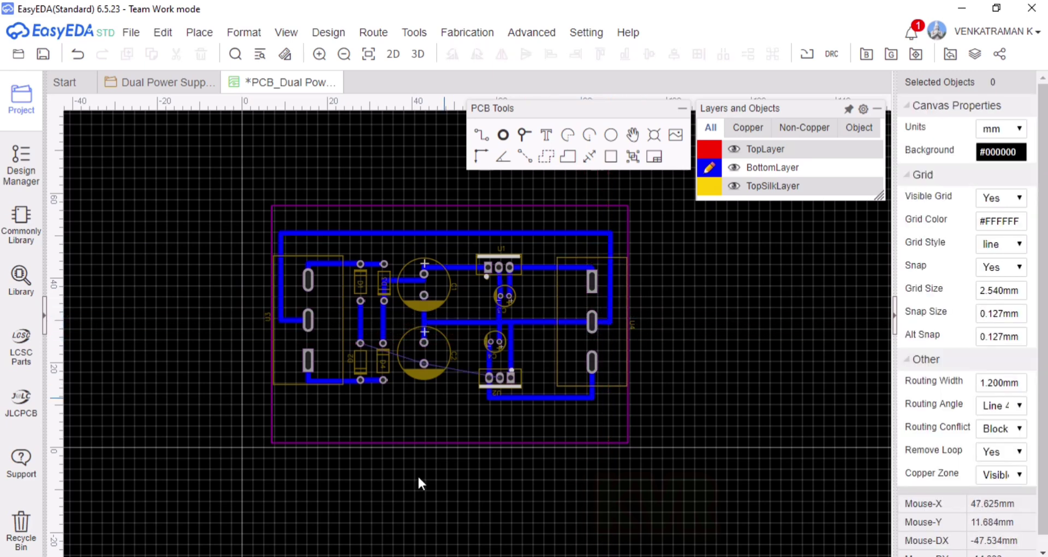
- Route a track from D2's upper pad down and across to C2's lower pad
{"action": "left_click", "coordinate": [349, 356]}
{"action": "key", "text": "w"}
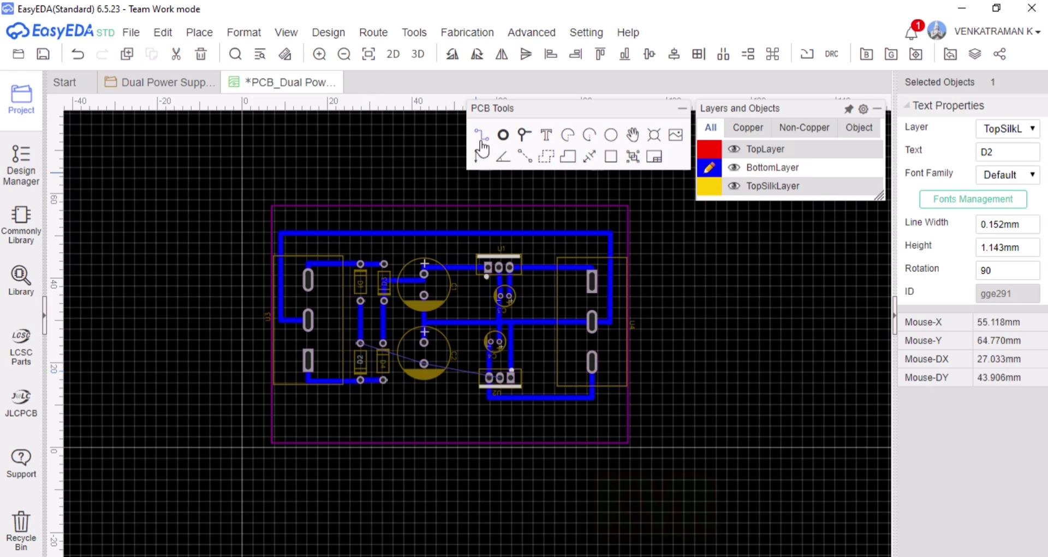
{"action": "left_click", "coordinate": [360, 344]}
{"action": "left_click", "coordinate": [423, 362]}
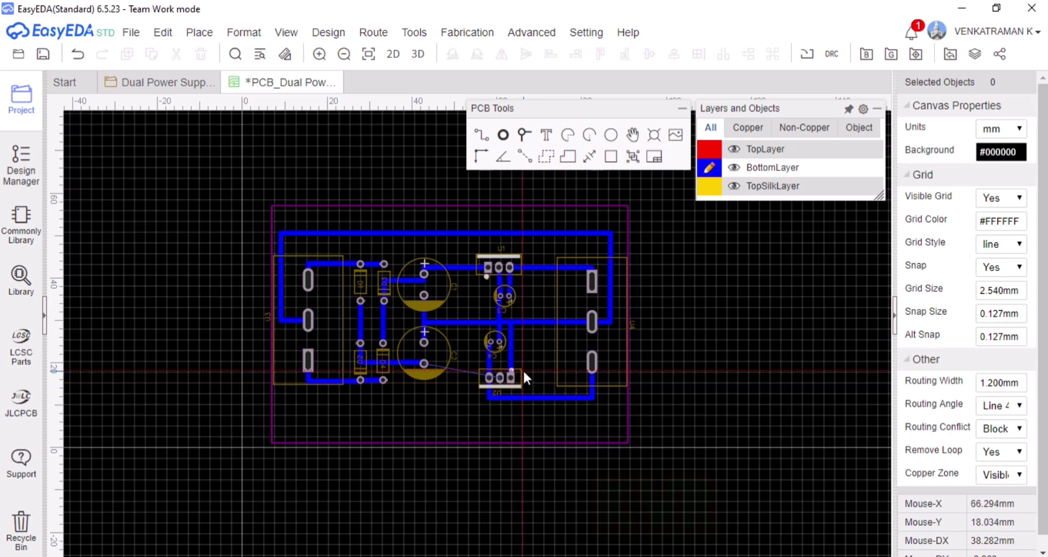
{"action": "left_click", "coordinate": [424, 363]}
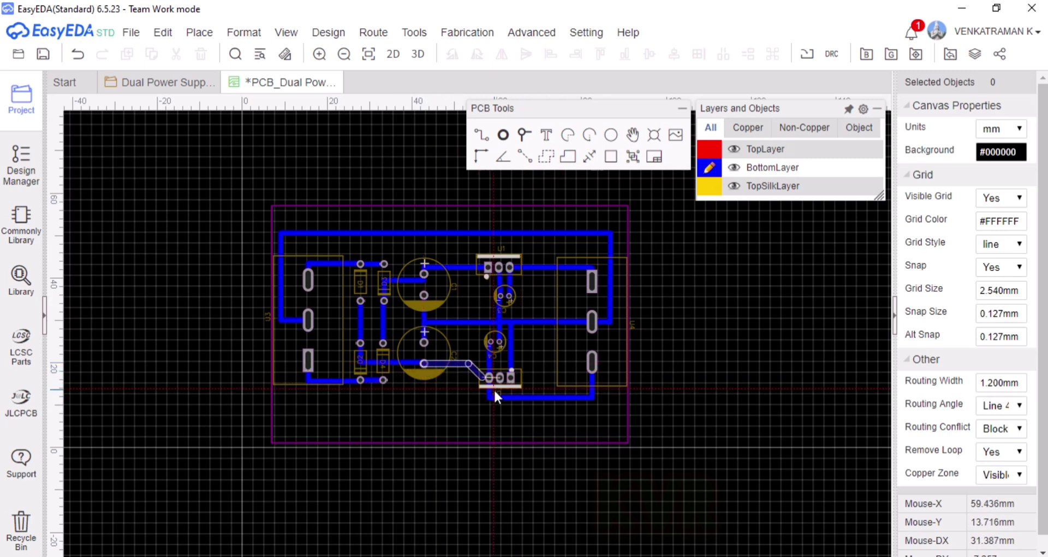
{"action": "left_click", "coordinate": [424, 404]}
{"action": "right_click", "coordinate": [422, 386]}
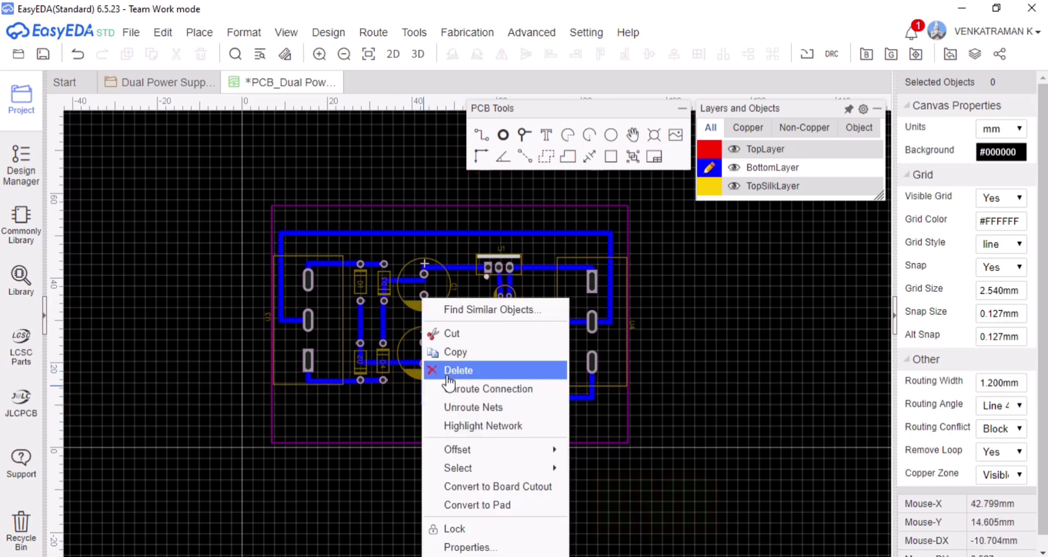
{"action": "left_click", "coordinate": [459, 367]}
- Inspect the component side and the bottom tracks of the board in the 3D view, and return to the PCB layout
{"action": "left_click", "coordinate": [418, 54]}
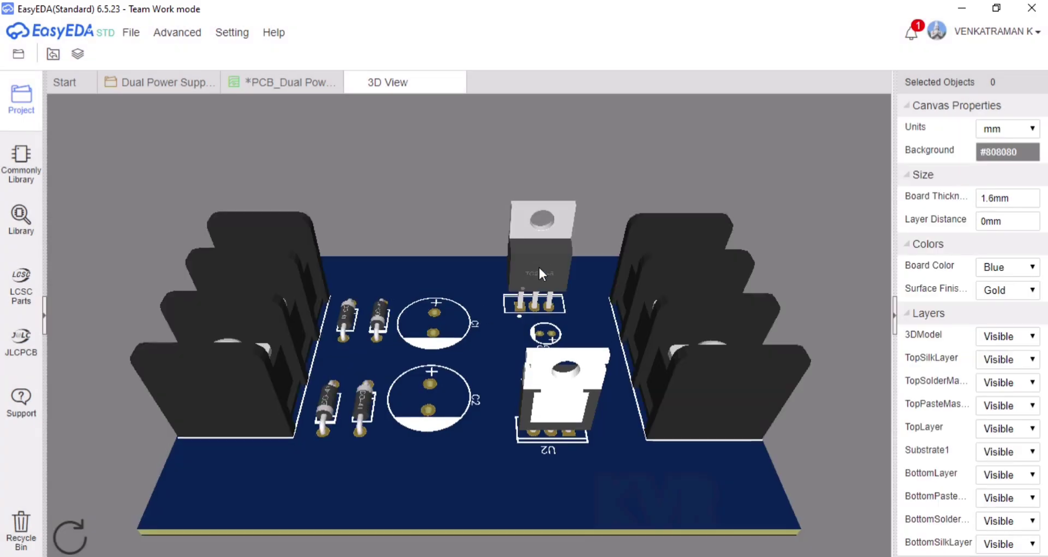
{"action": "left_click_drag", "start_coordinate": [538, 266], "coordinate": [569, 385]}
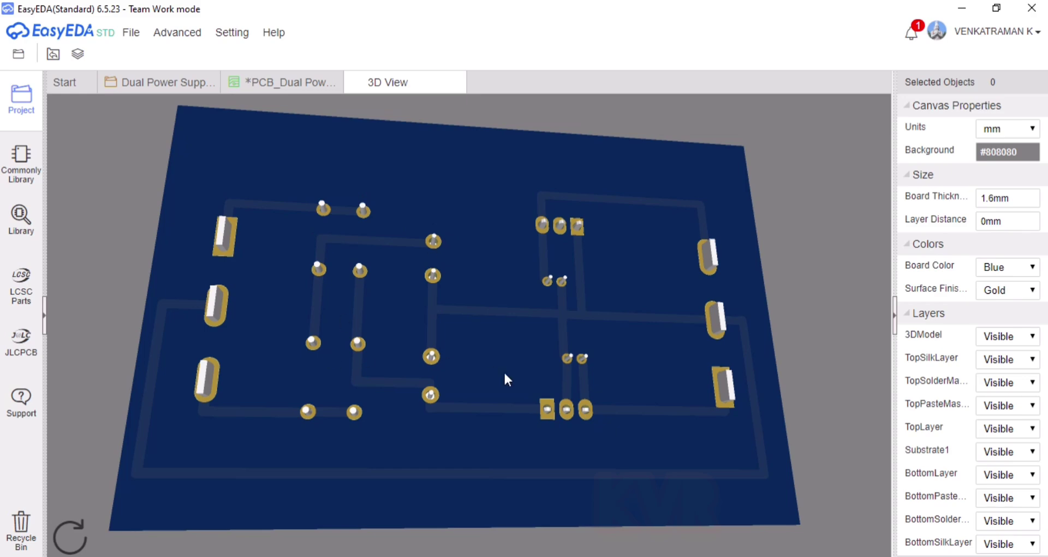
{"action": "left_click_drag", "start_coordinate": [504, 373], "coordinate": [480, 141]}
{"action": "left_click", "coordinate": [455, 83]}
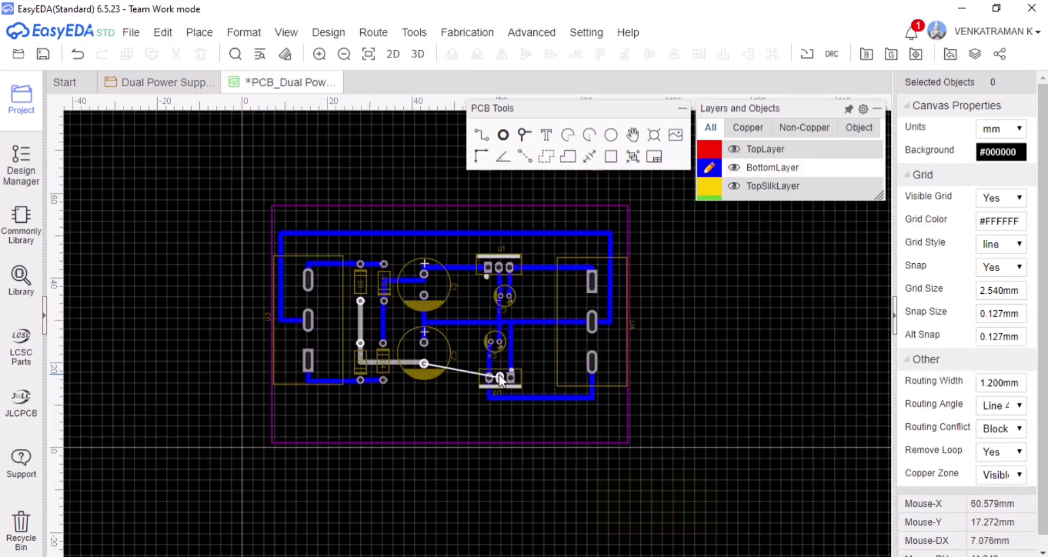
- Remove the tracks at C4 and move C4 between U2 and U4, to about X 70.2 mm, Y 22.9 mm
{"action": "mouse_move", "coordinate": [735, 111]}
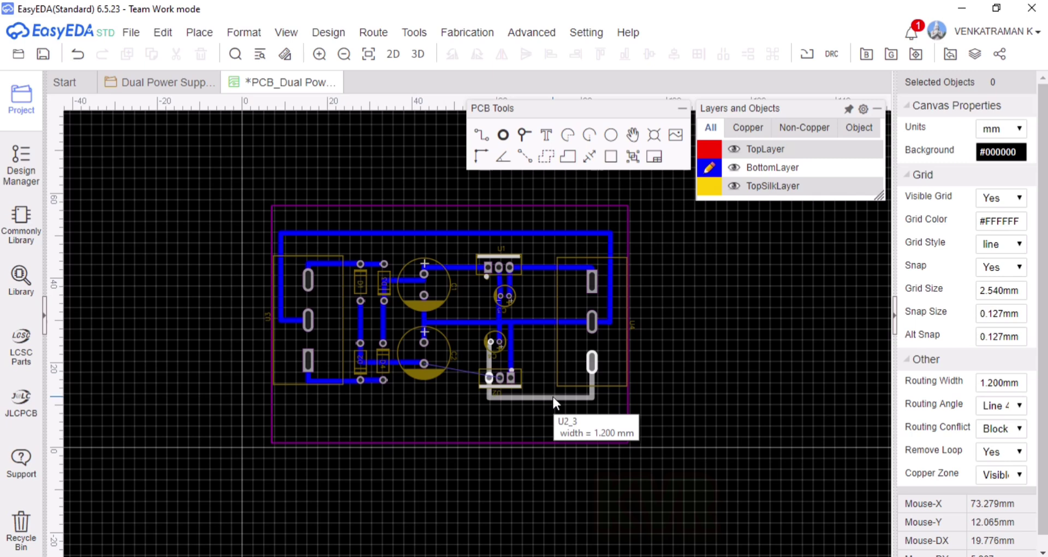
{"action": "left_click", "coordinate": [499, 329]}
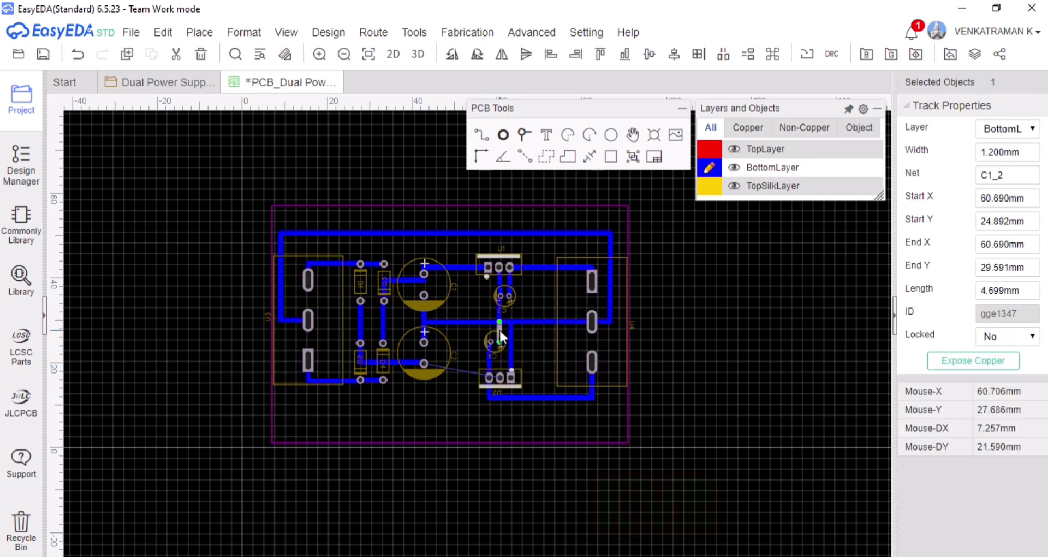
{"action": "left_click", "coordinate": [487, 353]}
{"action": "left_click_drag", "start_coordinate": [494, 346], "coordinate": [539, 349]}
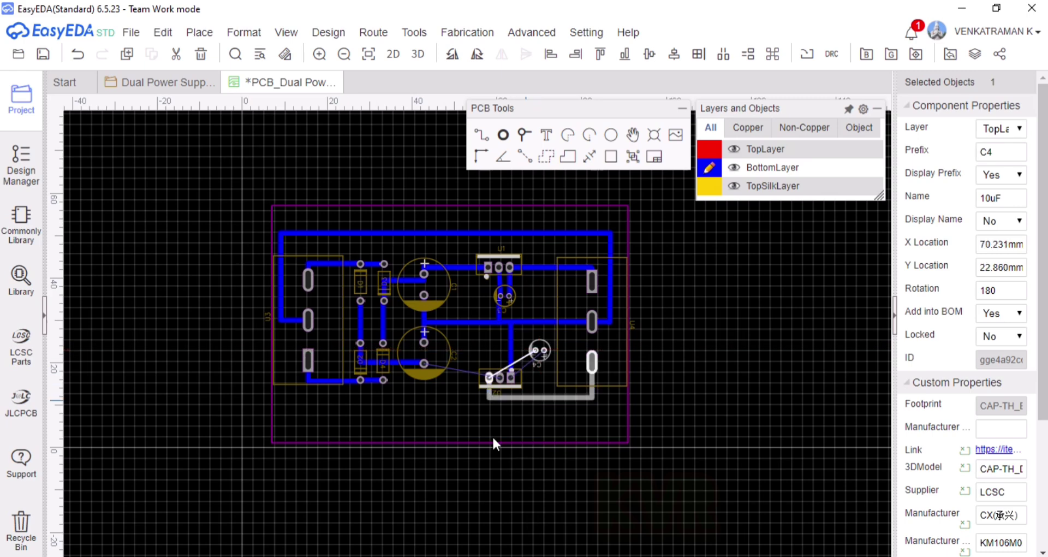
- Route C2's lower pad up and across to above U2, then down to U2's middle pin
{"action": "left_click", "coordinate": [494, 438]}
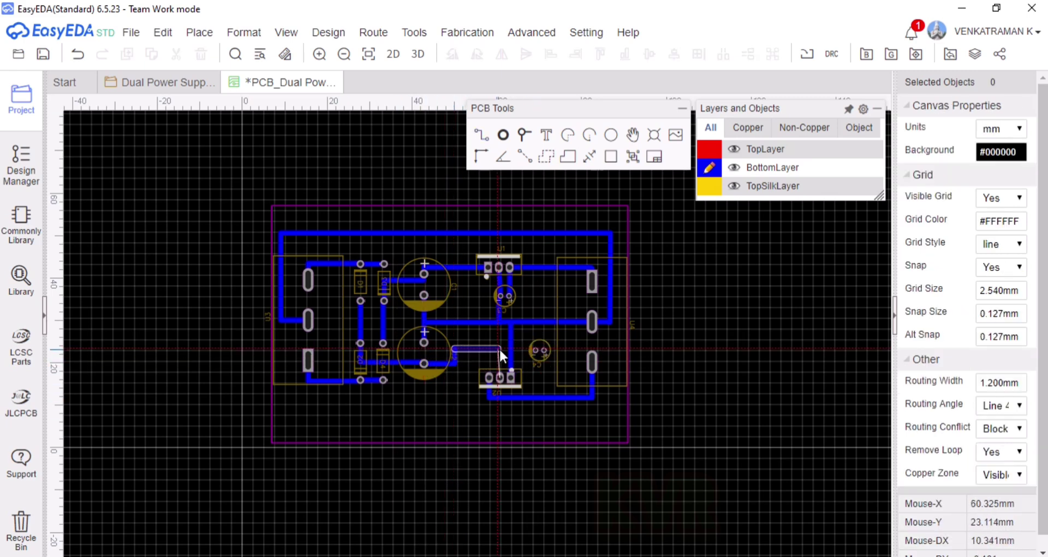
{"action": "left_click", "coordinate": [499, 348]}
{"action": "left_click", "coordinate": [501, 375]}
- Rotate C4 by 180 degrees
{"action": "left_click", "coordinate": [545, 356]}
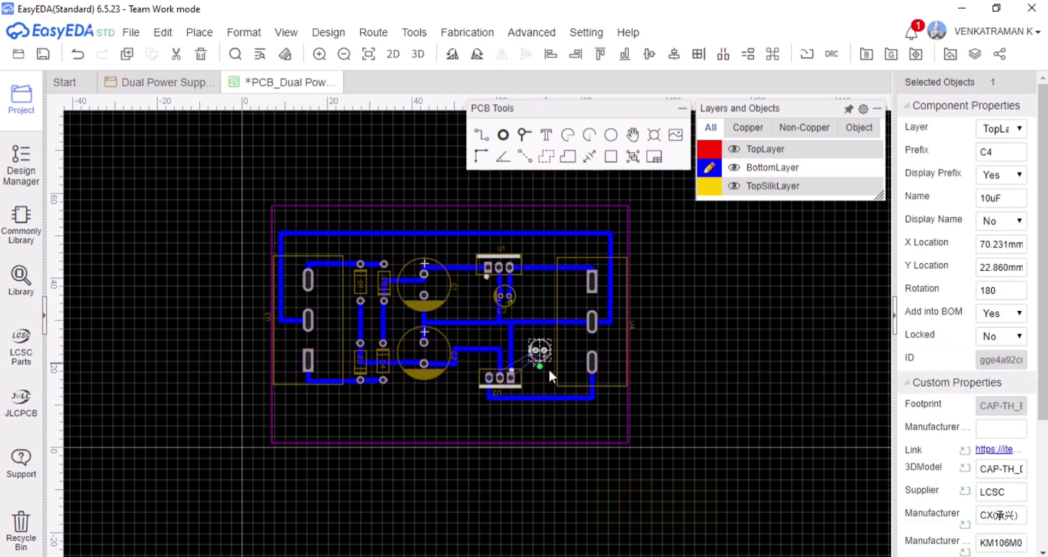
{"action": "key", "text": "space"}
{"action": "key", "text": "space"}
{"action": "left_click", "coordinate": [547, 373]}
- Route C4's left pad to the vertical track above U2, and its right pad to U4's lower pad
{"action": "left_click", "coordinate": [370, 181]}
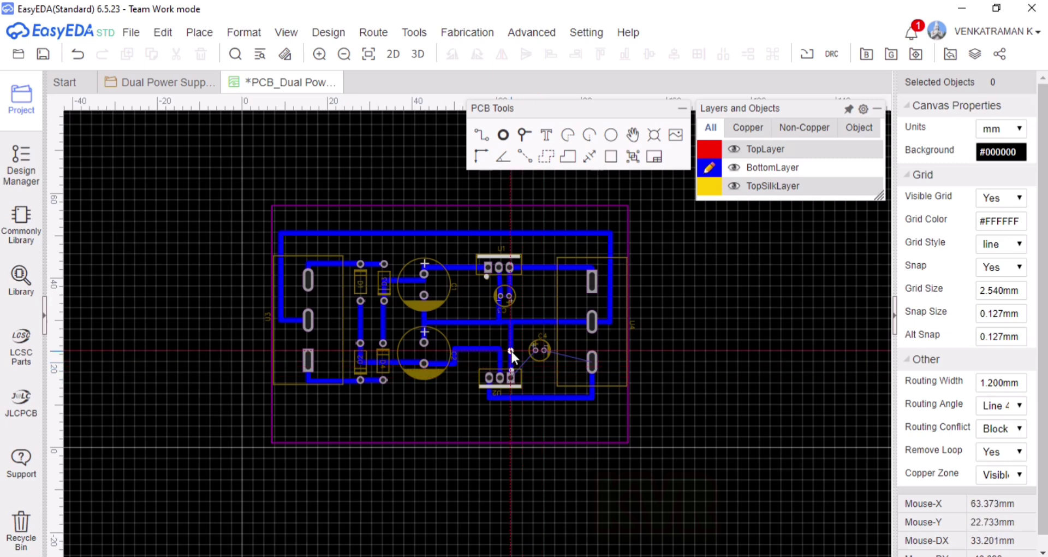
{"action": "left_click", "coordinate": [510, 348]}
{"action": "left_click", "coordinate": [535, 350]}
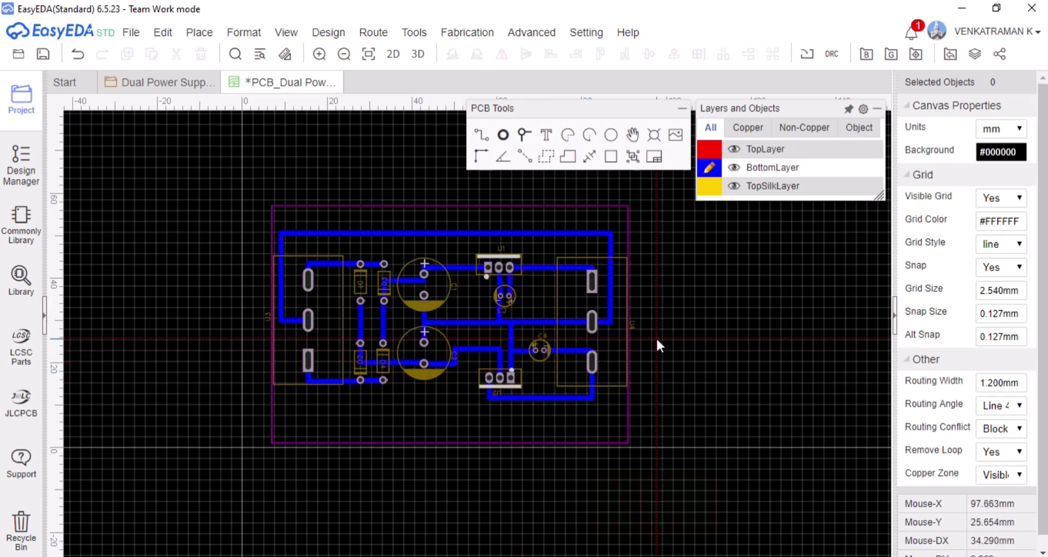
{"action": "left_click", "coordinate": [491, 441]}
{"action": "left_click_drag", "start_coordinate": [450, 442], "coordinate": [448, 443]}
{"action": "key", "text": "ctrl+z"}
{"action": "left_click", "coordinate": [436, 442]}
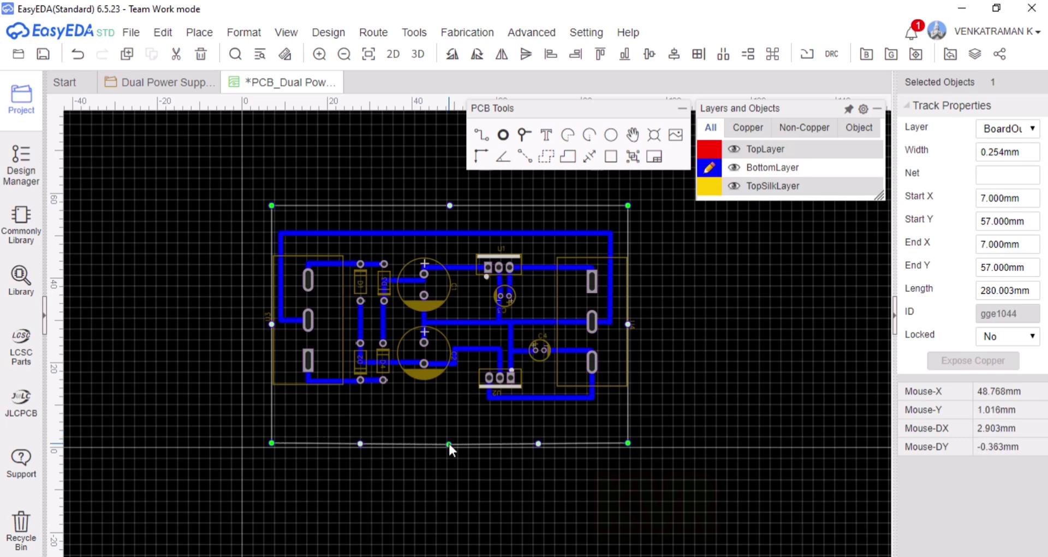
{"action": "key", "text": "ctrl+z"}
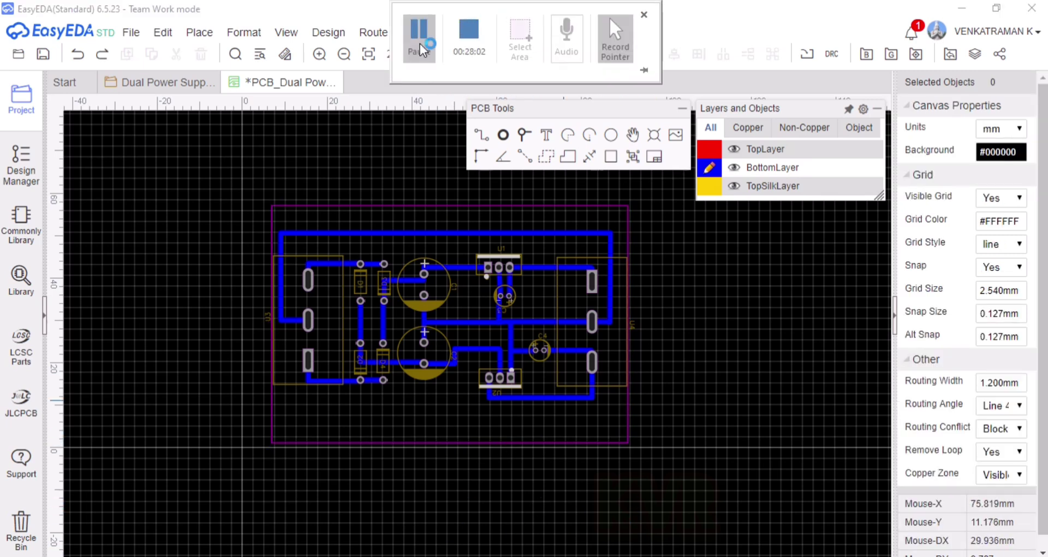
{"action": "left_click", "coordinate": [421, 41]}
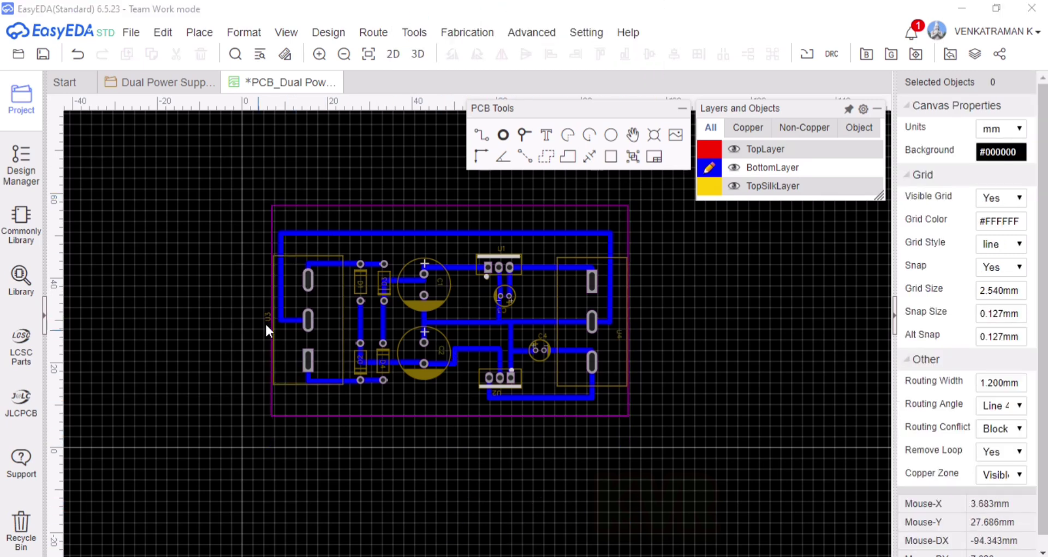
- Move the U3 label below the left connector, change its text to INPUT and rotate it to 0 degrees
{"action": "left_click_drag", "start_coordinate": [267, 319], "coordinate": [299, 400]}
{"action": "double_click", "coordinate": [300, 399]}
{"action": "type", "text": "INNP"}
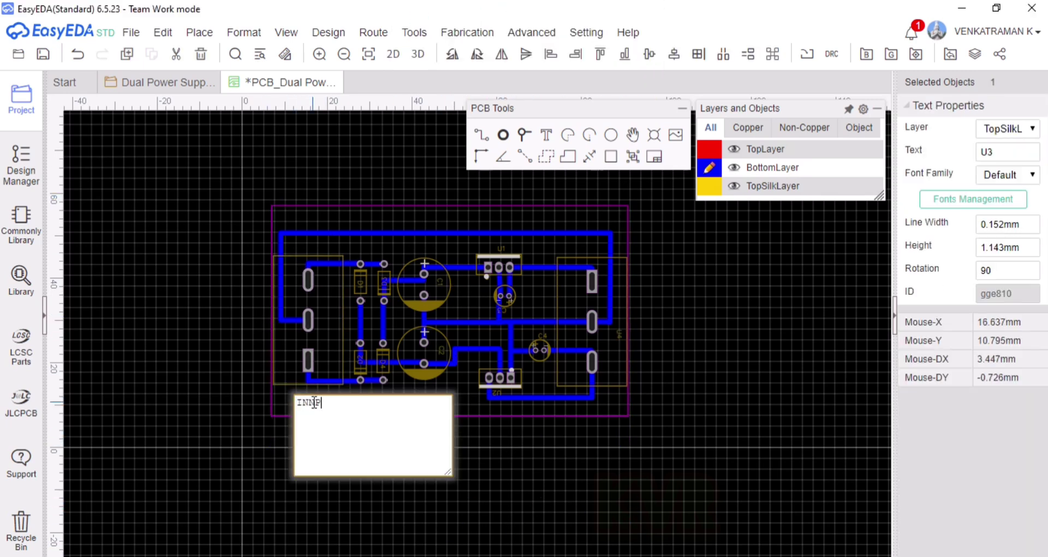
{"action": "type", "text": "UT"}
{"action": "key", "text": "Return"}
{"action": "key", "text": "space"}
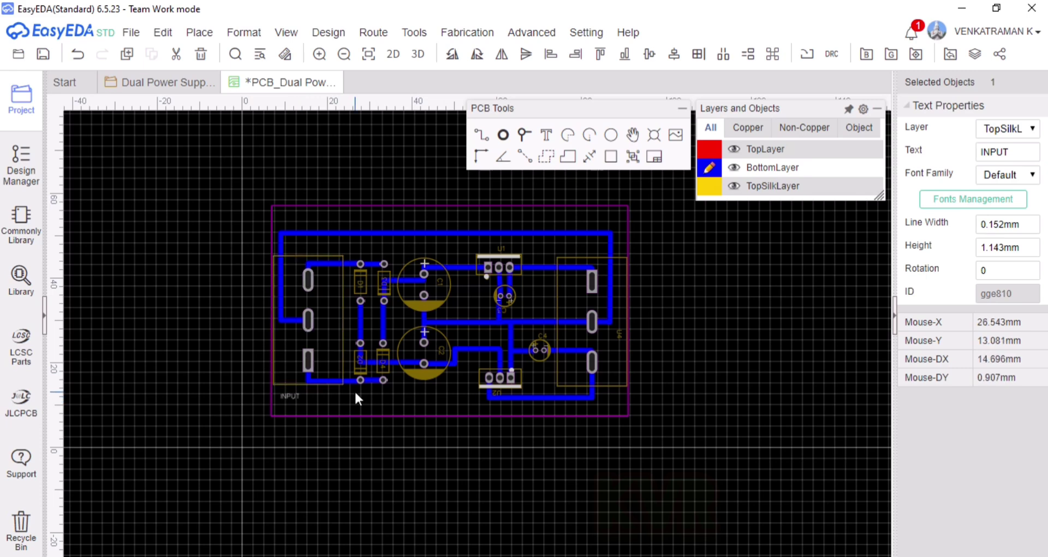
- Set the INPUT label's line width to 0.3 mm and its height to 2 mm
{"action": "type", "text": "0.3"}
{"action": "key", "text": "Return"}
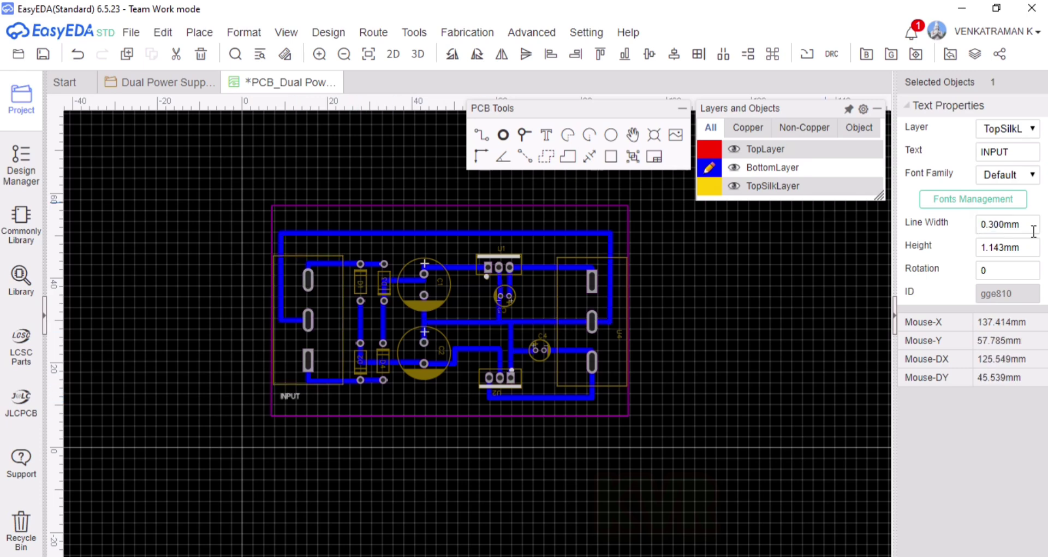
{"action": "left_click", "coordinate": [1032, 246]}
{"action": "type", "text": "1.4"}
{"action": "key", "text": "Return"}
{"action": "left_click", "coordinate": [1032, 245]}
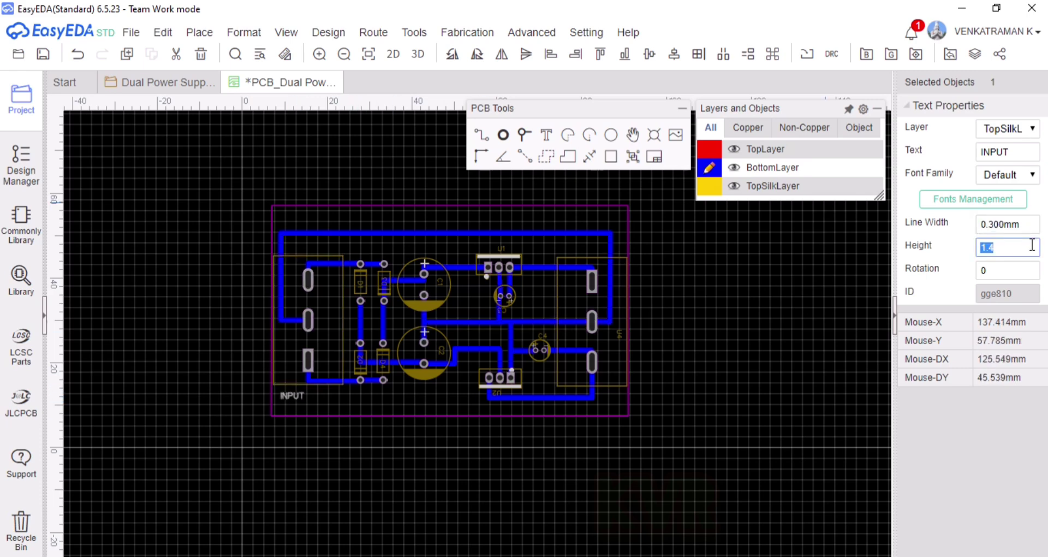
{"action": "type", "text": "0.6"}
{"action": "key", "text": "Return"}
{"action": "type", "text": "1.5"}
{"action": "key", "text": "Return"}
{"action": "left_click", "coordinate": [1032, 245]}
{"action": "type", "text": "2"}
{"action": "key", "text": "Return"}
{"action": "left_click", "coordinate": [704, 334]}
- Change the U4 label's text to OUTPUT and set its height to 2 mm
{"action": "left_click", "coordinate": [618, 332]}
{"action": "left_click", "coordinate": [1024, 153]}
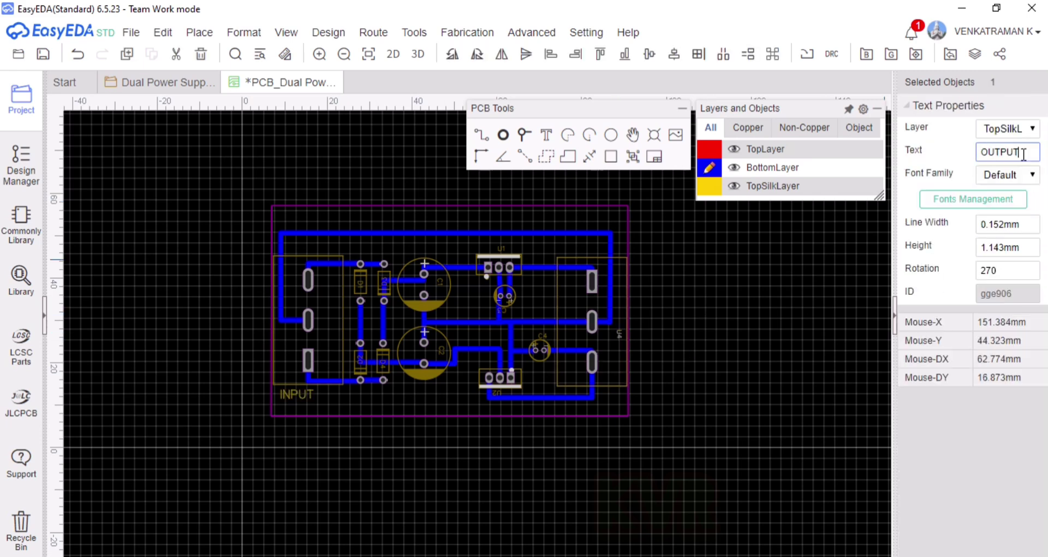
{"action": "left_click", "coordinate": [1024, 246]}
{"action": "type", "text": "2"}
{"action": "key", "text": "Return"}
- Rotate the OUTPUT label to 0 degrees and place it below the right connector
{"action": "key", "text": "space"}
{"action": "left_click_drag", "start_coordinate": [620, 366], "coordinate": [597, 398]}
{"action": "left_click", "coordinate": [292, 394]}
- Set the OUTPUT label's line width to 0.3 mm
{"action": "left_click", "coordinate": [605, 399]}
{"action": "left_click", "coordinate": [986, 224]}
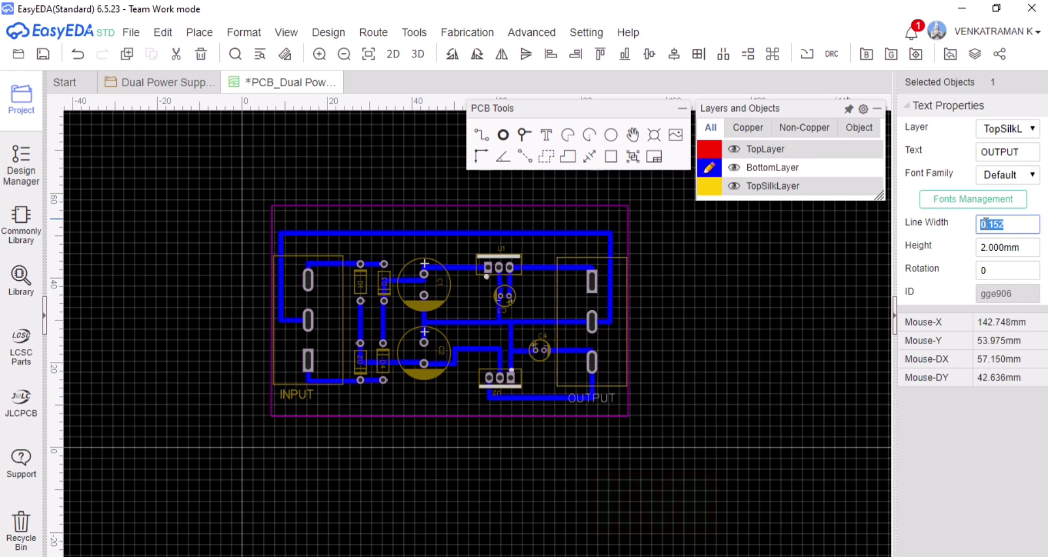
{"action": "type", "text": "0.3"}
{"action": "key", "text": "Return"}
{"action": "left_click", "coordinate": [472, 225]}
- Change the U1 label's text to 7812
{"action": "double_click", "coordinate": [504, 250]}
{"action": "type", "text": "78"}
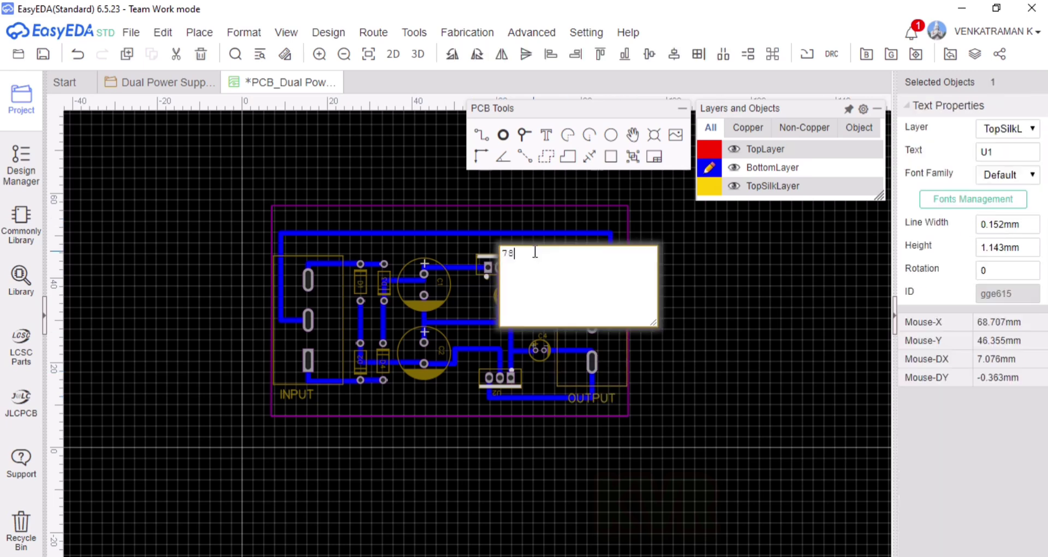
{"action": "type", "text": "12"}
{"action": "key", "text": "Return"}
{"action": "double_click", "coordinate": [509, 248]}
{"action": "key", "text": "Return"}
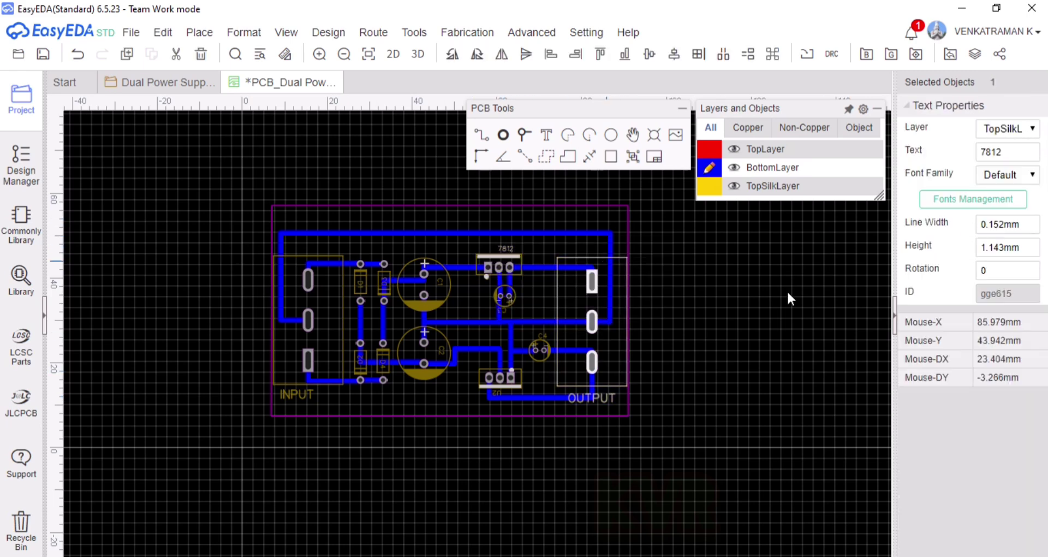
- Set the 7812 label's height to 2 mm and line width to 0.3 mm, and centre it above U1
{"action": "left_click", "coordinate": [989, 247]}
{"action": "type", "text": "21"}
{"action": "double_click", "coordinate": [1025, 230]}
{"action": "type", "text": "0.3"}
{"action": "key", "text": "Return"}
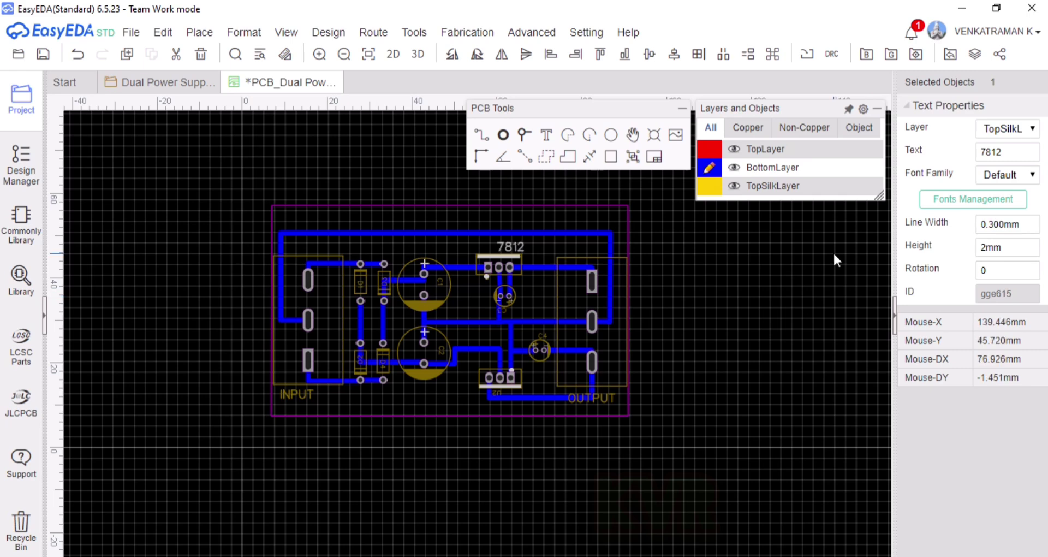
- Change the U2 label's text to 7912
{"action": "double_click", "coordinate": [496, 390]}
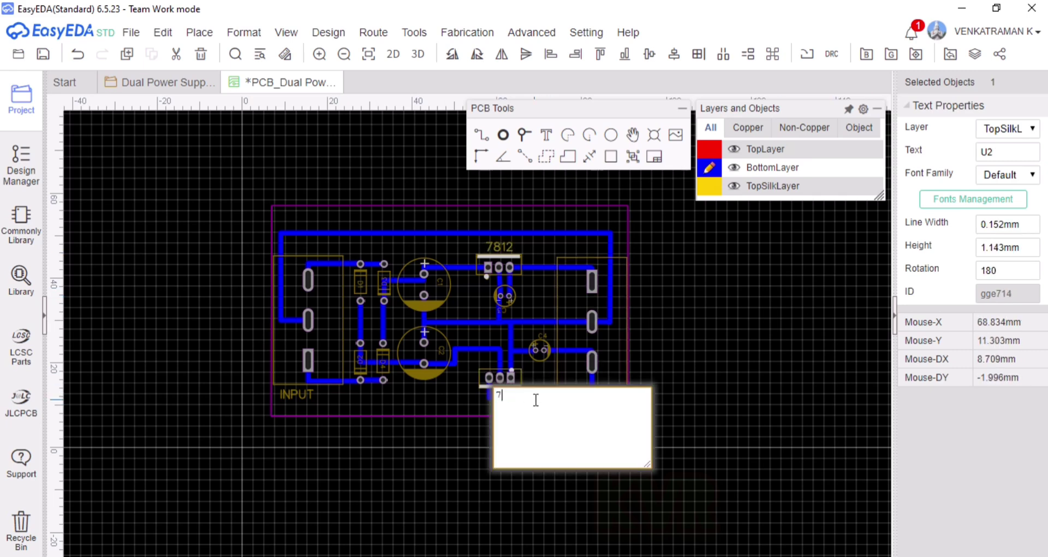
{"action": "type", "text": "7912"}
{"action": "key", "text": "Return"}
- Set the 7912 label's height to 2 mm and line width to 0.3 mm, and turn it upright
{"action": "double_click", "coordinate": [1005, 247]}
{"action": "type", "text": "2"}
{"action": "double_click", "coordinate": [1027, 222]}
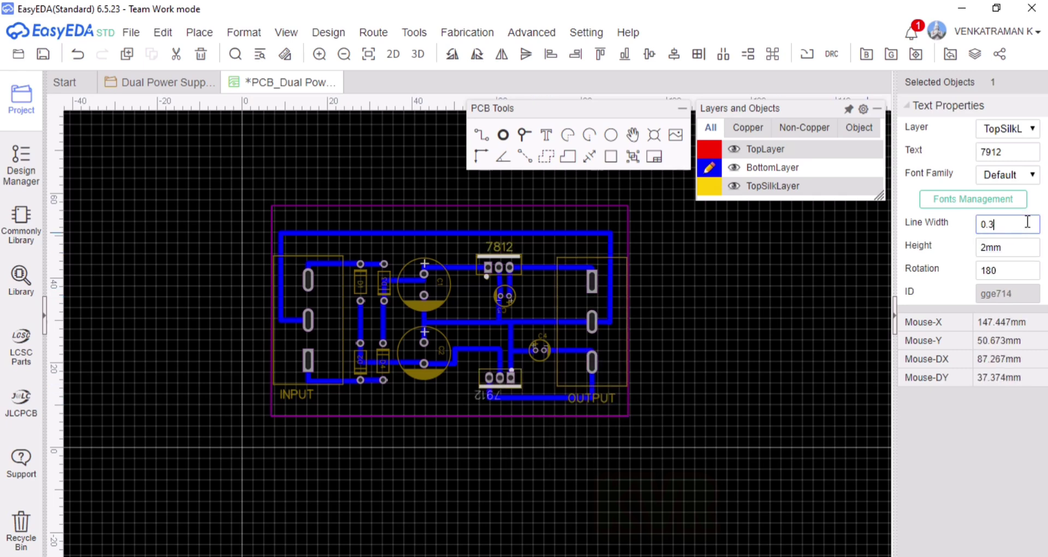
{"action": "key", "text": "Return"}
{"action": "left_click", "coordinate": [500, 434]}
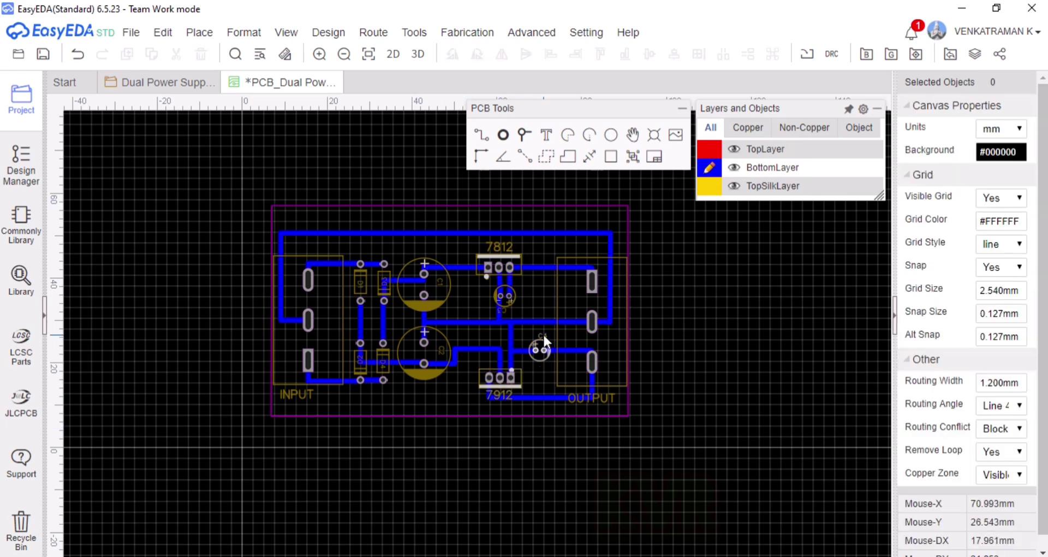
- Change the text of the C4 and C3 labels to 10UF
{"action": "double_click", "coordinate": [542, 333]}
{"action": "type", "text": "10uF"}
{"action": "key", "text": "Return"}
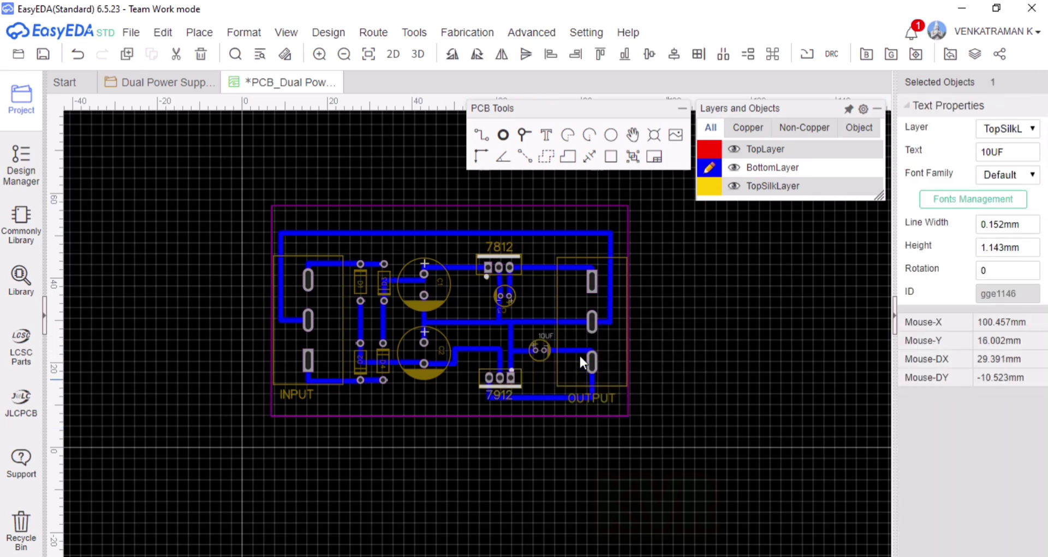
{"action": "left_click", "coordinate": [503, 307]}
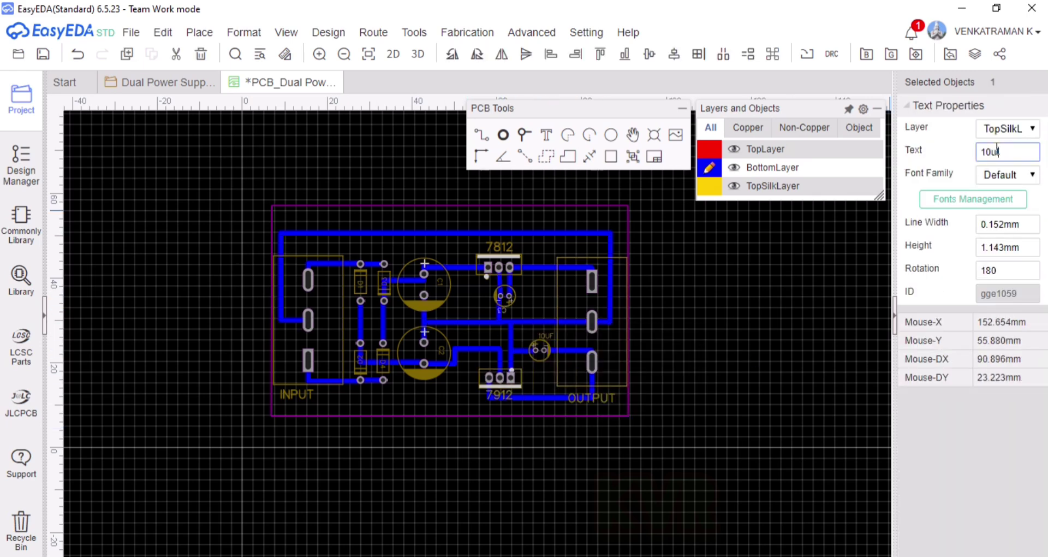
{"action": "key", "text": "Return"}
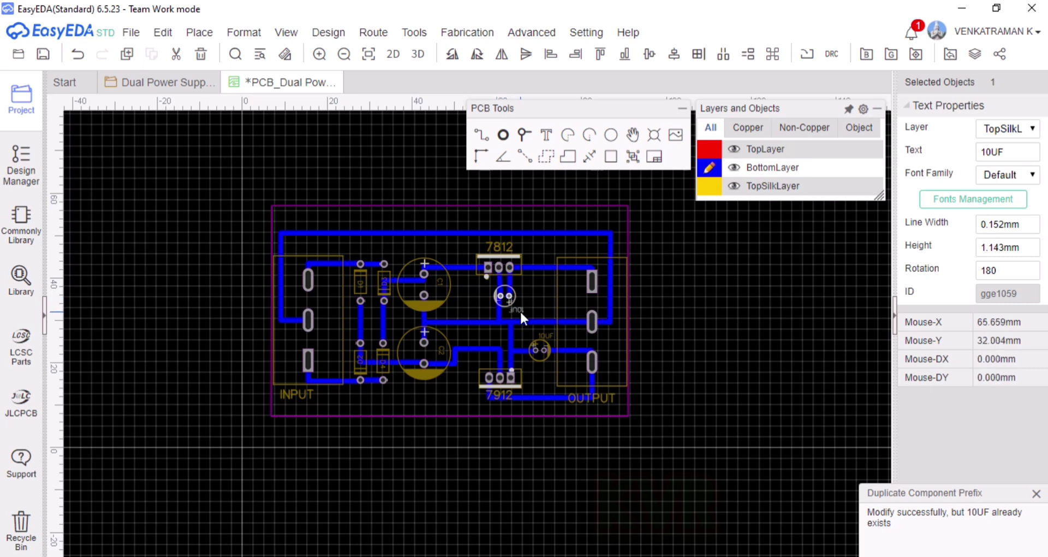
- Rotate the 10UF label beside C3 to 0 degrees and set its height to 2 mm
{"action": "left_click", "coordinate": [545, 306]}
{"action": "left_click", "coordinate": [517, 309]}
{"action": "left_click", "coordinate": [1017, 247]}
{"action": "type", "text": "2"}
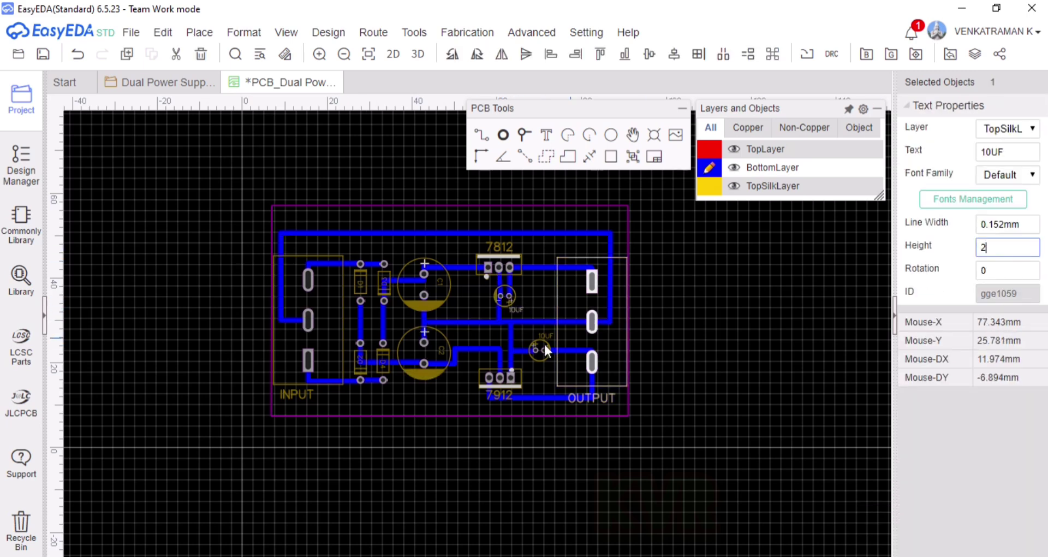
- Set the height of C4's 10UF label to 1.8 mm and its line width to 0.3 mm
{"action": "left_click", "coordinate": [546, 337]}
{"action": "left_click", "coordinate": [1031, 253]}
{"action": "left_click", "coordinate": [1027, 227]}
{"action": "type", "text": "0.3"}
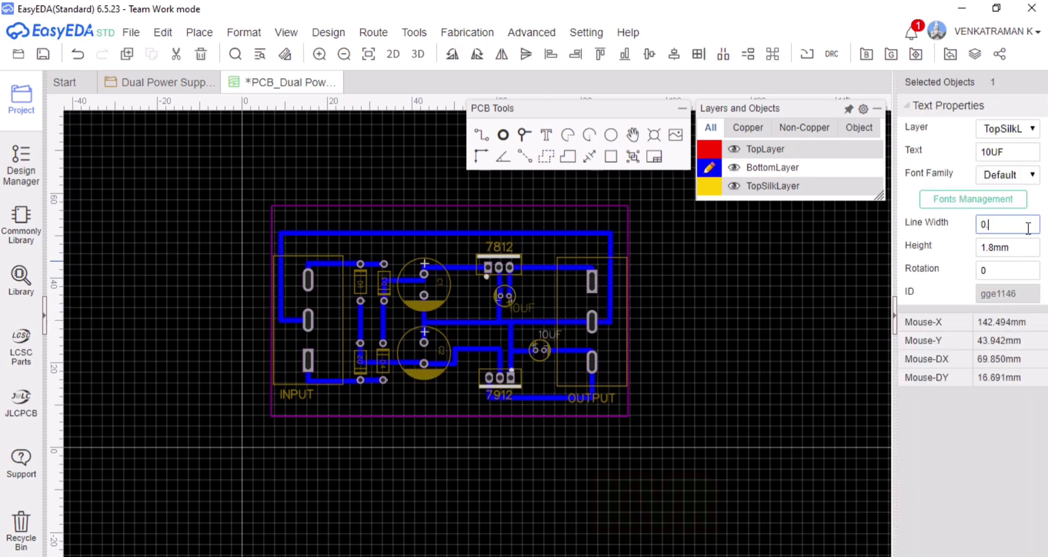
- Set the upper 10UF label's line width to 0.3 mm and height to 1.8 mm, and place it beside the small capacitor below the 7812
{"action": "left_click", "coordinate": [523, 306]}
{"action": "left_click", "coordinate": [1016, 221]}
{"action": "left_click", "coordinate": [1026, 248]}
{"action": "type", "text": "1.8"}
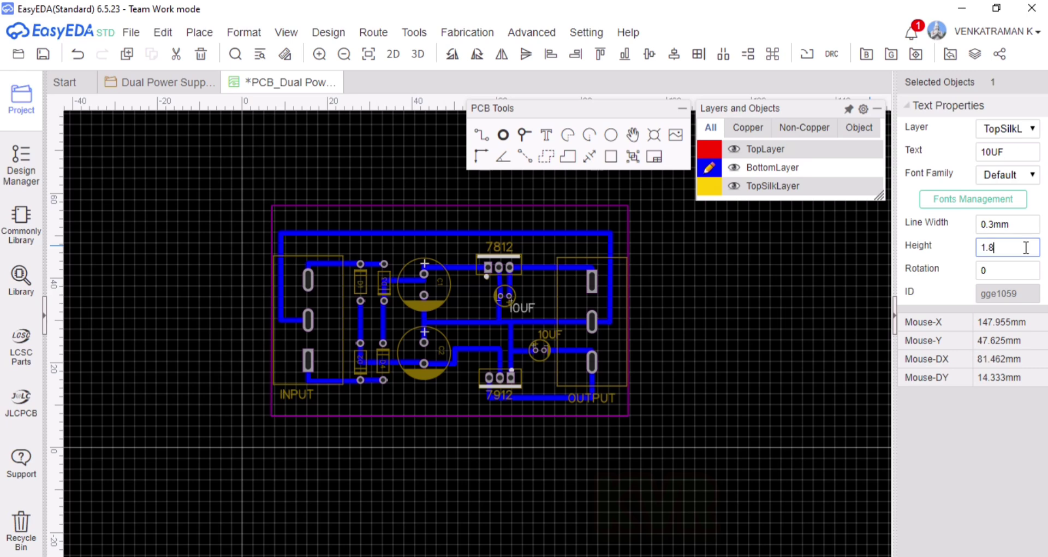
{"action": "mouse_move", "coordinate": [526, 312]}
{"action": "left_mouse_down"}
{"action": "mouse_move", "coordinate": [533, 300]}
{"action": "mouse_move", "coordinate": [529, 331]}
{"action": "left_mouse_up"}
{"action": "left_click", "coordinate": [542, 307]}
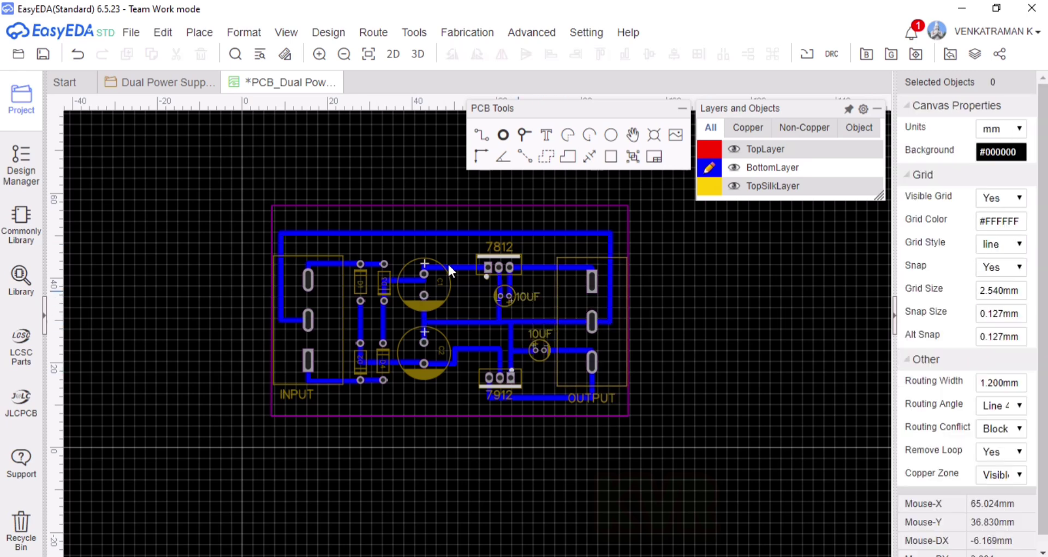
- Relabel the upper large capacitor 1000UF with 0.3 mm line width and 1.6 mm height, and position the label inside its outline
{"action": "left_click", "coordinate": [443, 280]}
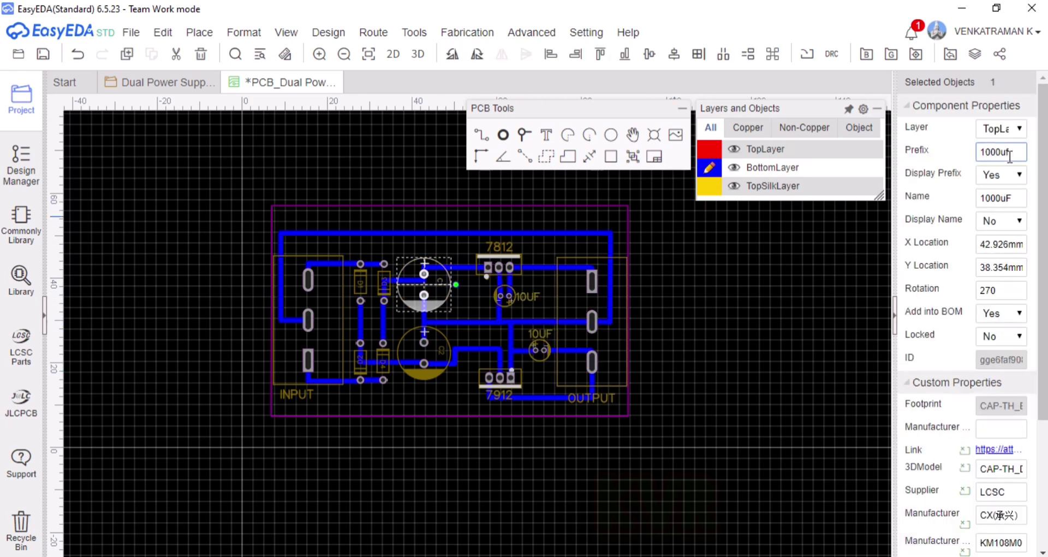
{"action": "key", "text": "Return"}
{"action": "left_click", "coordinate": [440, 282]}
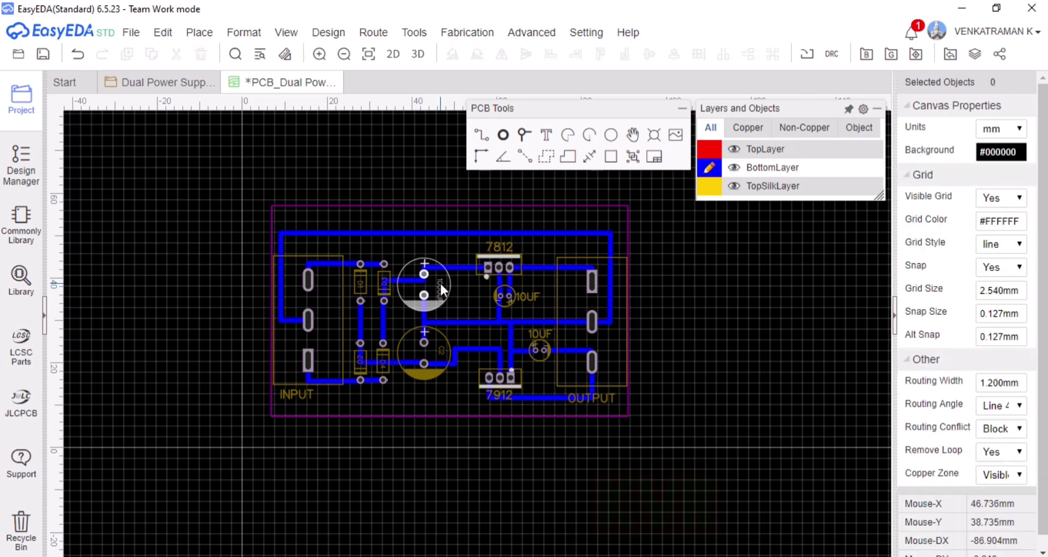
{"action": "double_click", "coordinate": [1030, 224]}
{"action": "type", "text": "0.3"}
{"action": "double_click", "coordinate": [1022, 246]}
{"action": "type", "text": "1.6"}
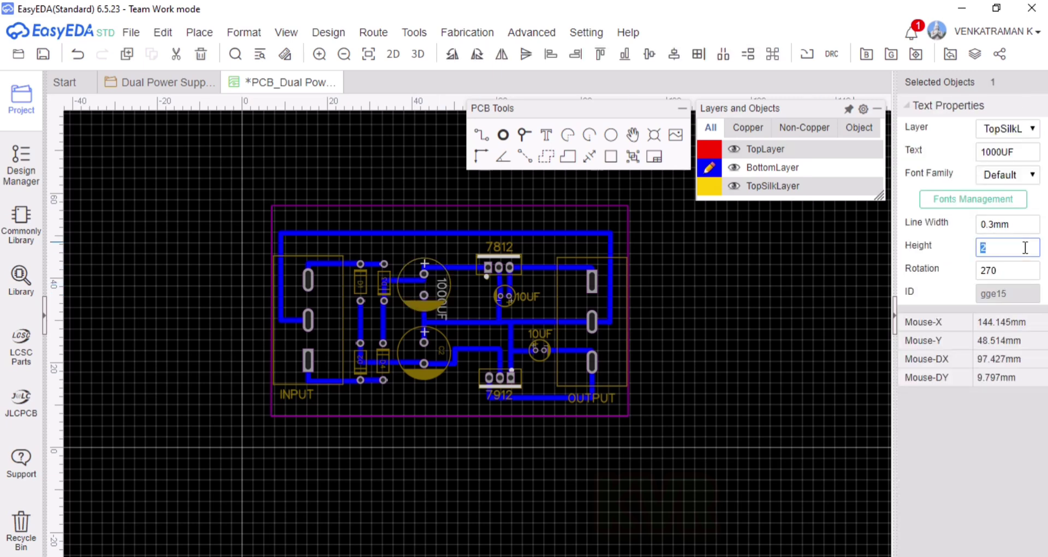
{"action": "key", "text": "Return"}
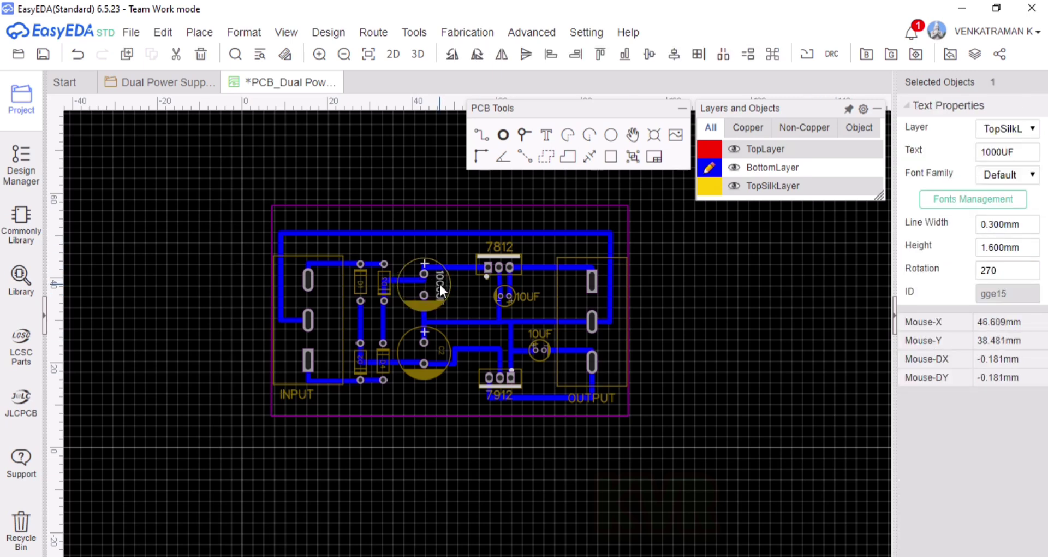
- Relabel the lower large capacitor 1000UF with 1.6 mm height and 0.3 mm line width, and position the label inside its outline
{"action": "left_click", "coordinate": [443, 349]}
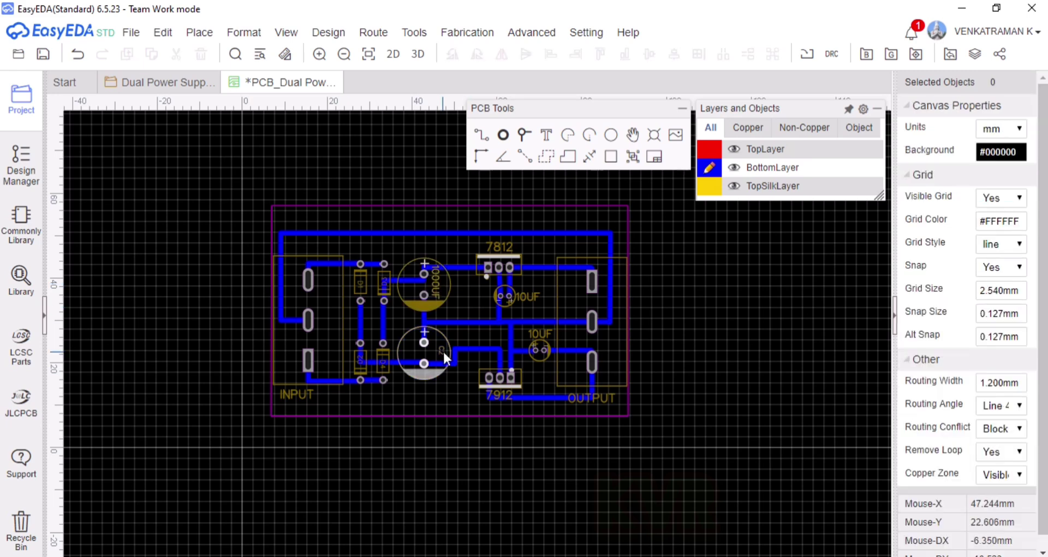
{"action": "left_click", "coordinate": [442, 349]}
{"action": "double_click", "coordinate": [1011, 153]}
{"action": "type", "text": "1000UF"}
{"action": "double_click", "coordinate": [999, 246]}
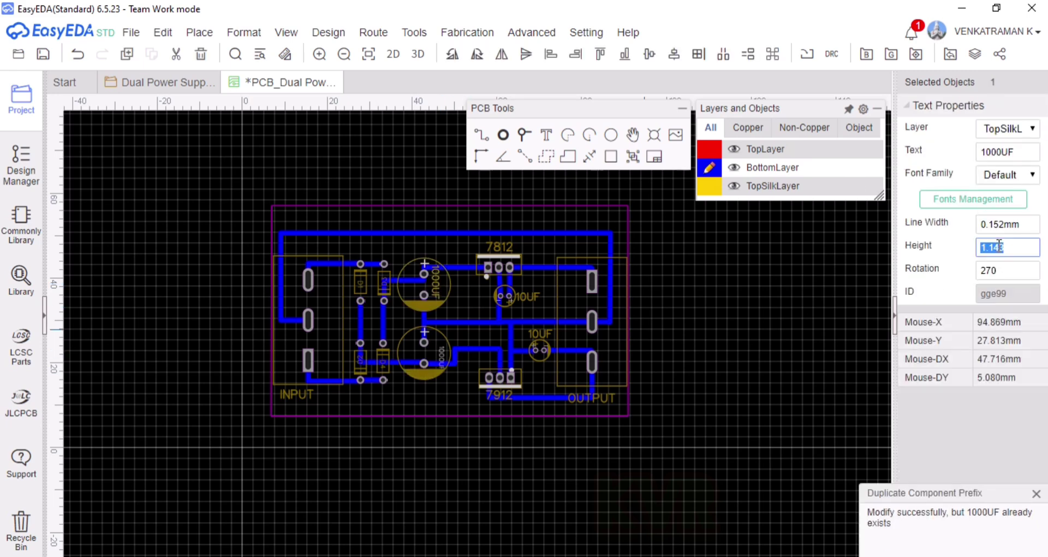
{"action": "type", "text": "1.6"}
{"action": "double_click", "coordinate": [1015, 225]}
{"action": "type", "text": "0.3"}
{"action": "key", "text": "Return"}
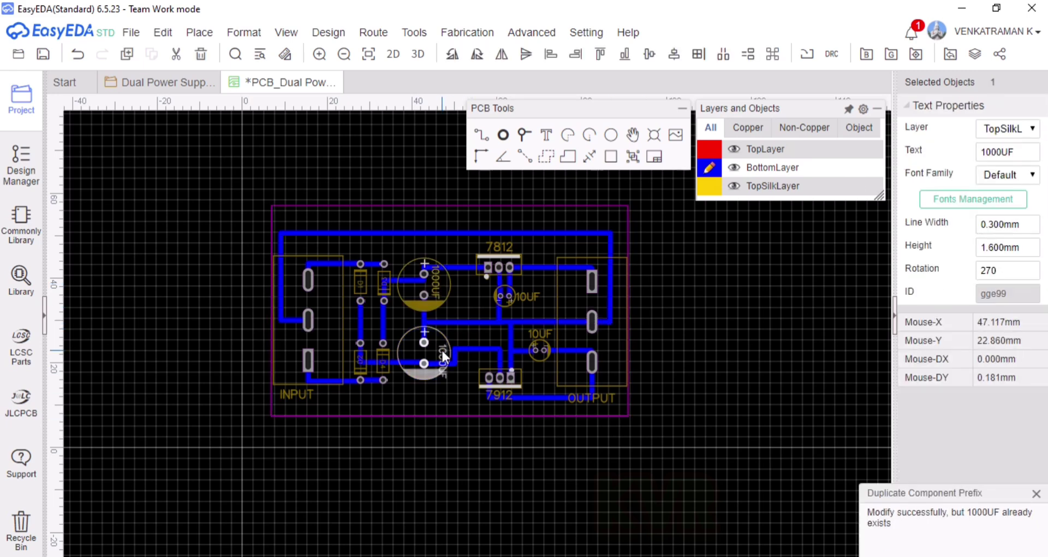
{"action": "left_click", "coordinate": [447, 382]}
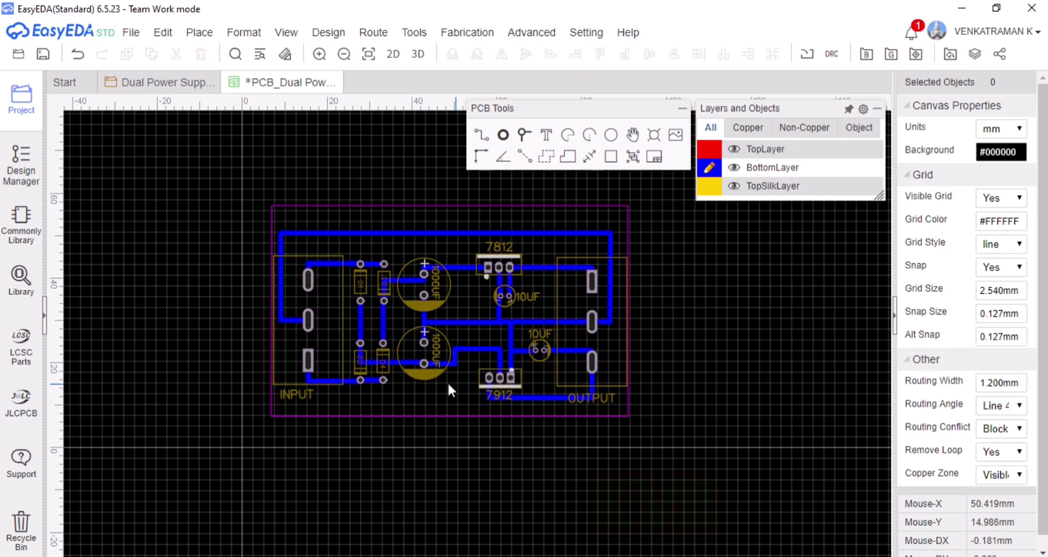
- Save the PCB and run the design rule check
{"action": "left_click", "coordinate": [383, 363]}
{"action": "left_click", "coordinate": [683, 274]}
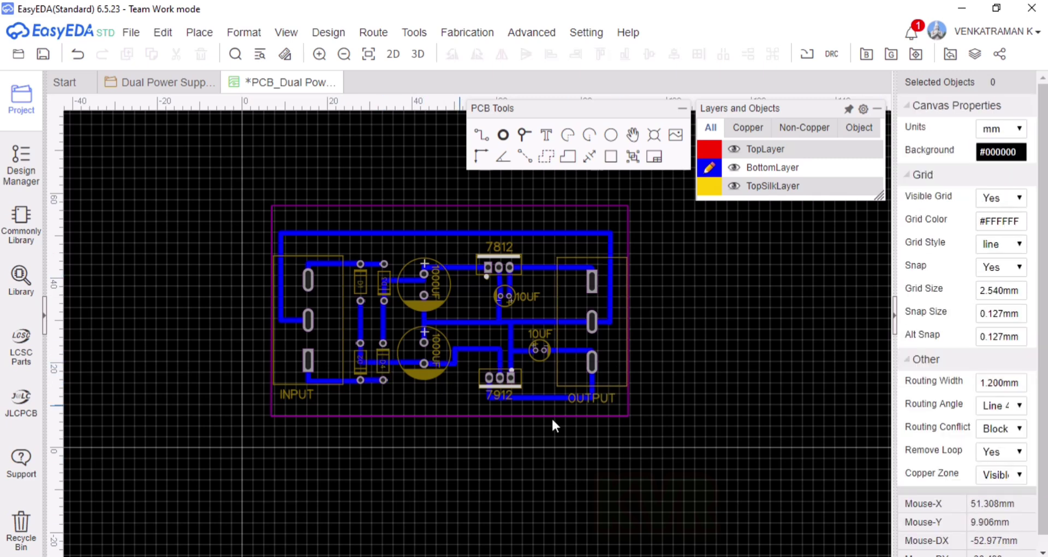
{"action": "key", "text": "ctrl+s"}
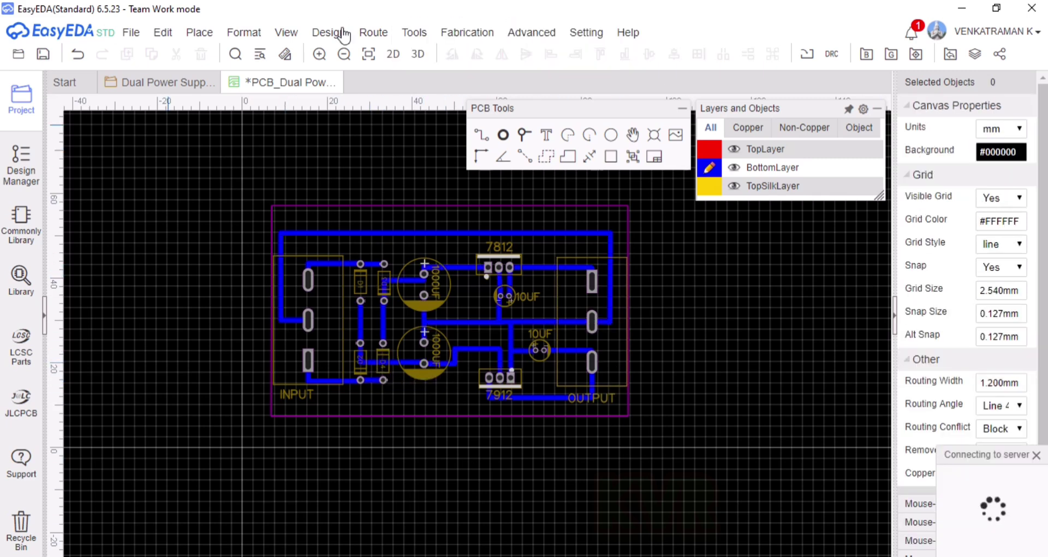
{"action": "left_click", "coordinate": [328, 32]}
{"action": "left_click", "coordinate": [363, 75]}
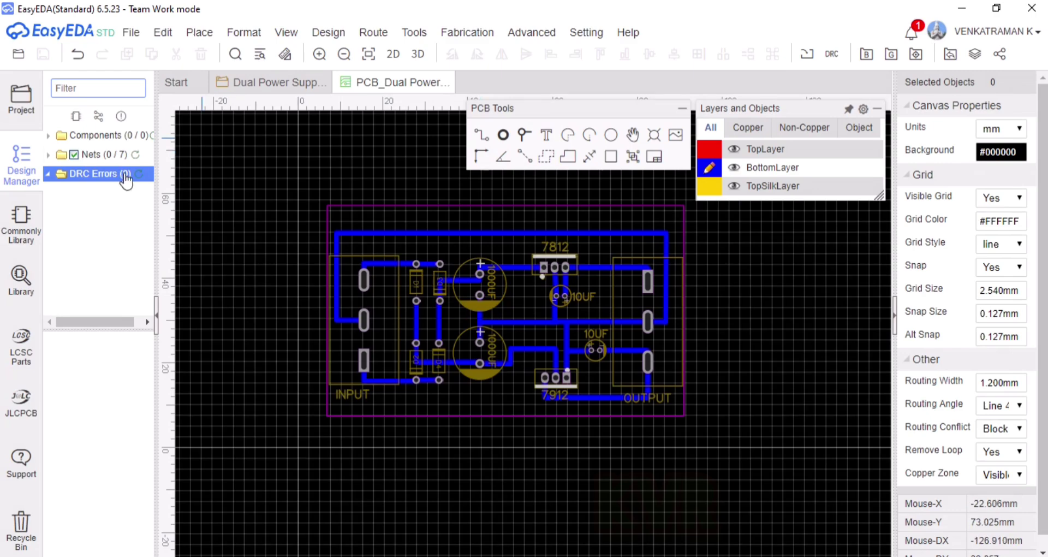
{"action": "left_click", "coordinate": [156, 315]}
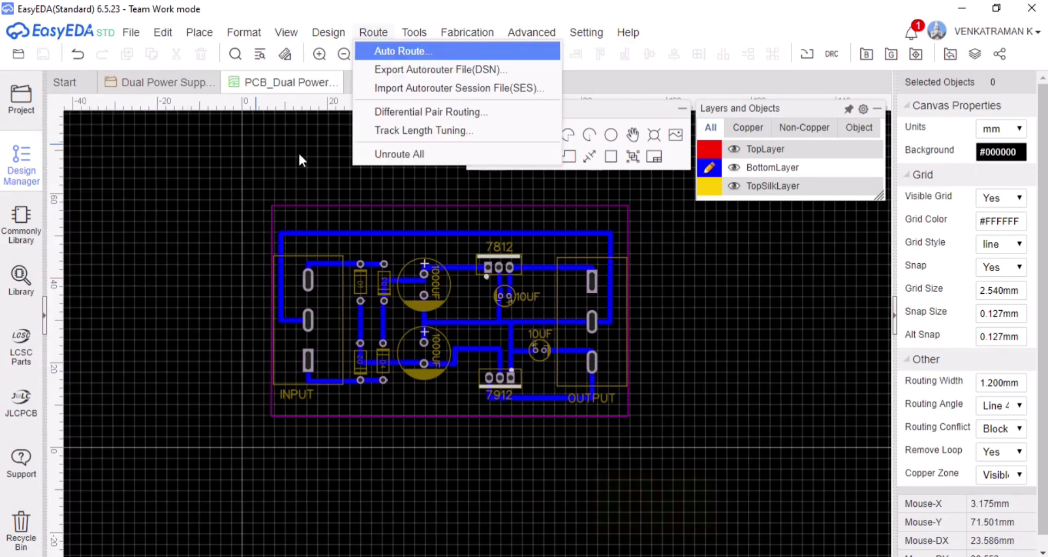
- Inspect the board and its components from above in a 3D view, and return to the PCB layout
{"action": "mouse_move", "coordinate": [287, 33]}
{"action": "left_click", "coordinate": [291, 70]}
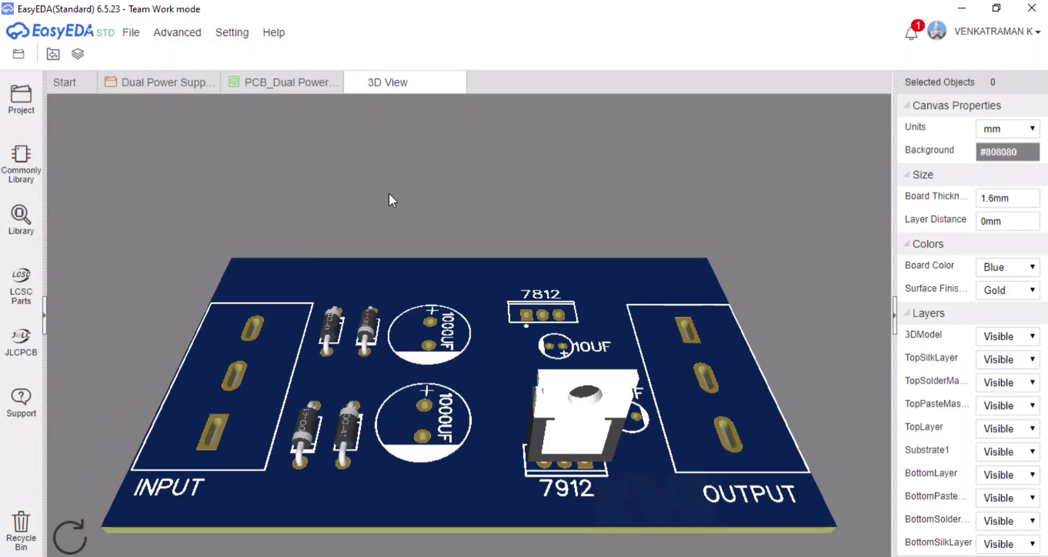
{"action": "left_click_drag", "start_coordinate": [388, 192], "coordinate": [369, 182]}
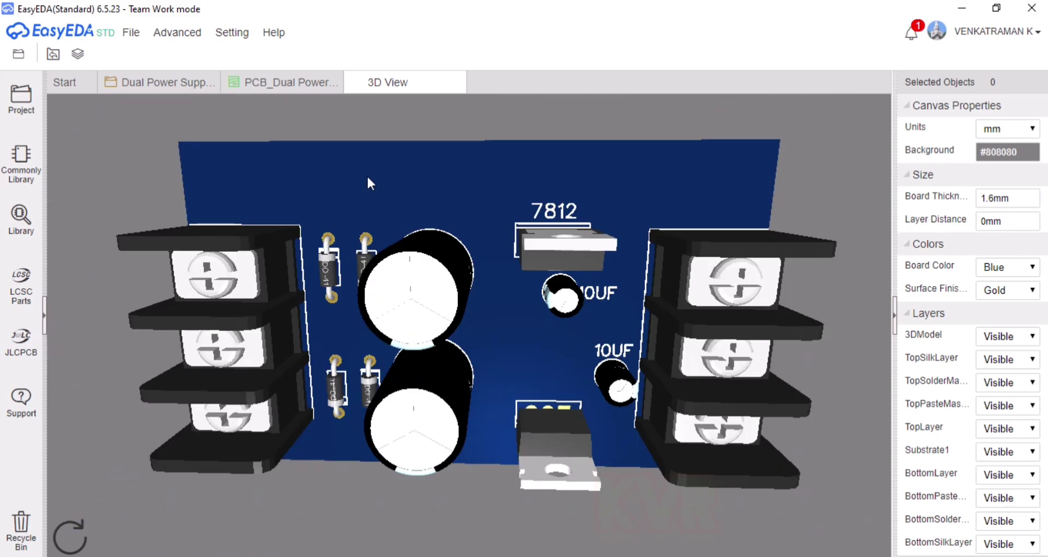
{"action": "left_click", "coordinate": [456, 82]}
{"action": "key", "text": "ctrl+a"}
{"action": "left_click", "coordinate": [322, 32]}
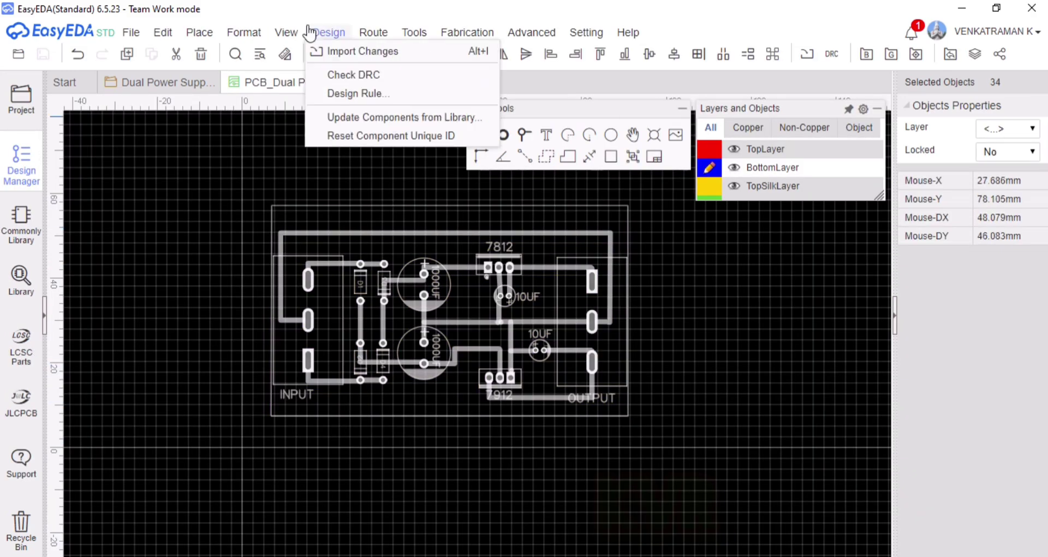
{"action": "mouse_move", "coordinate": [366, 36]}
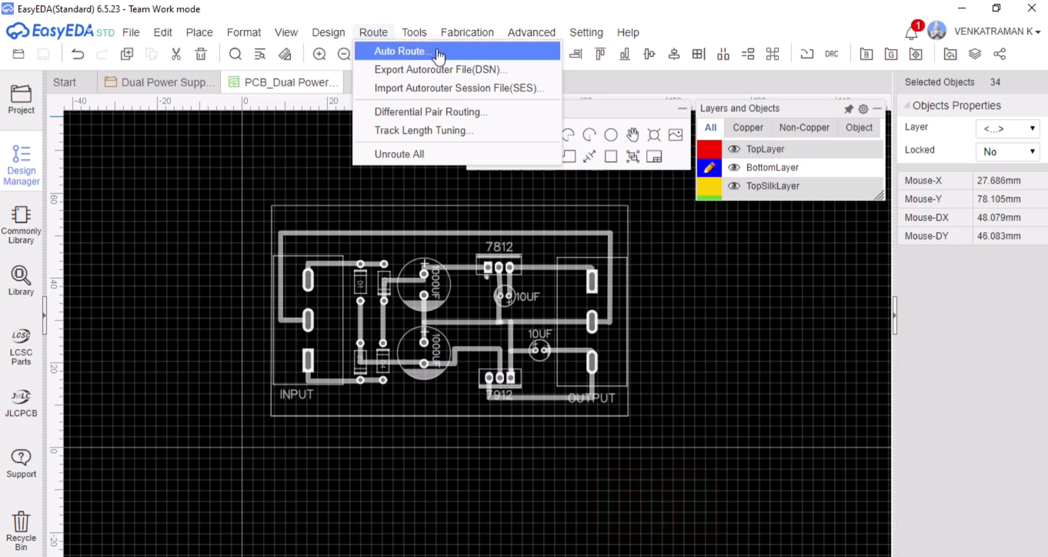
{"action": "left_click", "coordinate": [401, 130]}
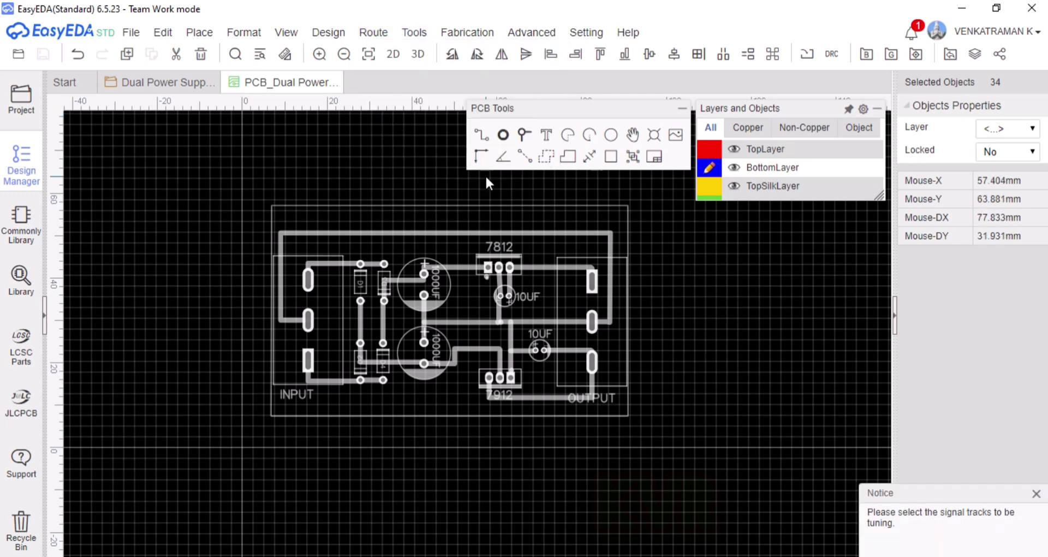
{"action": "left_click", "coordinate": [380, 184]}
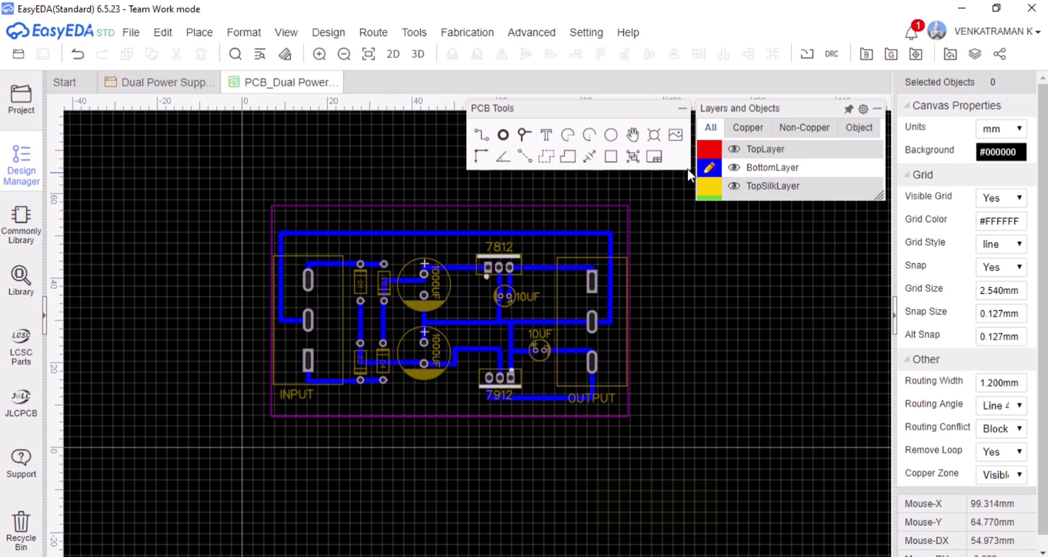
- Make TopSilkLayer the active layer and place a mounting hole near each of the four board corners
{"action": "key", "text": "3"}
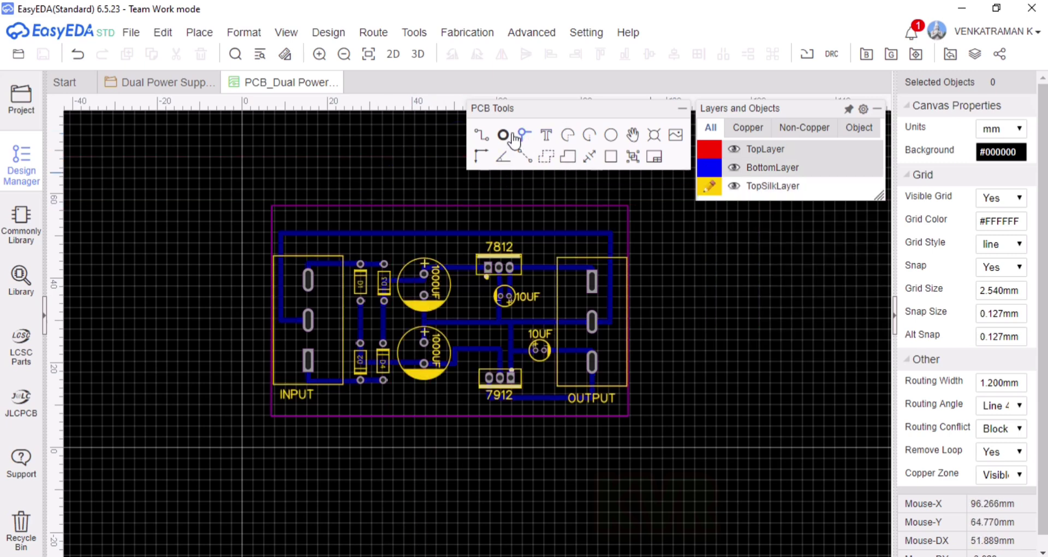
{"action": "left_click", "coordinate": [611, 219]}
{"action": "left_click", "coordinate": [287, 220]}
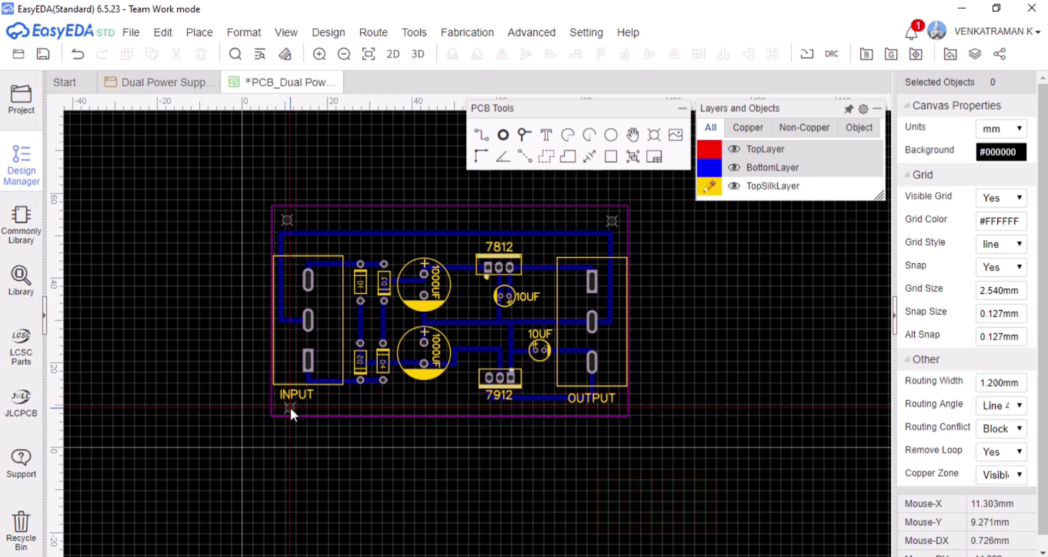
{"action": "left_click", "coordinate": [290, 406]}
{"action": "left_click", "coordinate": [613, 407]}
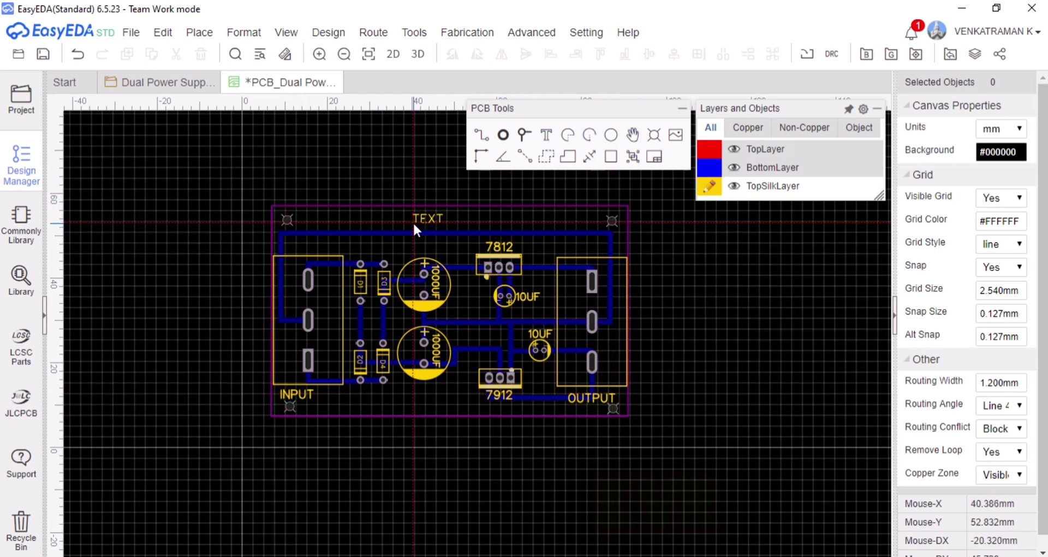
- Place four TEXT labels on TopSilkLayer: horizontal ones near the board's upper and lower edges, and vertical ones inside both connector outlines
{"action": "left_click", "coordinate": [414, 224]}
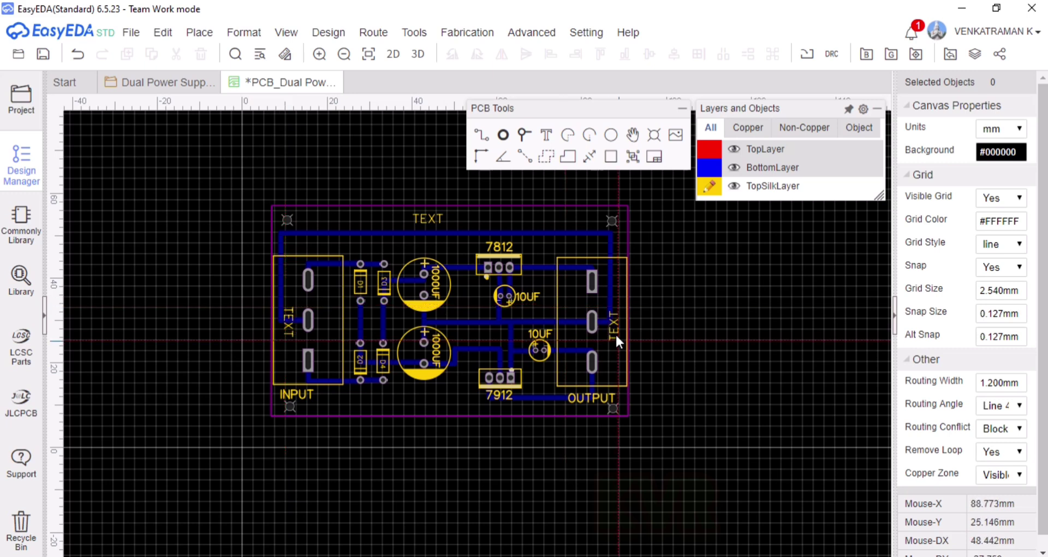
{"action": "left_click", "coordinate": [616, 335]}
{"action": "left_click", "coordinate": [411, 409]}
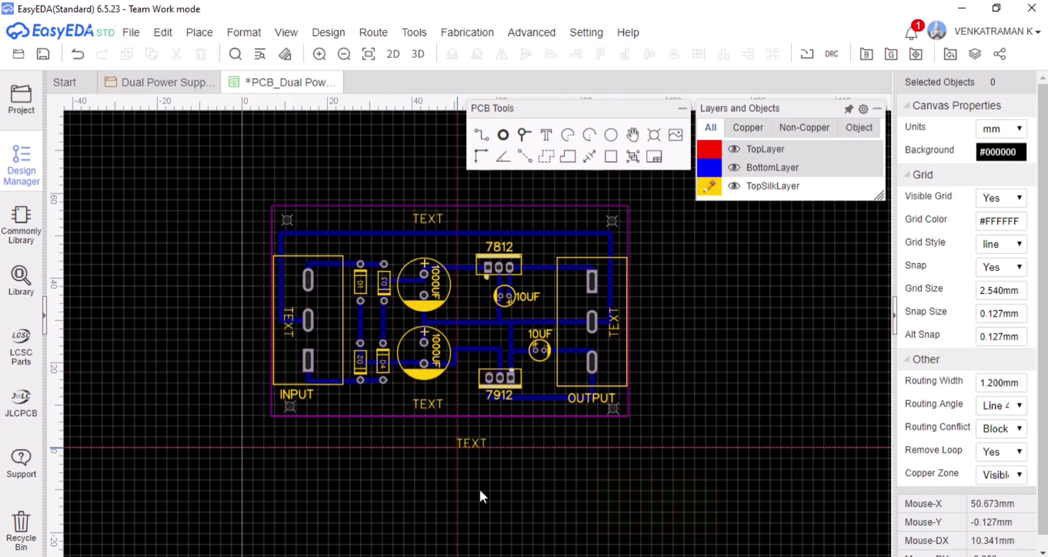
- Change the text near the board's upper edge to "Dual Power Supply PCB" and centre it between the mounting holes
{"action": "double_click", "coordinate": [431, 220]}
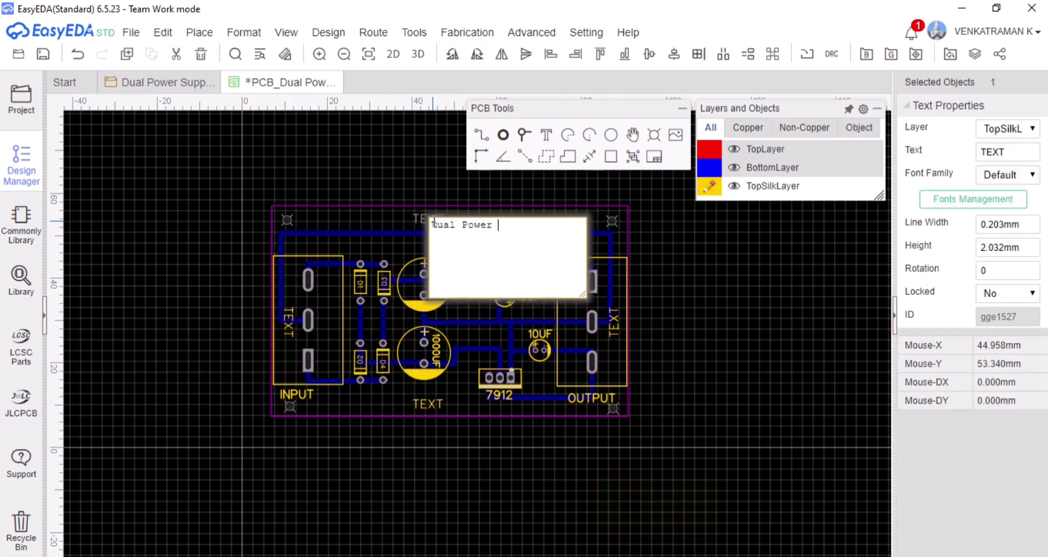
{"action": "key", "text": "Return"}
{"action": "left_click_drag", "start_coordinate": [434, 221], "coordinate": [404, 222]}
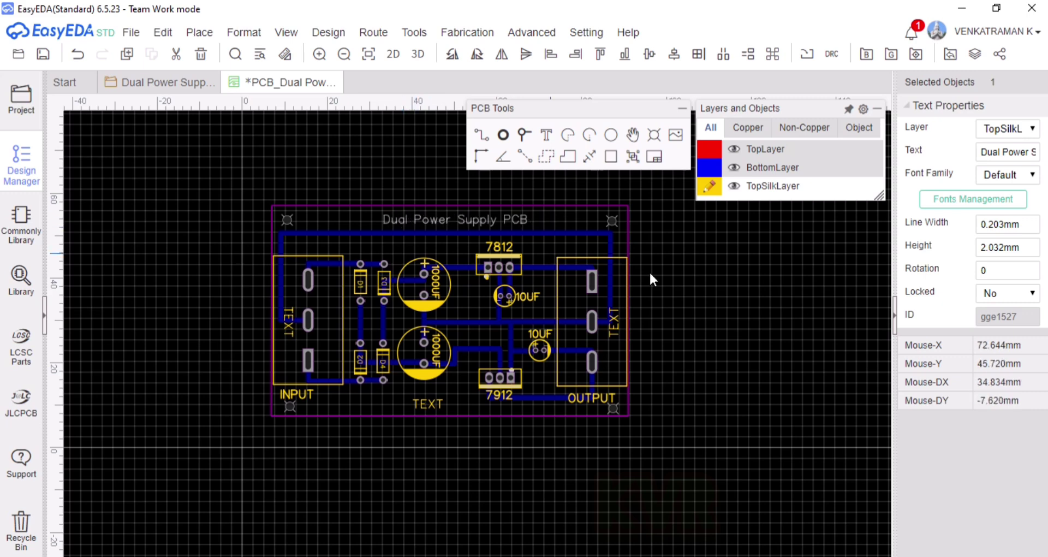
{"action": "left_click", "coordinate": [714, 282]}
- Set the Dual Power Supply PCB title's line width to 0.4 mm and height to 2.6 mm, and recentre it near the upper edge
{"action": "left_click", "coordinate": [492, 216]}
{"action": "left_click", "coordinate": [983, 225]}
{"action": "type", "text": "0.4"}
{"action": "key", "text": "Return"}
{"action": "left_click", "coordinate": [1002, 245]}
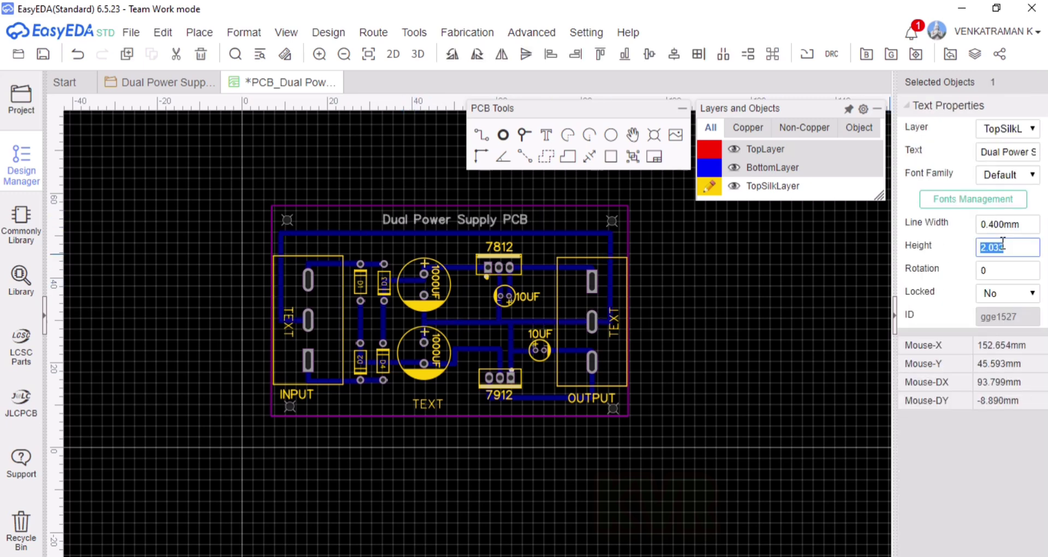
{"action": "type", "text": "2.6"}
{"action": "key", "text": "Return"}
{"action": "left_click_drag", "start_coordinate": [530, 220], "coordinate": [503, 219]}
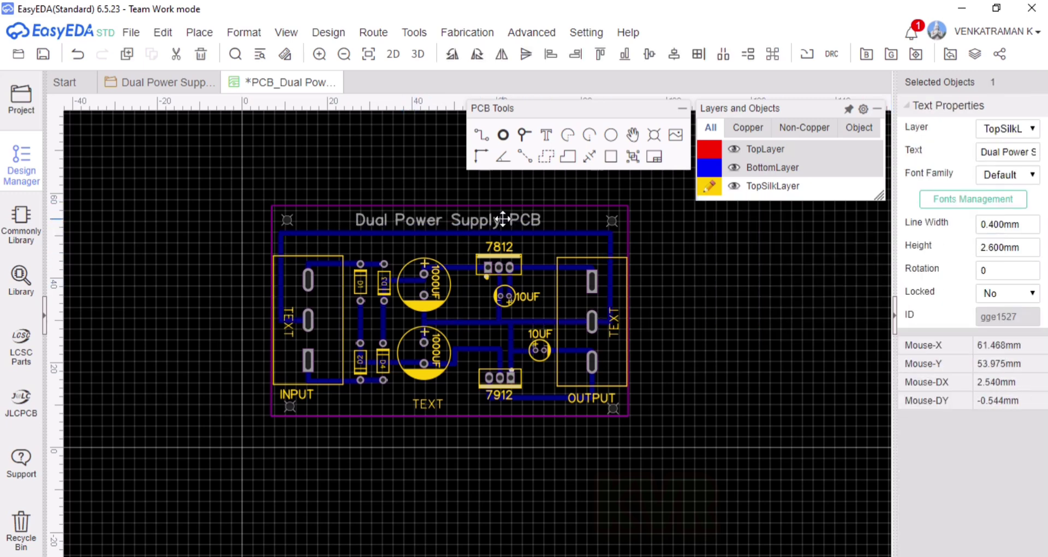
{"action": "left_click", "coordinate": [429, 186]}
- Change the text near the board's lower edge to "KVR ELECTRONICS"
{"action": "double_click", "coordinate": [429, 402]}
{"action": "type", "text": "tvr"}
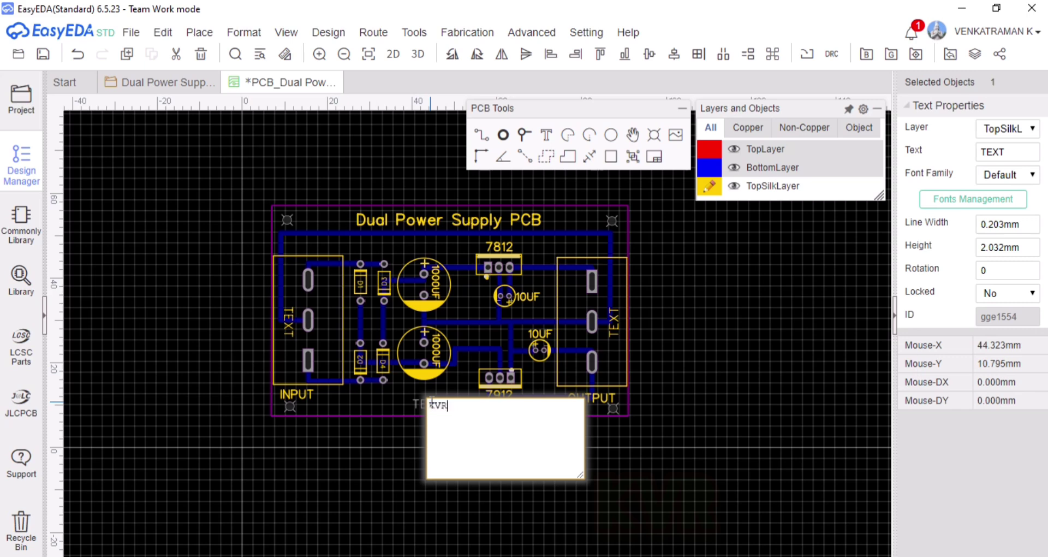
{"action": "type", "text": " ELECTRONICS"}
{"action": "key", "text": "Return"}
- Set the KVR ELECTRONICS label's height to 2.6 mm and its line width to 0.4 mm
{"action": "left_click", "coordinate": [1016, 252]}
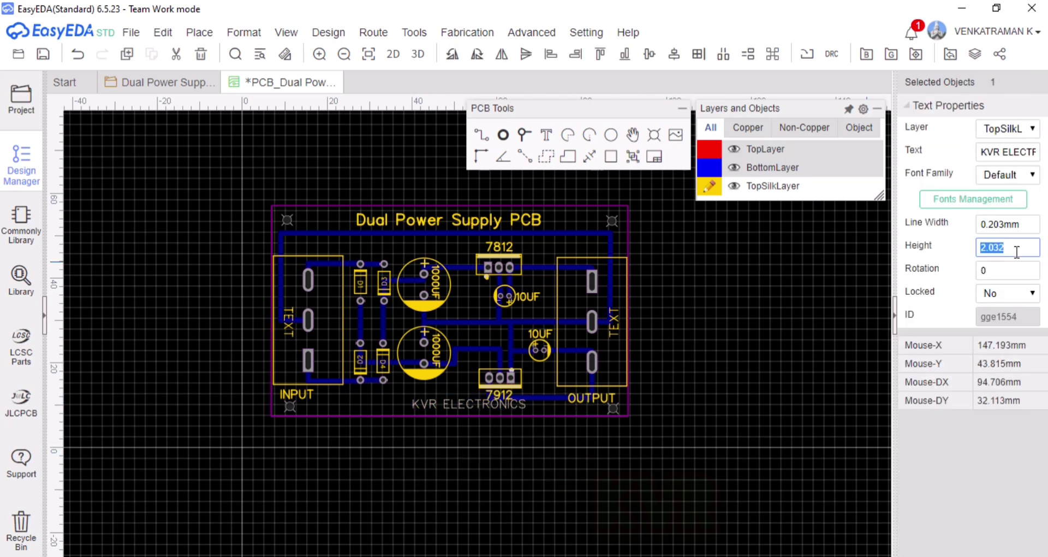
{"action": "type", "text": "2.6"}
{"action": "key", "text": "Return"}
{"action": "left_click", "coordinate": [1007, 224]}
{"action": "type", "text": "0.4"}
{"action": "key", "text": "Return"}
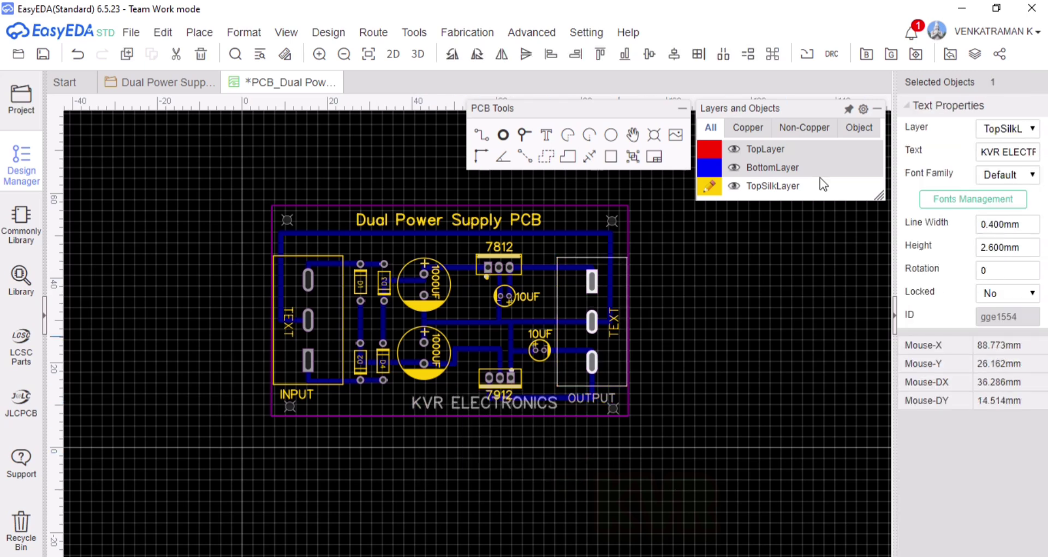
- Enlarge the KVR ELECTRONICS label slightly and move it along the lower edge, clear of the 7912 label
{"action": "left_click", "coordinate": [1030, 243]}
{"action": "key", "text": "Return"}
{"action": "left_click_drag", "start_coordinate": [439, 397], "coordinate": [354, 400]}
{"action": "left_click", "coordinate": [413, 469]}
- Replace the placeholder text on the input connector with "~ 0 ~", spacing the characters to line up with its three pads
{"action": "left_click", "coordinate": [289, 326]}
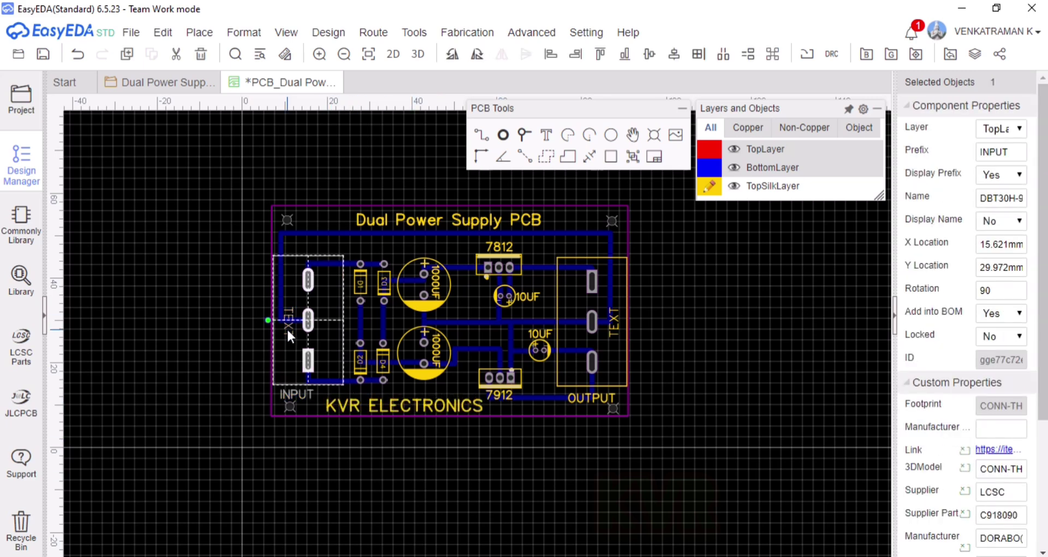
{"action": "double_click", "coordinate": [286, 327]}
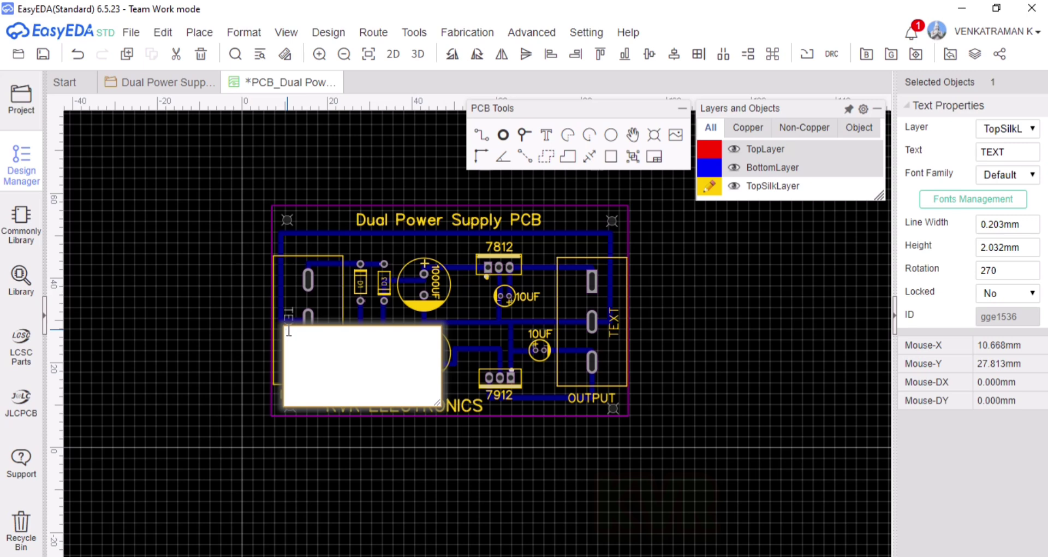
{"action": "type", "text": "~      "}
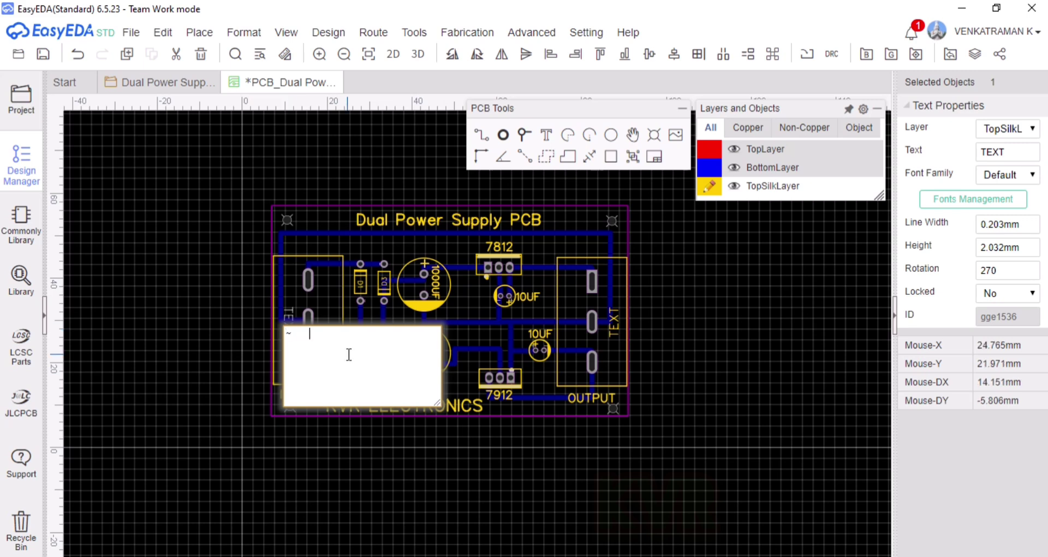
{"action": "type", "text": "0   ~"}
{"action": "left_click", "coordinate": [470, 373]}
{"action": "left_click", "coordinate": [289, 337]}
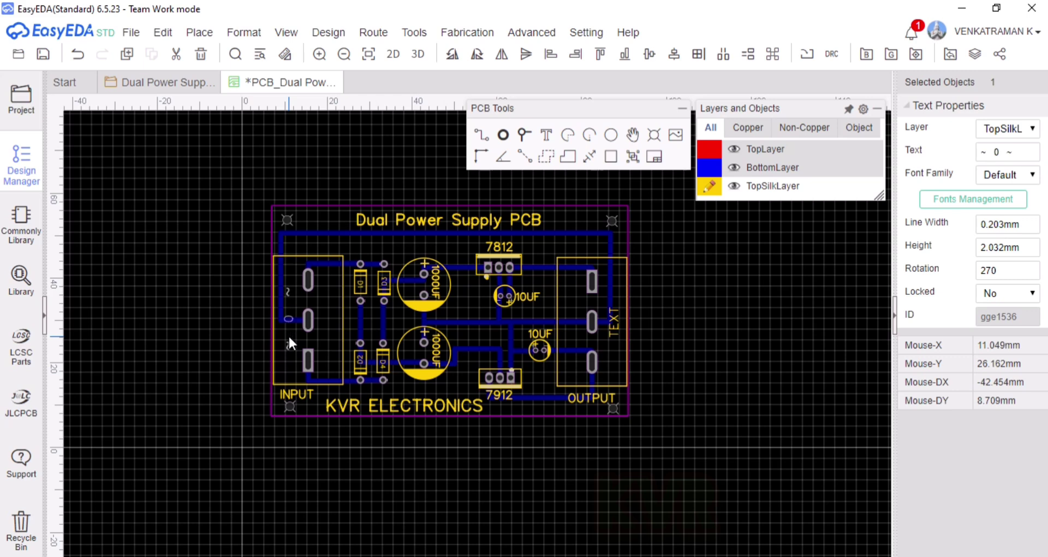
{"action": "double_click", "coordinate": [289, 335]}
{"action": "left_click", "coordinate": [303, 339]}
{"action": "left_click", "coordinate": [290, 330]}
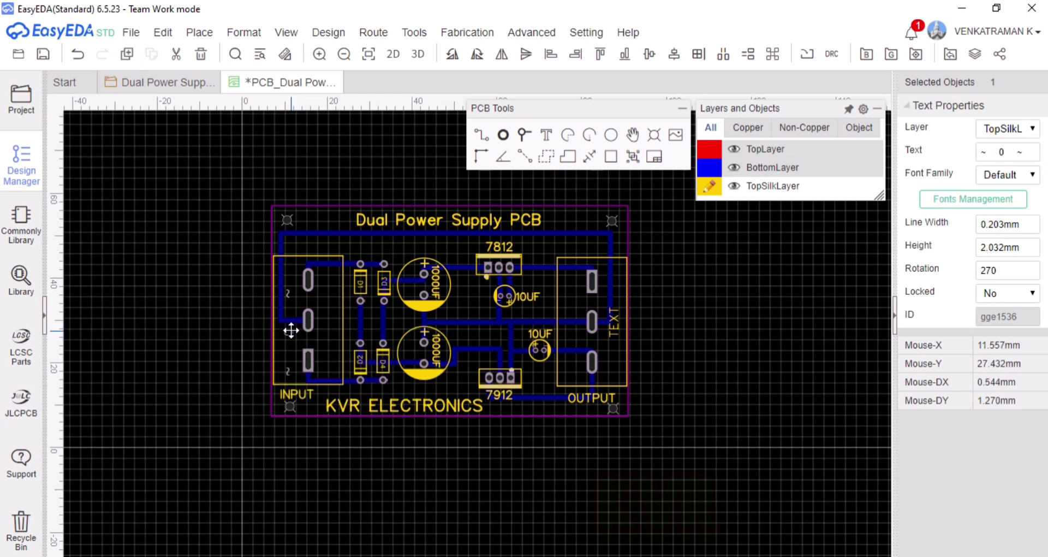
- Set the input terminal label's height to 2.2 mm and its line width to 0.4 mm
{"action": "double_click", "coordinate": [1004, 246]}
{"action": "type", "text": "2.2"}
{"action": "double_click", "coordinate": [1007, 224]}
{"action": "type", "text": "0.3"}
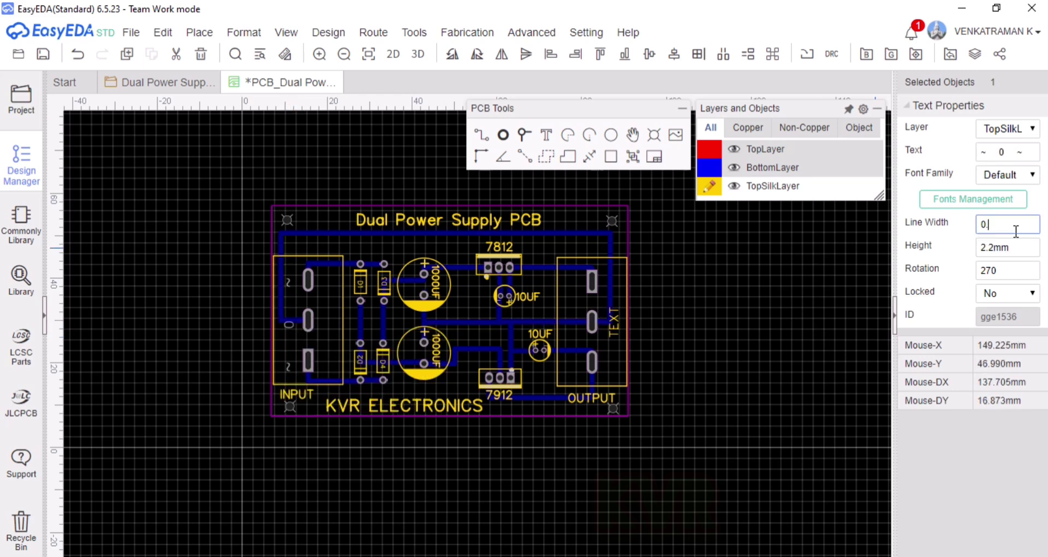
{"action": "double_click", "coordinate": [1015, 232]}
{"action": "left_click", "coordinate": [637, 324]}
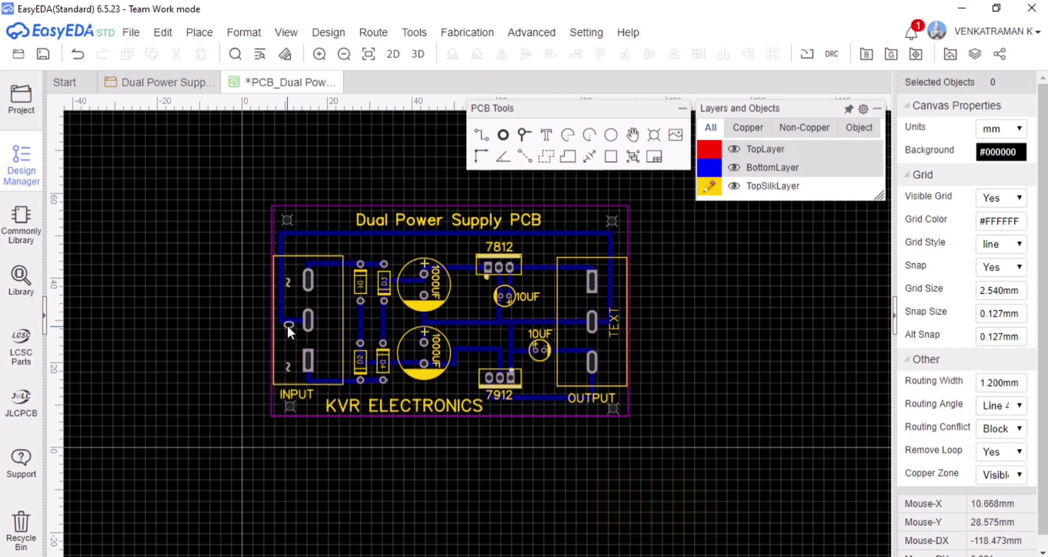
- Replace the placeholder text on the output connector with "+ G -", spacing the characters to line up with its three pads
{"action": "double_click", "coordinate": [614, 322]}
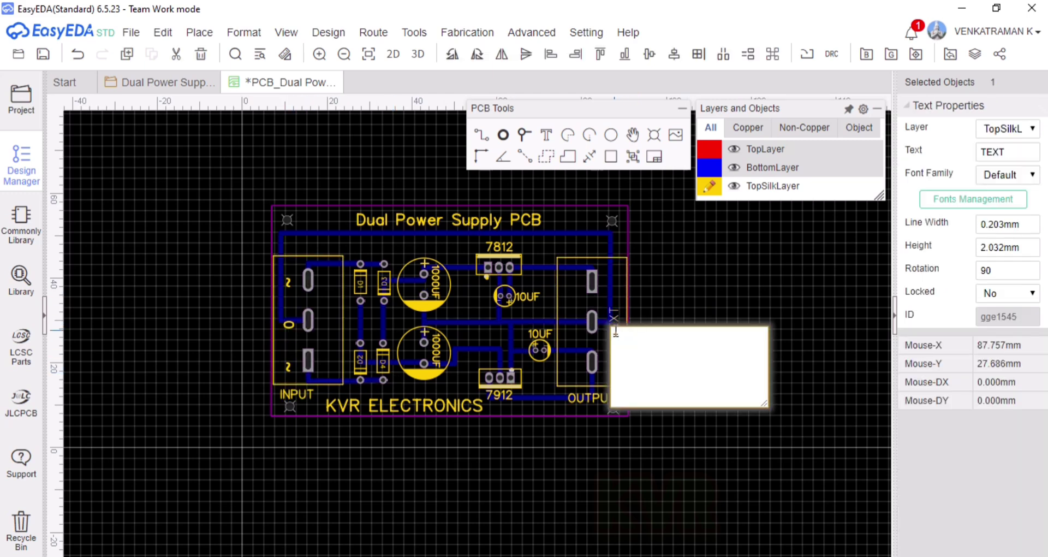
{"action": "type", "text": "+      G      -"}
{"action": "left_click", "coordinate": [644, 319]}
{"action": "left_click", "coordinate": [615, 296]}
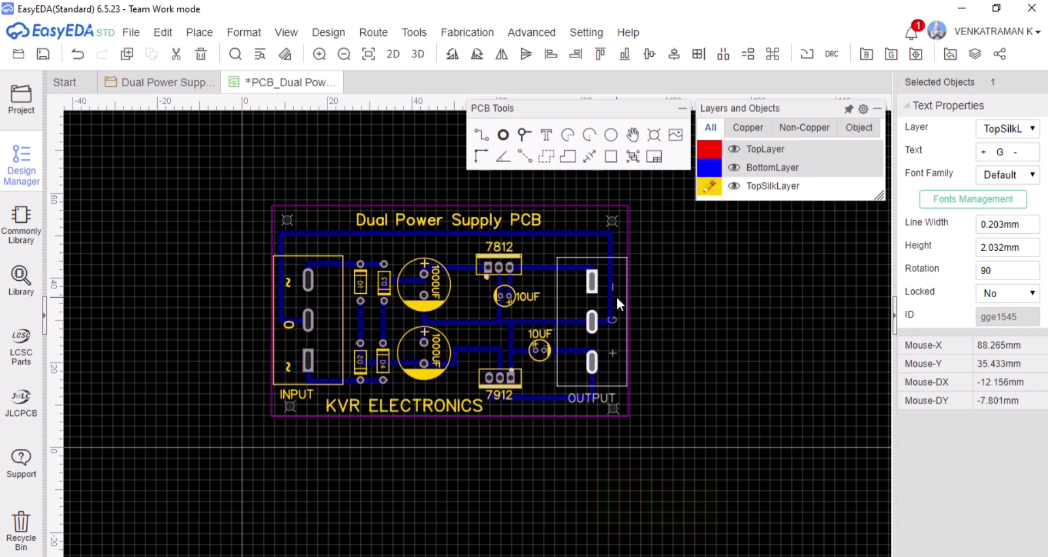
{"action": "double_click", "coordinate": [612, 320]}
{"action": "left_click", "coordinate": [624, 326]}
{"action": "key", "text": "Escape"}
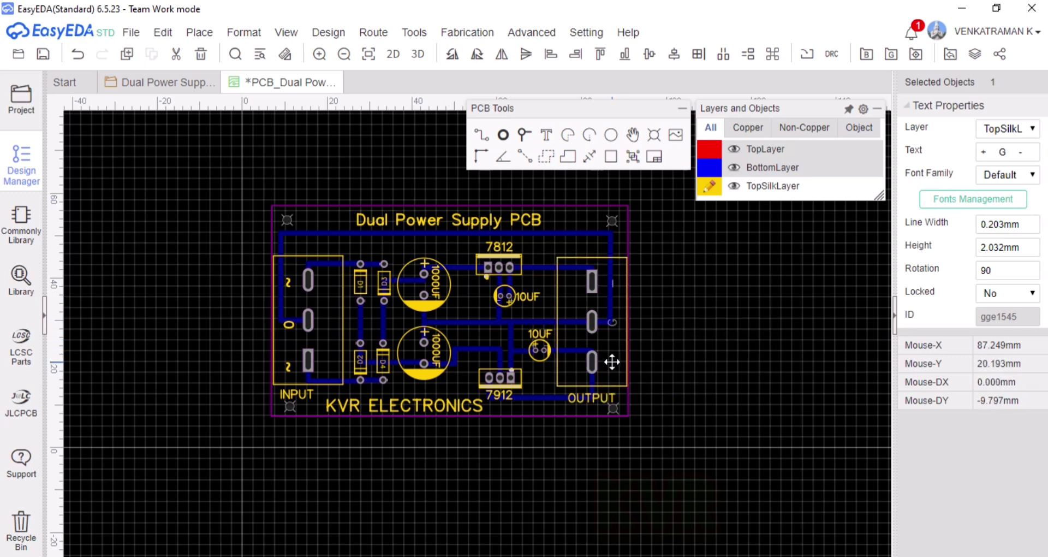
{"action": "left_click_drag", "start_coordinate": [611, 362], "coordinate": [611, 361]}
- Change the middle character of the input terminal label from 0 to G and align it with the pads
{"action": "double_click", "coordinate": [288, 324]}
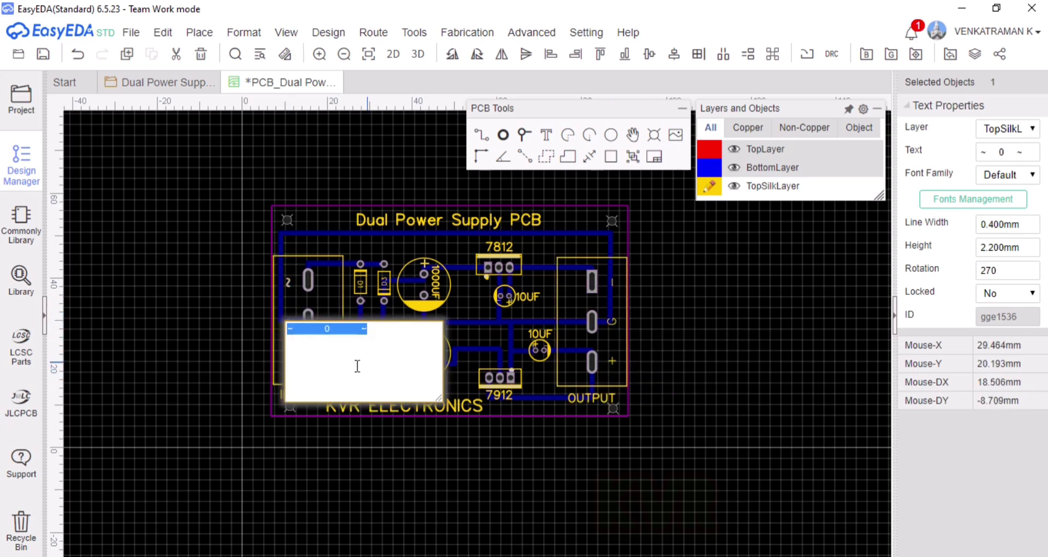
{"action": "left_click", "coordinate": [329, 329]}
{"action": "left_click", "coordinate": [492, 356]}
{"action": "left_click", "coordinate": [290, 323]}
{"action": "key", "text": "Up"}
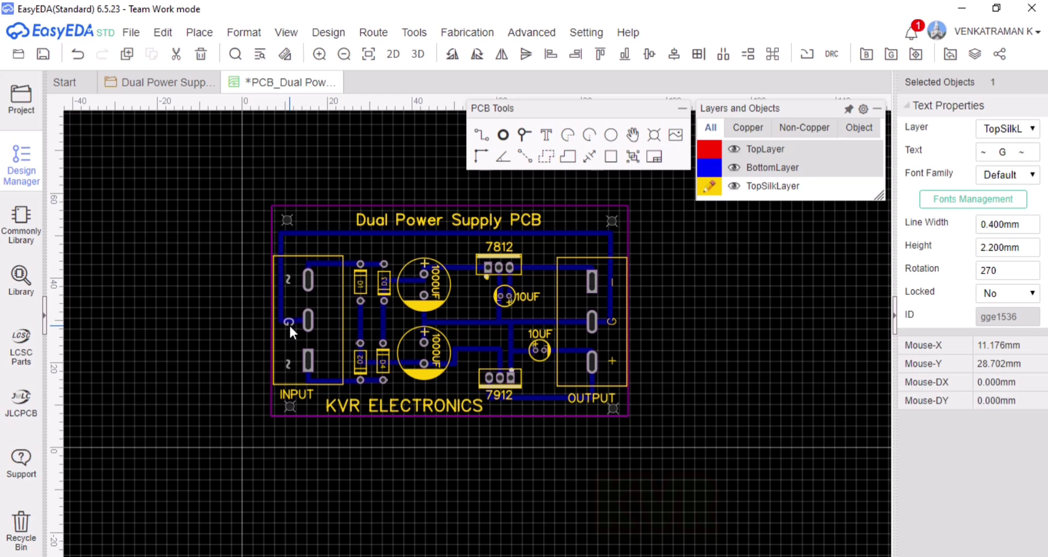
{"action": "left_click", "coordinate": [686, 372]}
- Add a V after each sign in the output terminal label so it reads "+V G -V"
{"action": "double_click", "coordinate": [611, 362]}
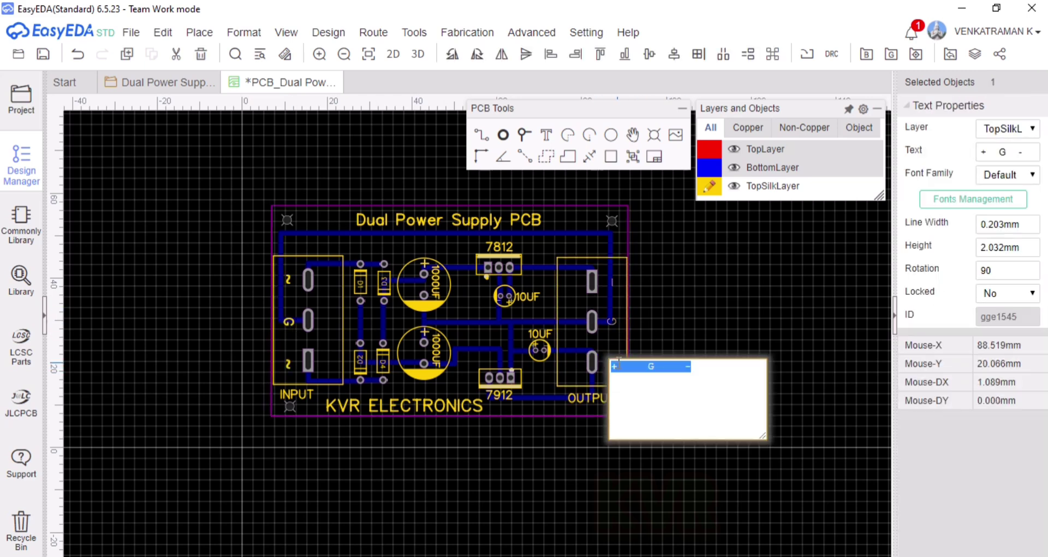
{"action": "left_click", "coordinate": [627, 365]}
{"action": "type", "text": "V"}
{"action": "left_click", "coordinate": [672, 342]}
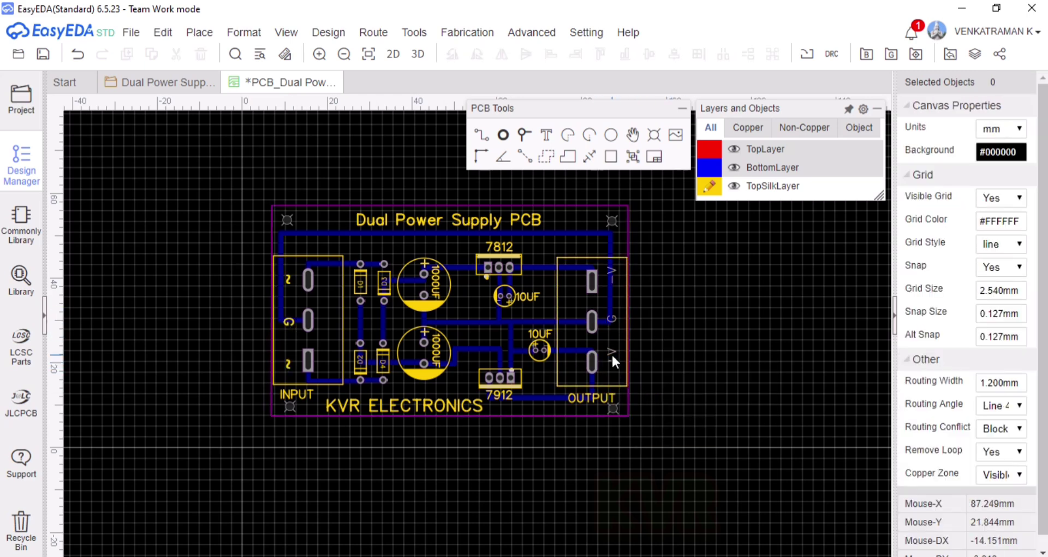
- Swap the signs in the output terminal label to "-V G +V" and adjust its spacing and position beside the pads
{"action": "left_click", "coordinate": [611, 352]}
{"action": "left_click_drag", "start_coordinate": [611, 353], "coordinate": [609, 355]}
{"action": "double_click", "coordinate": [608, 359]}
{"action": "left_click", "coordinate": [611, 364]}
{"action": "key", "text": "BackSpace"}
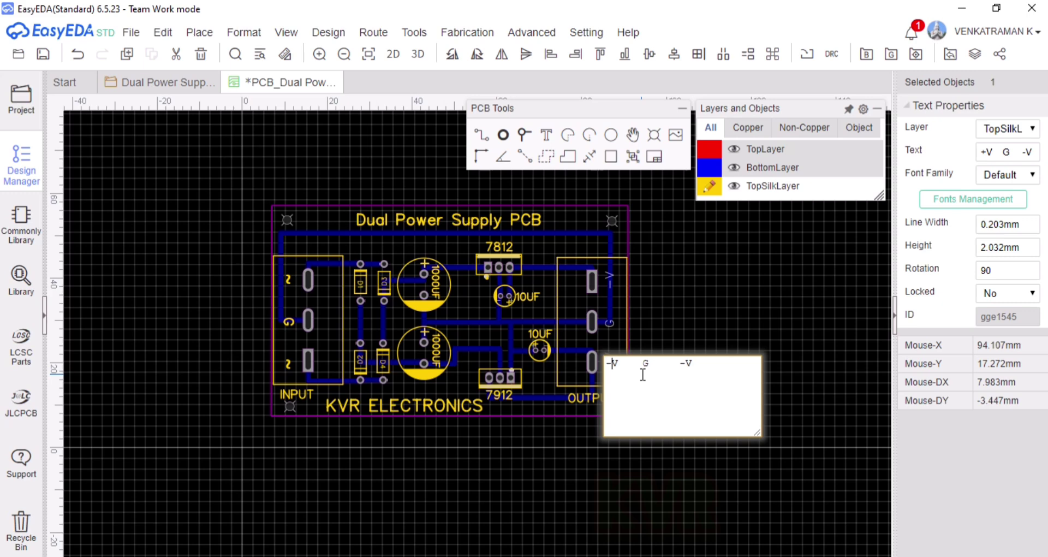
{"action": "type", "text": "+"}
{"action": "left_click", "coordinate": [680, 327]}
{"action": "left_click", "coordinate": [607, 361]}
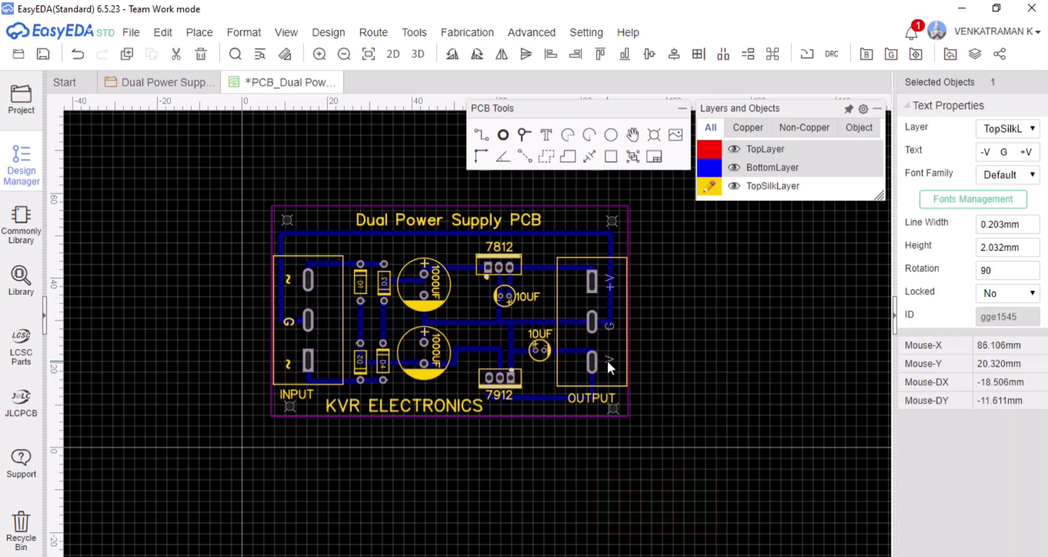
{"action": "double_click", "coordinate": [609, 355]}
{"action": "left_click", "coordinate": [650, 329]}
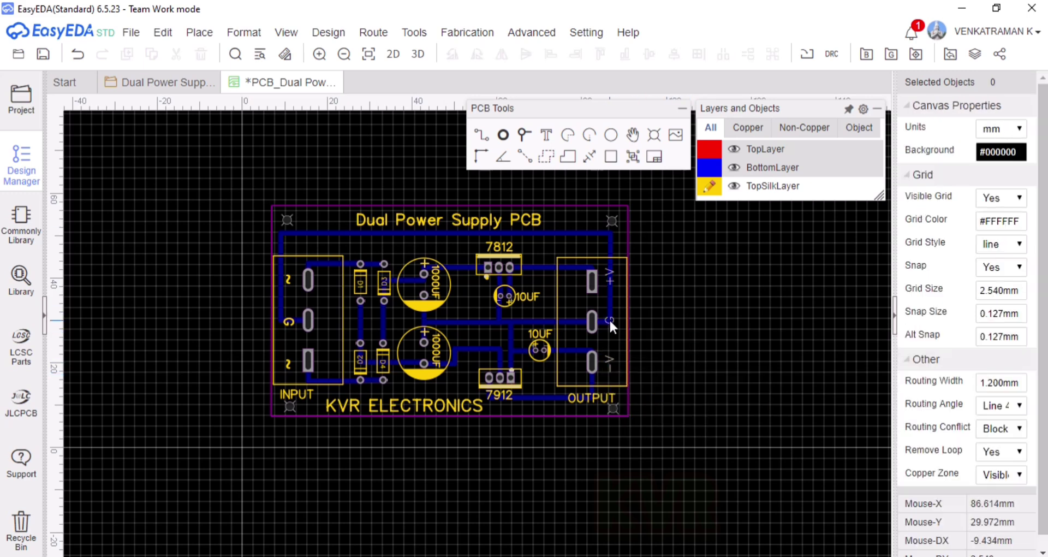
{"action": "left_click", "coordinate": [609, 318]}
{"action": "double_click", "coordinate": [609, 319]}
{"action": "left_click", "coordinate": [658, 326]}
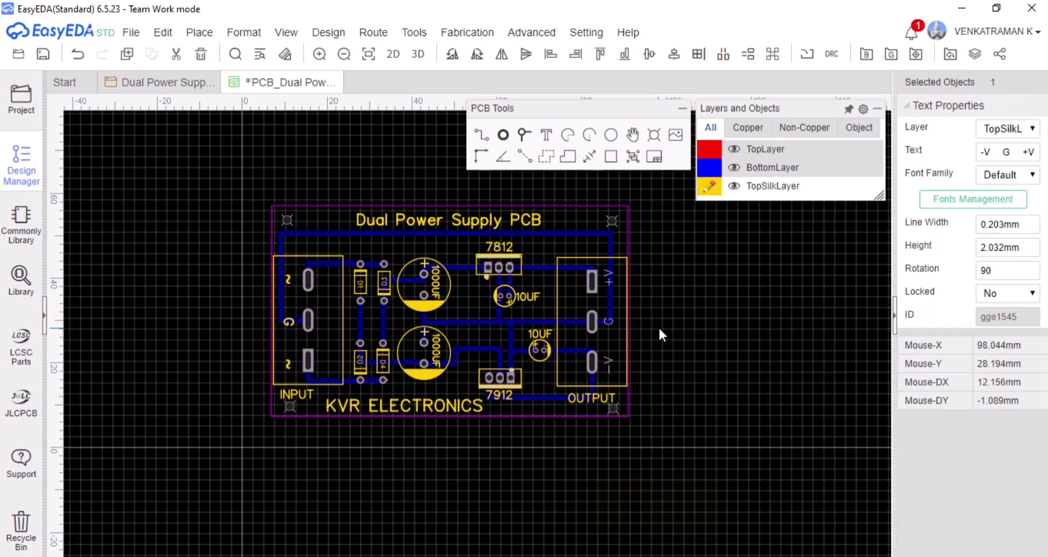
- Set the output terminal label's line width to 0.4 mm
{"action": "left_click", "coordinate": [1019, 151]}
{"action": "left_click", "coordinate": [1019, 150]}
{"action": "key", "text": "BackSpace"}
{"action": "left_click", "coordinate": [1012, 226]}
{"action": "type", "text": "0.4"}
{"action": "key", "text": "Return"}
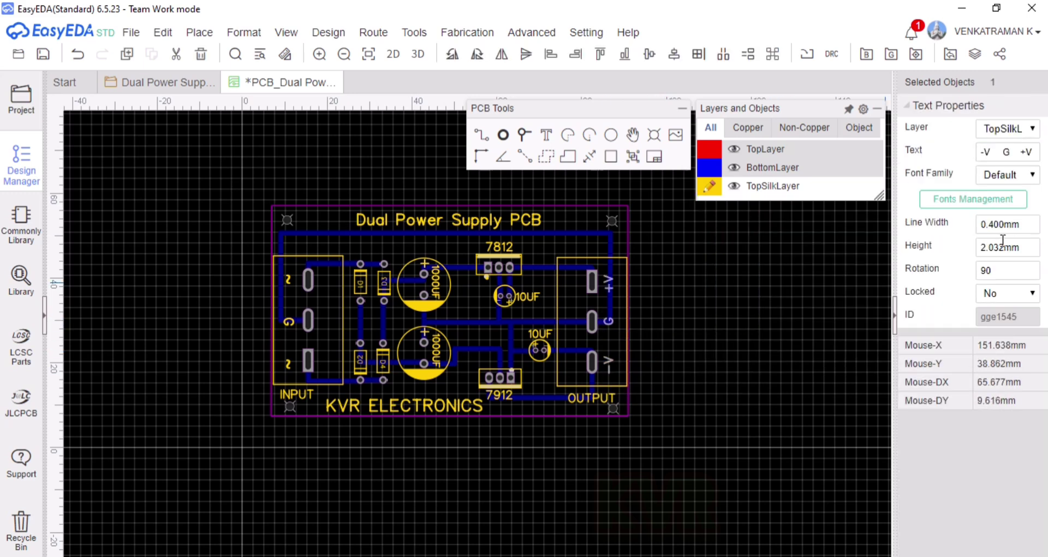
- Try heights of 2.4 and 2.2 mm for the output terminal label, settling on 2 mm
{"action": "left_click", "coordinate": [1002, 244]}
{"action": "type", "text": "2.4"}
{"action": "key", "text": "Return"}
{"action": "left_click", "coordinate": [987, 248]}
{"action": "key", "text": "BackSpace"}
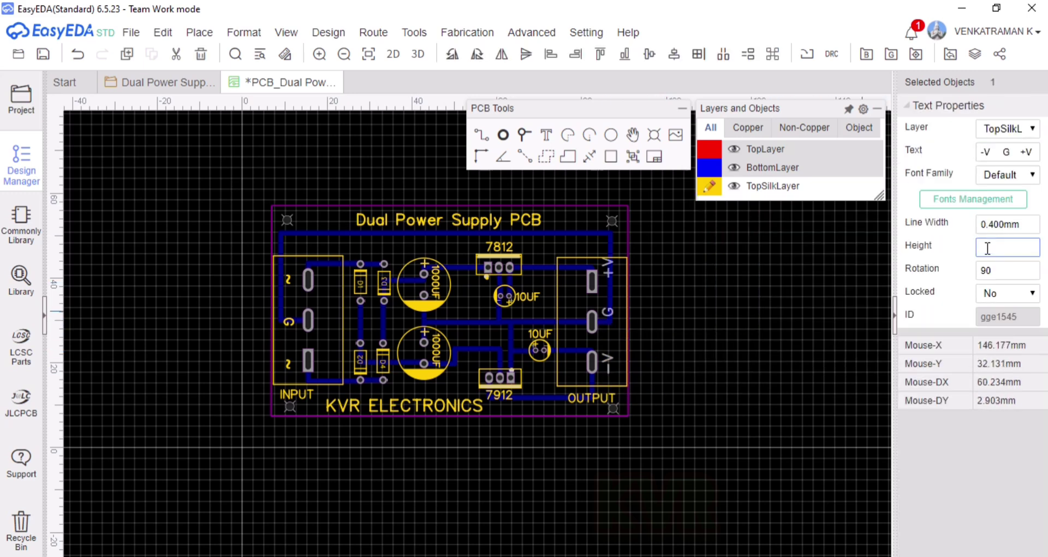
{"action": "type", "text": "2.2"}
{"action": "key", "text": "Return"}
{"action": "left_click", "coordinate": [1010, 243]}
{"action": "type", "text": "2"}
{"action": "key", "text": "Return"}
{"action": "left_click", "coordinate": [749, 452]}
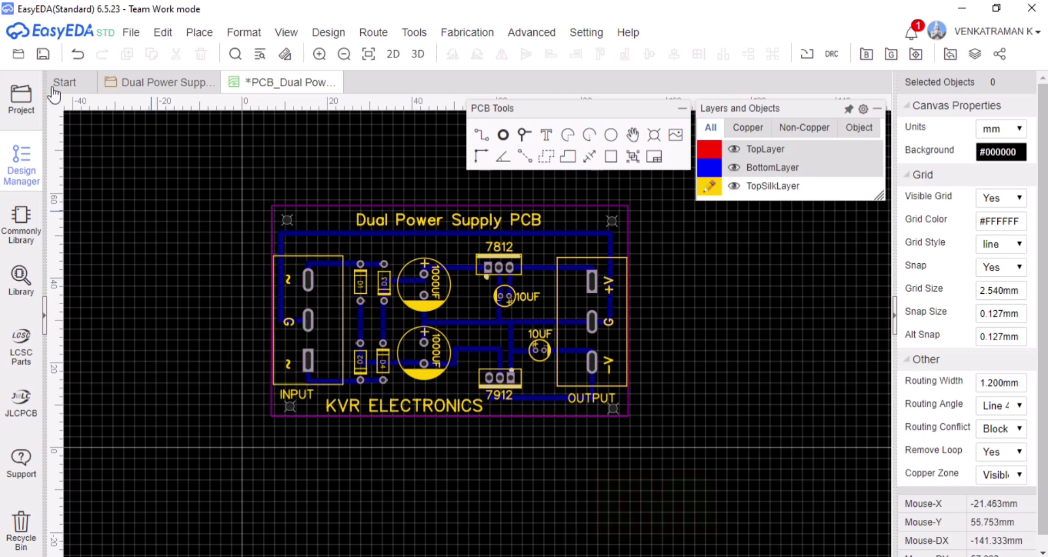
- Save the PCB and inspect the board from different angles in the 3D view
{"action": "left_click", "coordinate": [43, 54]}
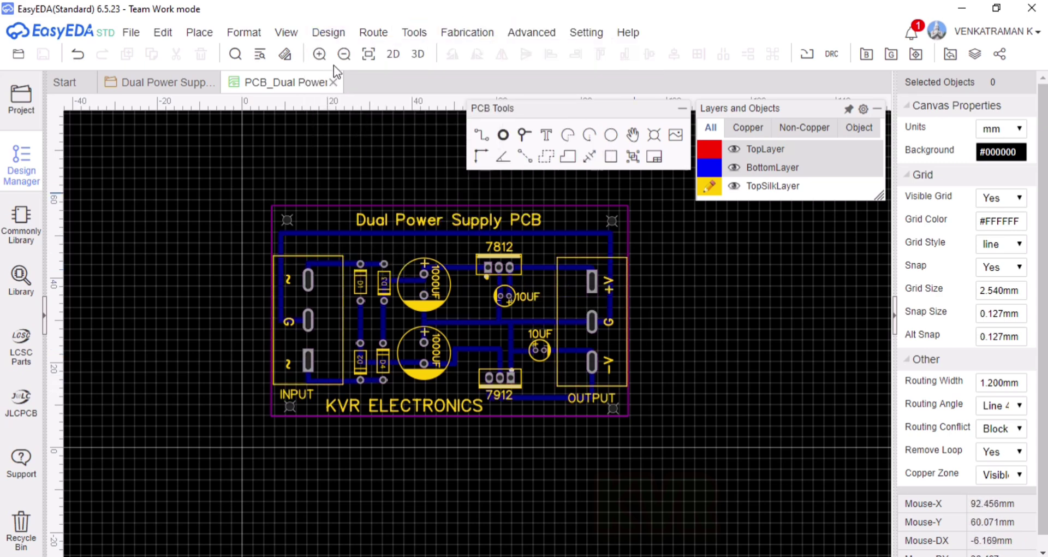
{"action": "left_click", "coordinate": [419, 54]}
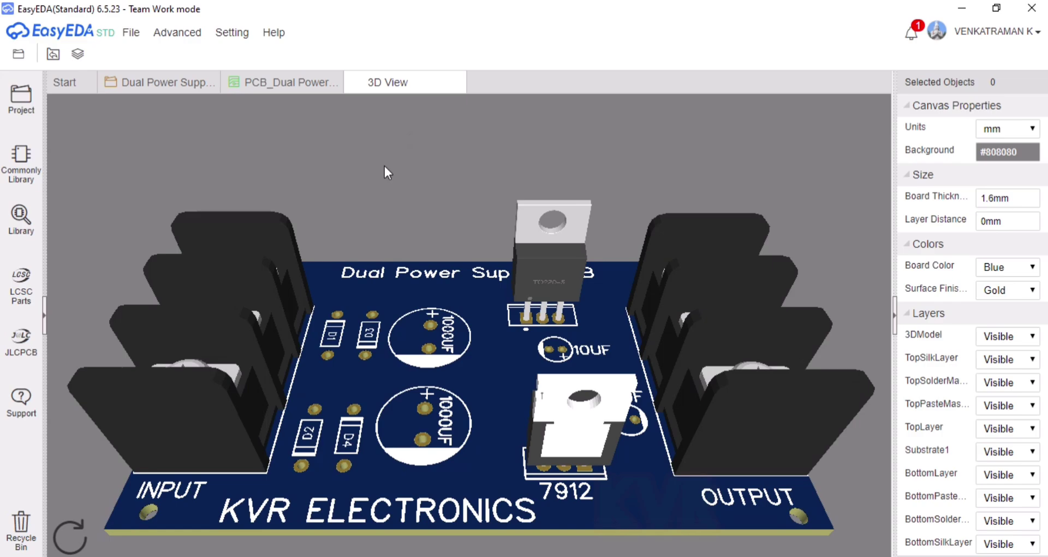
{"action": "left_click_drag", "start_coordinate": [384, 164], "coordinate": [508, 267]}
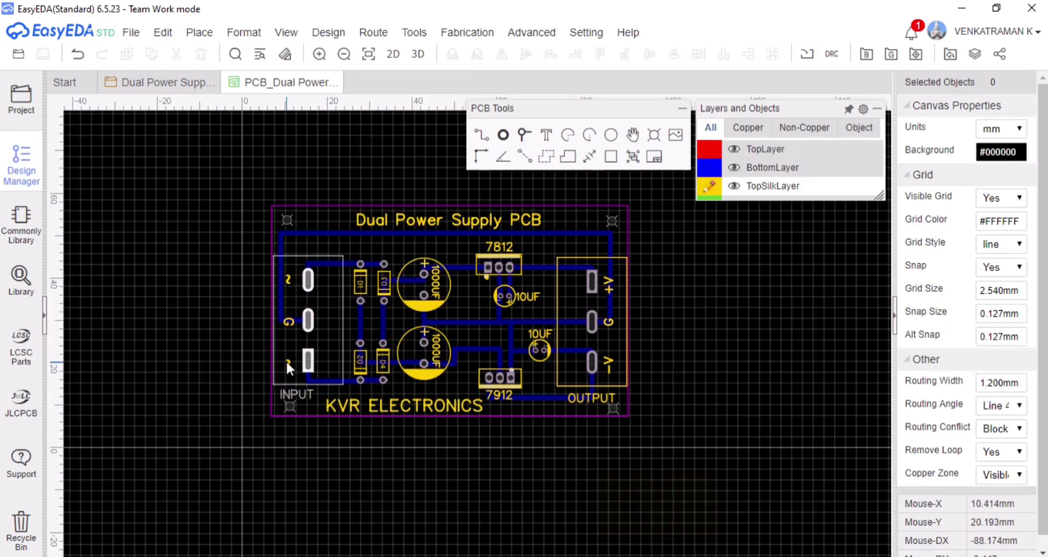
- Try moving the input terminal label to the Document layer
{"action": "left_click", "coordinate": [289, 280]}
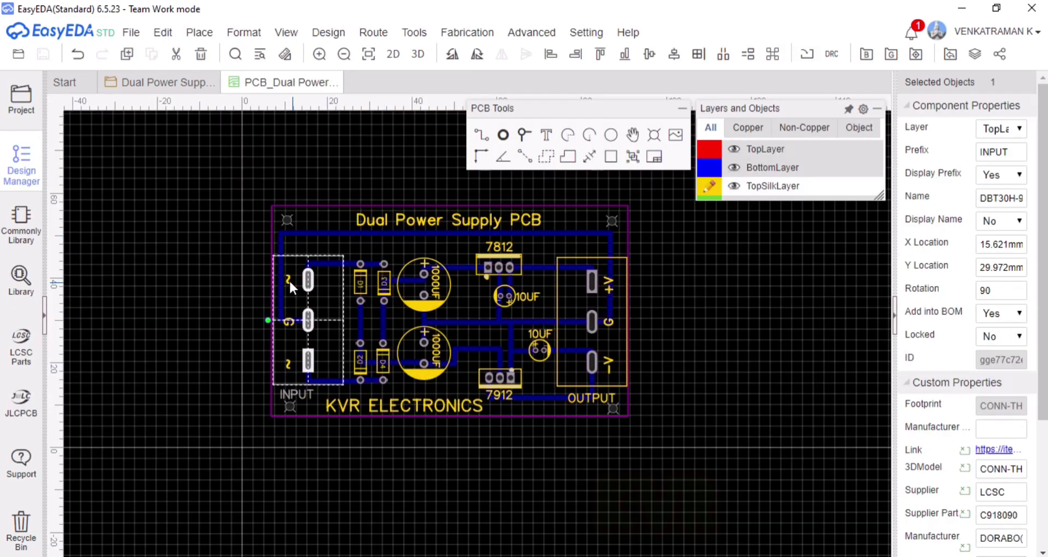
{"action": "left_click", "coordinate": [288, 279]}
{"action": "left_click", "coordinate": [1005, 128]}
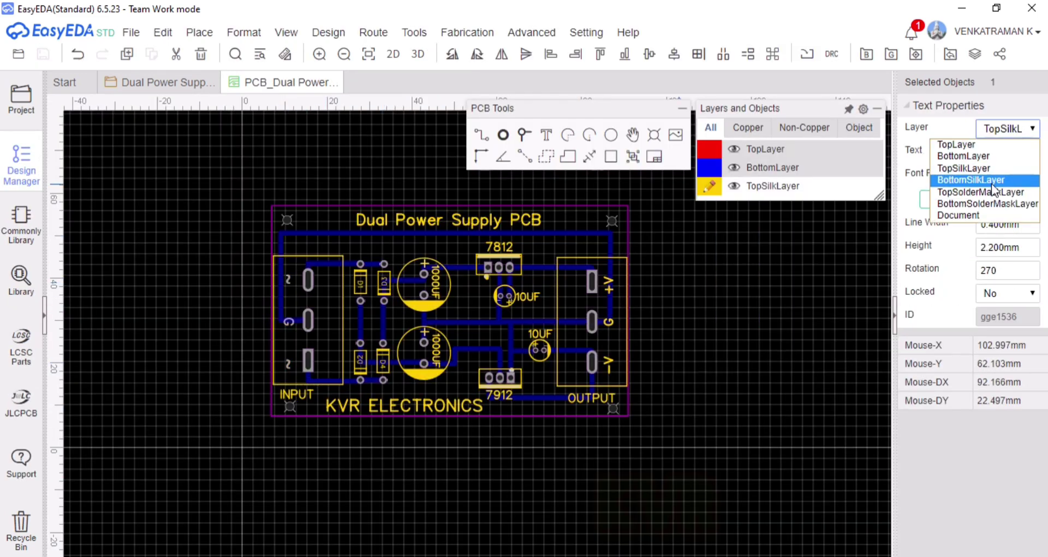
{"action": "left_click", "coordinate": [991, 184]}
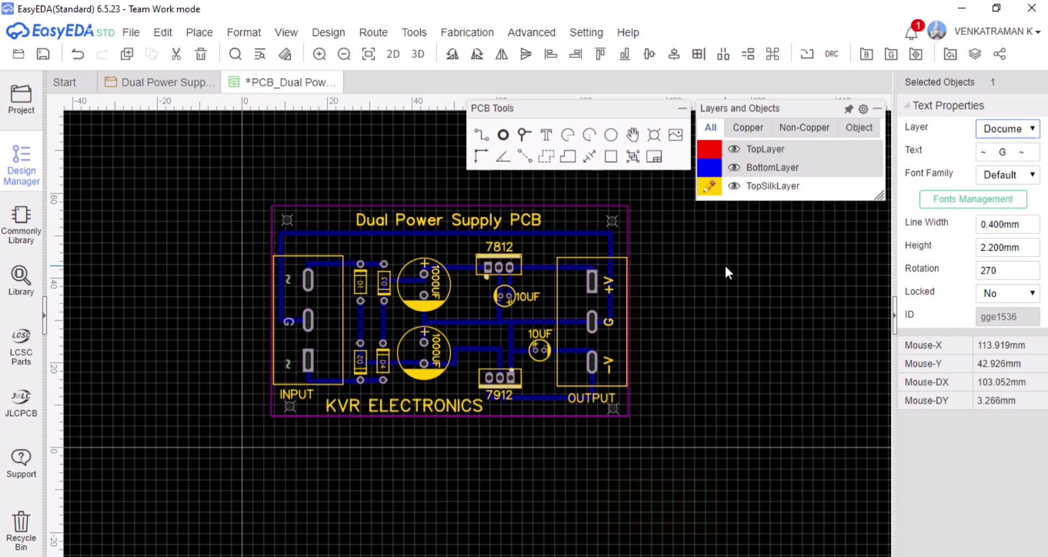
- Change the output terminal label's text to "+V G -V" for reading from the board's underside
{"action": "double_click", "coordinate": [610, 295]}
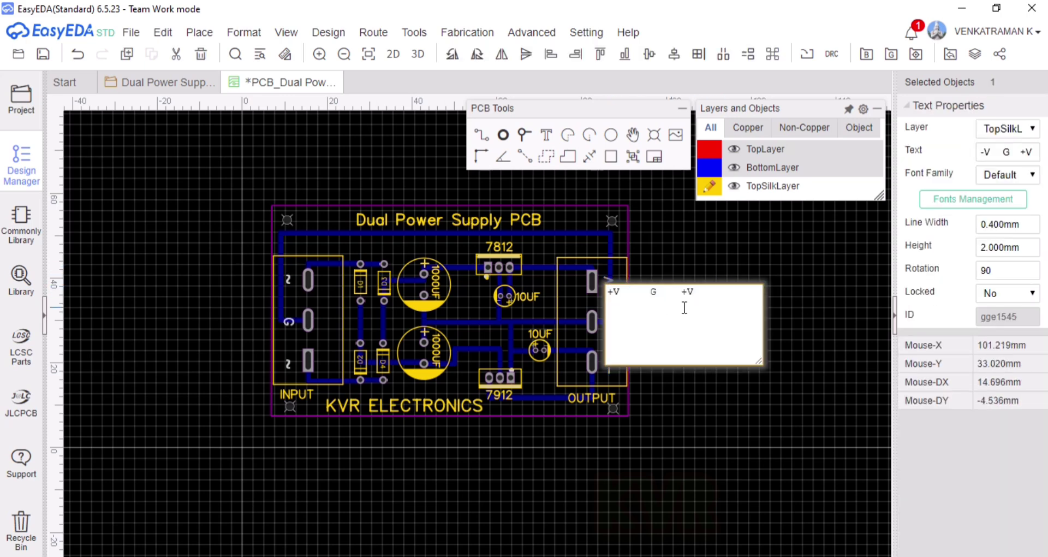
{"action": "left_click", "coordinate": [788, 335]}
{"action": "left_click", "coordinate": [609, 357]}
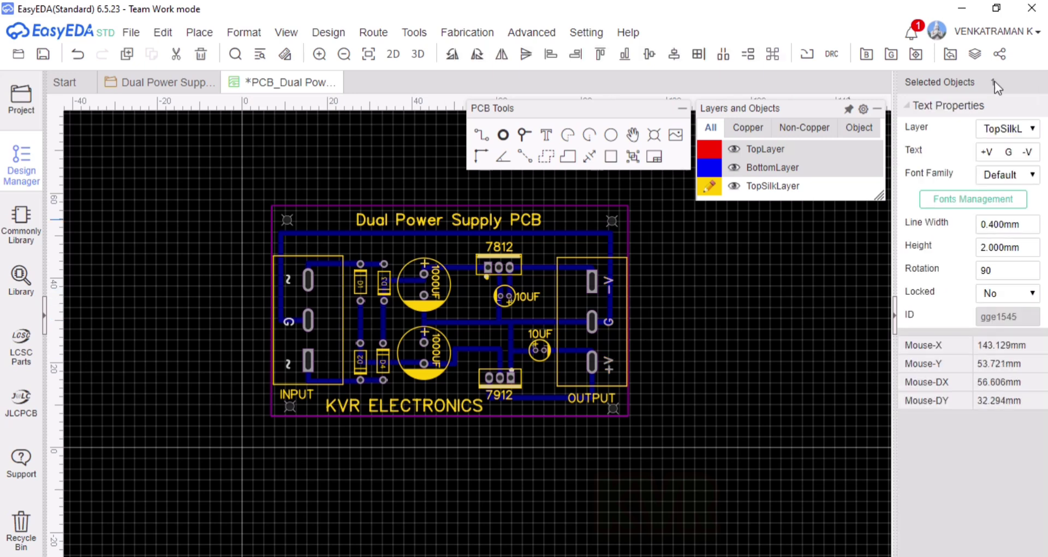
- Try assigning the output terminal label to BottomSilkLayer, and undo the change
{"action": "left_click", "coordinate": [1001, 129]}
{"action": "left_click", "coordinate": [978, 180]}
{"action": "key", "text": "ctrl+z"}
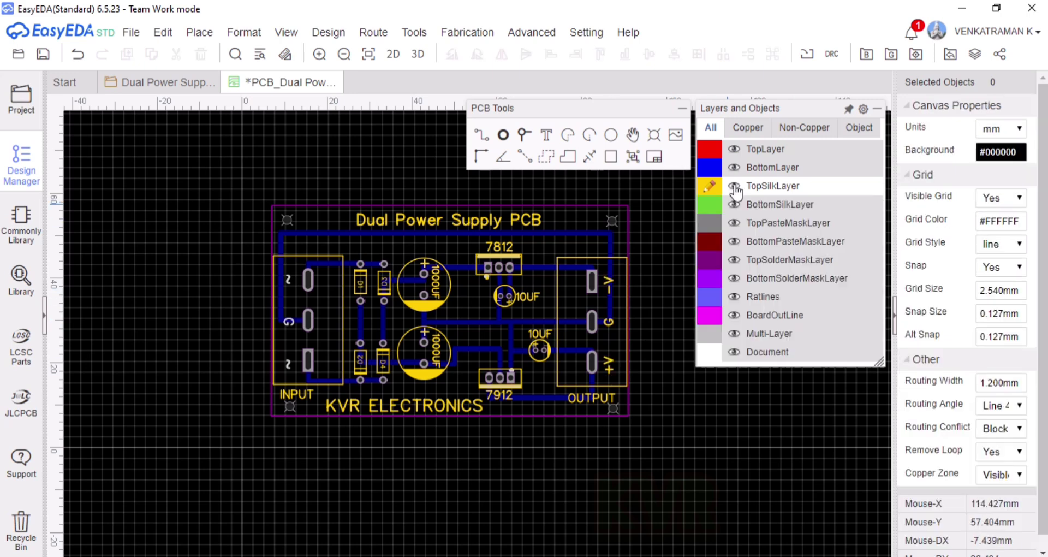
- Assign the output terminal label to BottomSilkLayer
{"action": "left_click", "coordinate": [709, 207]}
{"action": "left_click", "coordinate": [608, 328]}
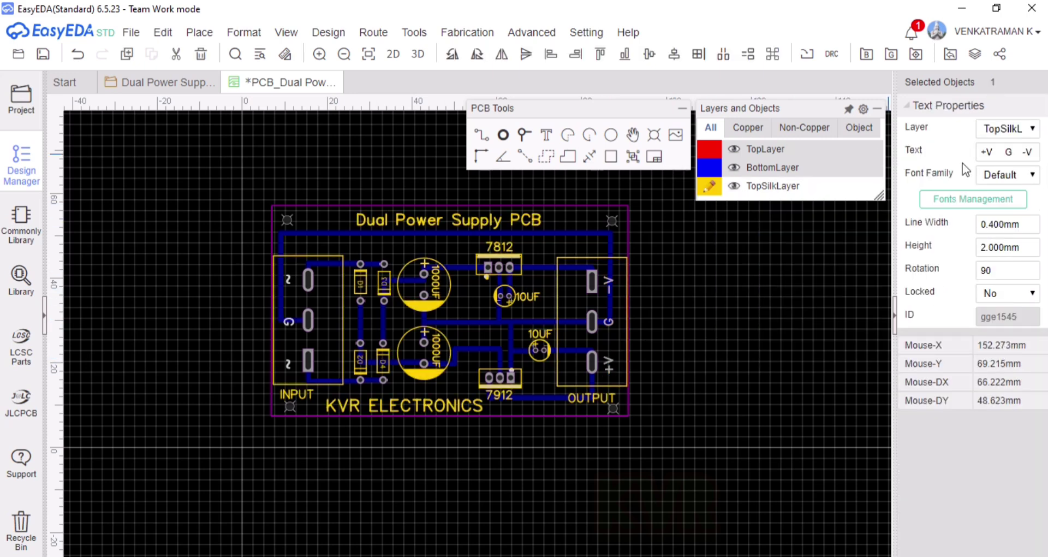
{"action": "left_click", "coordinate": [1001, 129]}
{"action": "left_click", "coordinate": [987, 178]}
{"action": "left_click", "coordinate": [793, 276]}
- Move the mirrored output terminal label up until its characters line up with the output connector's pads
{"action": "left_click", "coordinate": [607, 468]}
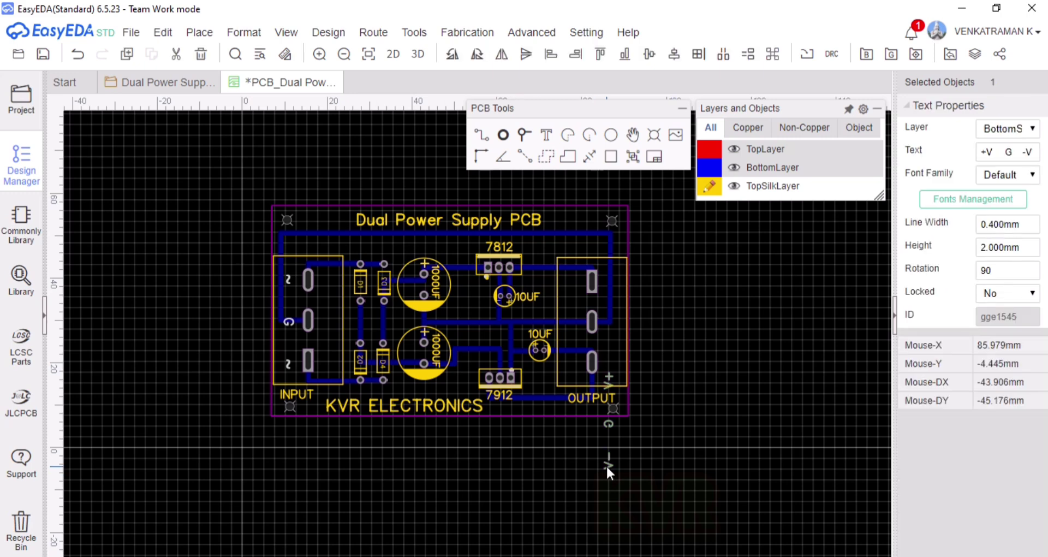
{"action": "key", "text": "Up"}
{"action": "key", "text": "Up"}
{"action": "key", "text": "Up"}
{"action": "key", "text": "Up"}
{"action": "key", "text": "Up"}
{"action": "key", "text": "Up"}
{"action": "key", "text": "Up"}
{"action": "key", "text": "Up"}
{"action": "key", "text": "Up"}
{"action": "key", "text": "Up"}
{"action": "key", "text": "Up"}
{"action": "key", "text": "Up"}
{"action": "key", "text": "Up"}
{"action": "key", "text": "Up"}
{"action": "key", "text": "Up"}
{"action": "key", "text": "Up"}
{"action": "key", "text": "Up"}
{"action": "key", "text": "Up"}
{"action": "key", "text": "Up"}
{"action": "key", "text": "Up"}
{"action": "key", "text": "Up"}
{"action": "key", "text": "Up"}
{"action": "key", "text": "Up"}
{"action": "key", "text": "Up"}
{"action": "left_click", "coordinate": [715, 325]}
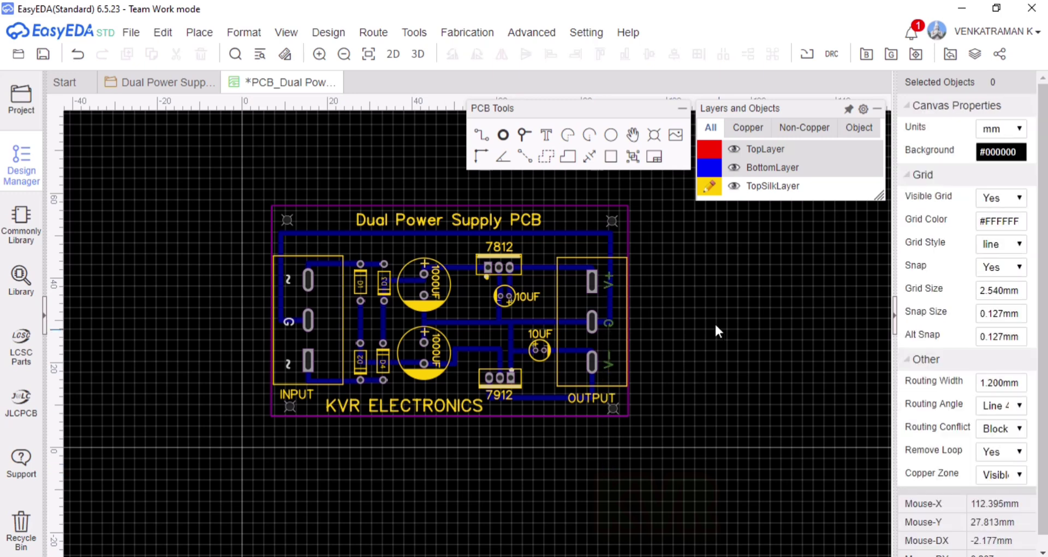
- Assign the input terminal label to BottomSilkLayer and move it down in line with the input connector's pads
{"action": "left_click", "coordinate": [289, 363]}
{"action": "left_click", "coordinate": [998, 180]}
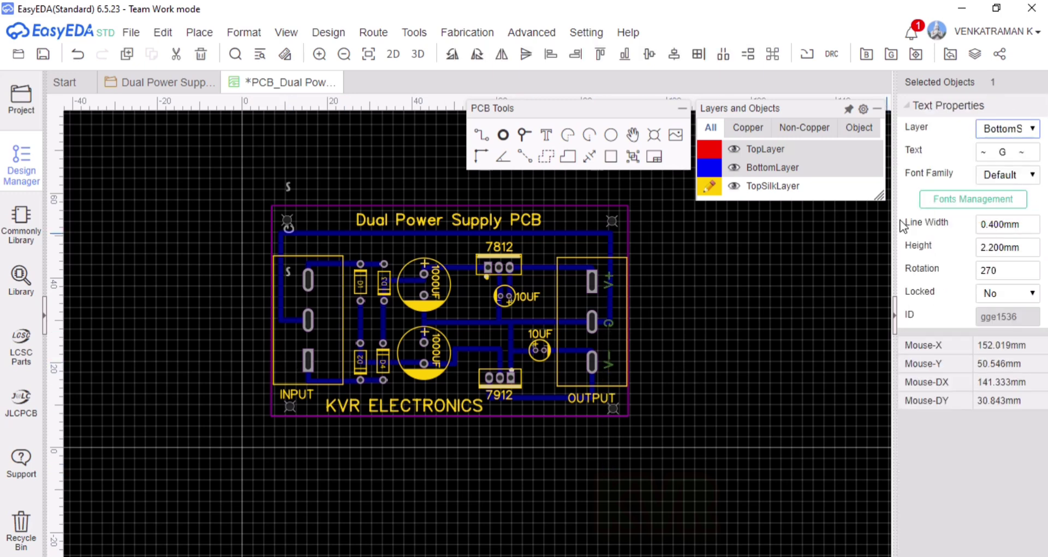
{"action": "left_click", "coordinate": [286, 185]}
{"action": "key", "text": "Down"}
{"action": "key", "text": "Down"}
{"action": "key", "text": "Down"}
{"action": "key", "text": "Down"}
{"action": "key", "text": "Down"}
{"action": "key", "text": "Down"}
{"action": "key", "text": "Down"}
{"action": "key", "text": "Down"}
{"action": "key", "text": "Down"}
{"action": "key", "text": "Down"}
{"action": "key", "text": "Down"}
{"action": "key", "text": "Down"}
{"action": "key", "text": "Down"}
{"action": "key", "text": "Down"}
{"action": "key", "text": "Down"}
{"action": "key", "text": "Down"}
{"action": "key", "text": "Down"}
{"action": "key", "text": "Down"}
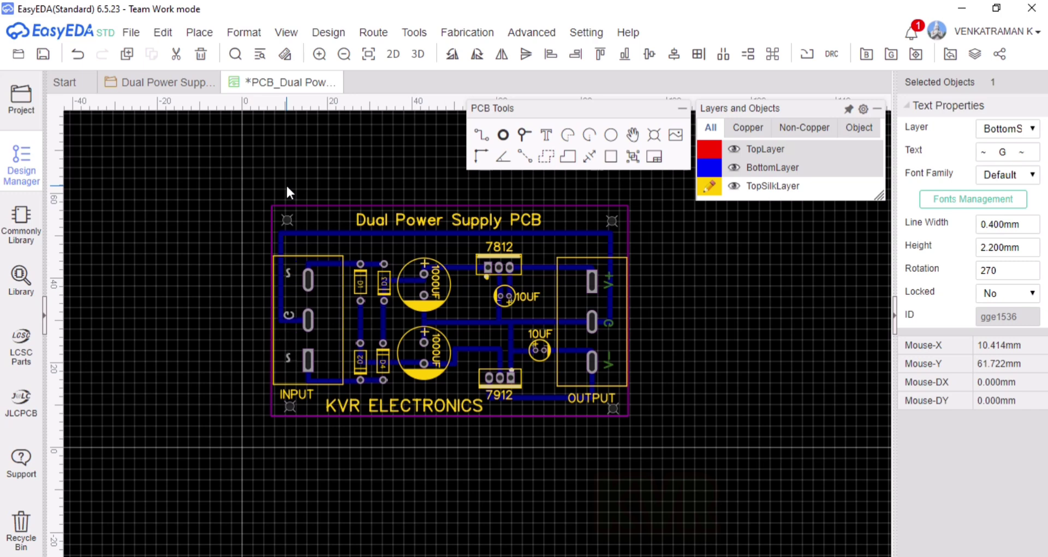
{"action": "left_click", "coordinate": [523, 350]}
- Save the PCB and inspect the terminal labels and components from both sides of the board in the 3D view
{"action": "left_click", "coordinate": [44, 55]}
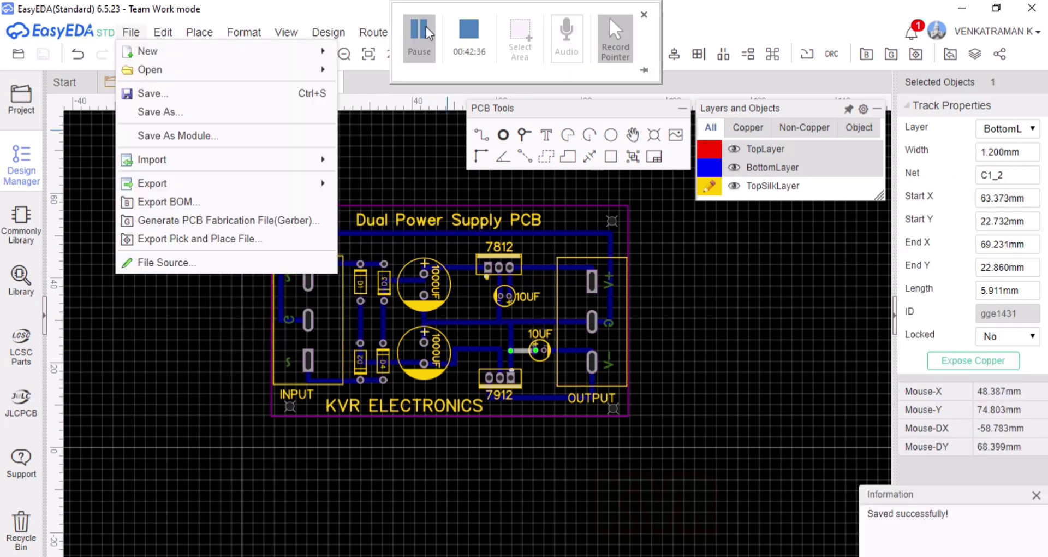
{"action": "left_click", "coordinate": [417, 54]}
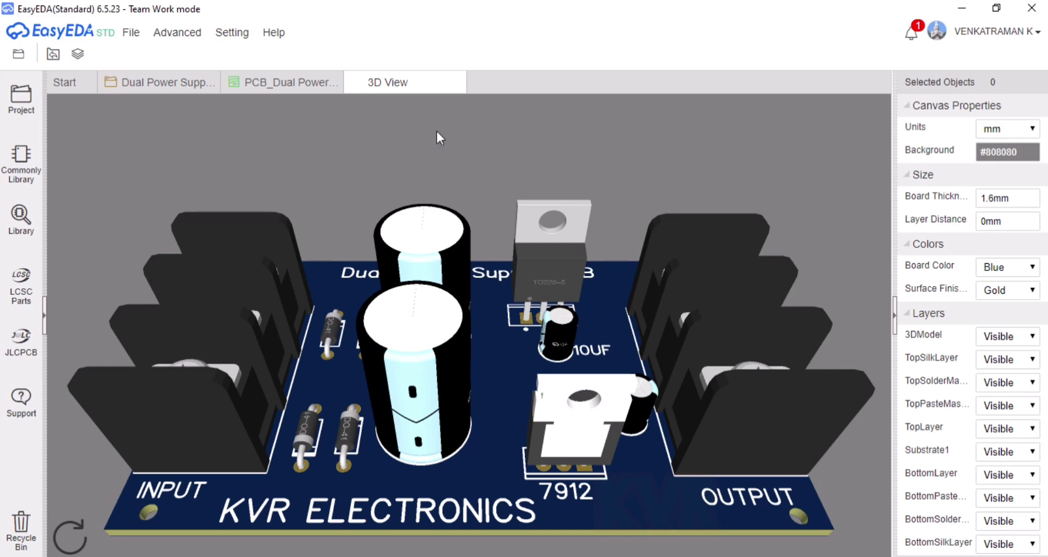
{"action": "left_click_drag", "start_coordinate": [437, 136], "coordinate": [812, 455]}
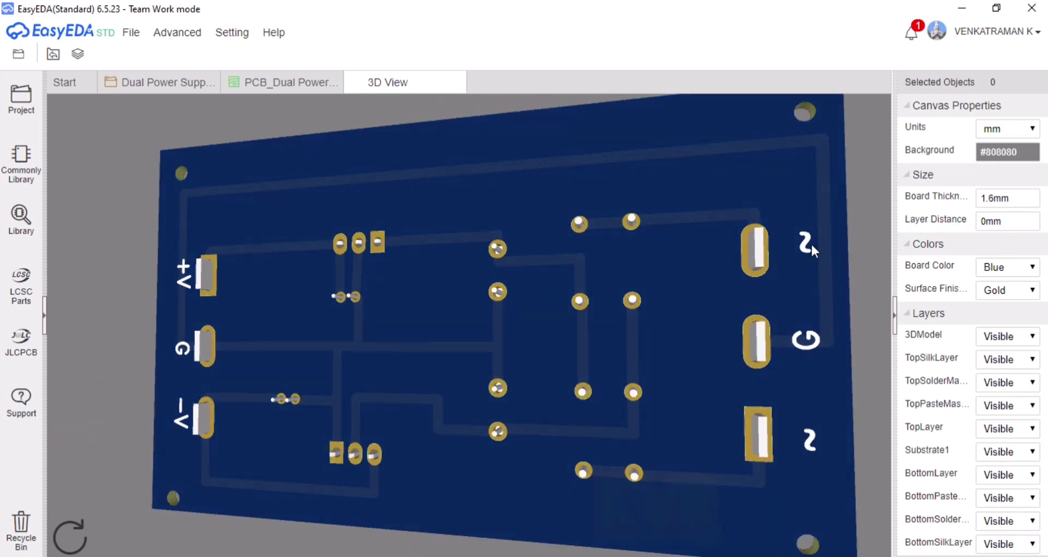
{"action": "left_click_drag", "start_coordinate": [812, 247], "coordinate": [439, 333]}
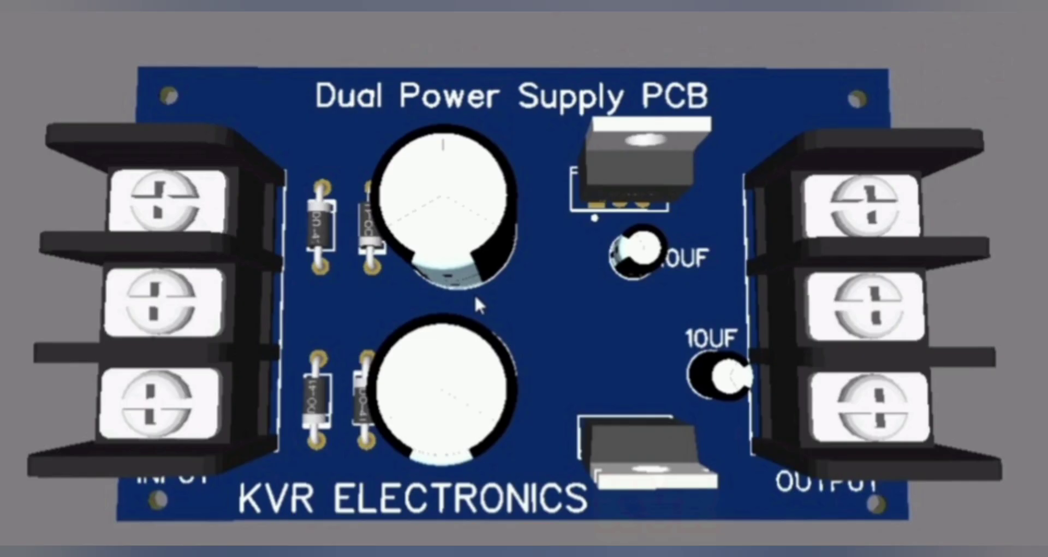